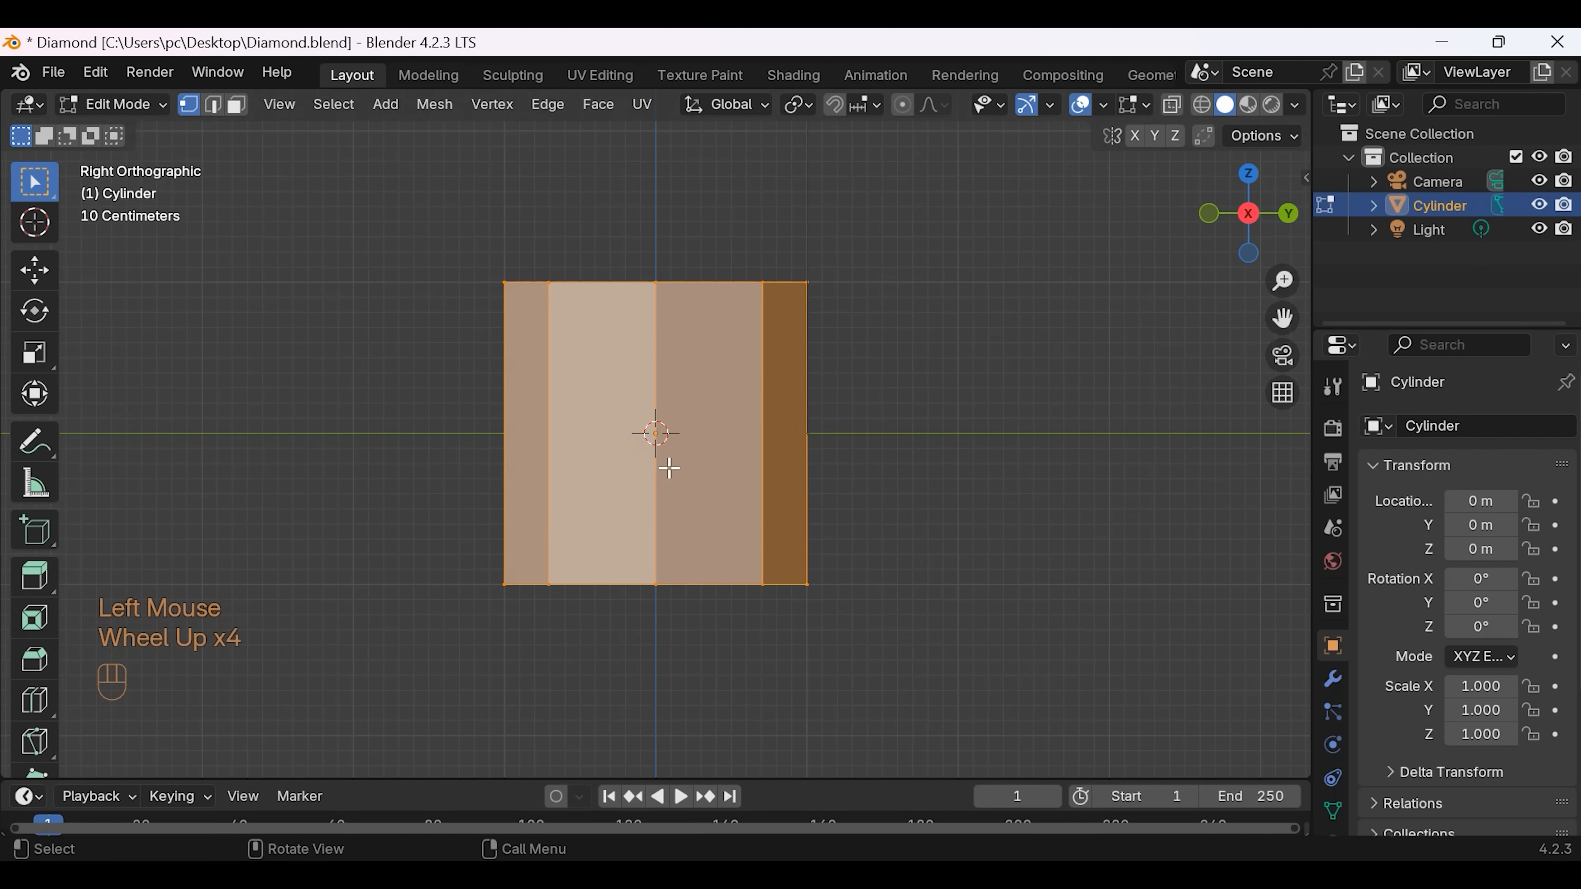
Step: Select all vertical side edges of the cylinder in edge select mode, front and back, and subdivide them once
left_click(953, 362)
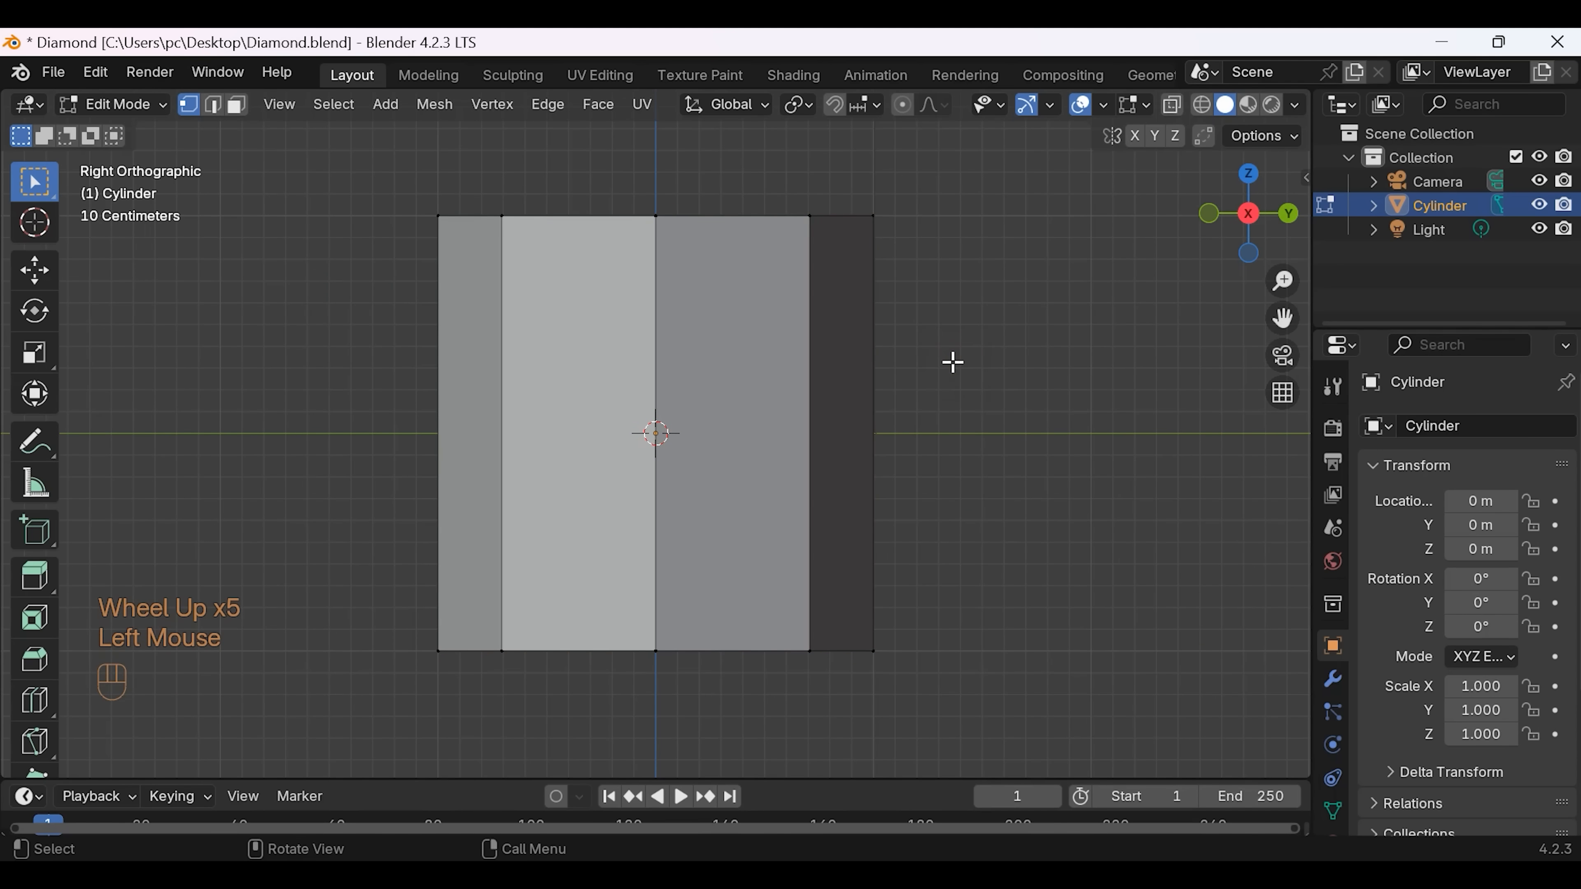
left_click(213, 107)
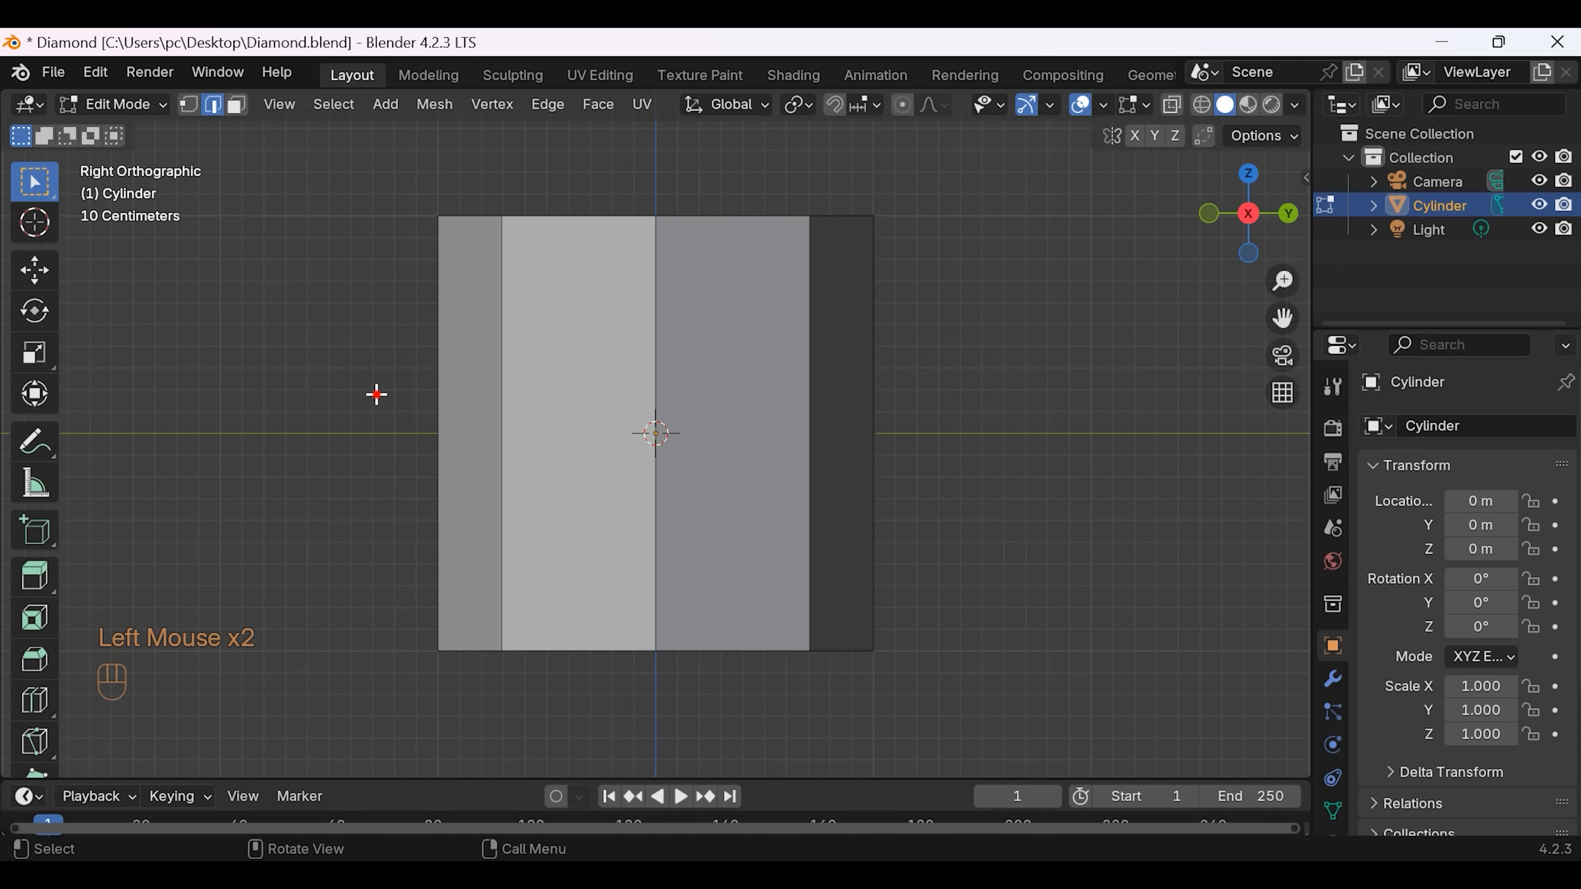
left_click_drag(377, 394, 1013, 427)
left_click(1264, 221)
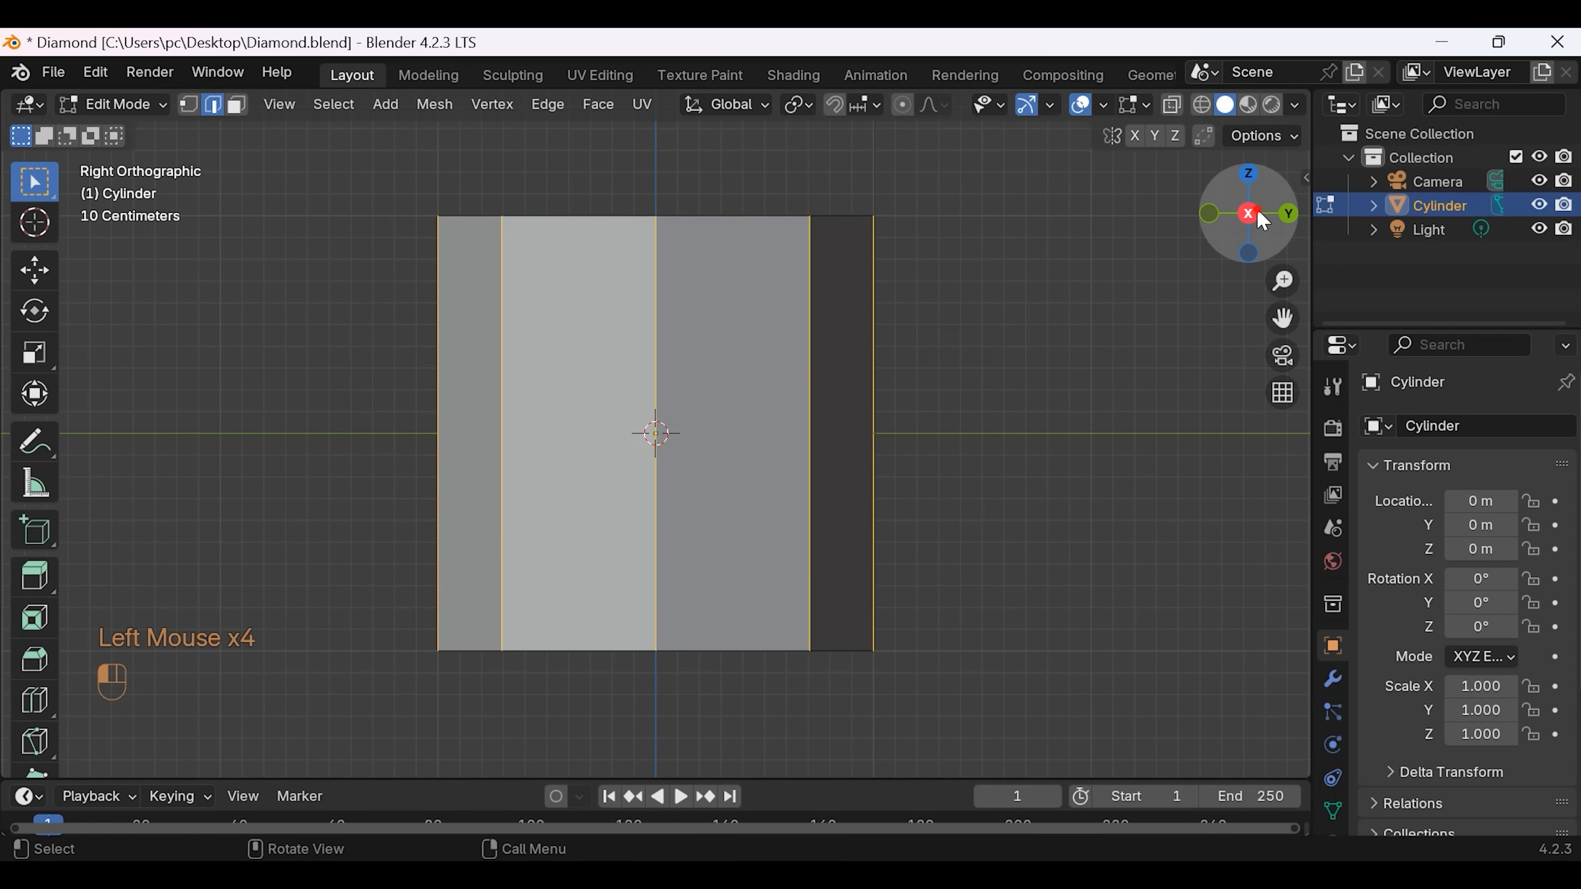
left_click(1264, 221)
left_click_drag(328, 339, 1009, 399, "shift")
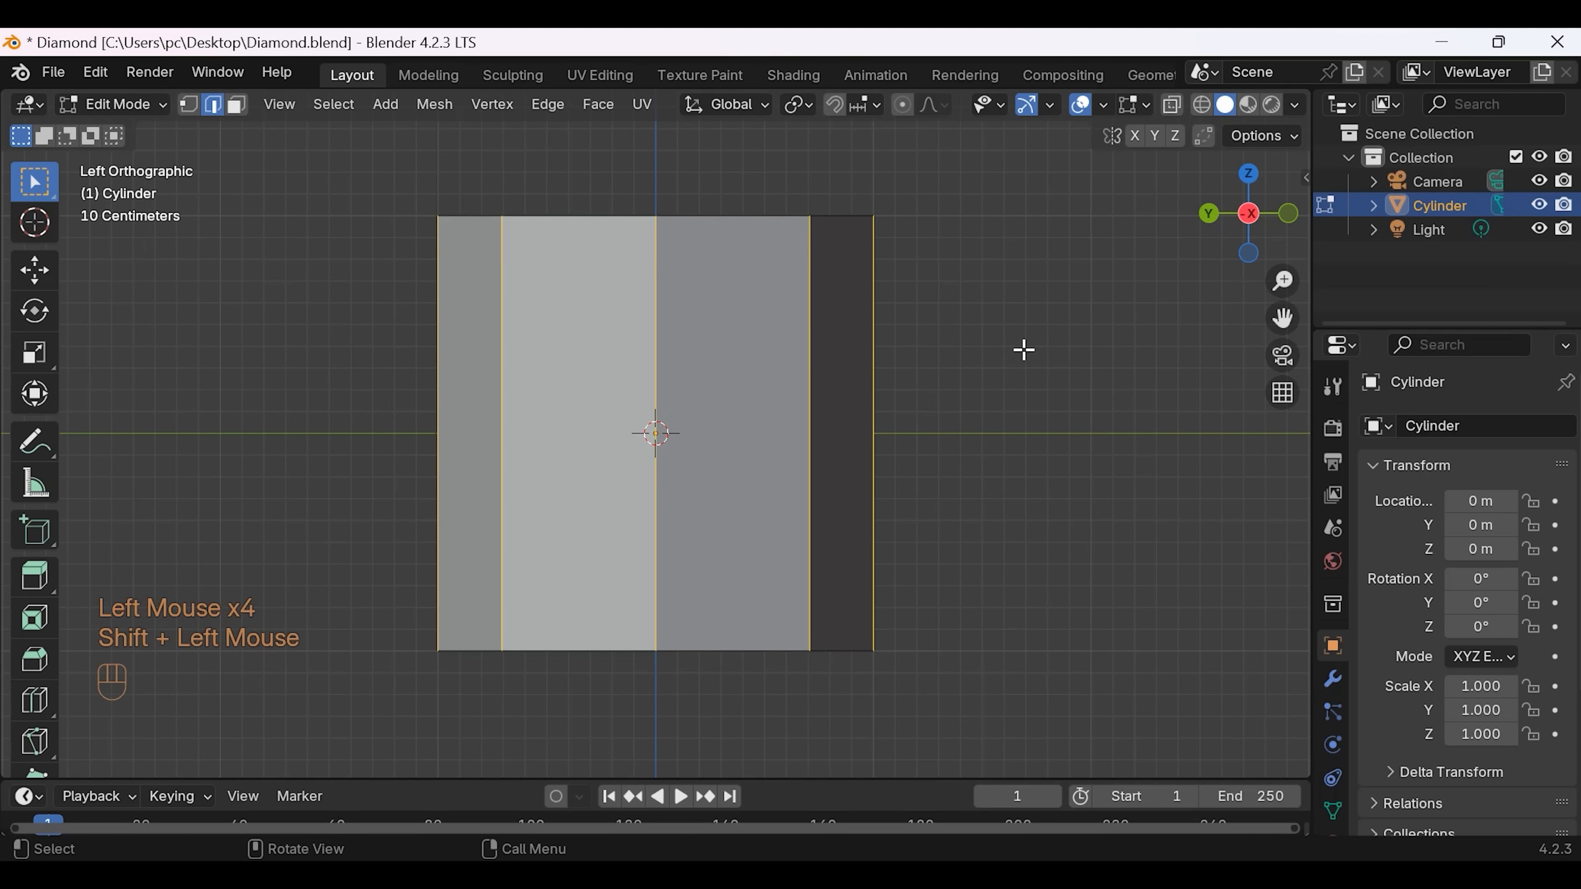
right_click(816, 402)
left_click(737, 144)
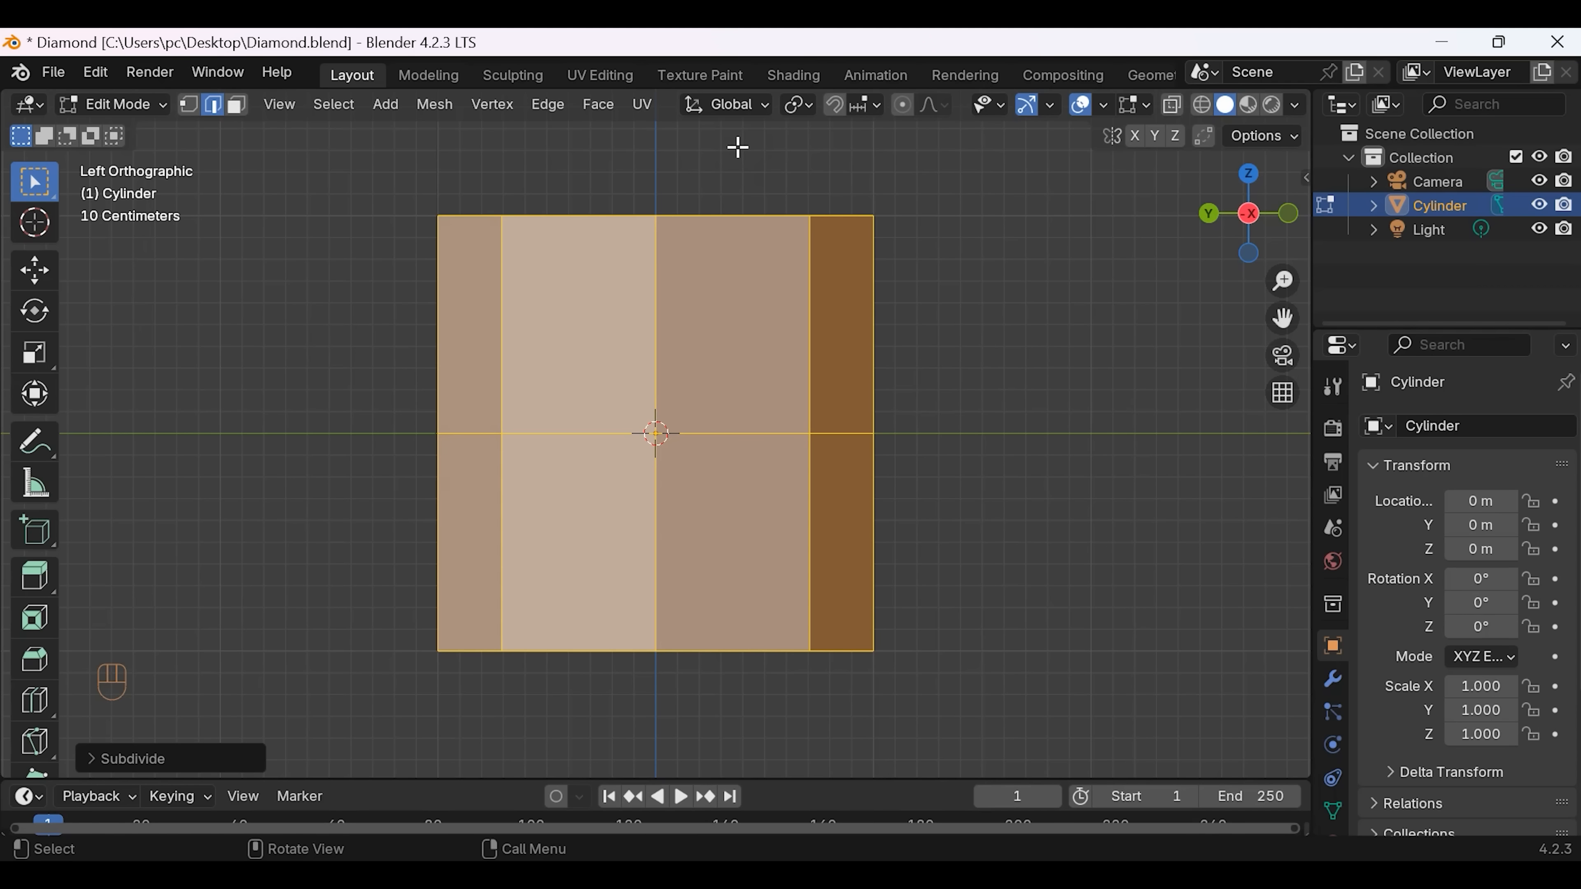
Step: Select all of the cylinder's bottom vertices, front and back, and merge them at their center into a single point
left_click(968, 292)
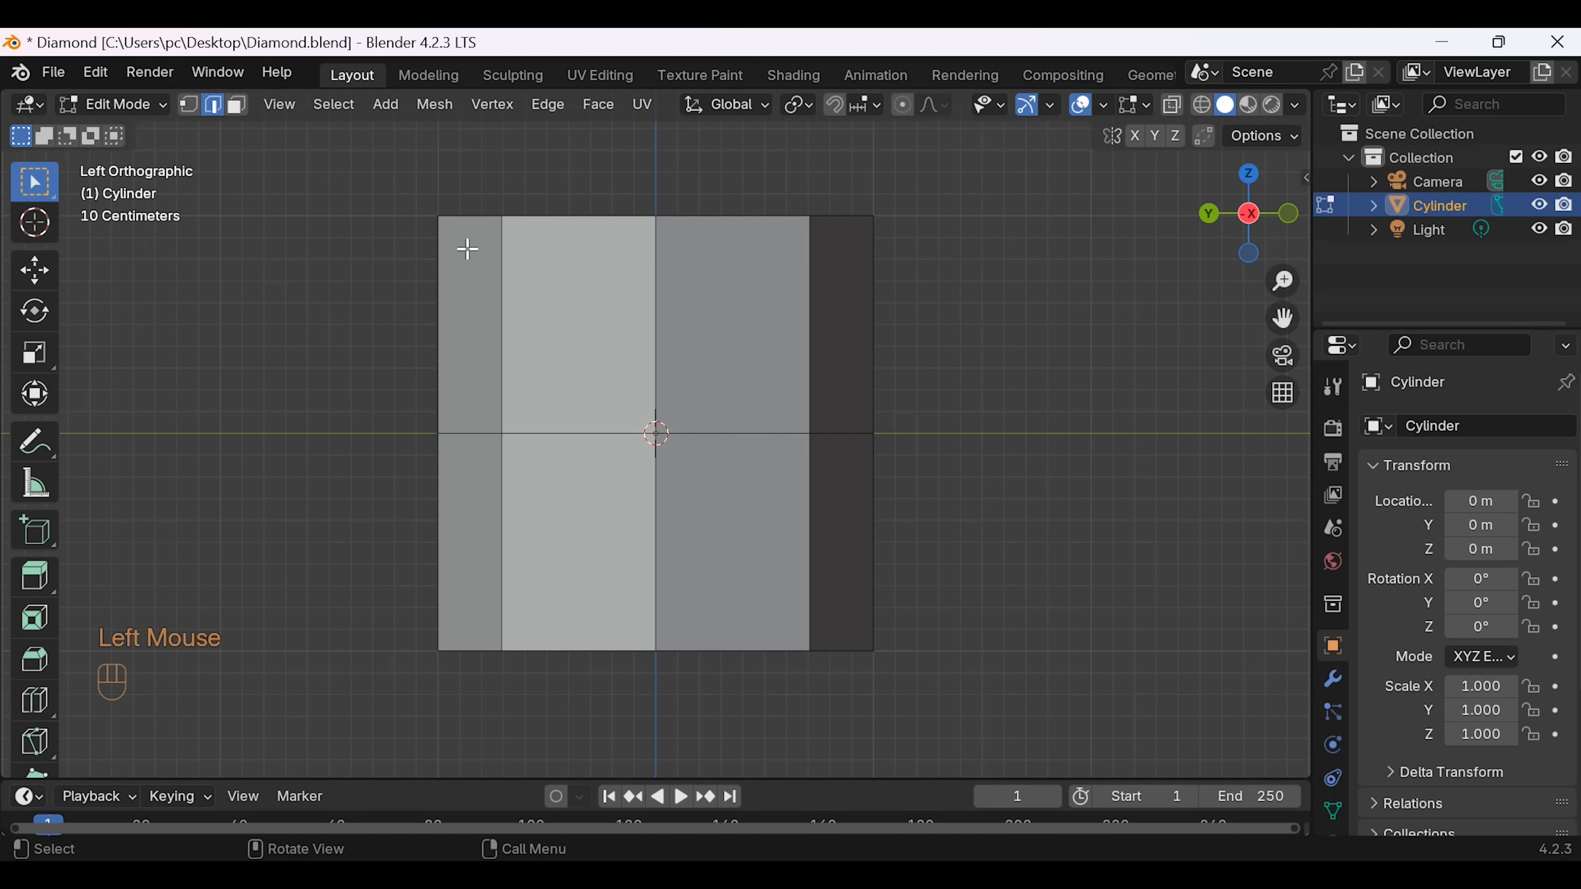
double_click(188, 104)
left_click_drag(379, 630, 890, 664)
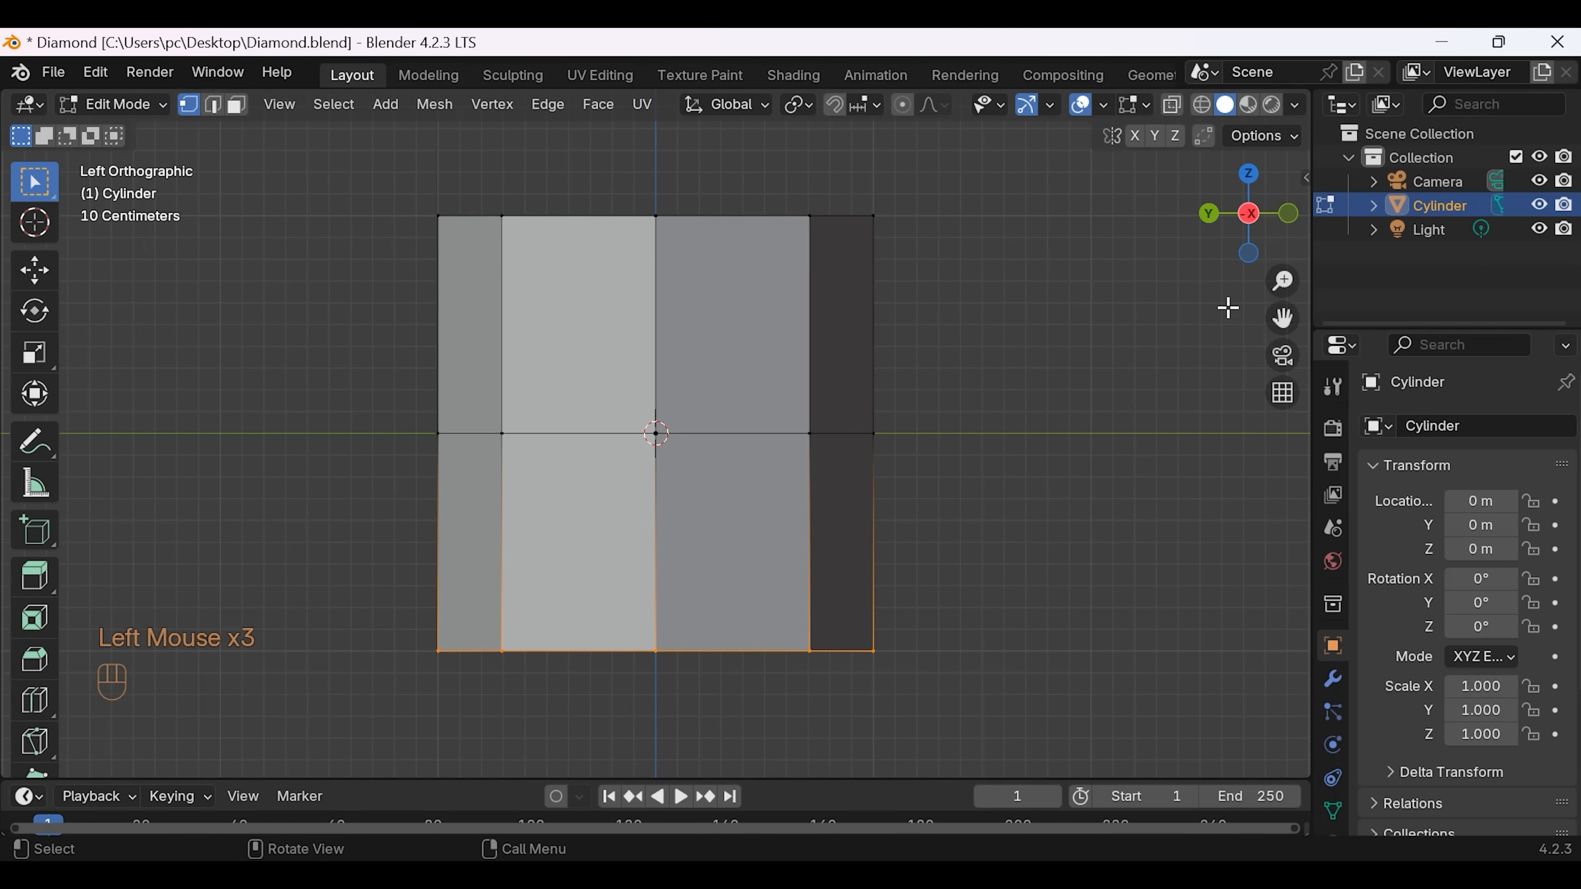
left_click(1250, 218)
left_click_drag(389, 640, 979, 679, "shift")
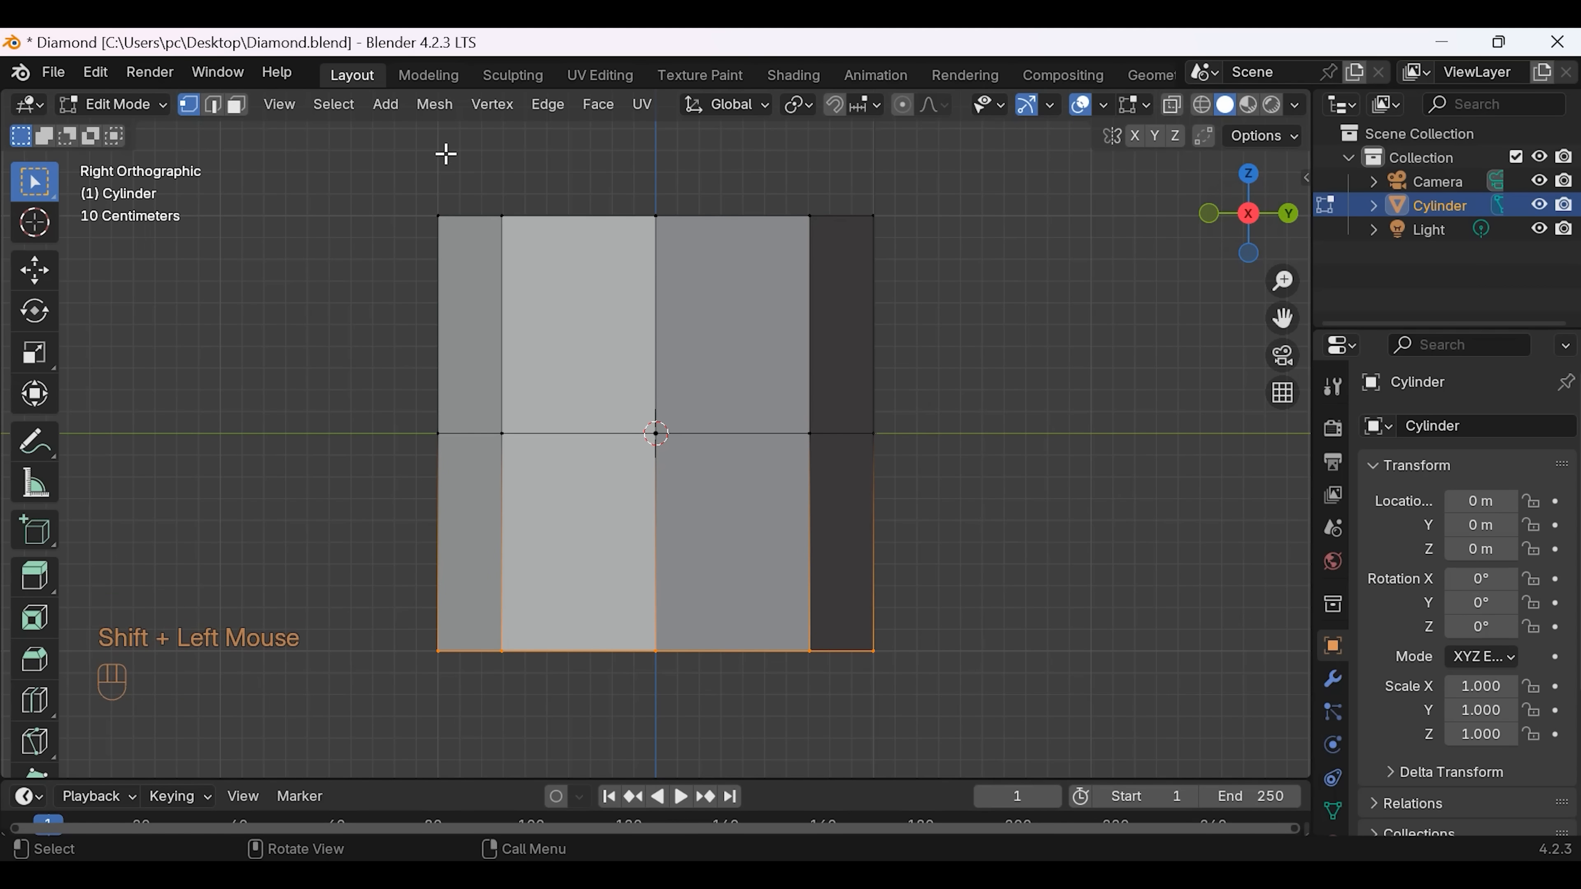
left_click(434, 104)
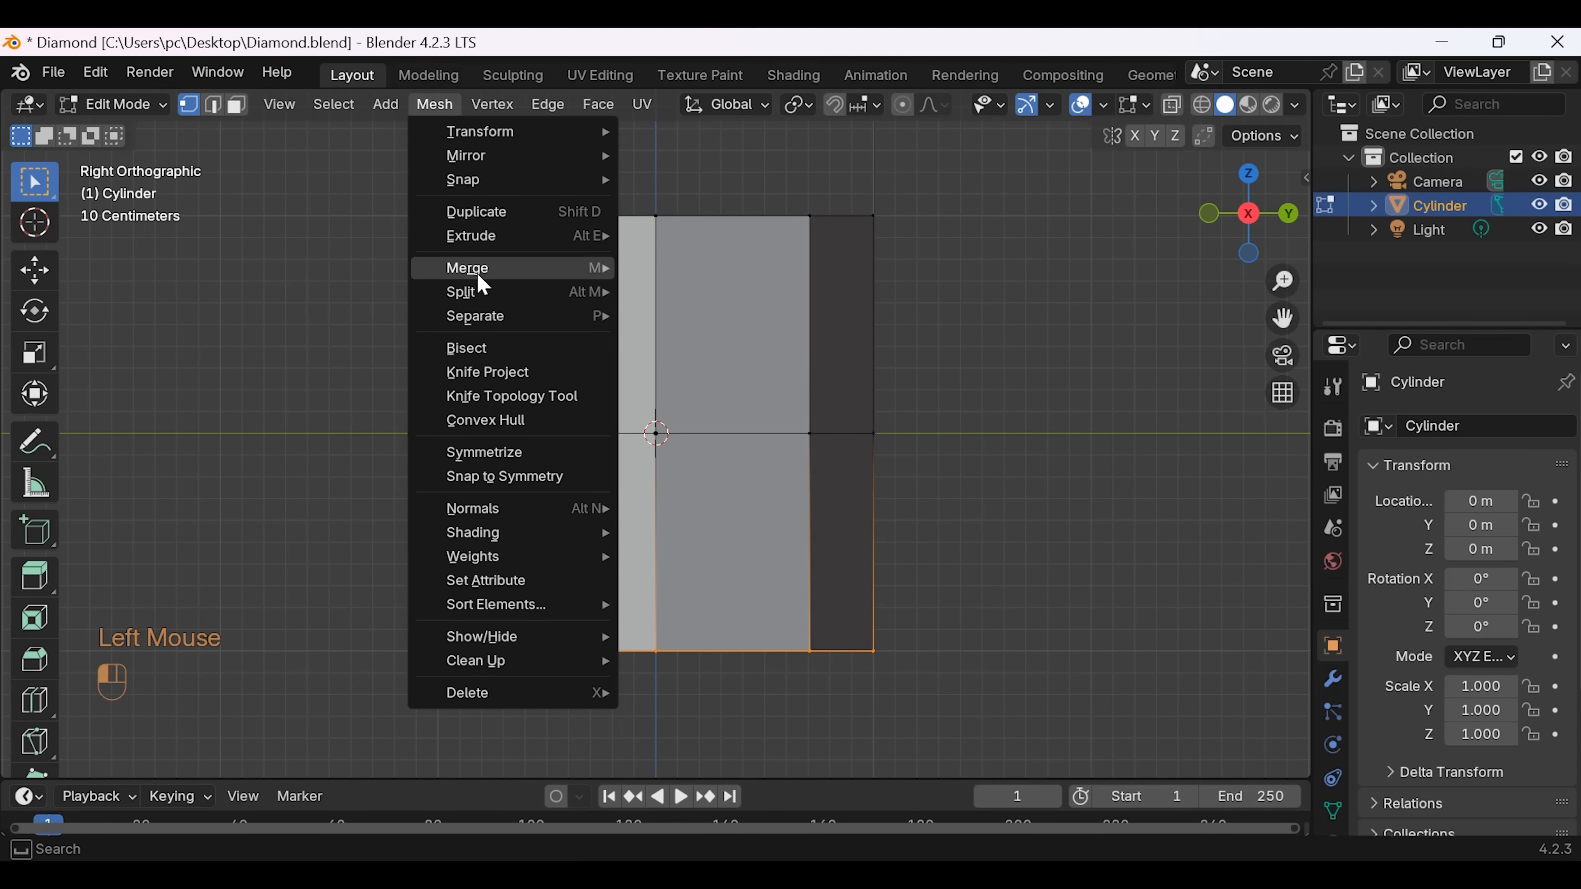
mouse_move(529, 271)
left_click(696, 269)
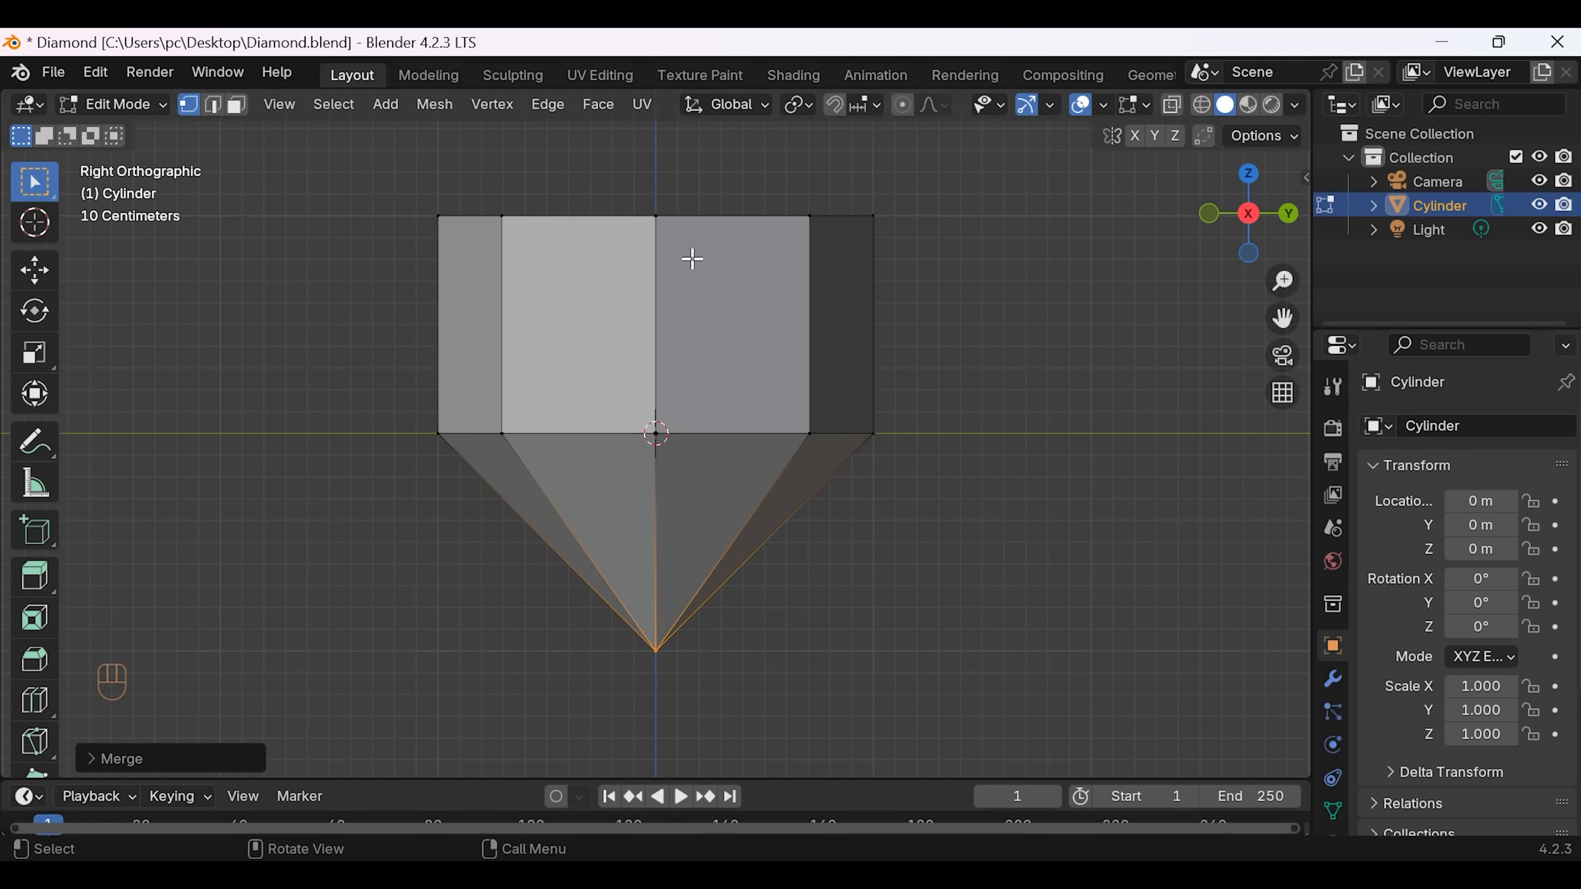
Step: Select the cylinder's top ring of vertices and move it -0.7 m along the Z axis
left_click(1250, 178)
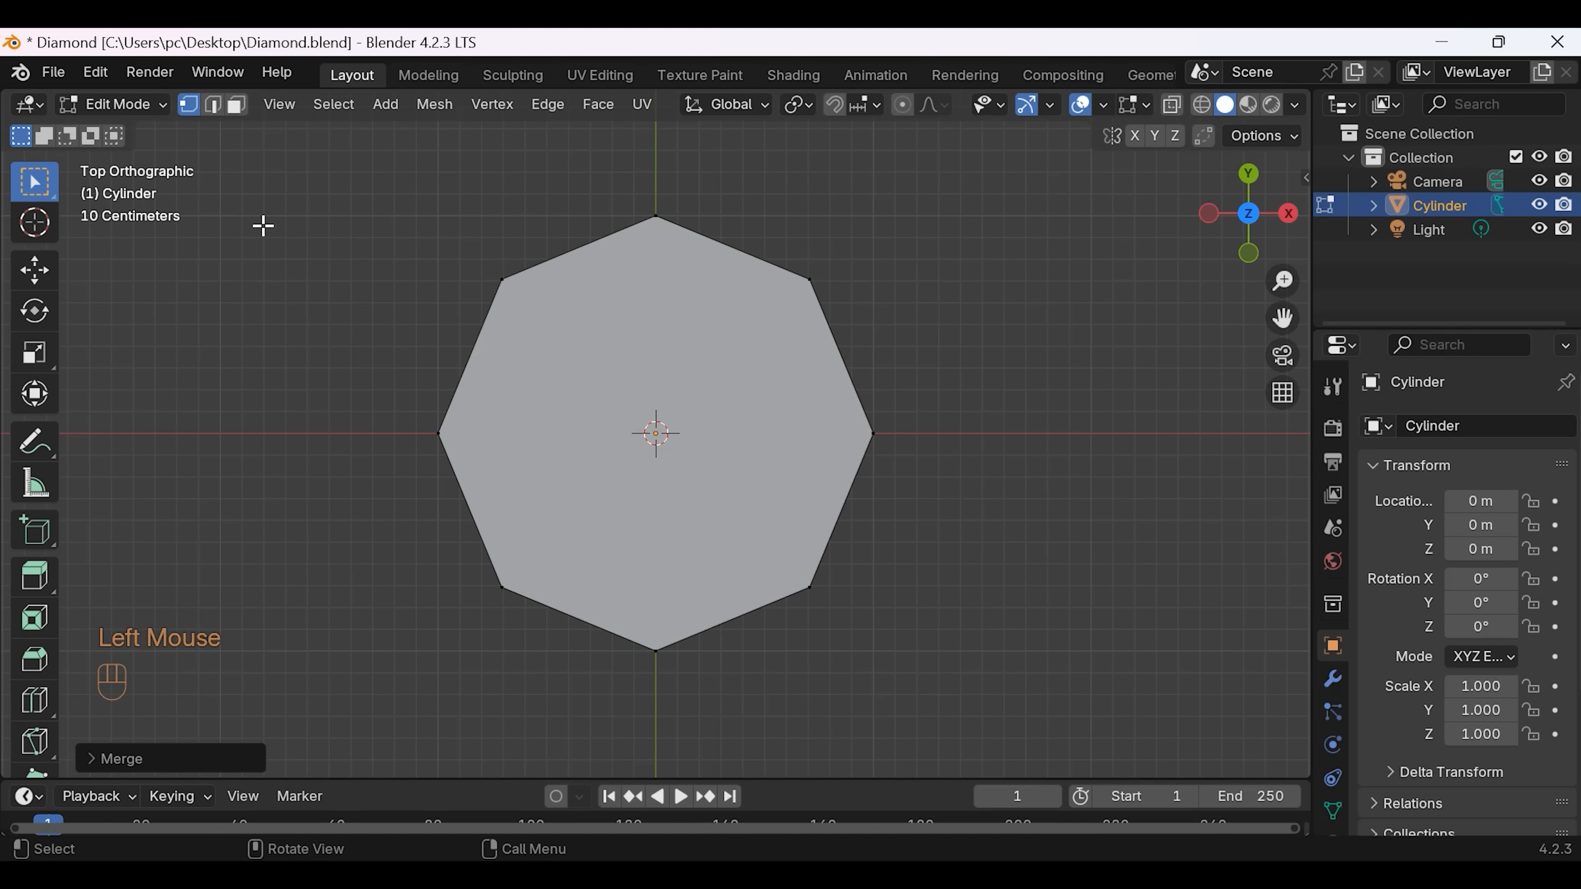
left_click_drag(321, 177, 1061, 672)
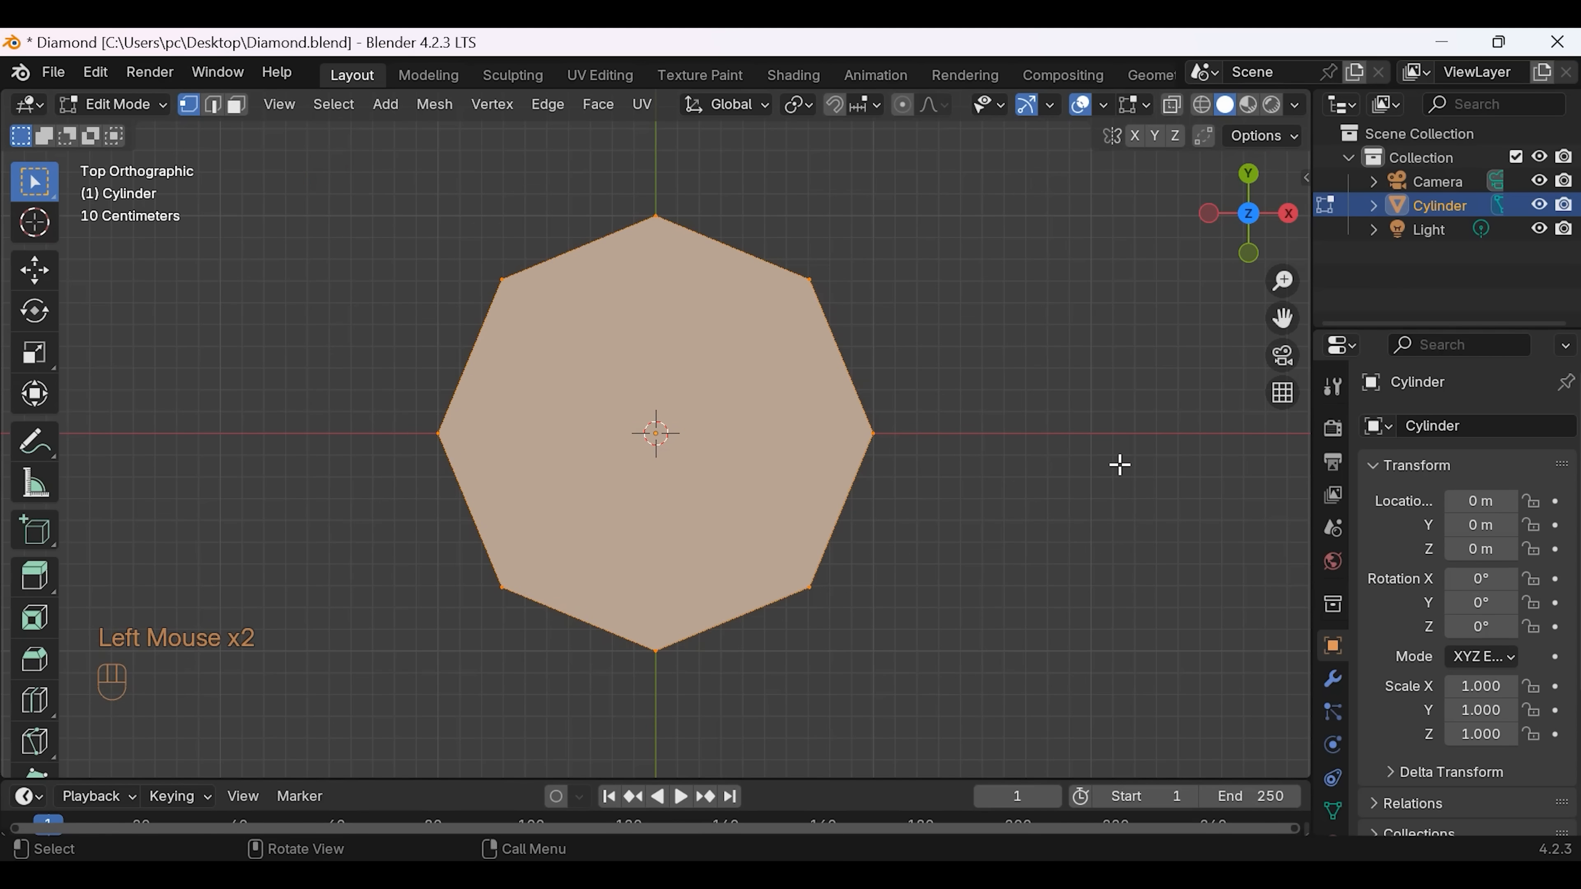
left_click(1288, 217)
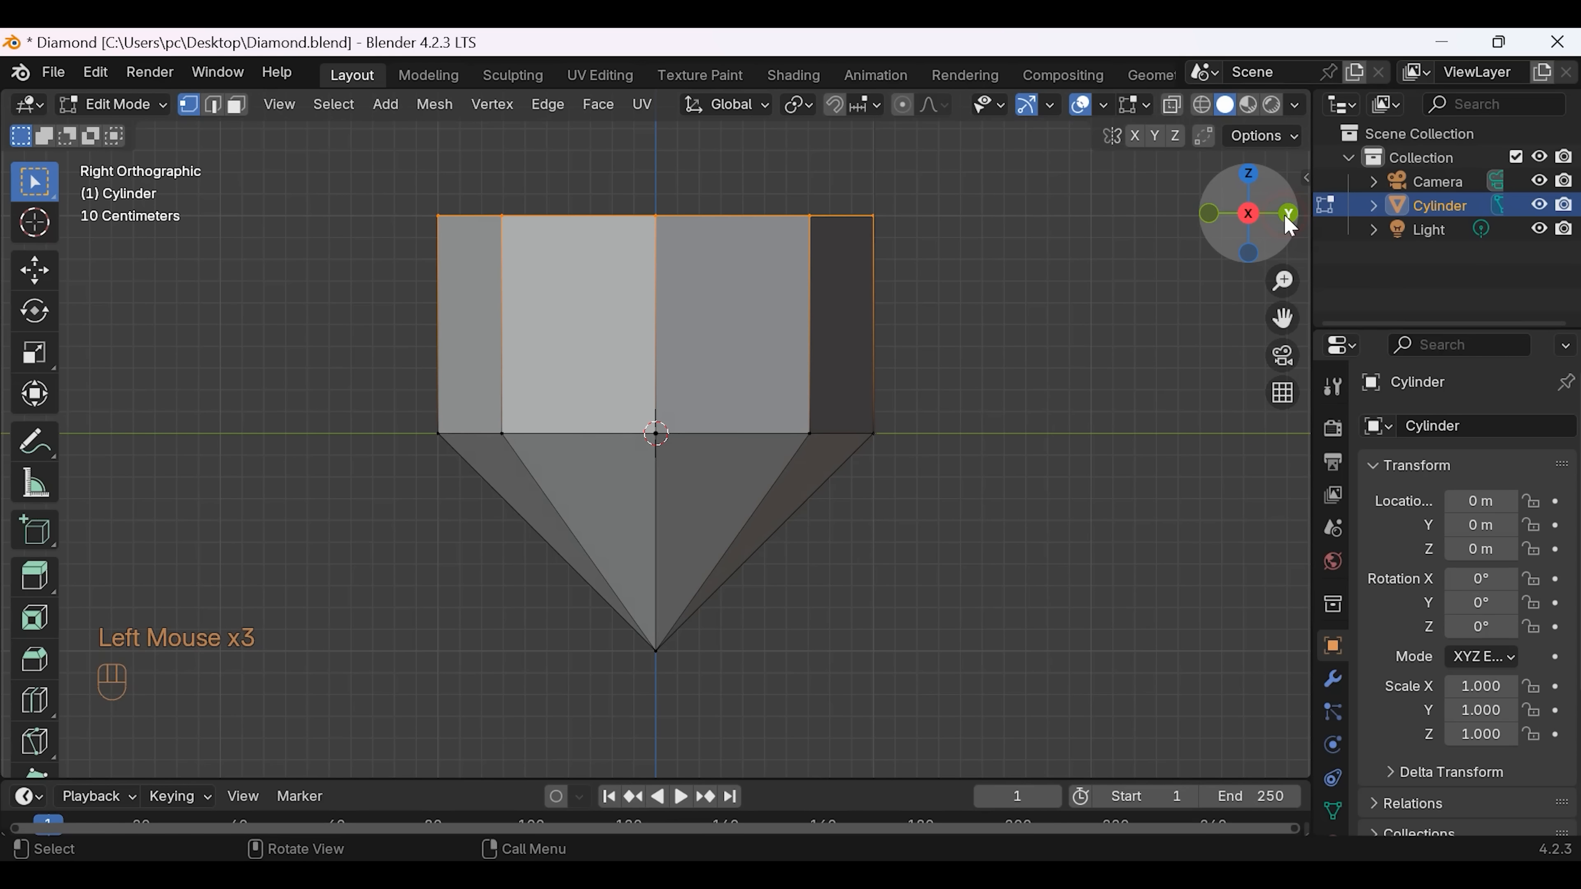
key("g")
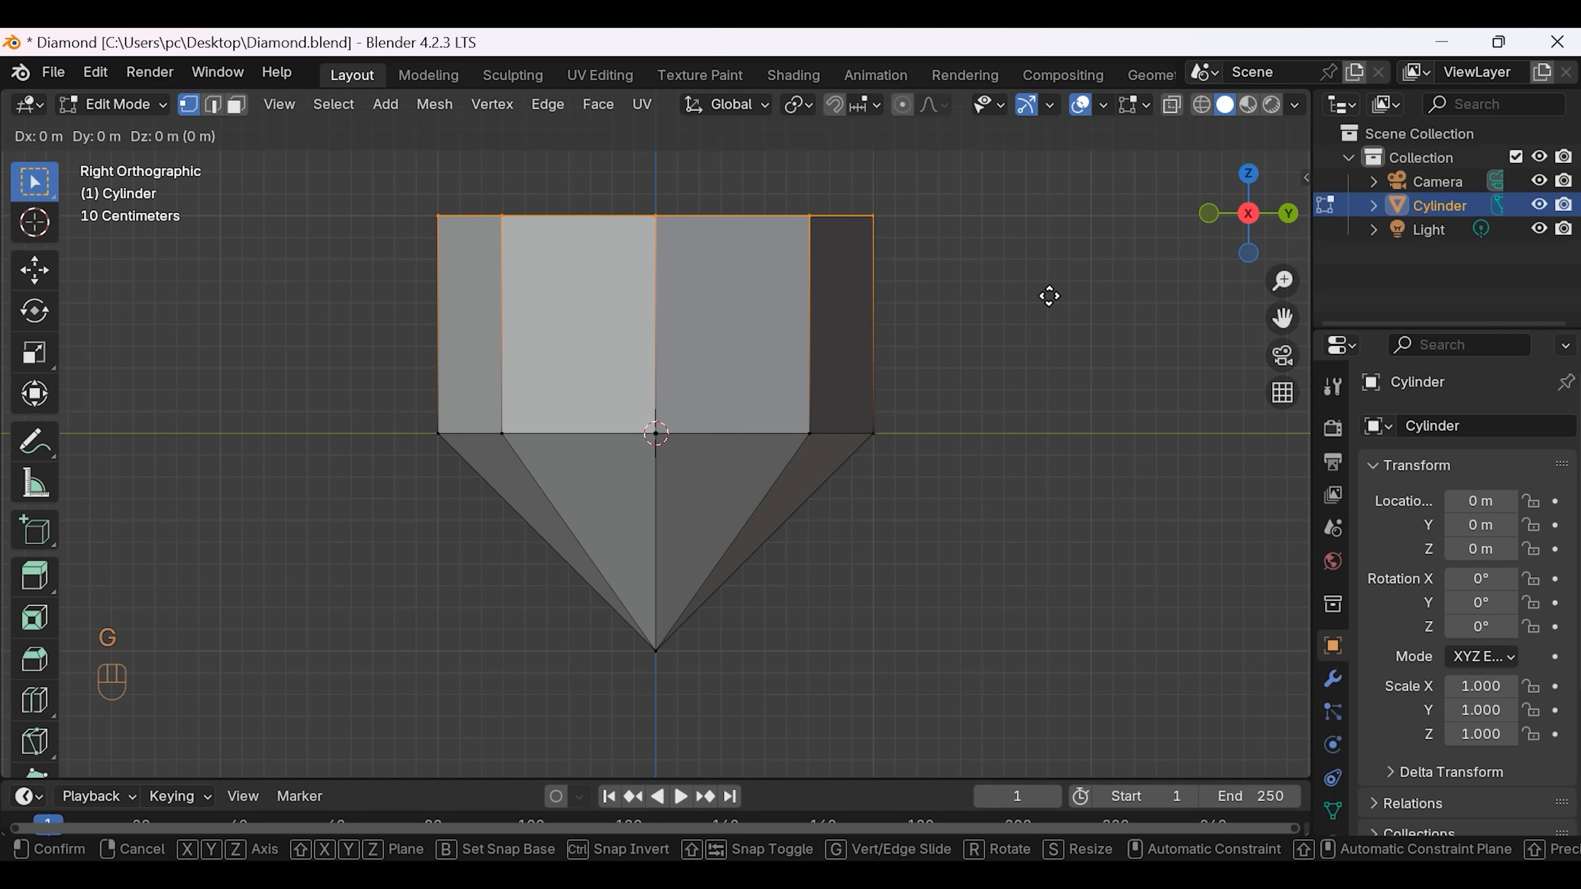
type("z")
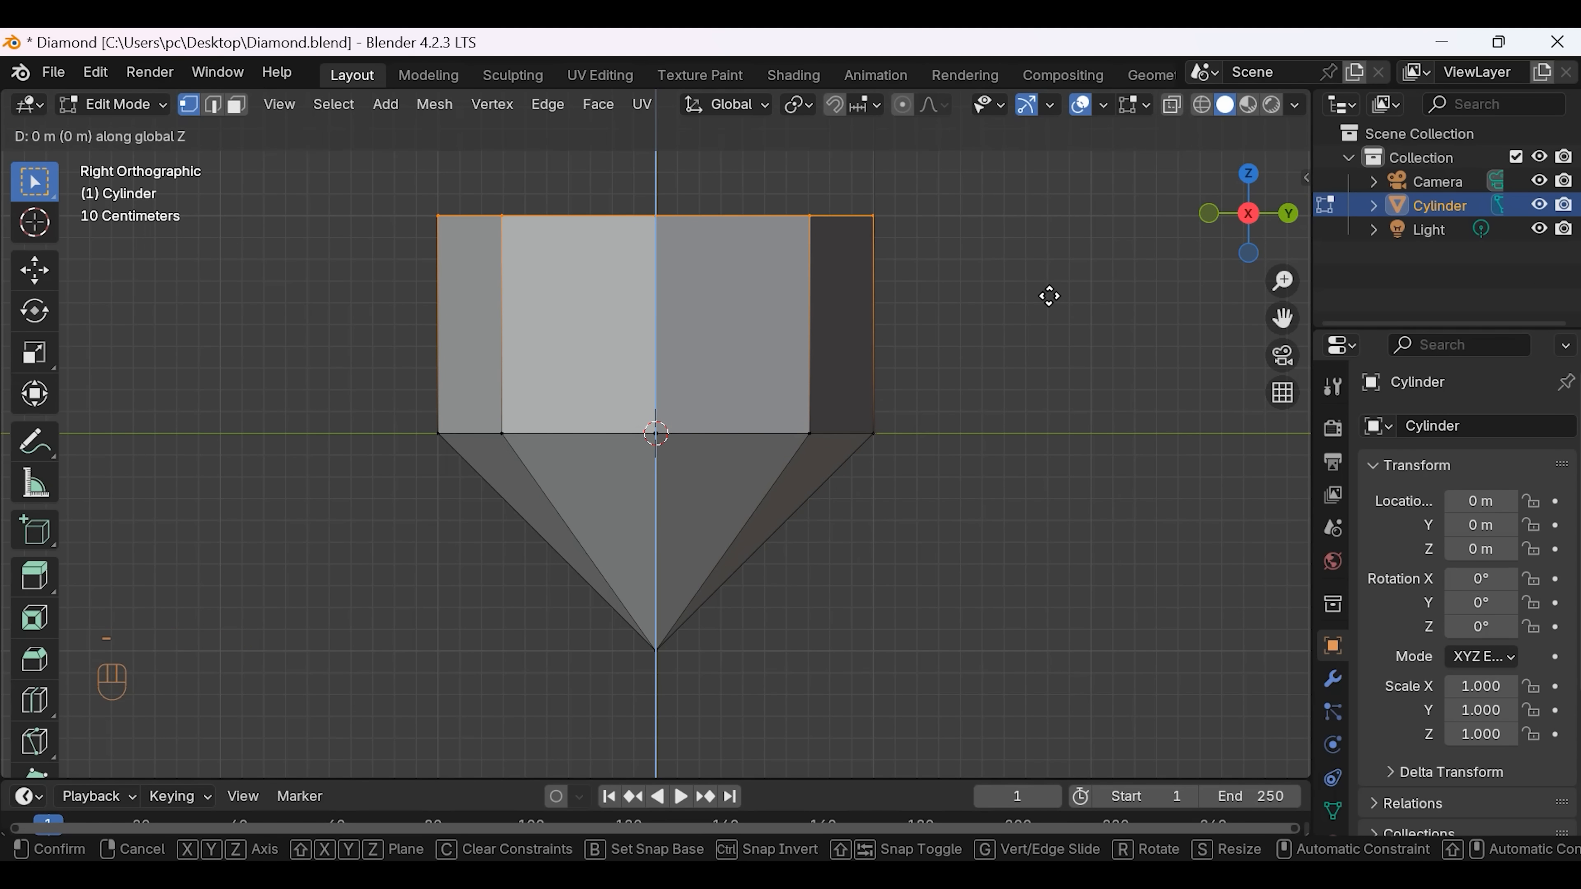
type("0.7")
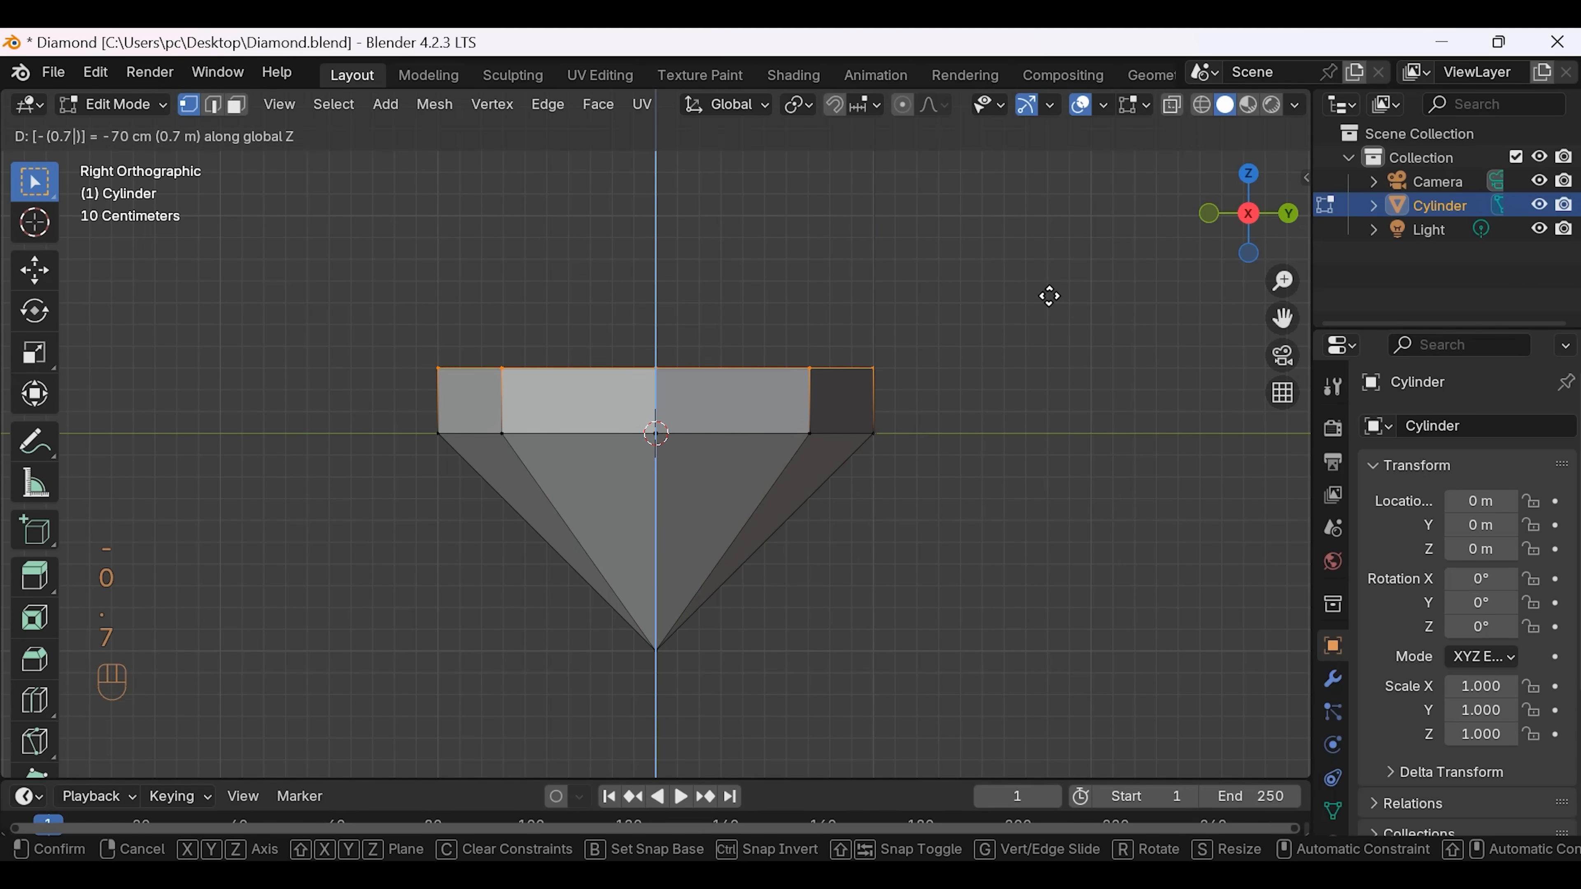
key("Return")
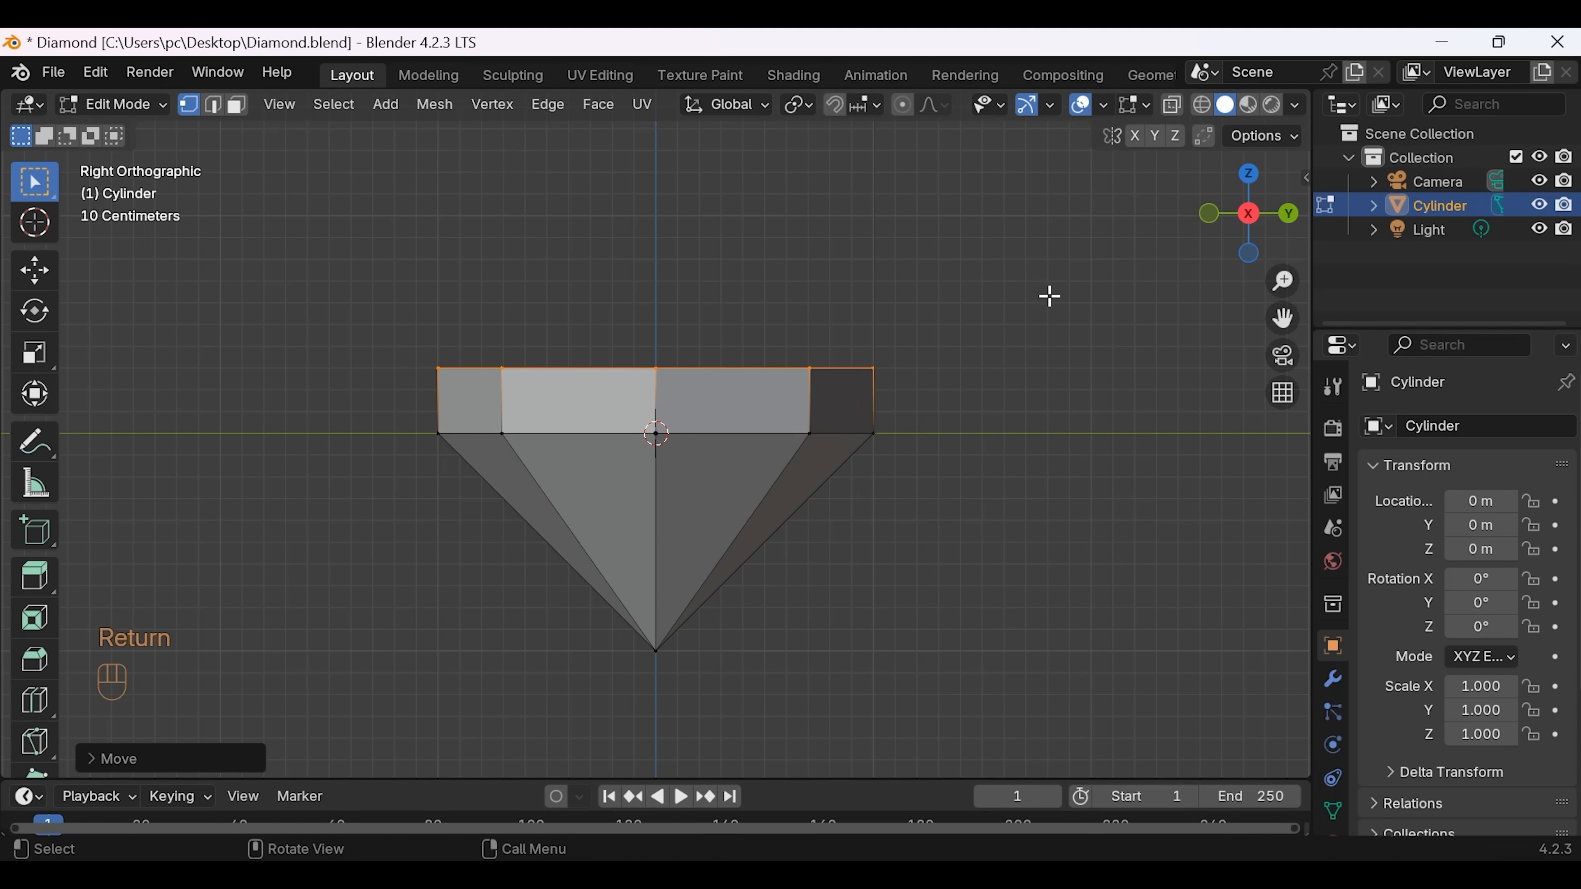
Step: Scale the top ring of vertices by 0.5 in X and Y, with Z locked
key("s")
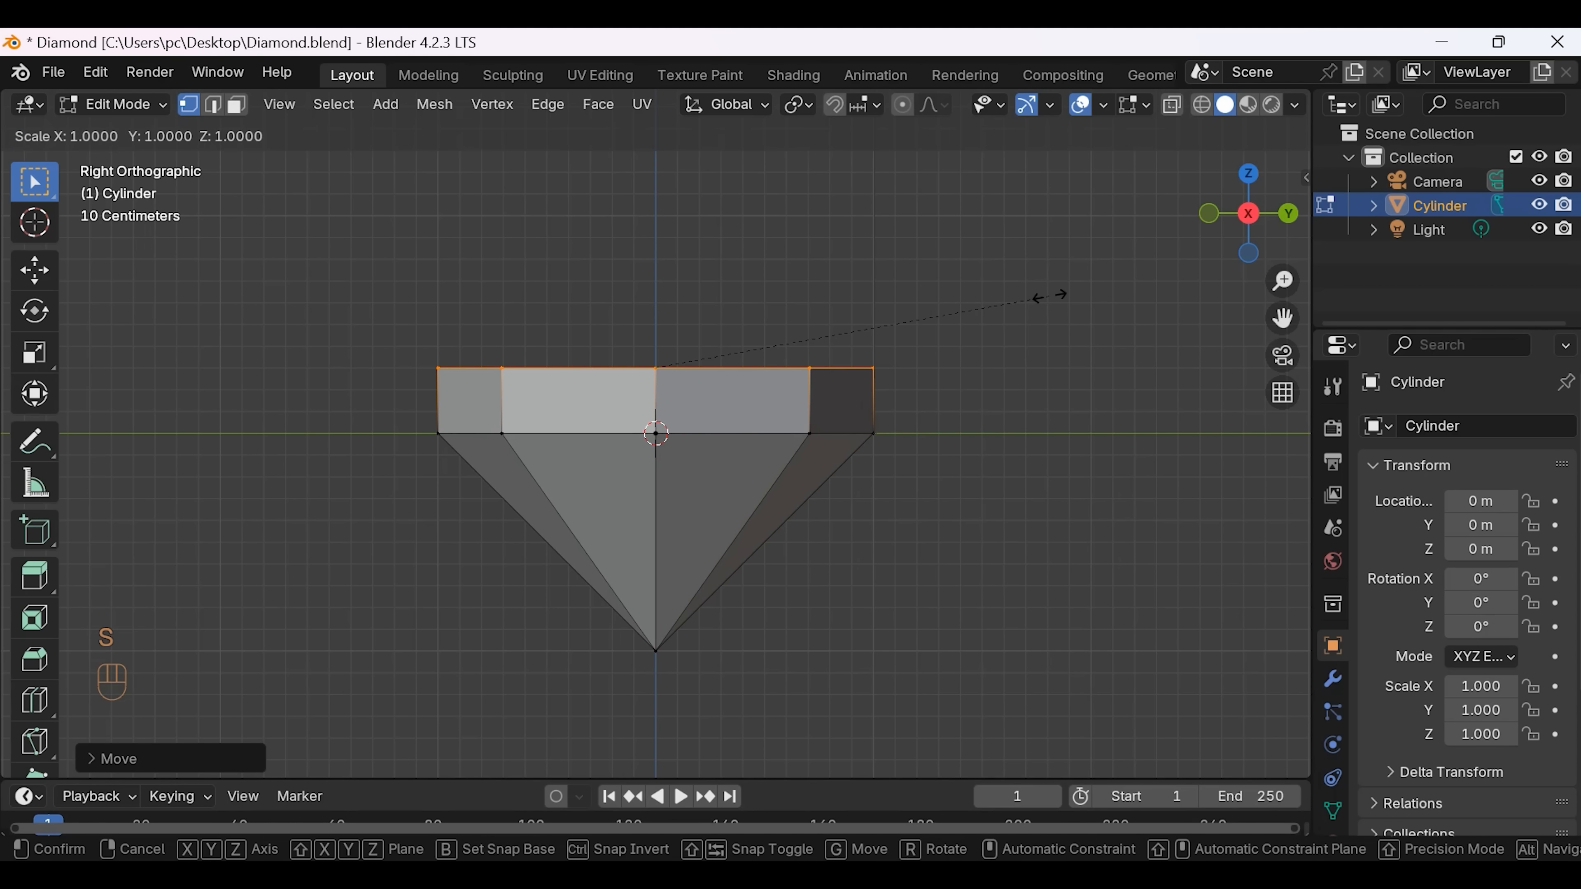
key("shift+z")
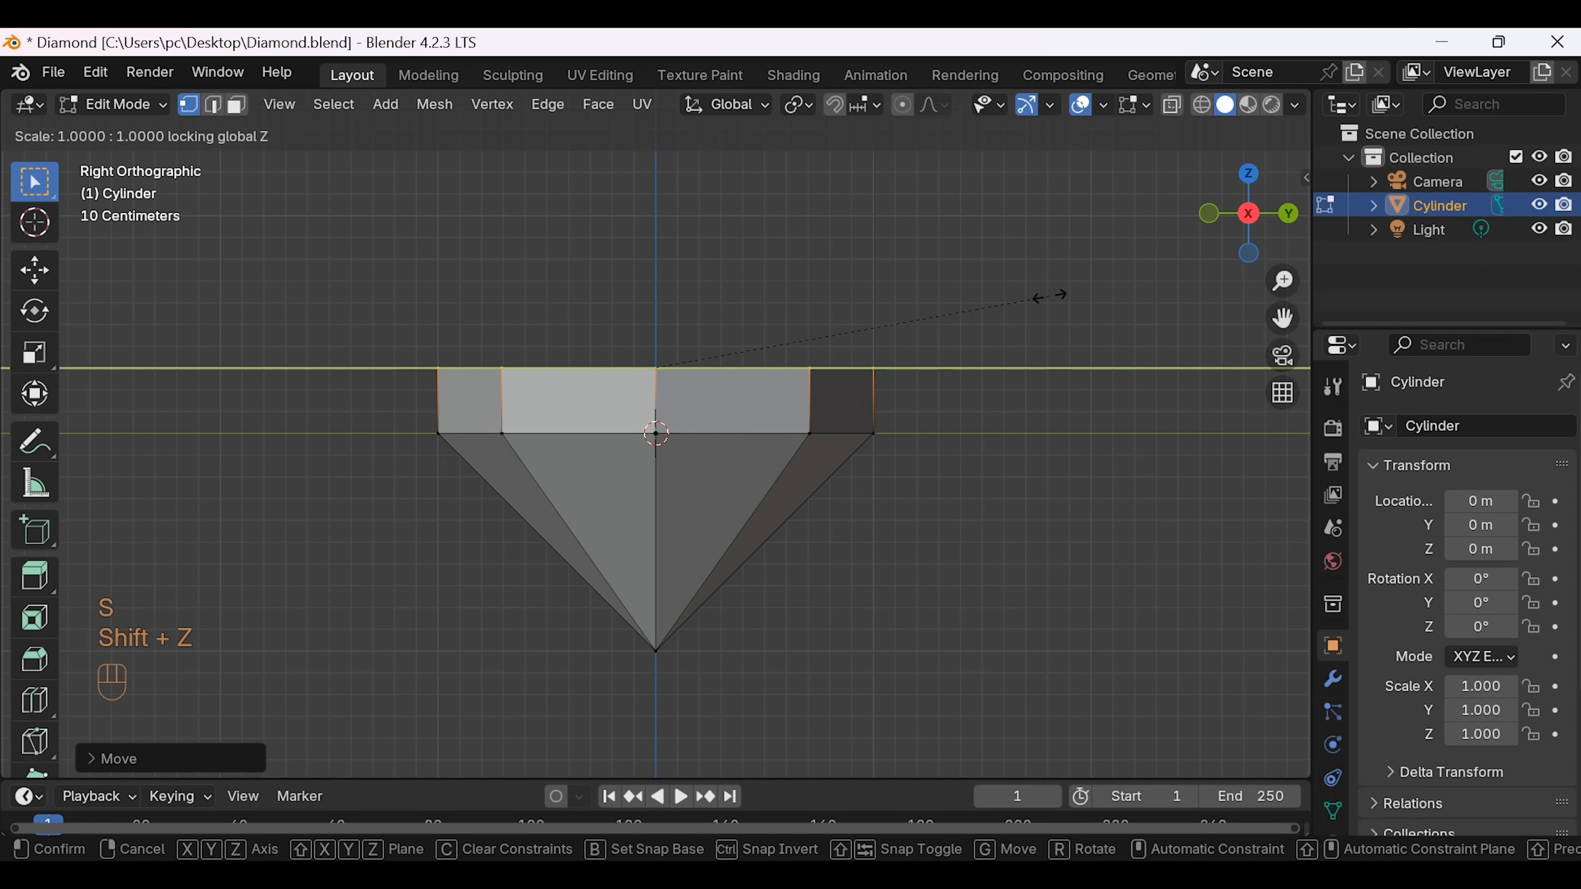
type("0")
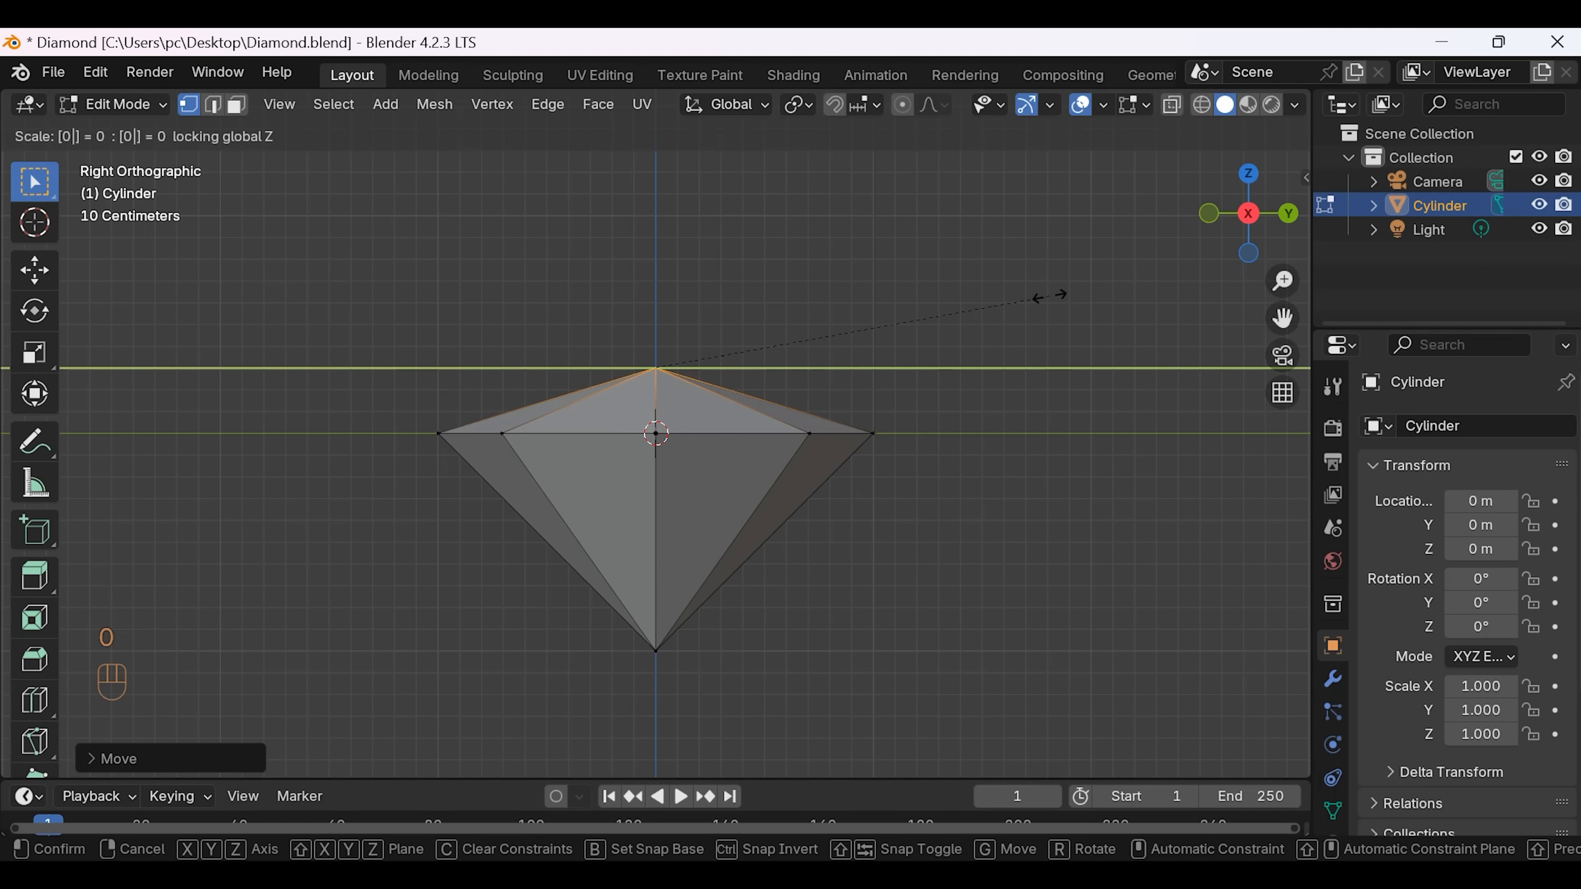
type(".5")
key("Return")
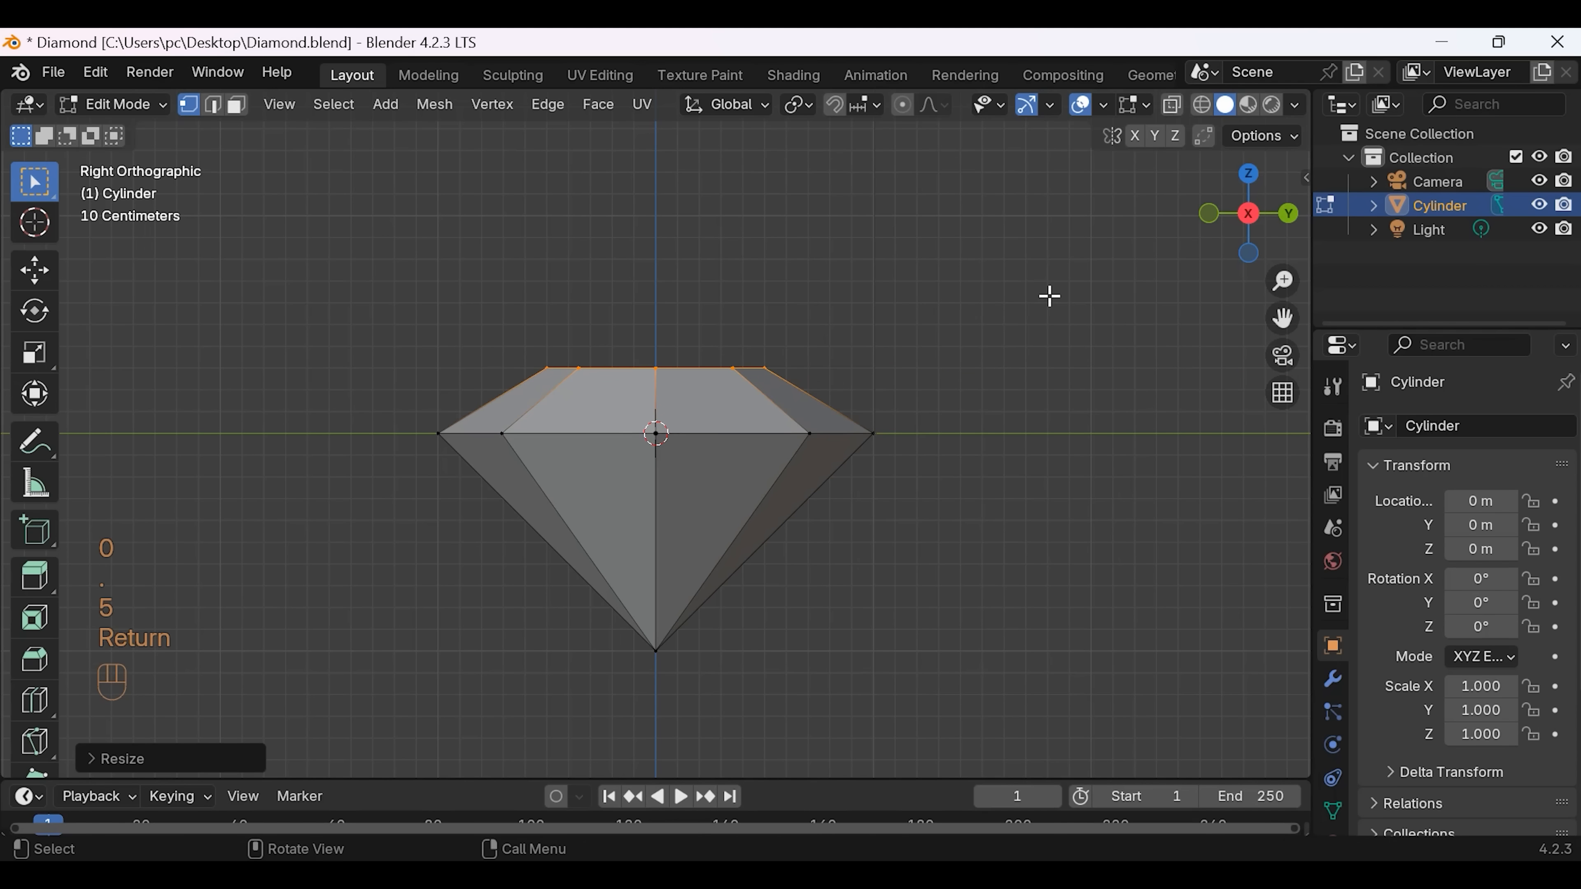
Step: Select the entire diamond mesh and subdivide it once
key("a")
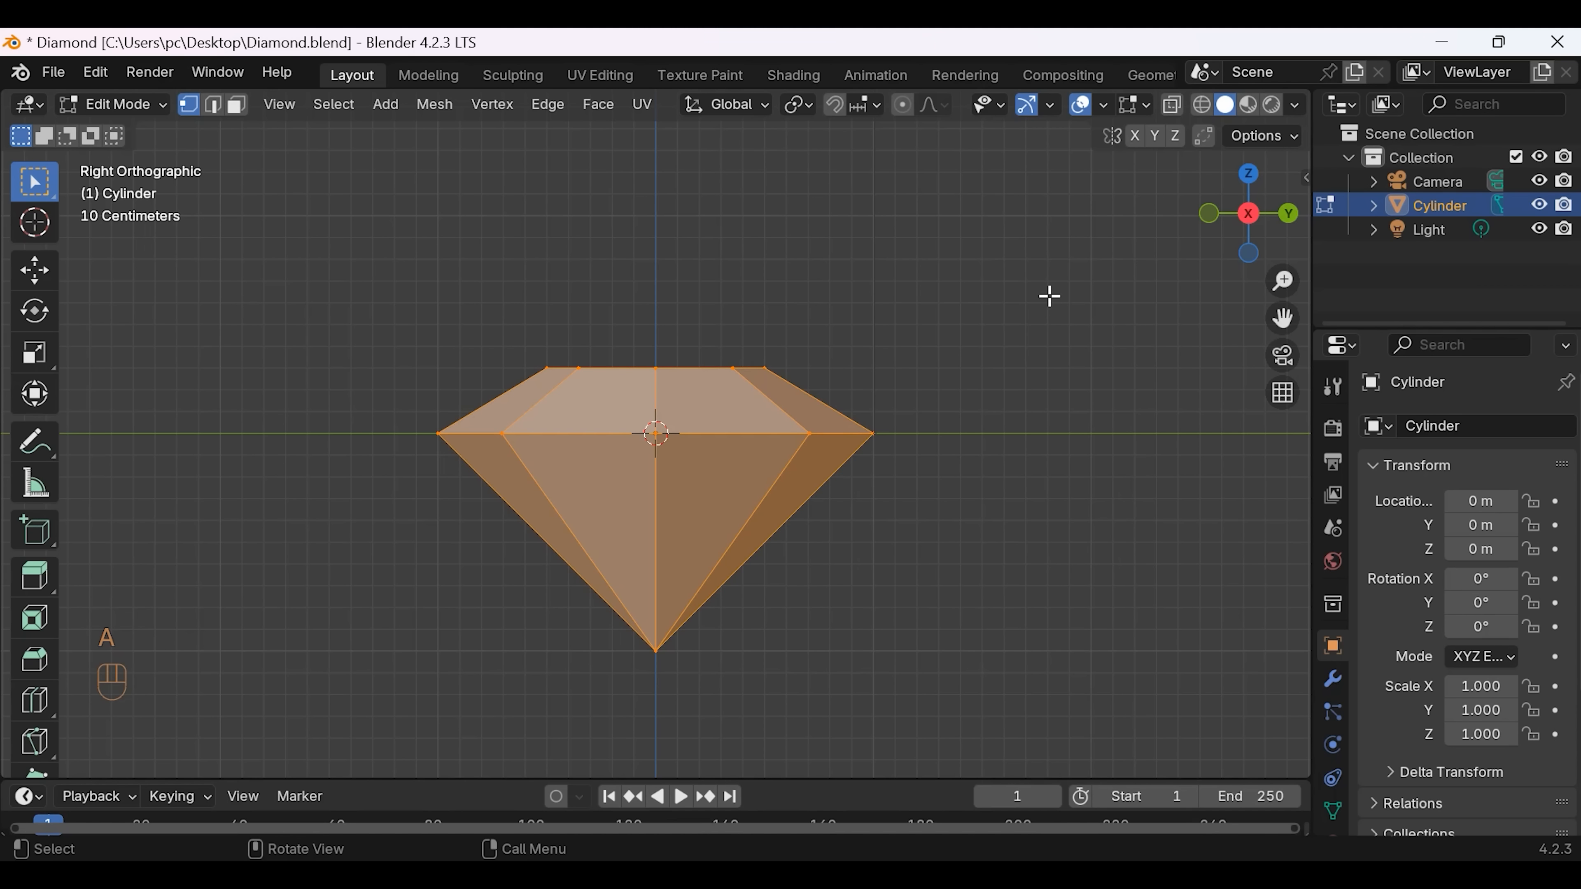
right_click(735, 399)
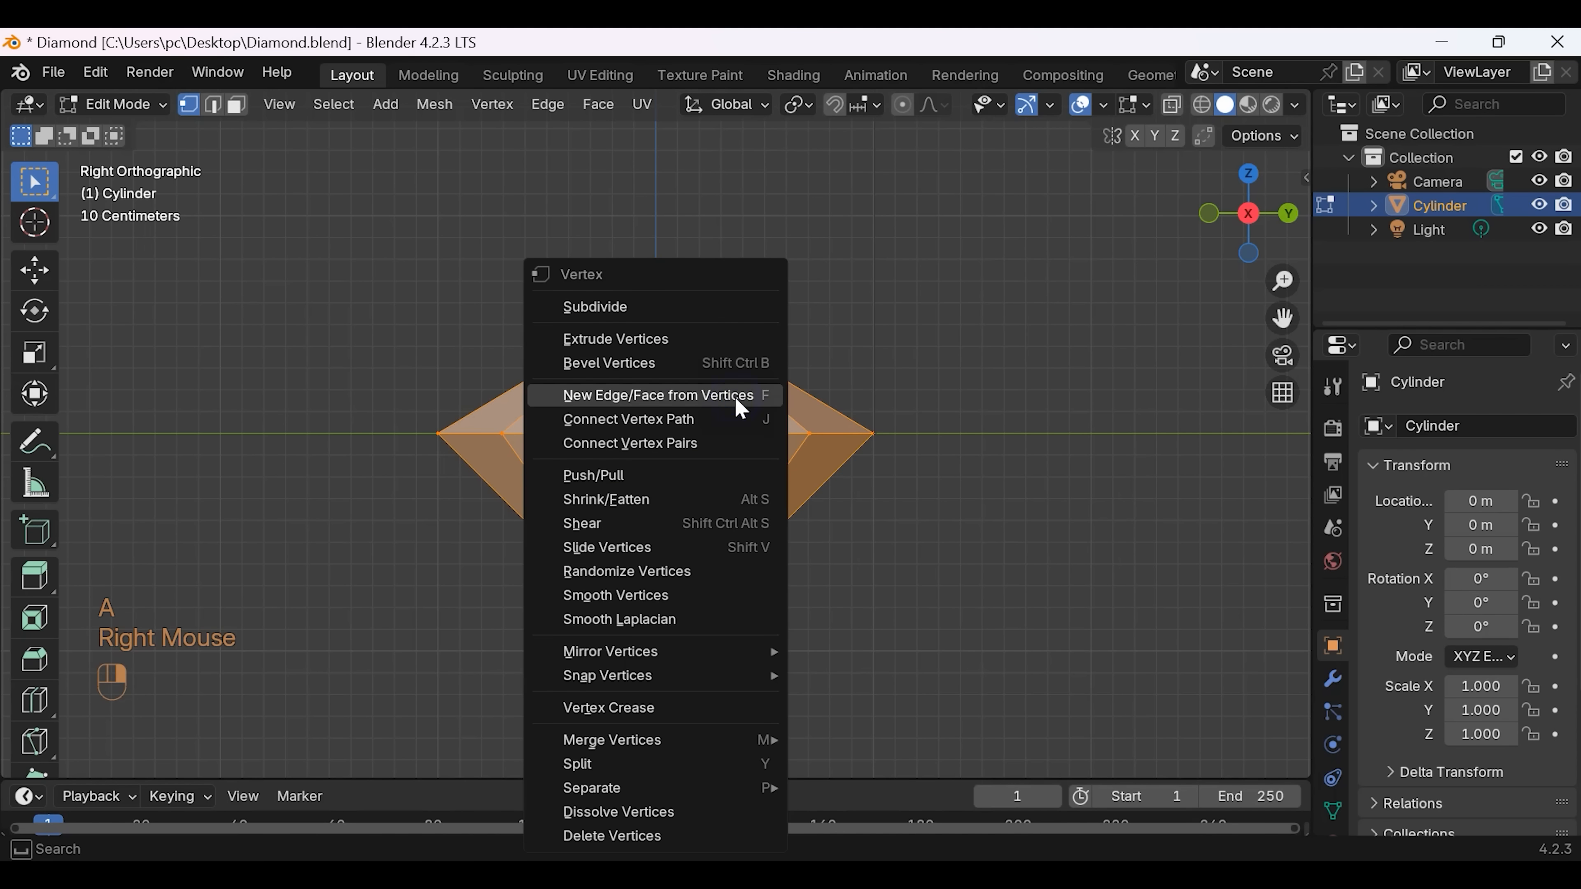
left_click(654, 308)
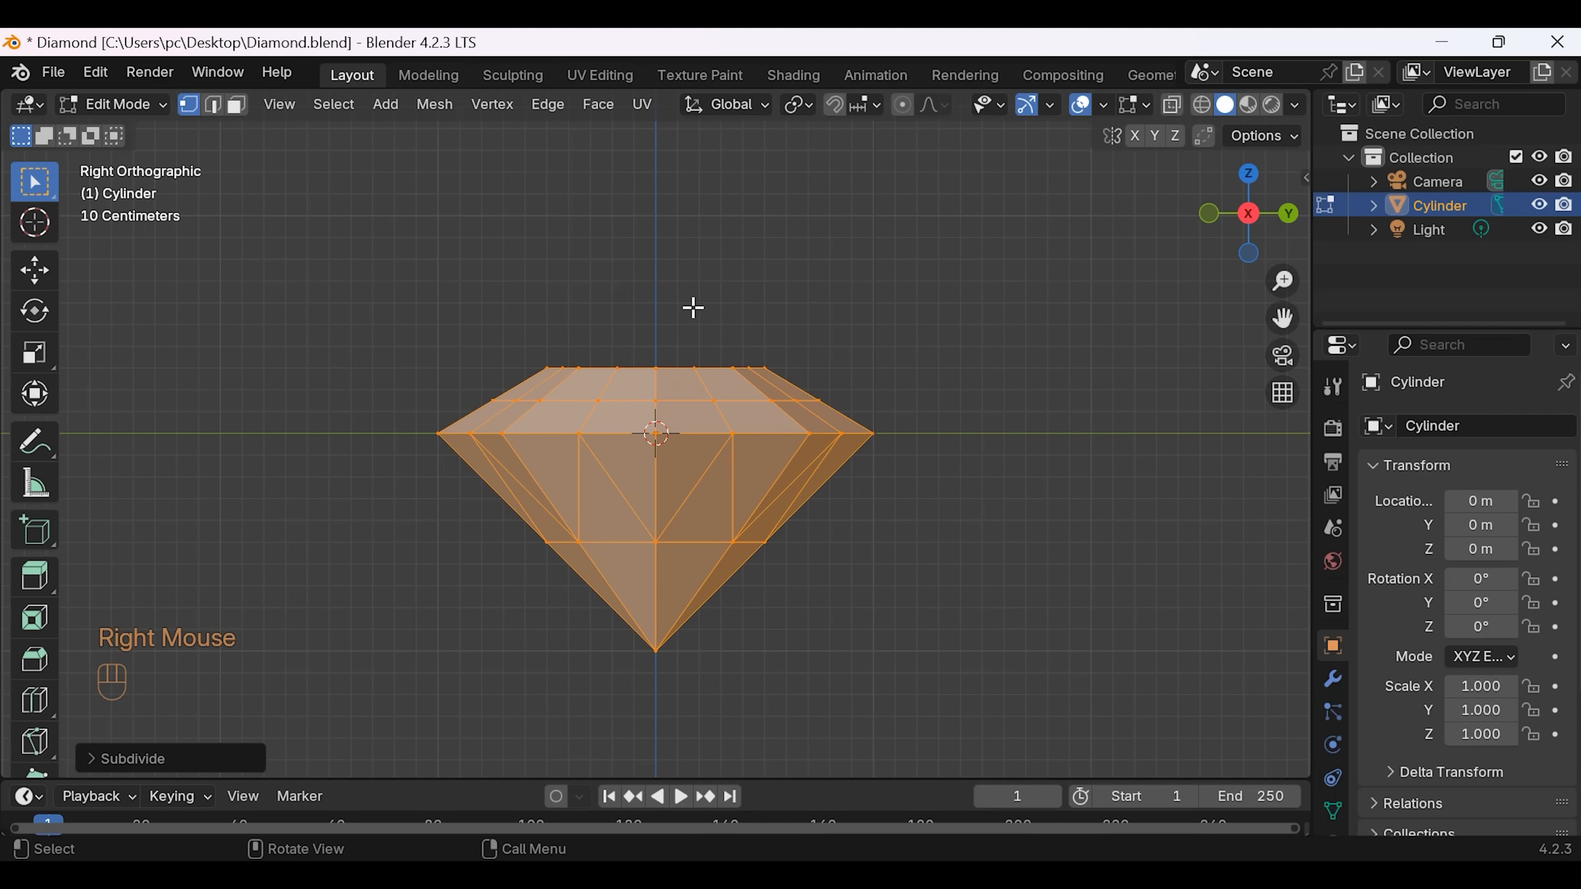
Step: From the top view, select the eight edge-midpoint vertices on the diamond's outer rim and scale them by 1.0824 with Z locked
left_click(1249, 176)
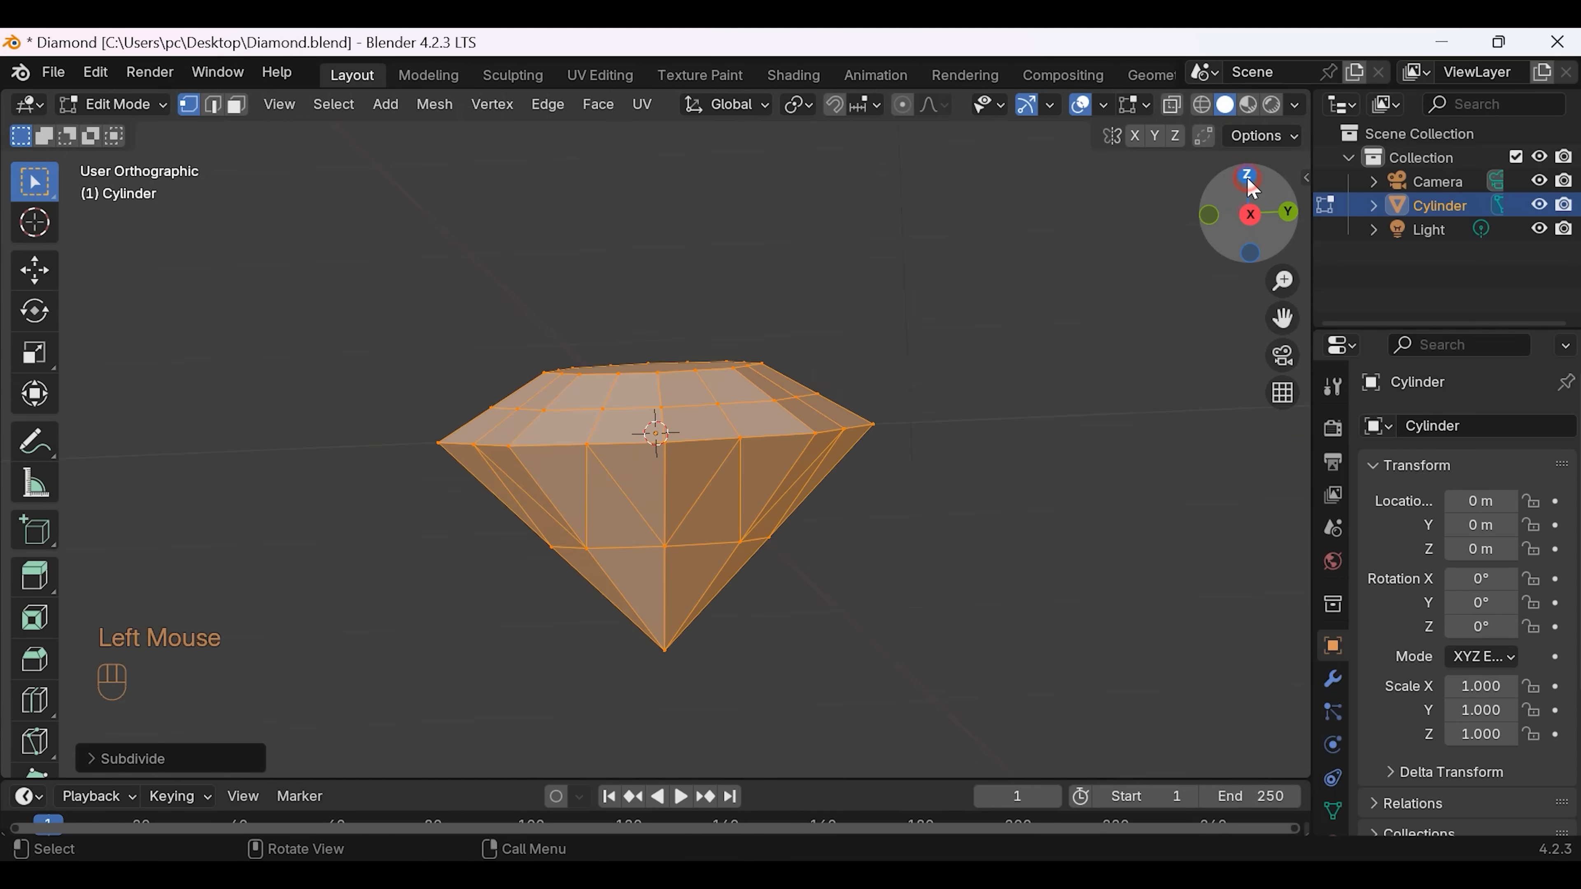
left_click(890, 318)
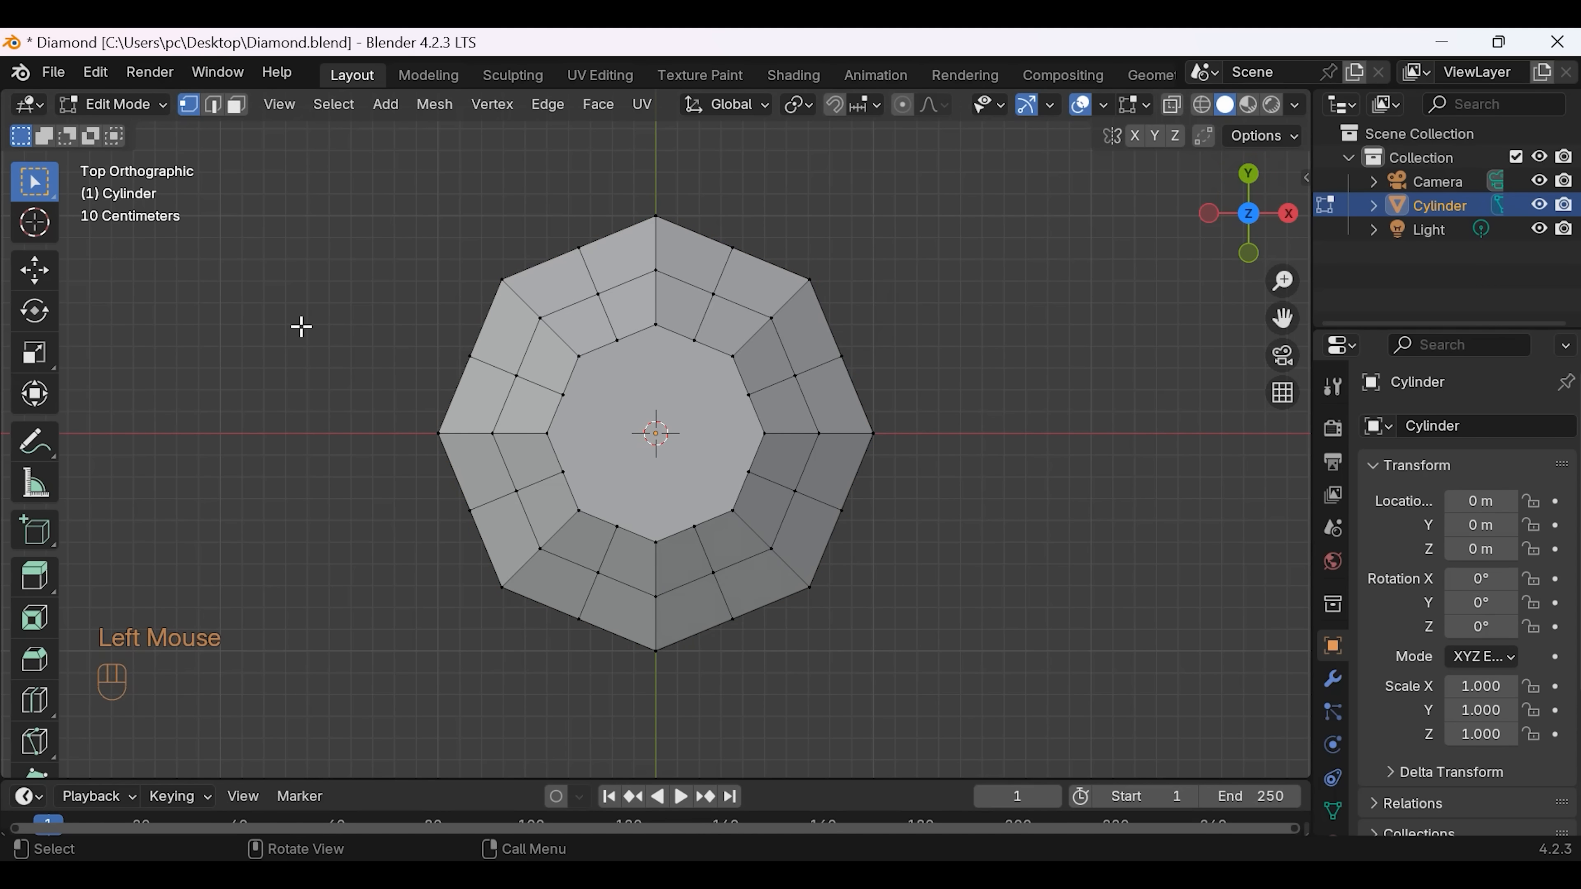
left_click(469, 358)
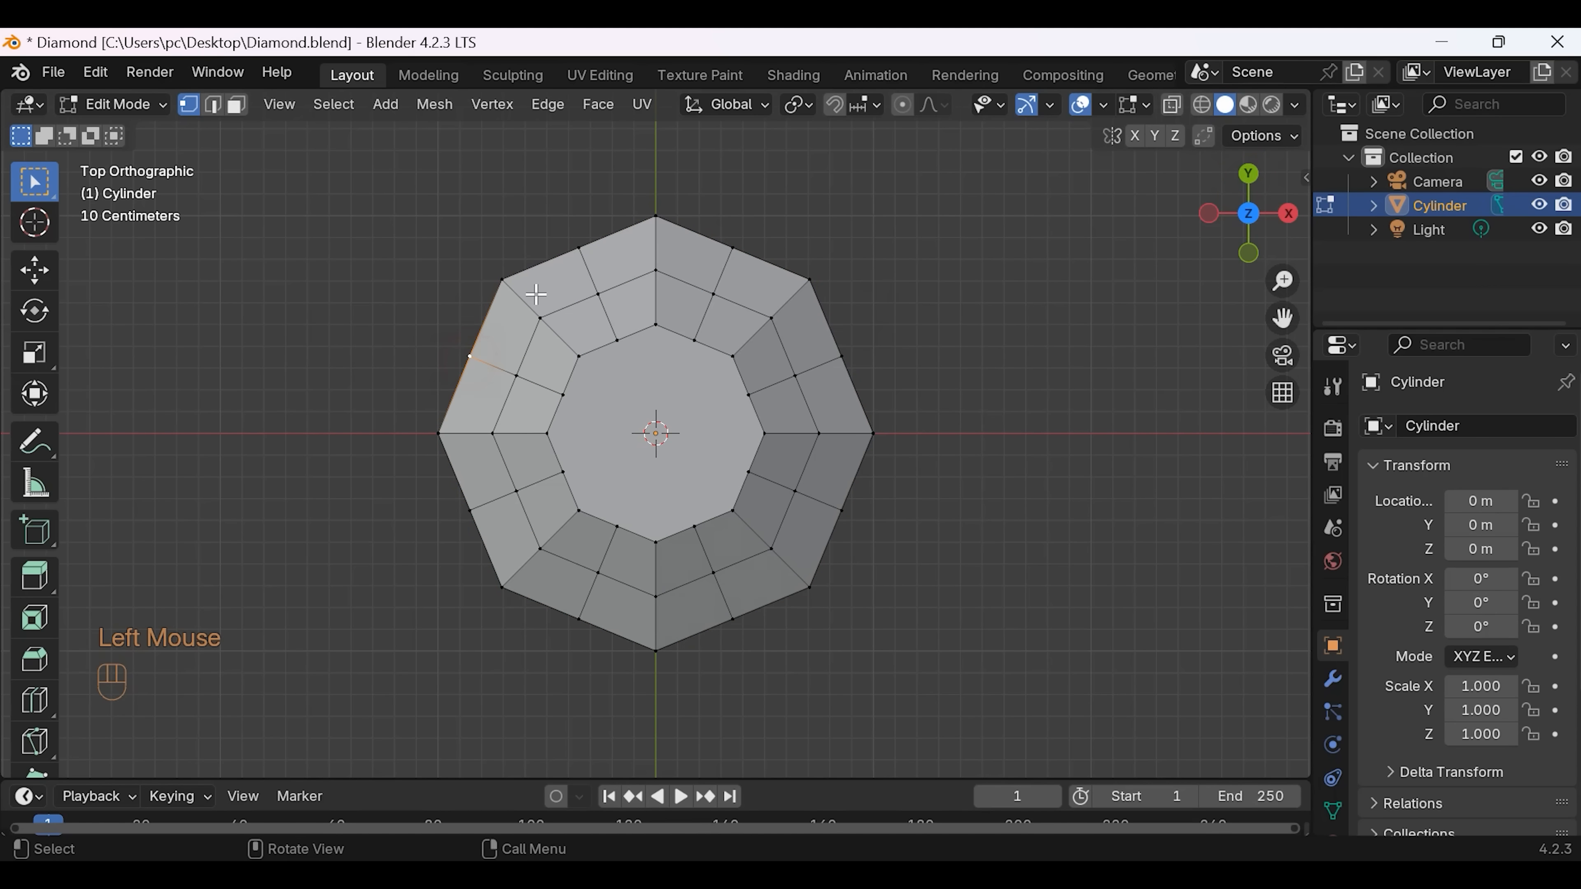
left_click(580, 248, "shift")
left_click(734, 247, "shift")
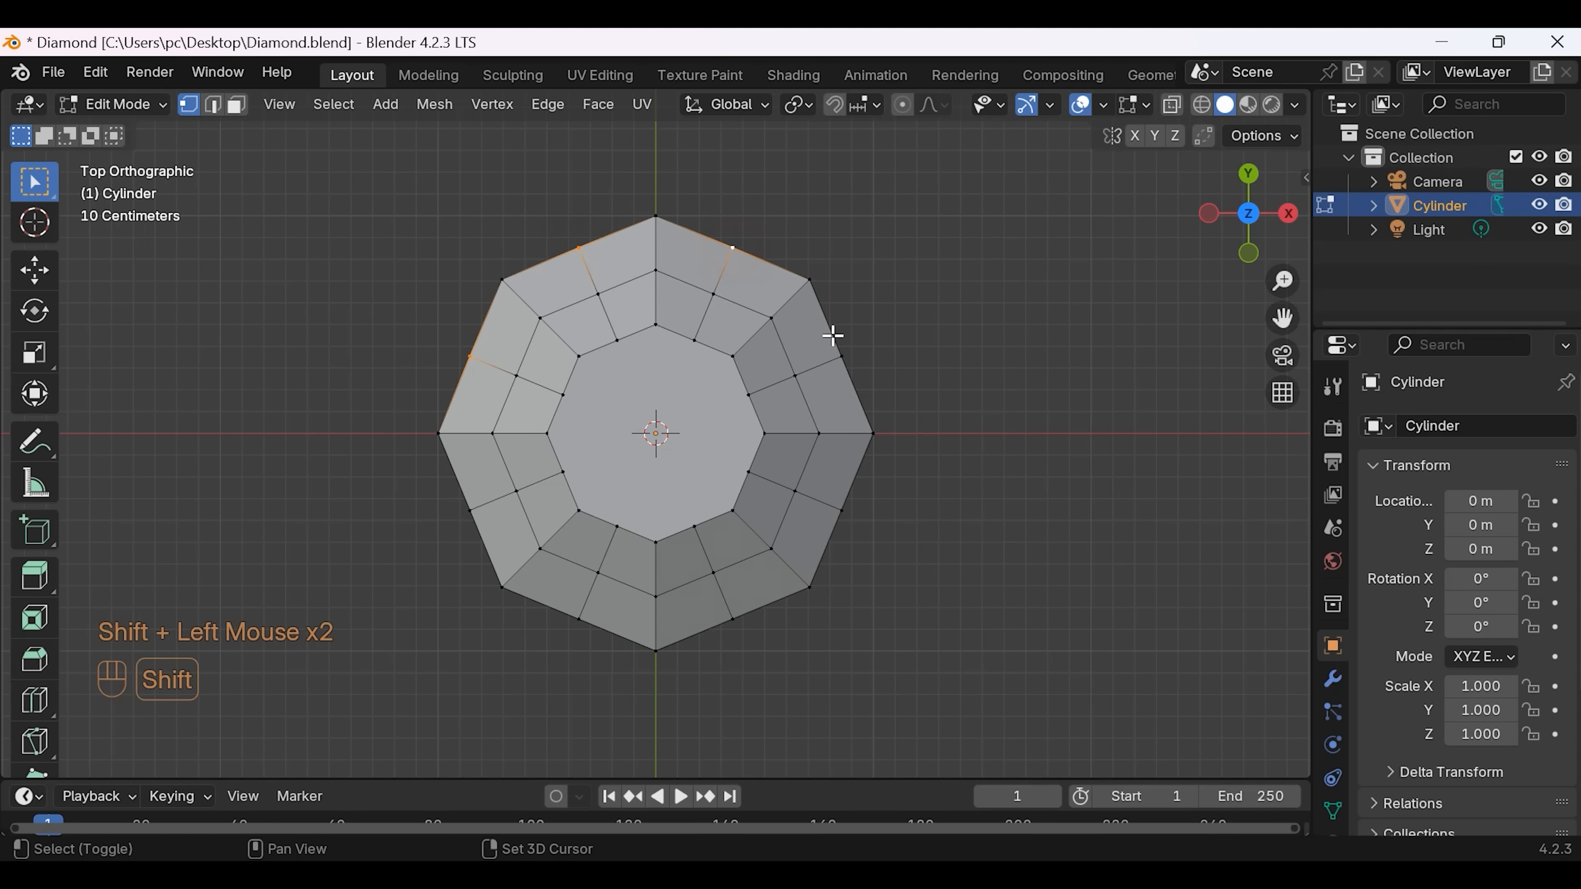
left_click(841, 356, "shift")
left_click(842, 511, "shift")
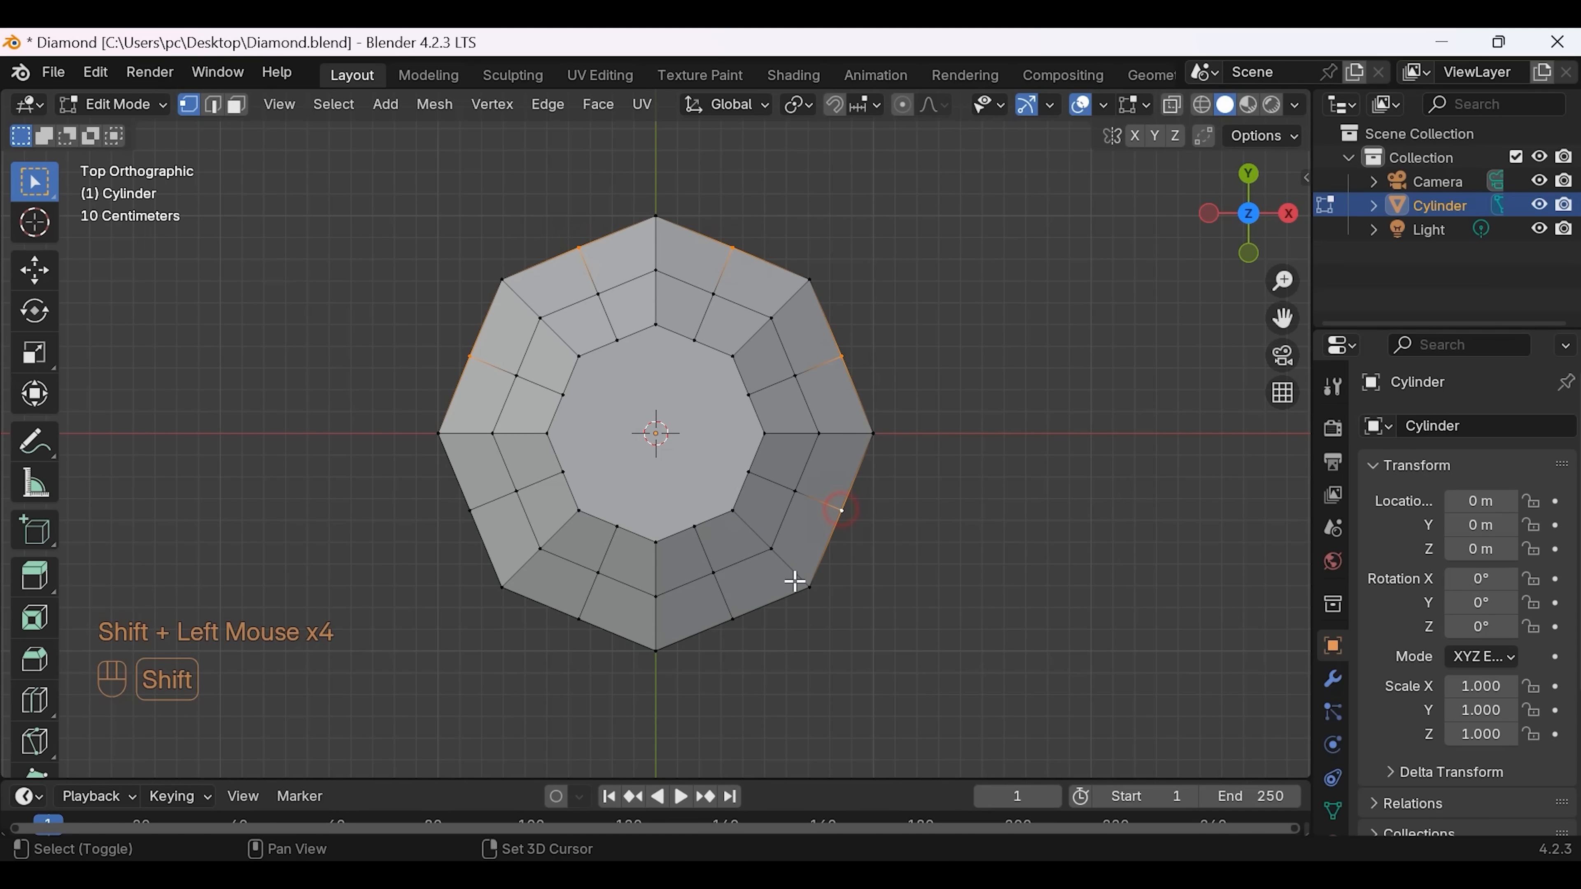
left_click(733, 619, "shift")
left_click(579, 619, "shift")
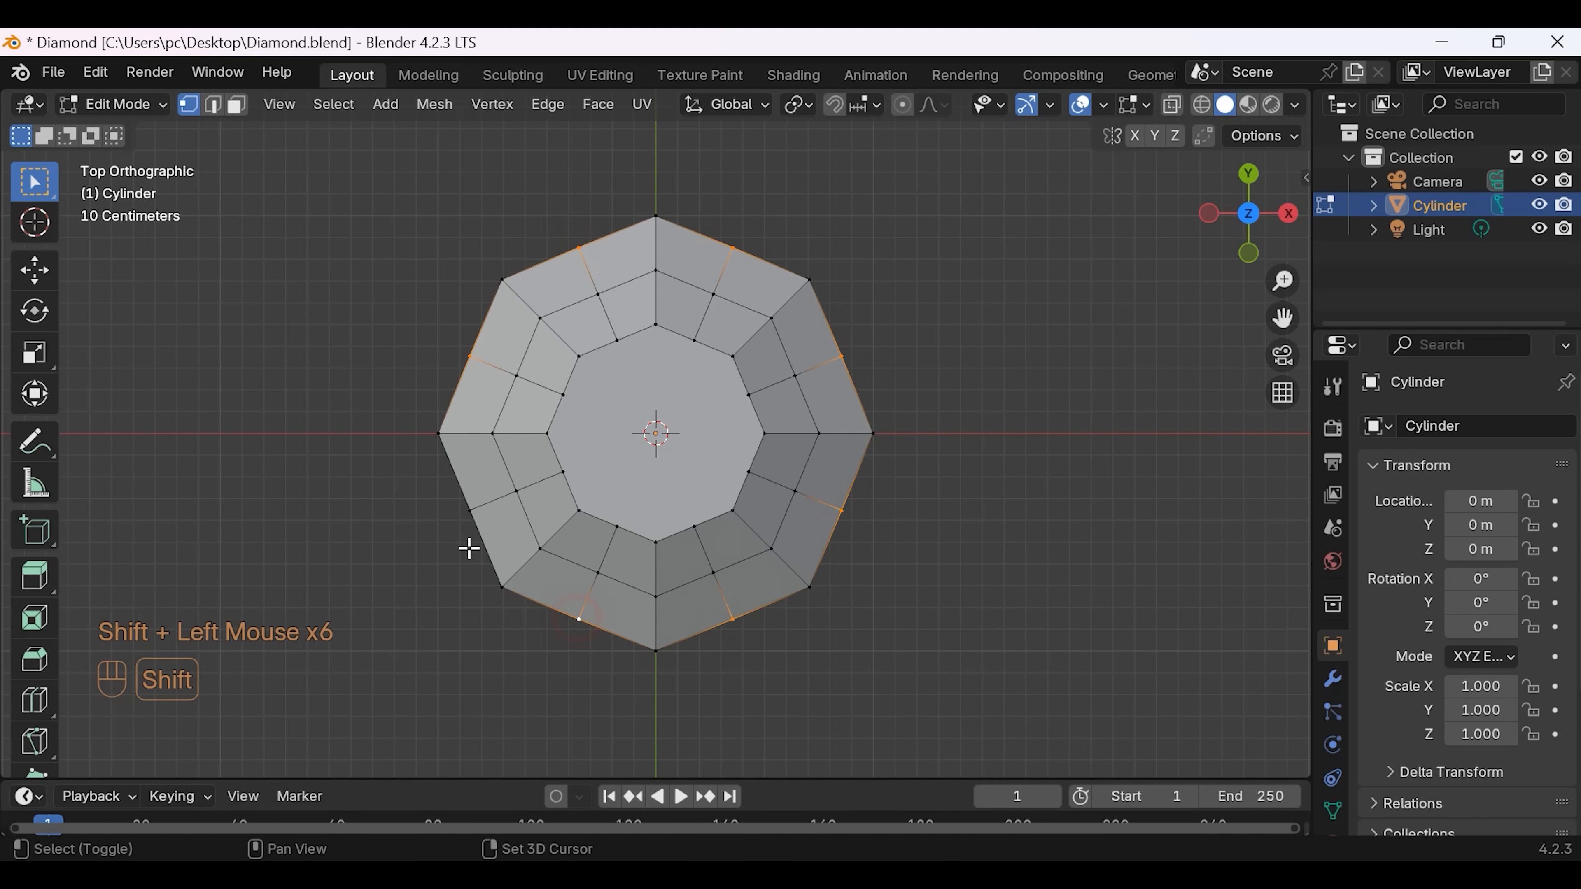
left_click(471, 512, "shift")
key("s")
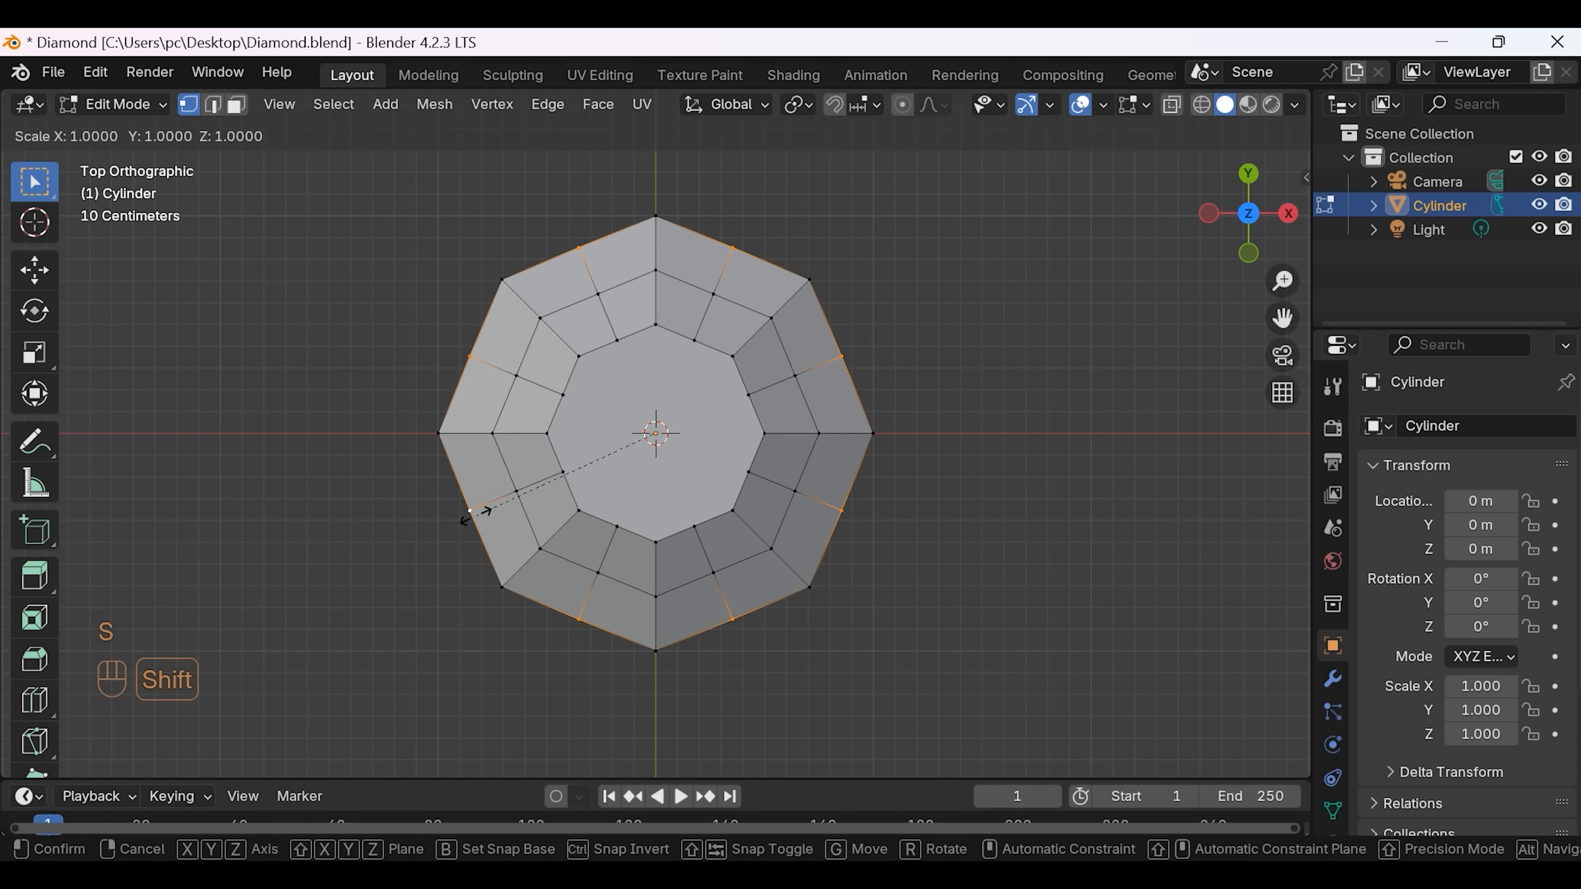
key("shift+z")
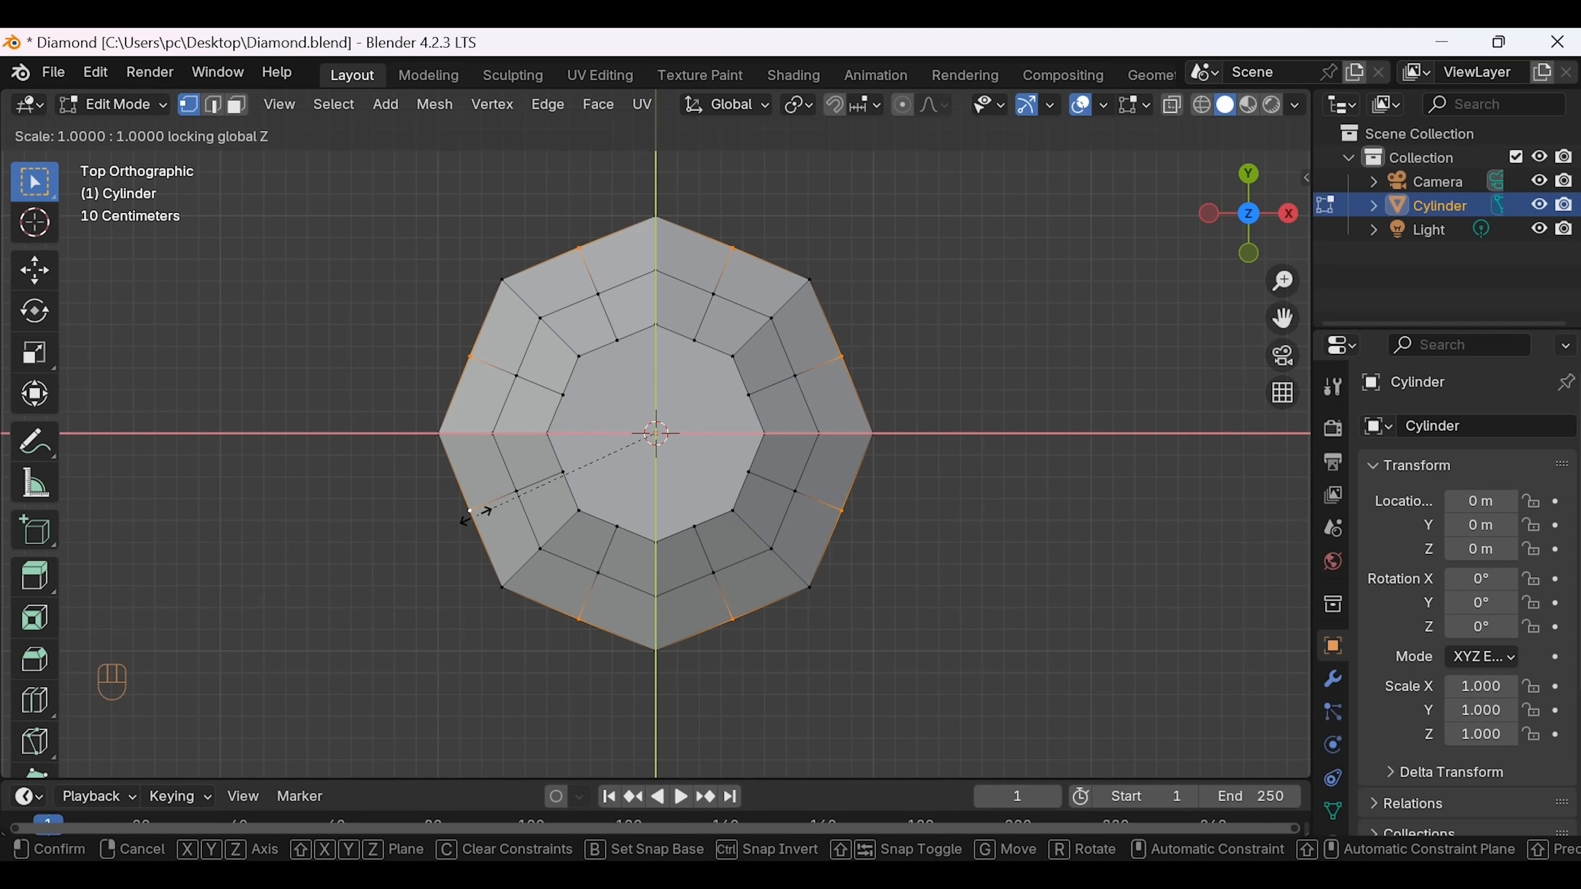
type("1.")
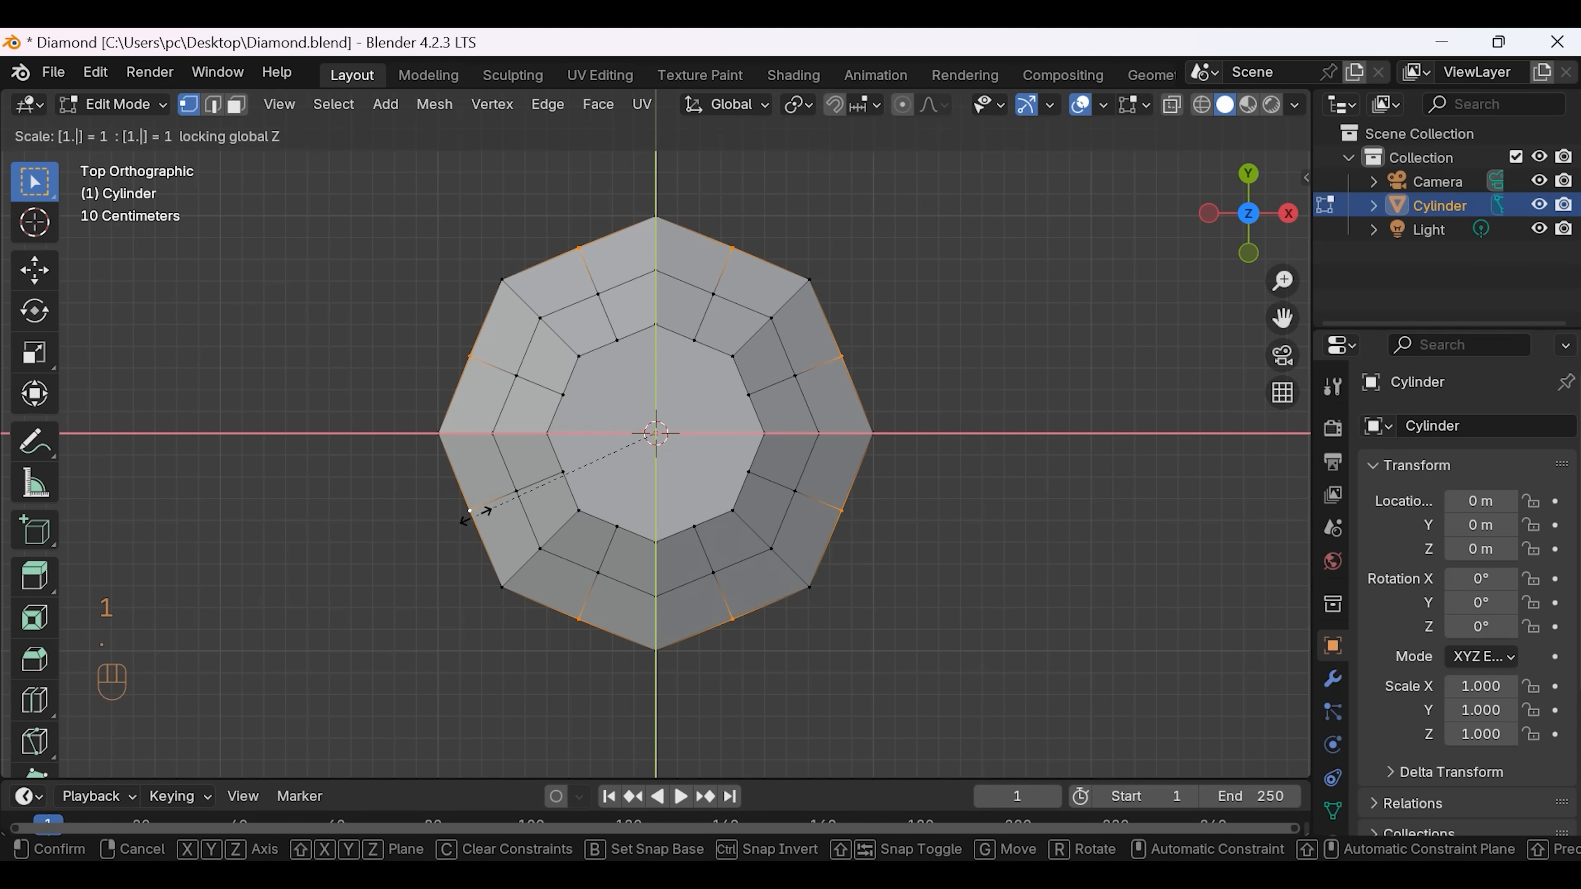
type("0")
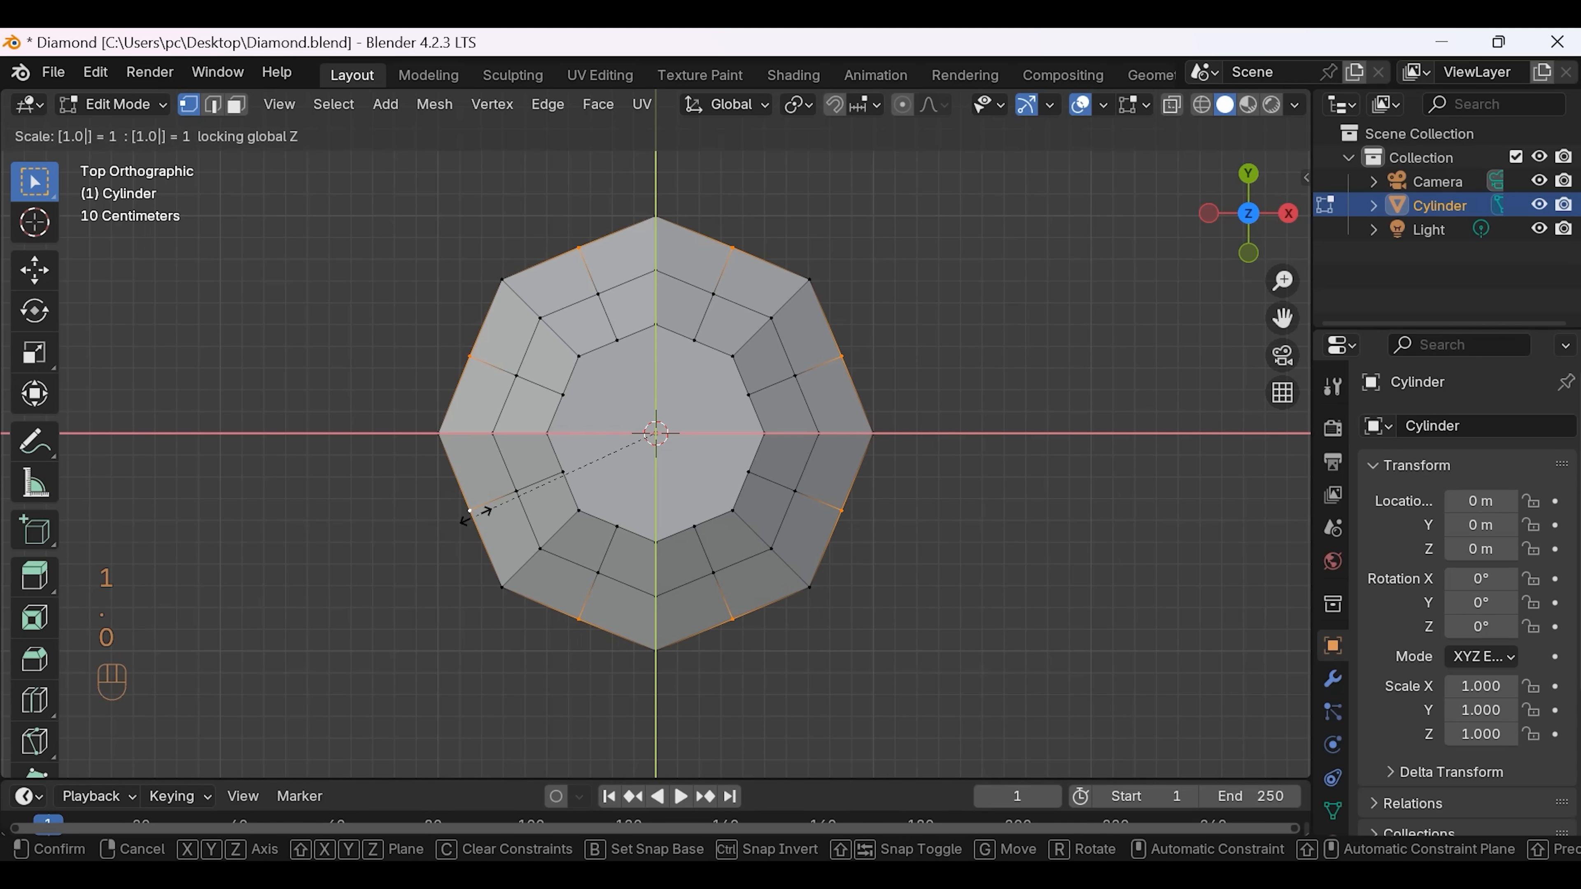
type("824")
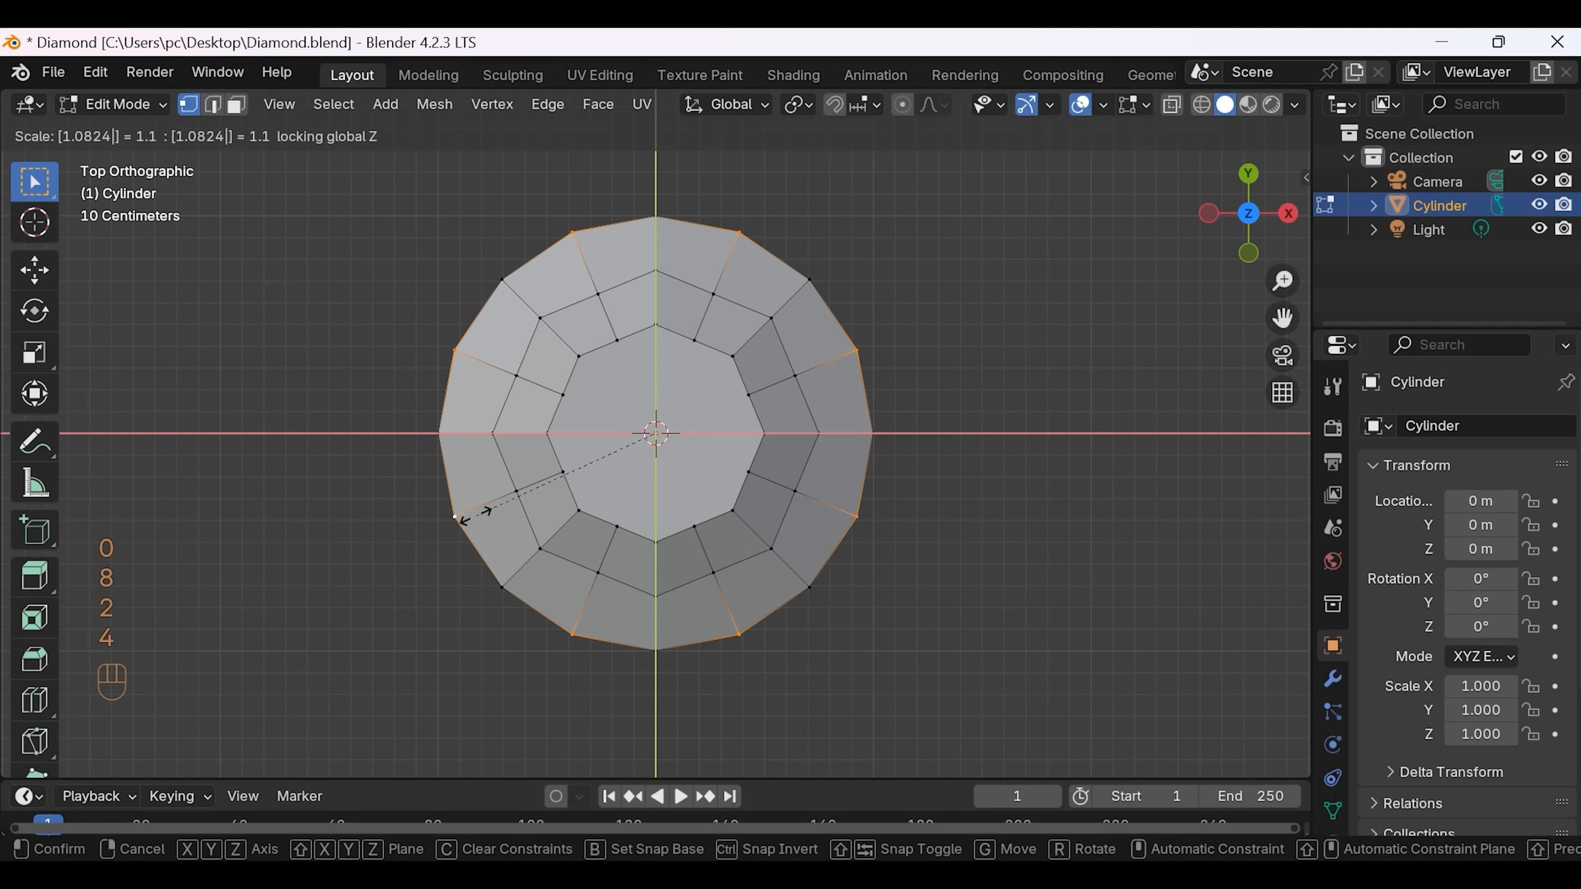
key("Return")
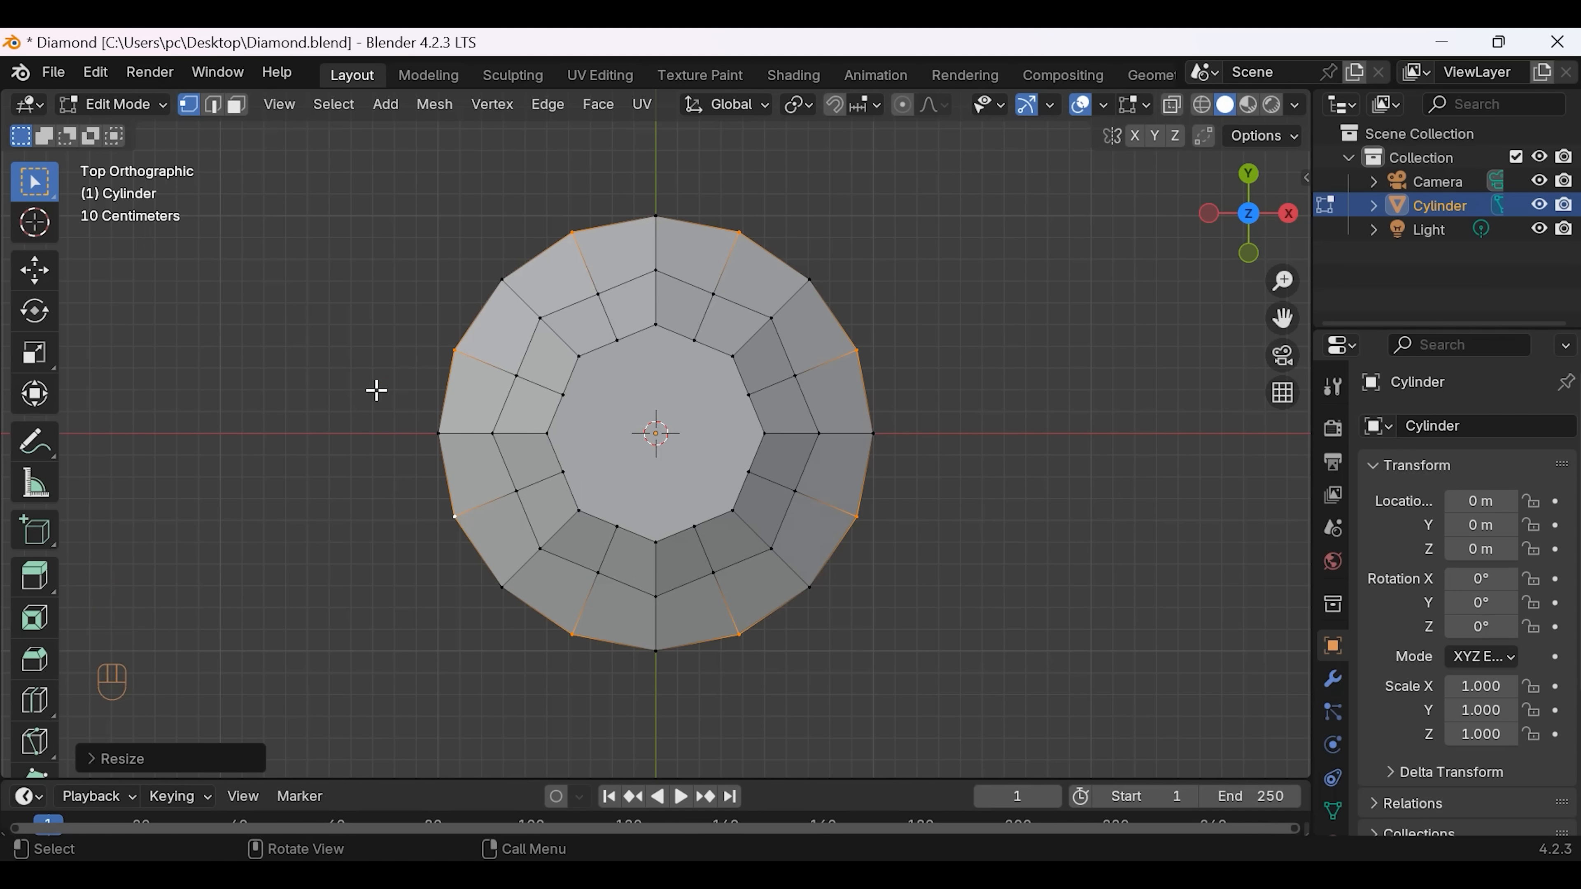
Step: Select the eight corner vertices of the ring between the outer rim and the flat top, and delete those vertices
left_click(434, 403)
left_click(492, 434)
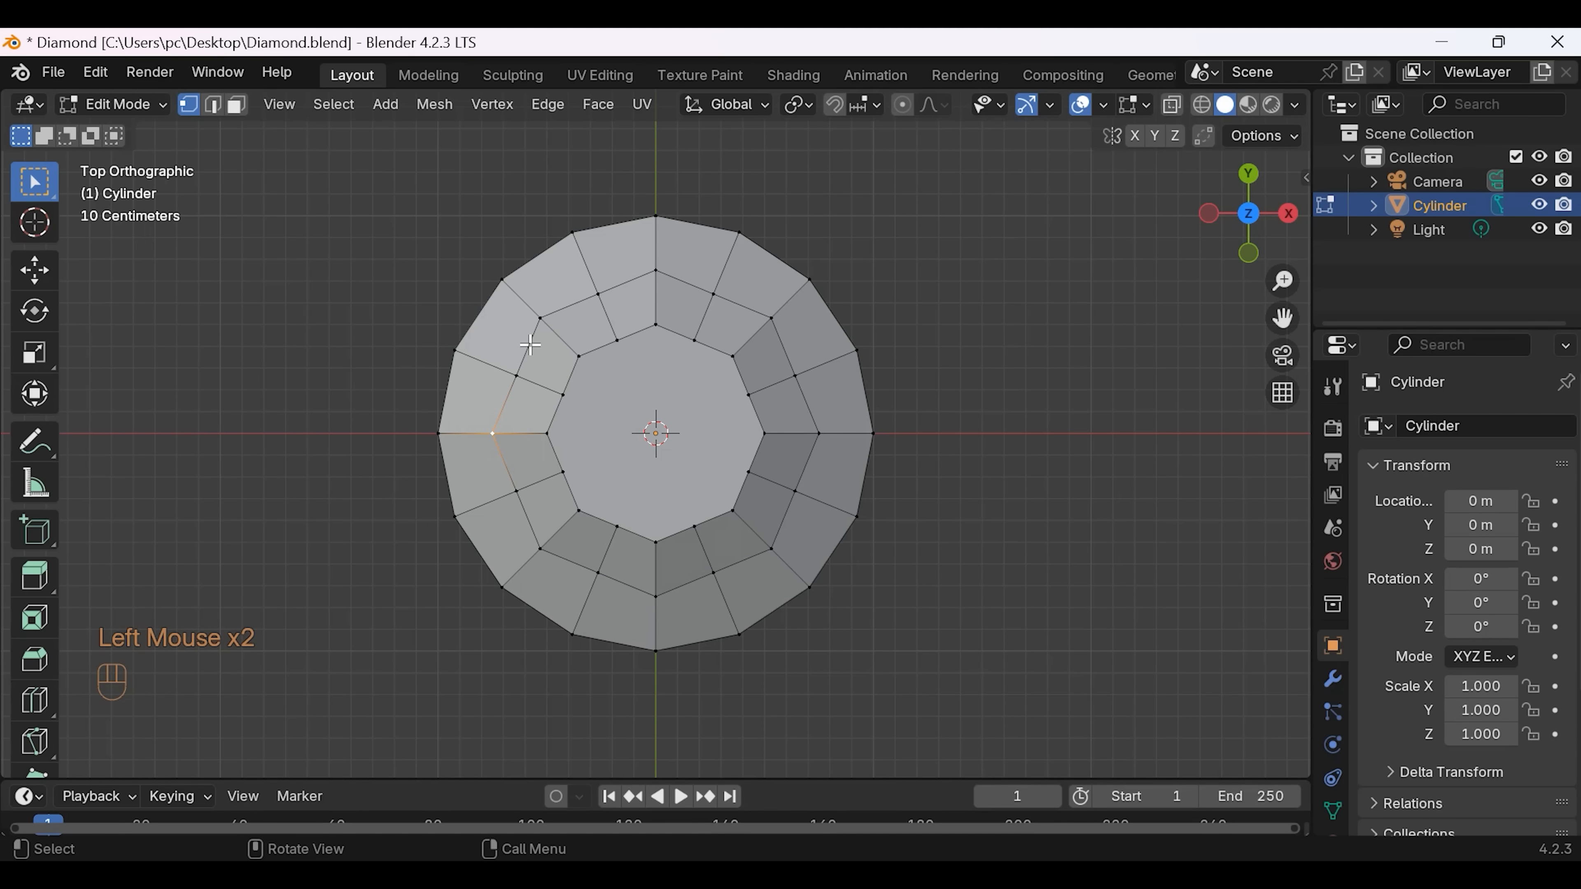
left_click(541, 318, "shift")
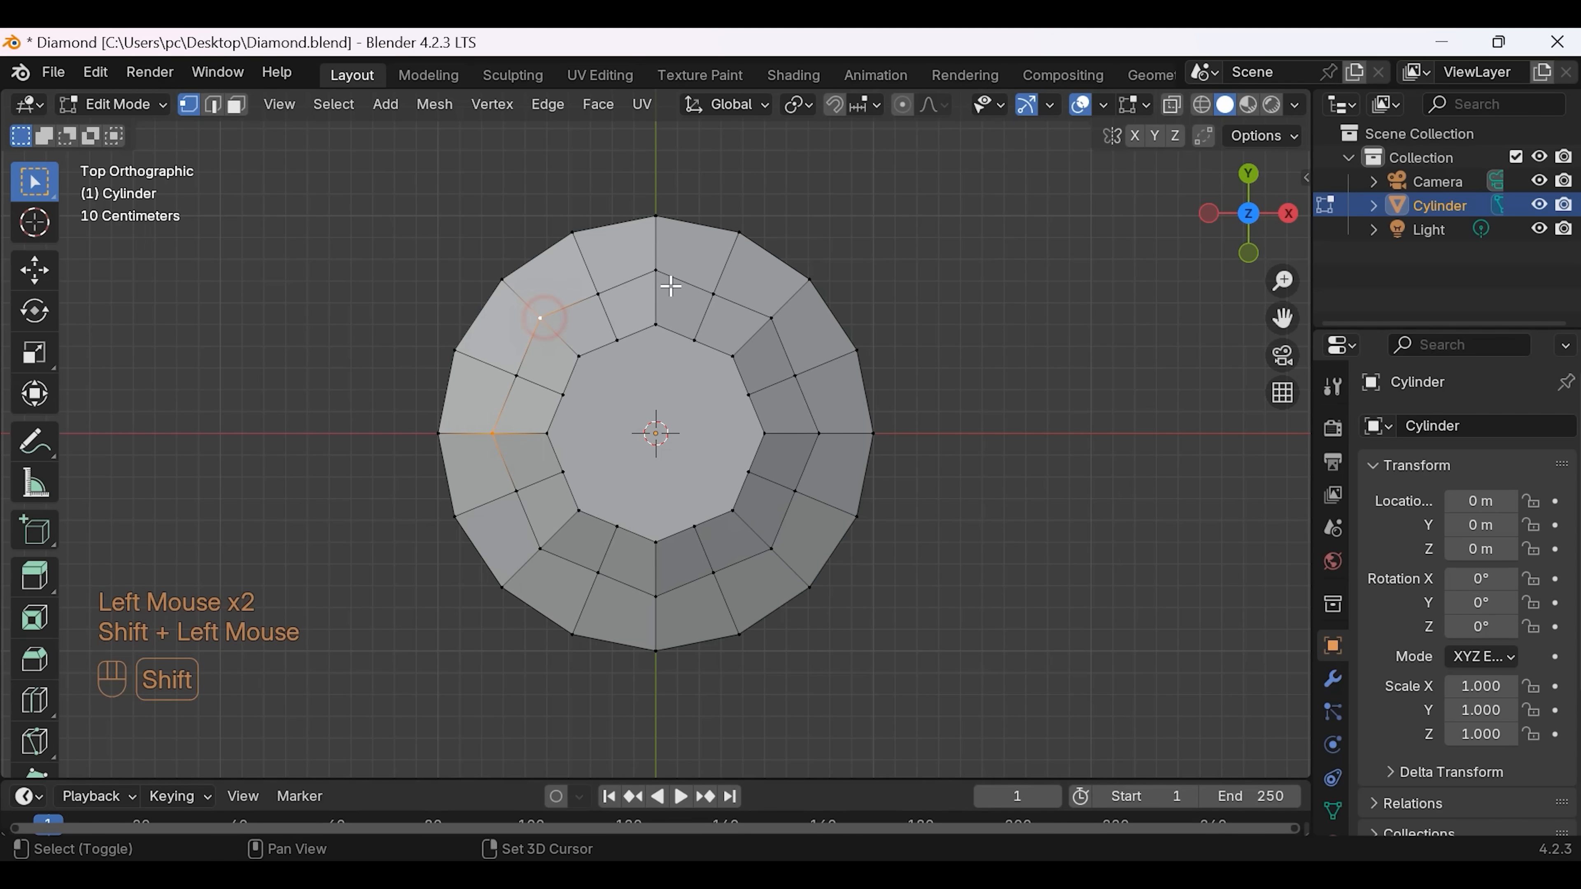
left_click(656, 270, "shift")
left_click(771, 317, "shift")
left_click(819, 433, "shift")
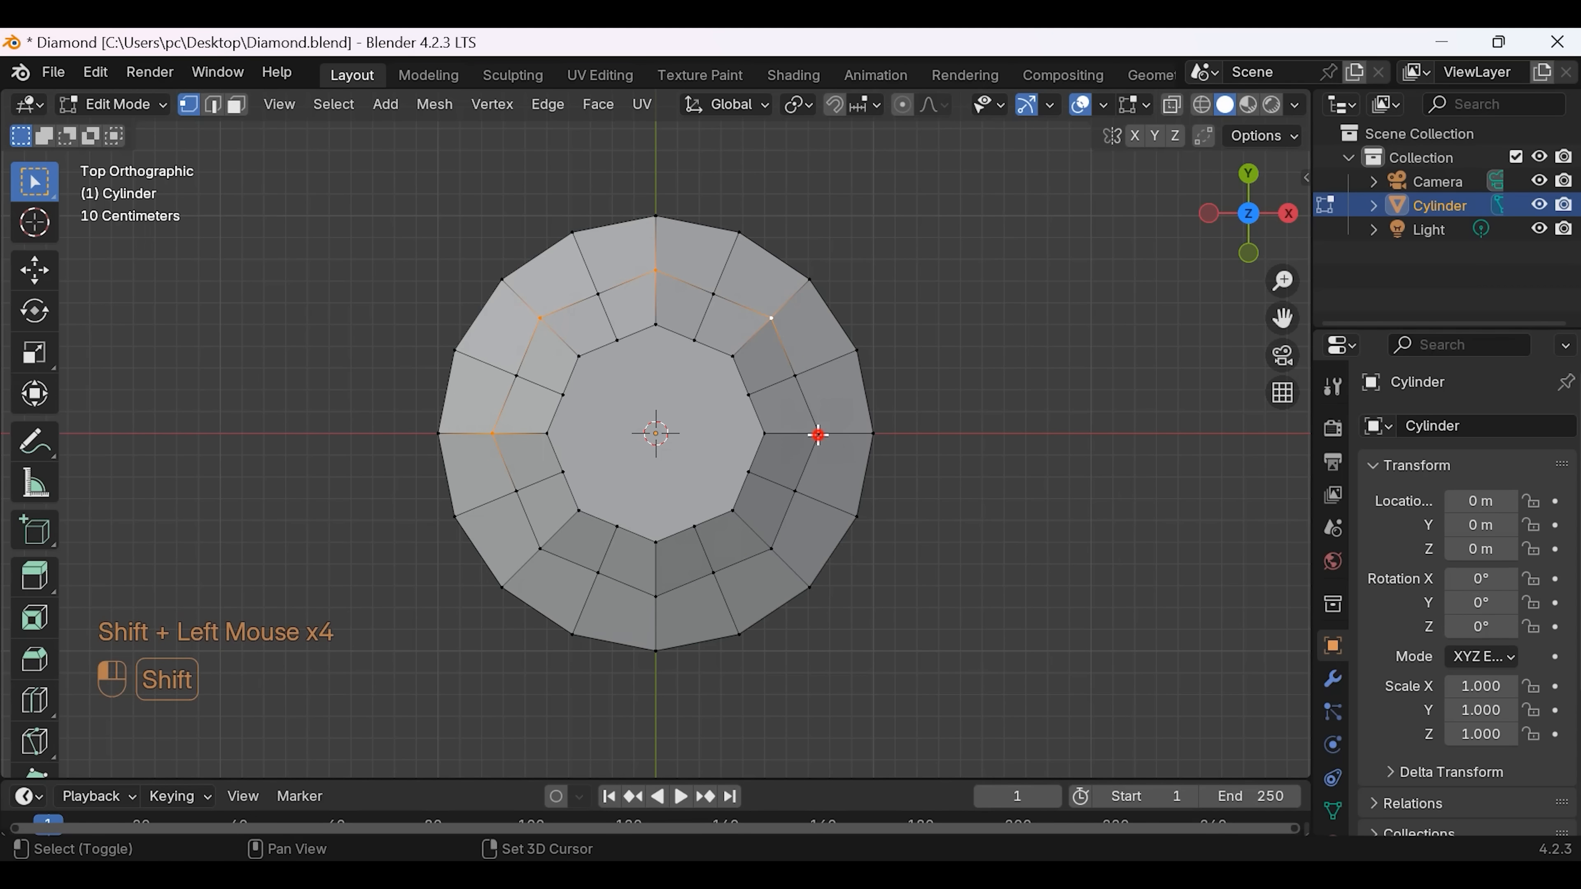
left_click(770, 548, "shift")
left_click(656, 596, "shift")
left_click(540, 551, "shift")
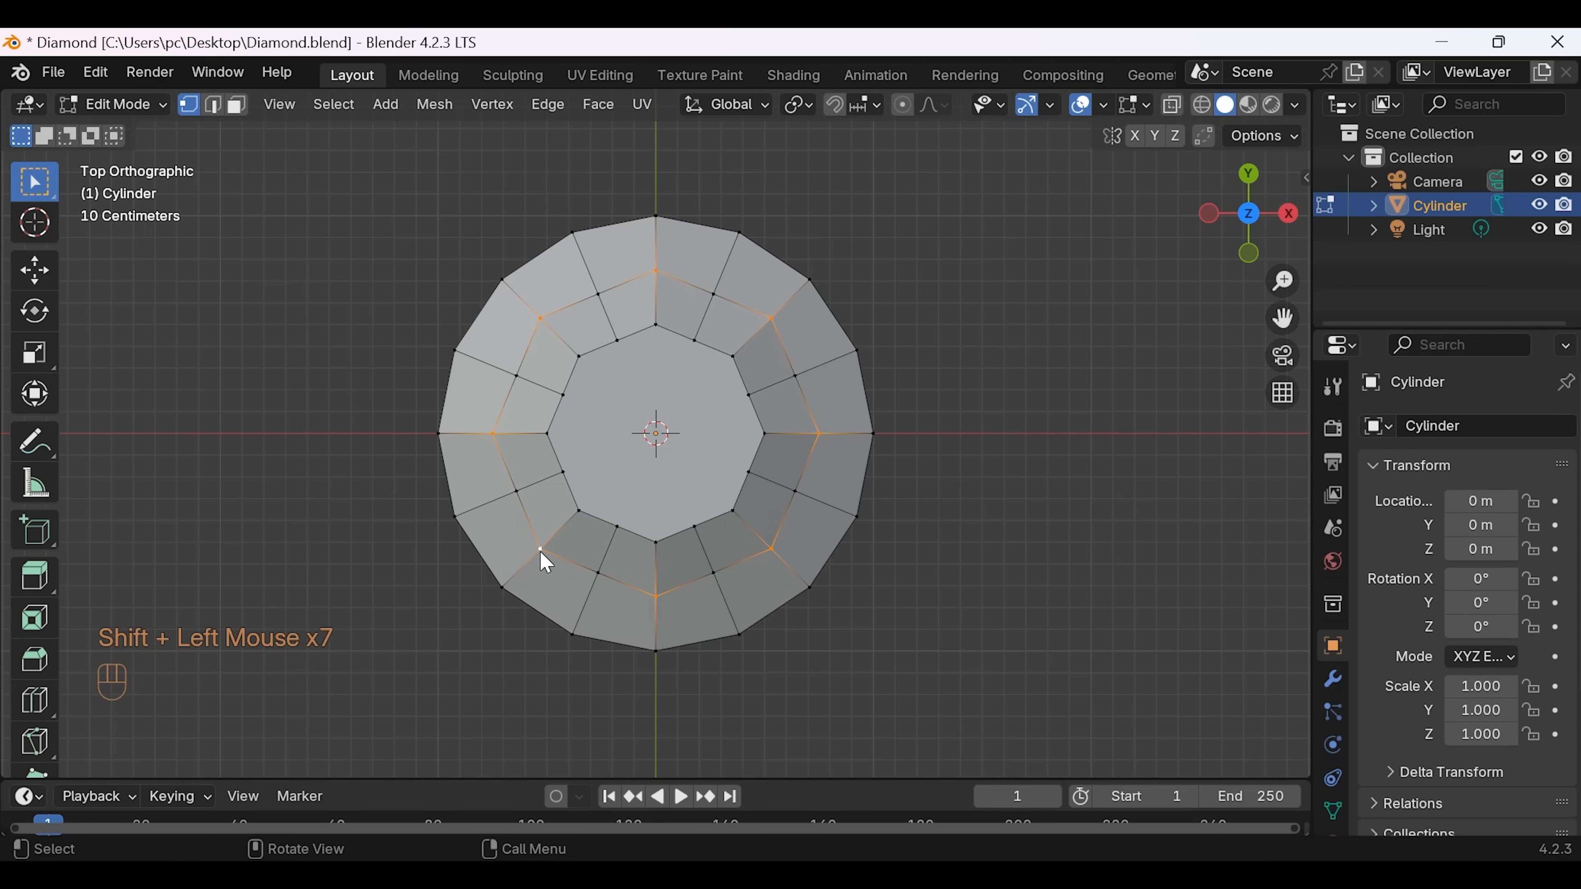
key("x")
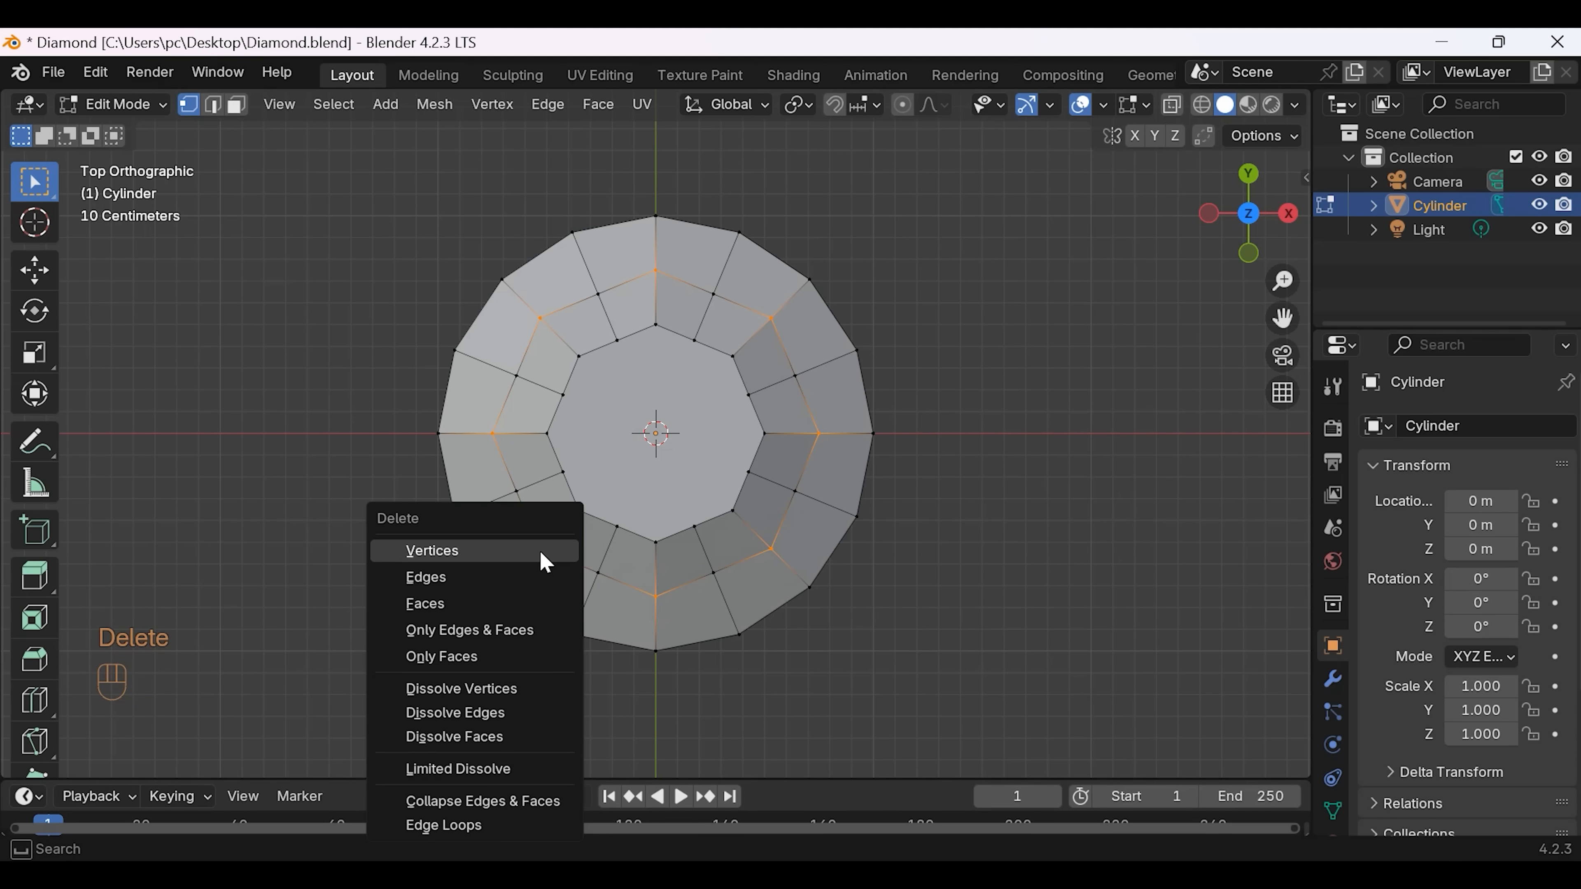
left_click(540, 552)
Step: Fill a kite-shaped face on the crown's -X/-Y diagonal from a flat-top corner, two middle-ring vertices and the rim corner
middle_click_drag(720, 656, 769, 502)
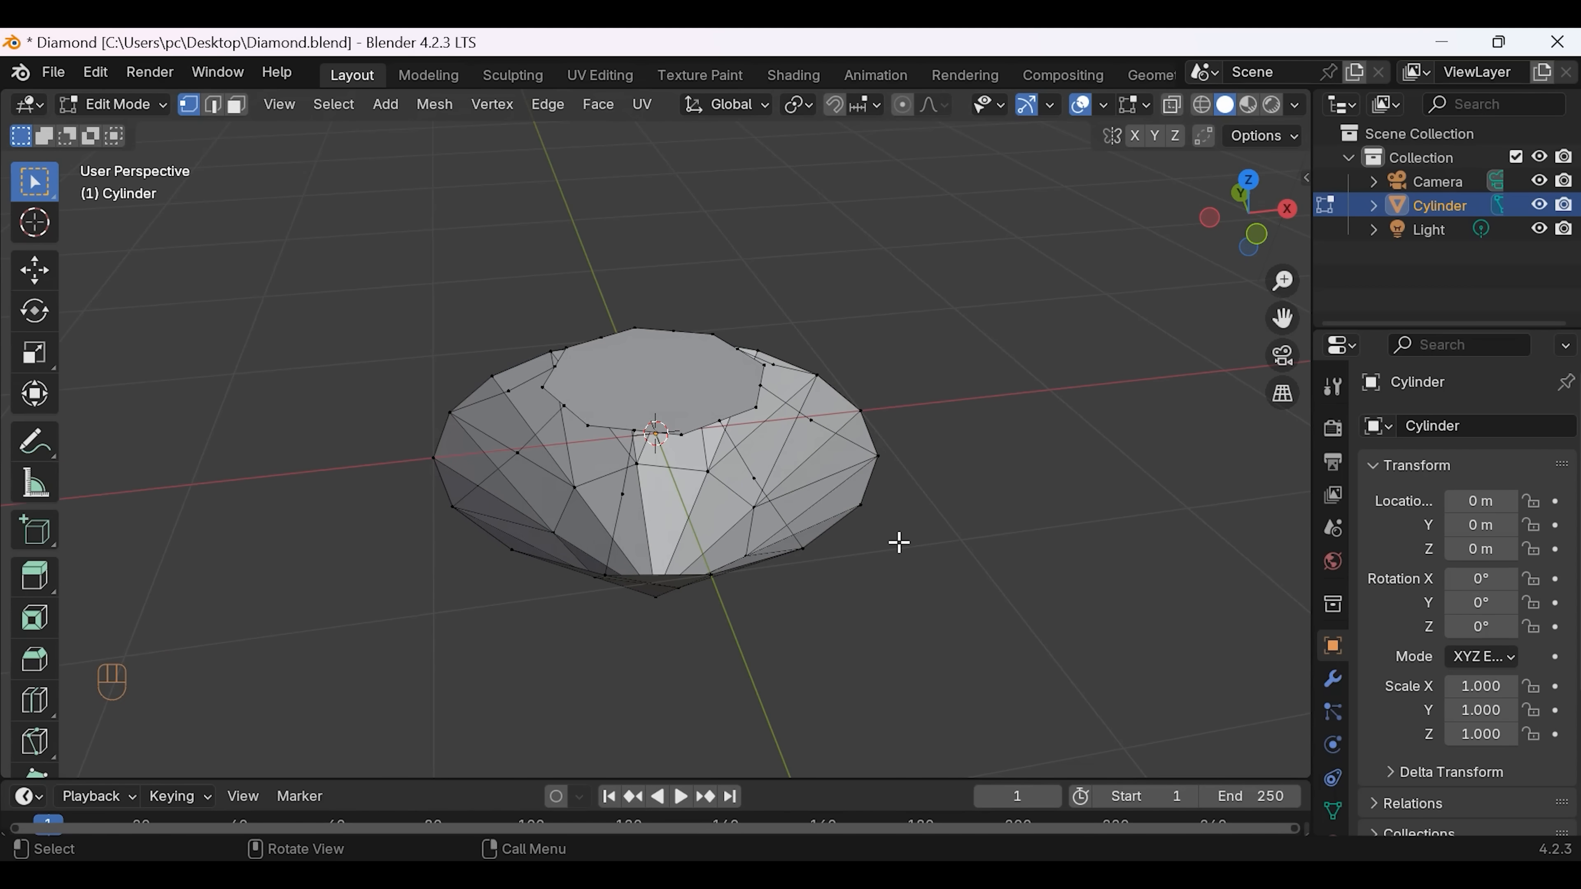
left_click(587, 426)
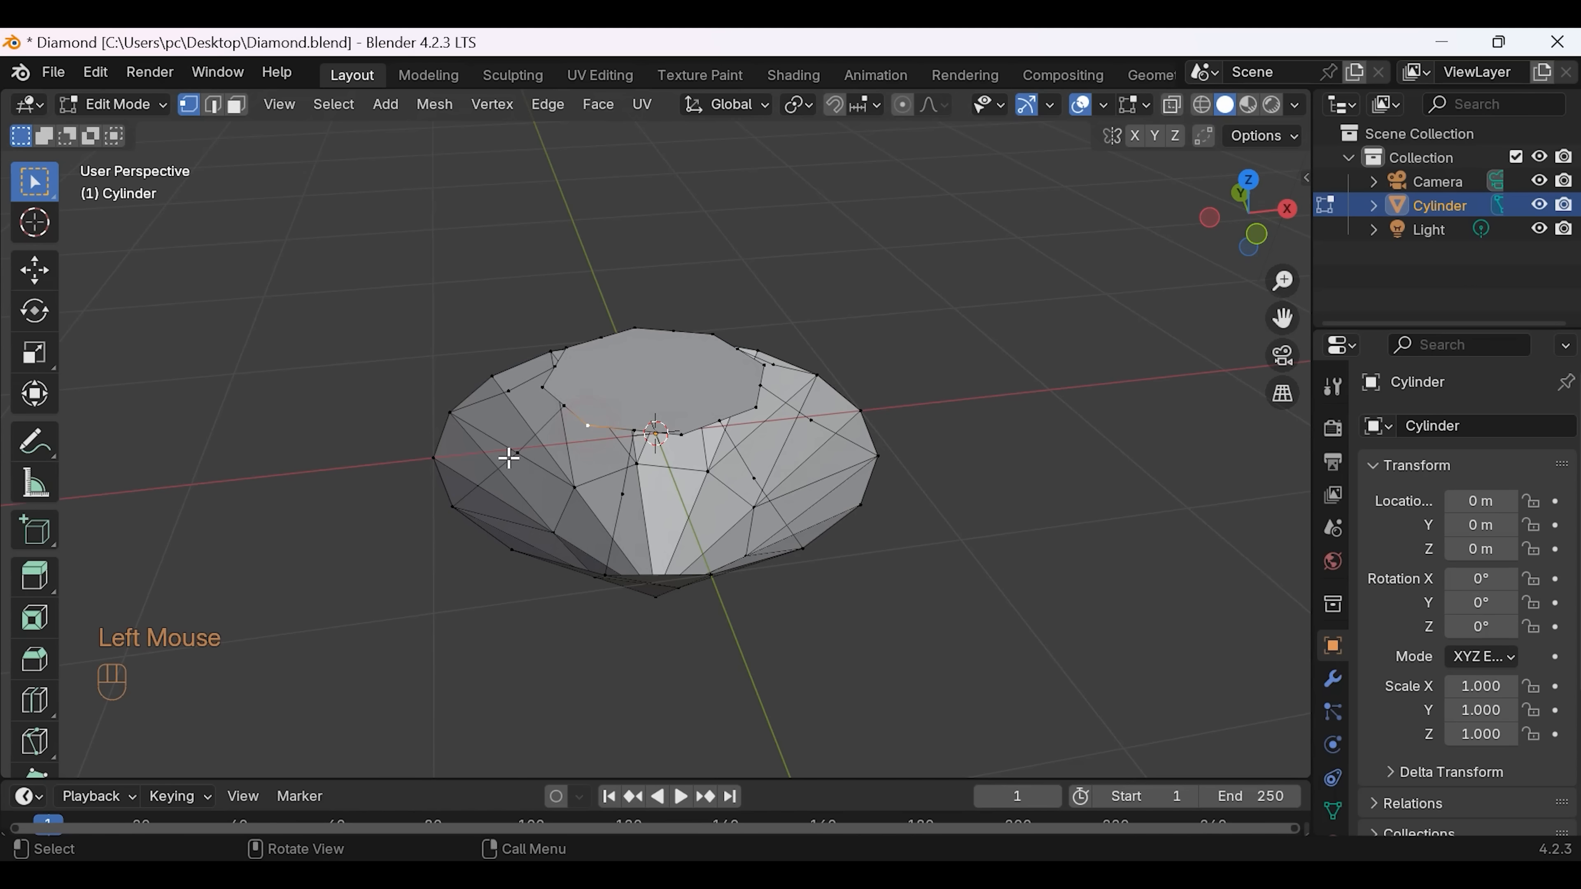
left_click(518, 453, "shift")
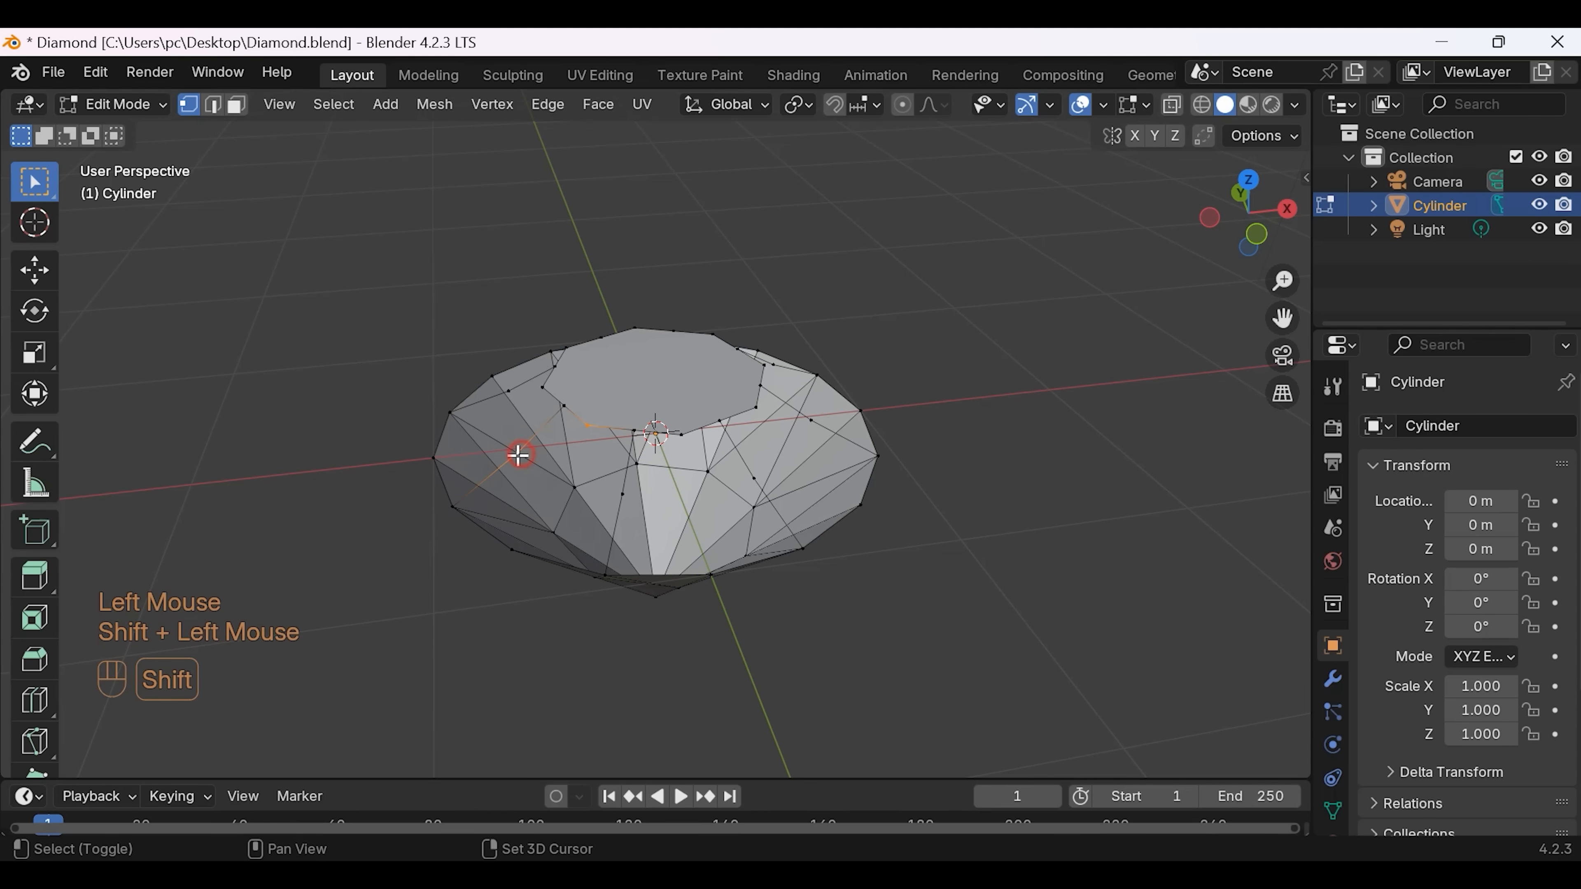
left_click(512, 550, "shift")
left_click(621, 492, "shift")
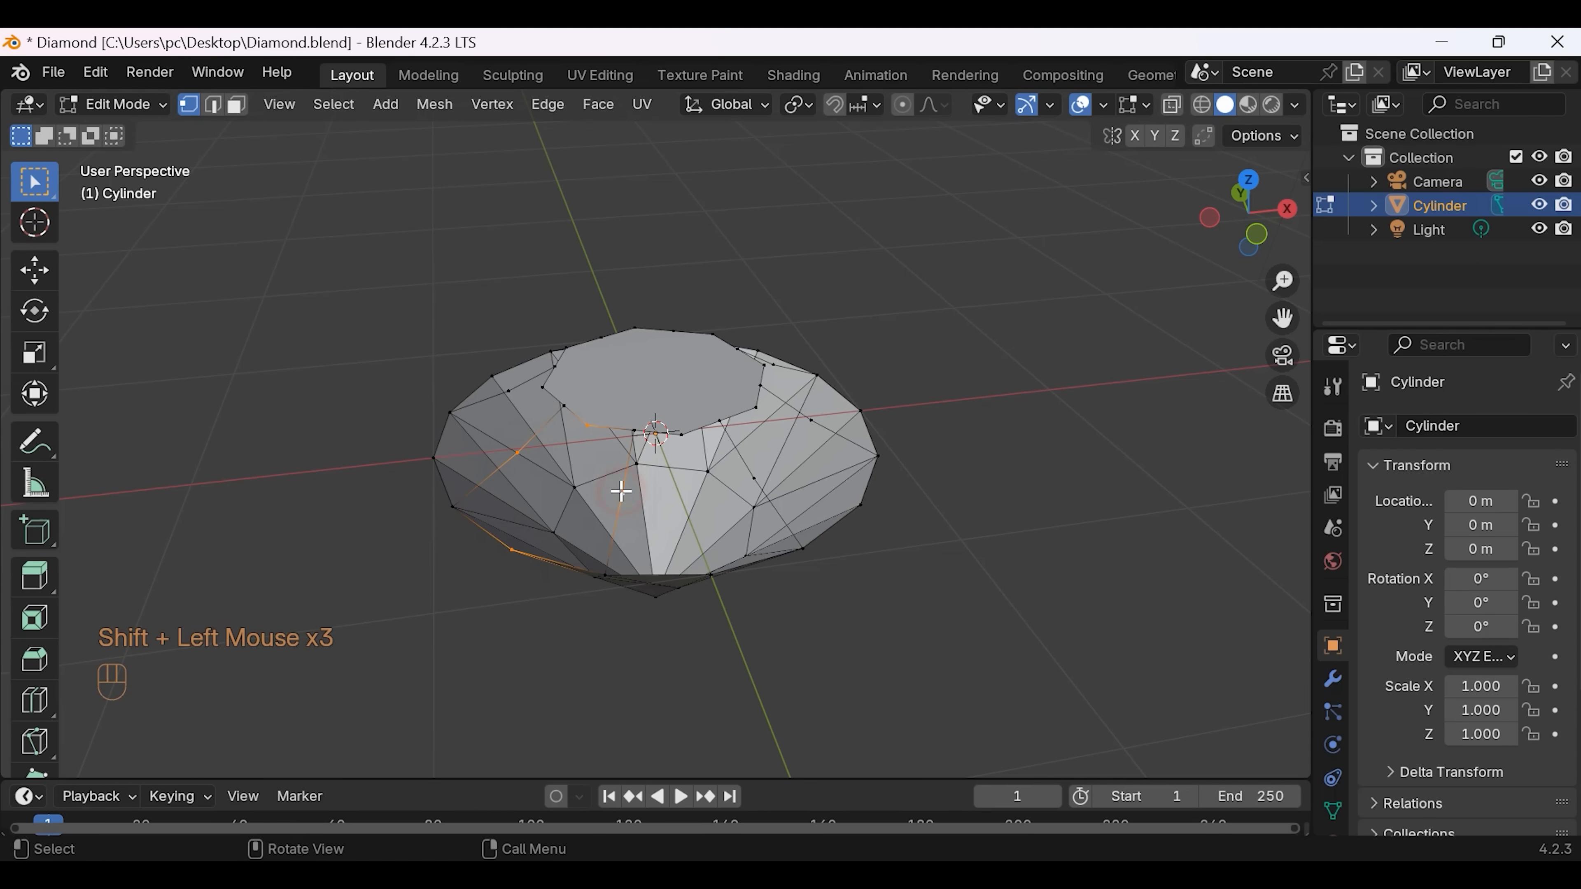
key("f")
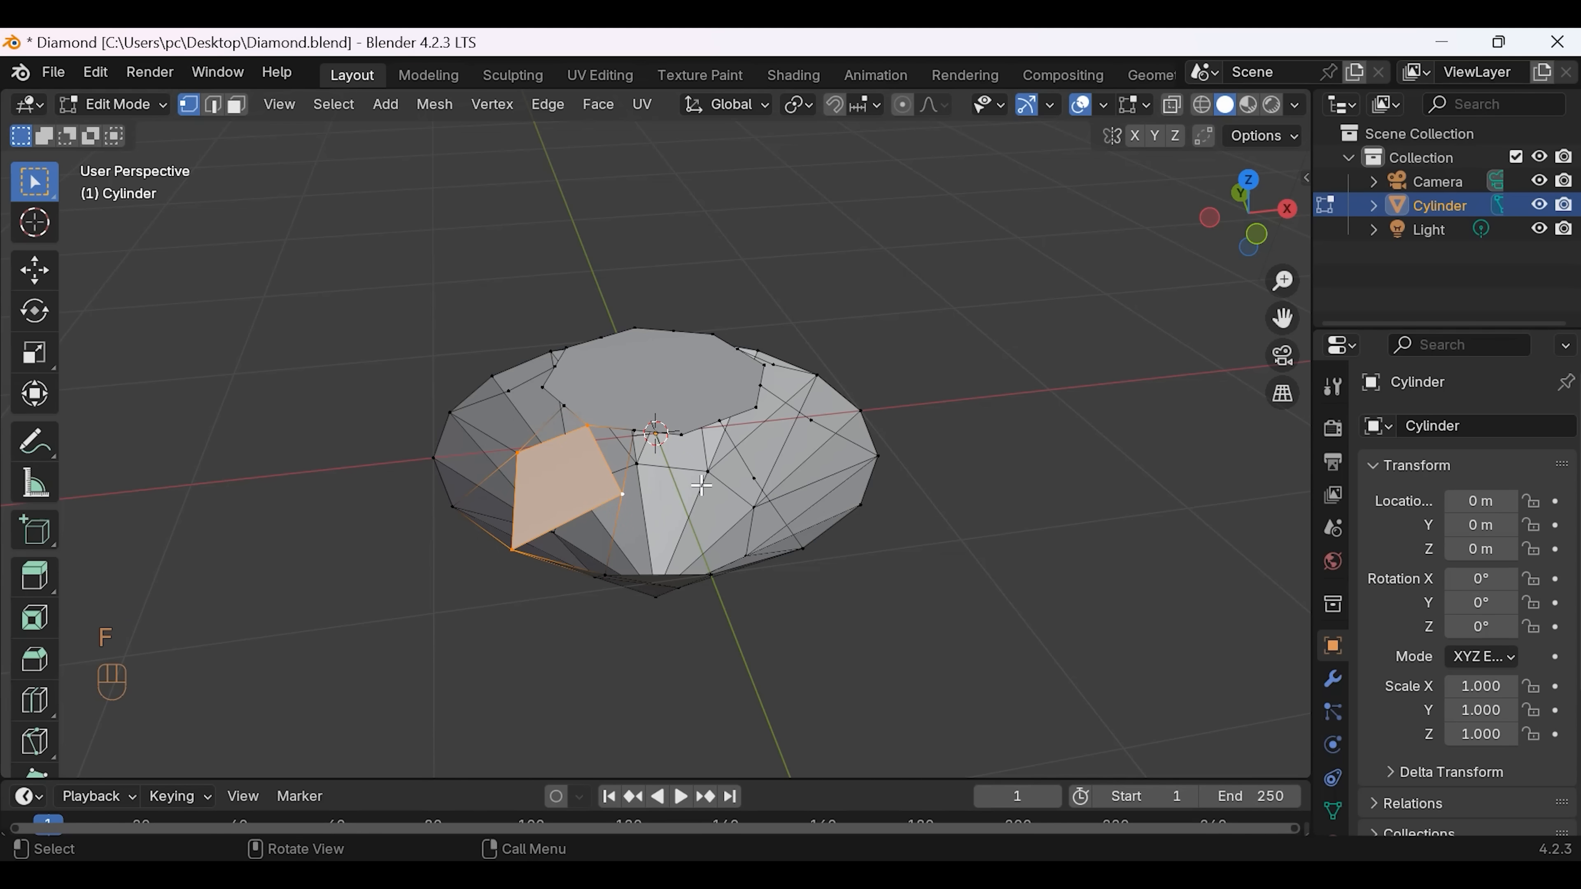
Step: Fill the second kite-shaped crown face beside the first, on the -Y side, from its top, two middle-ring and rim vertices
middle_click_drag(702, 485, 633, 507)
left_click(632, 457, "shift")
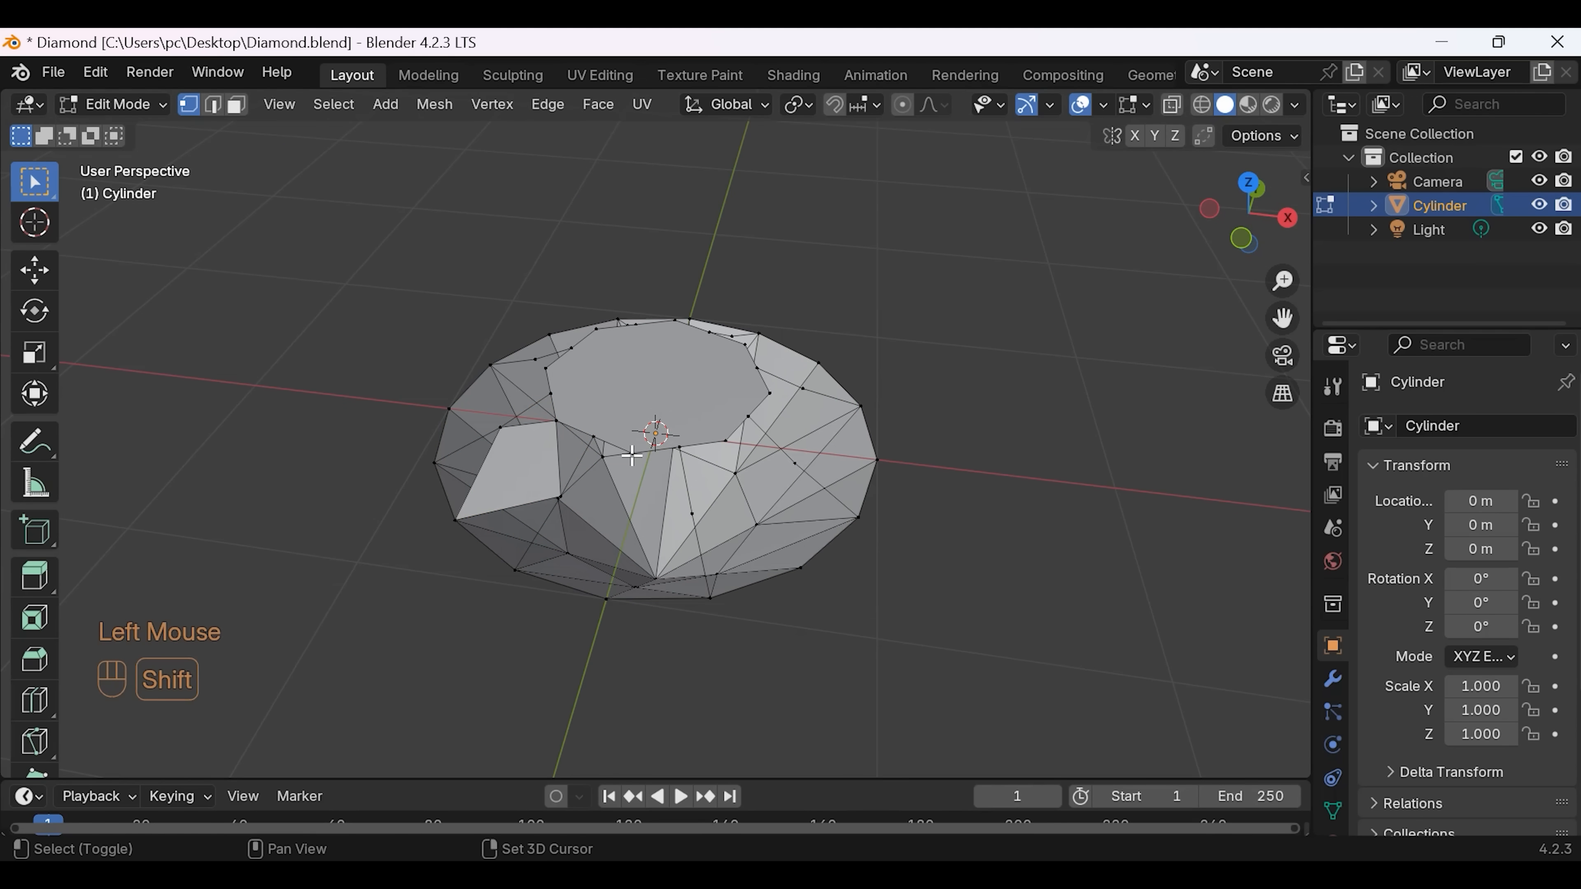
left_click(632, 455, "shift")
left_click(560, 497, "shift")
left_click(607, 599, "shift")
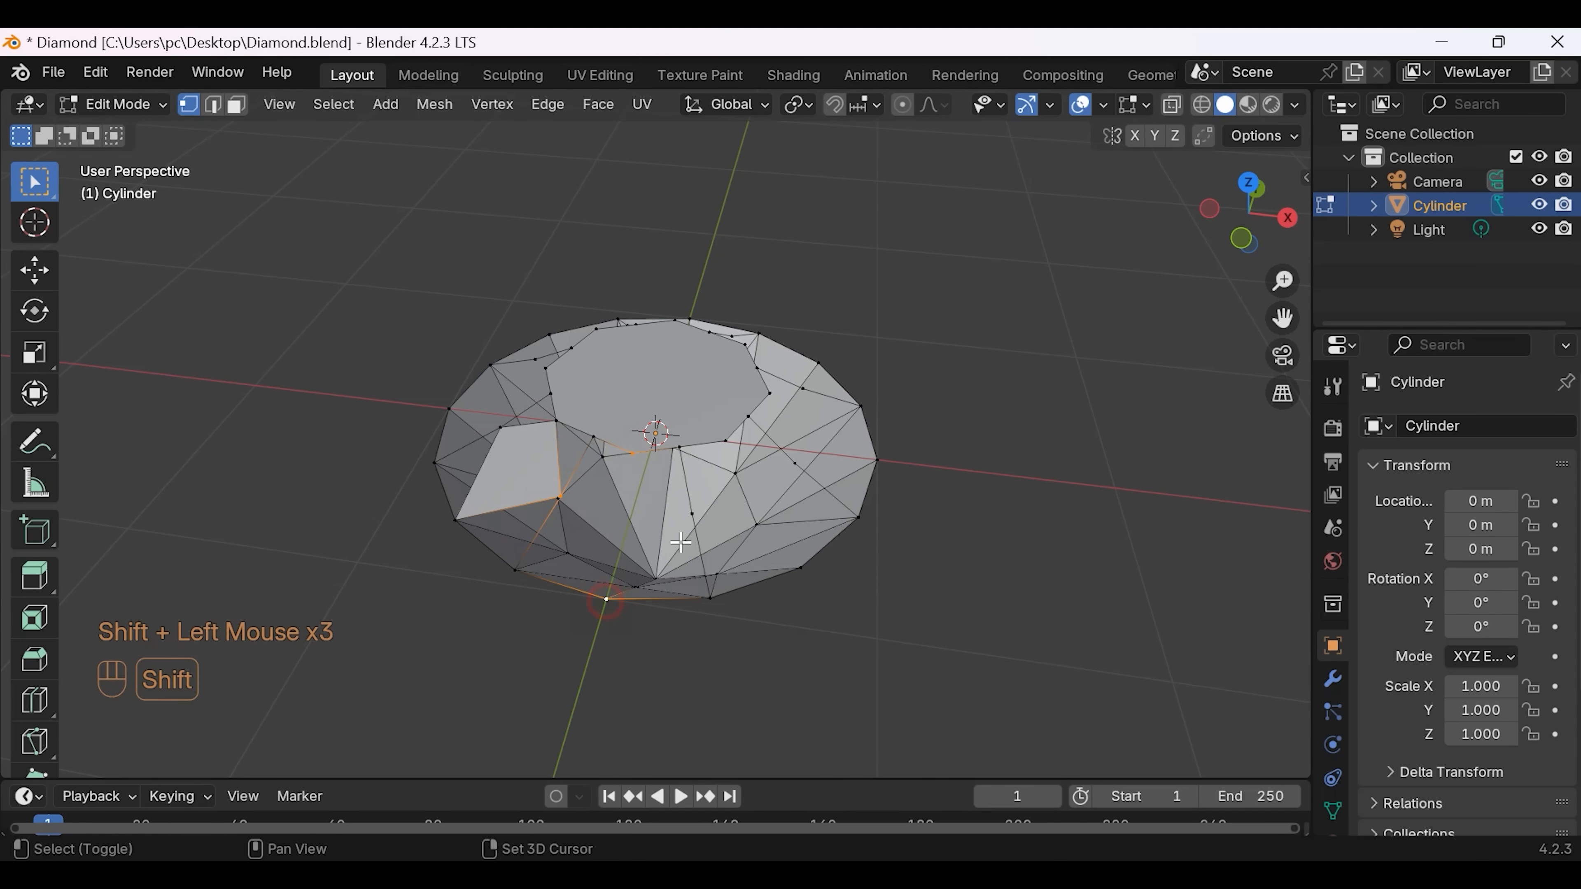
left_click(692, 514, "shift")
key("f")
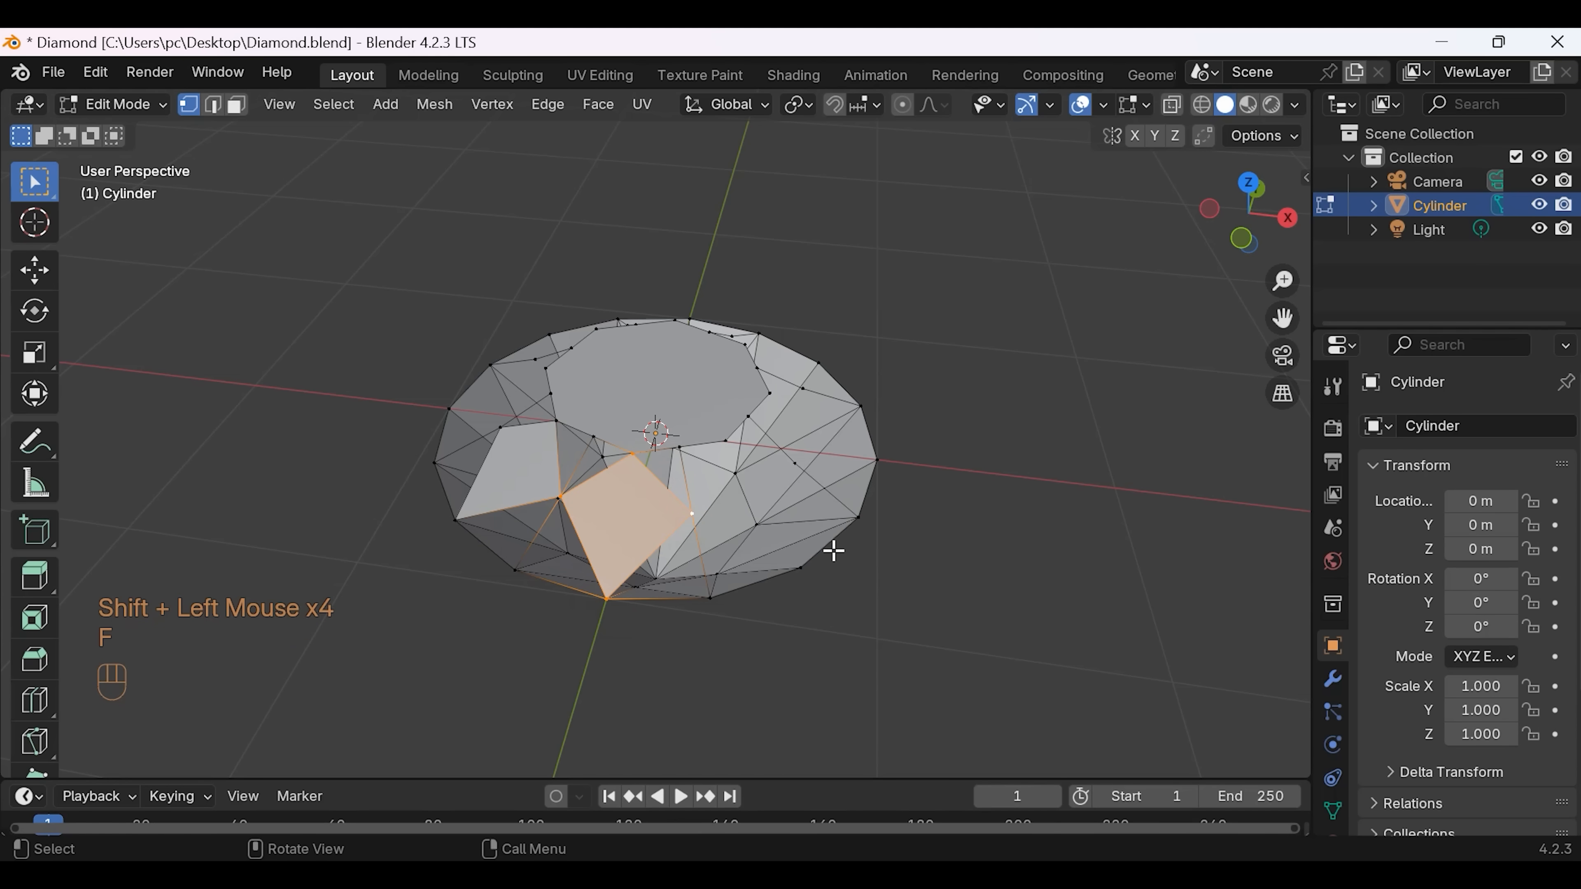
Step: Fill the third kite-shaped crown face, on the +X/-Y diagonal, from its top, two middle-ring and rim vertices
middle_click_drag(888, 568, 835, 584)
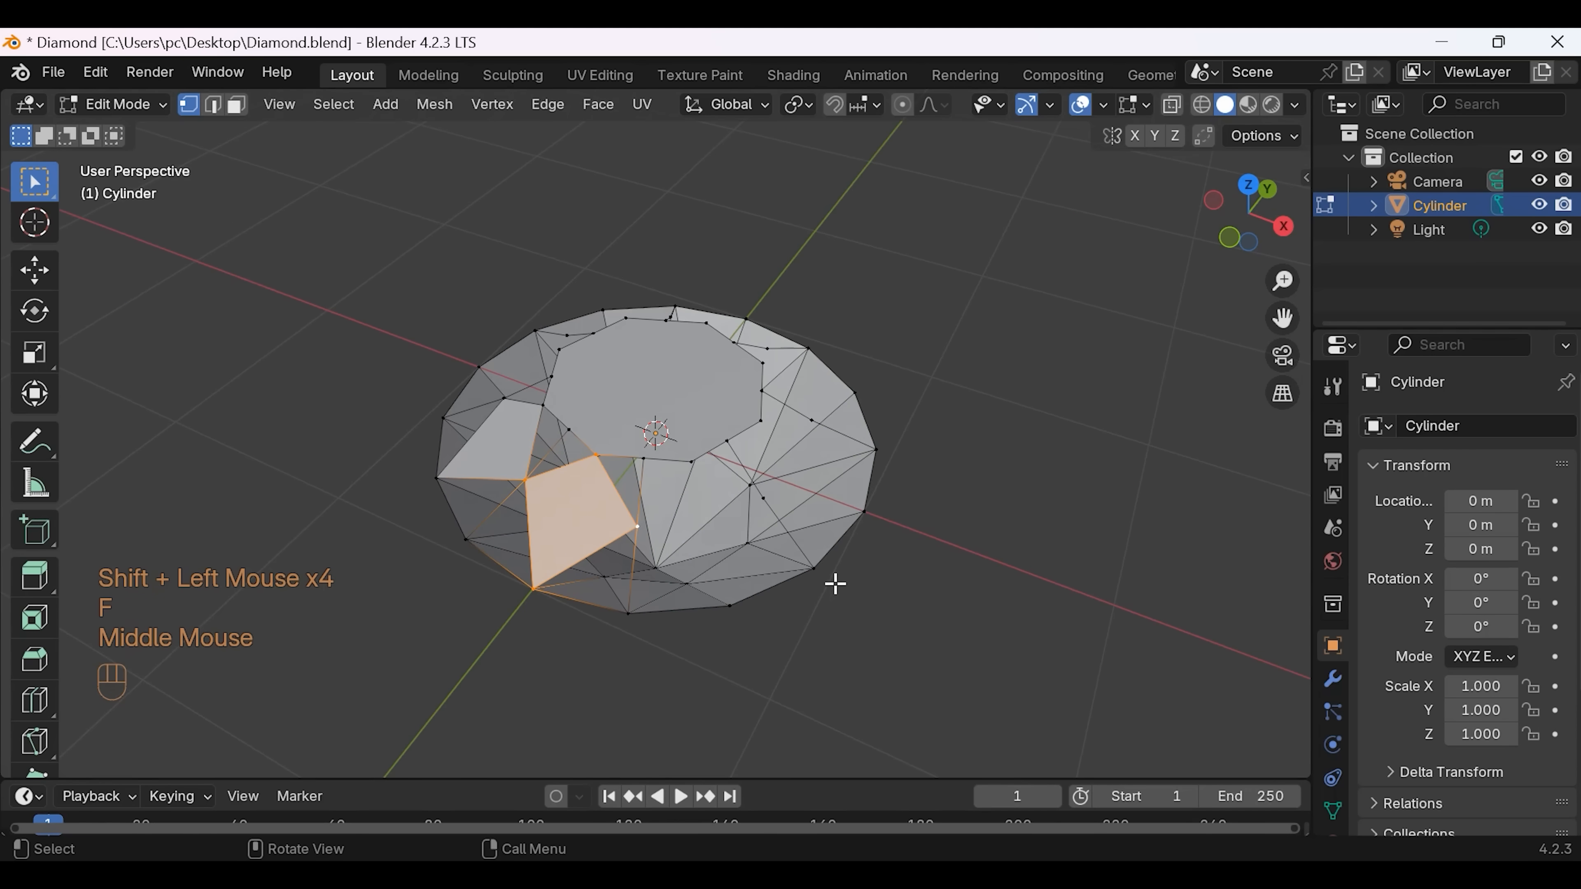
left_click(691, 463)
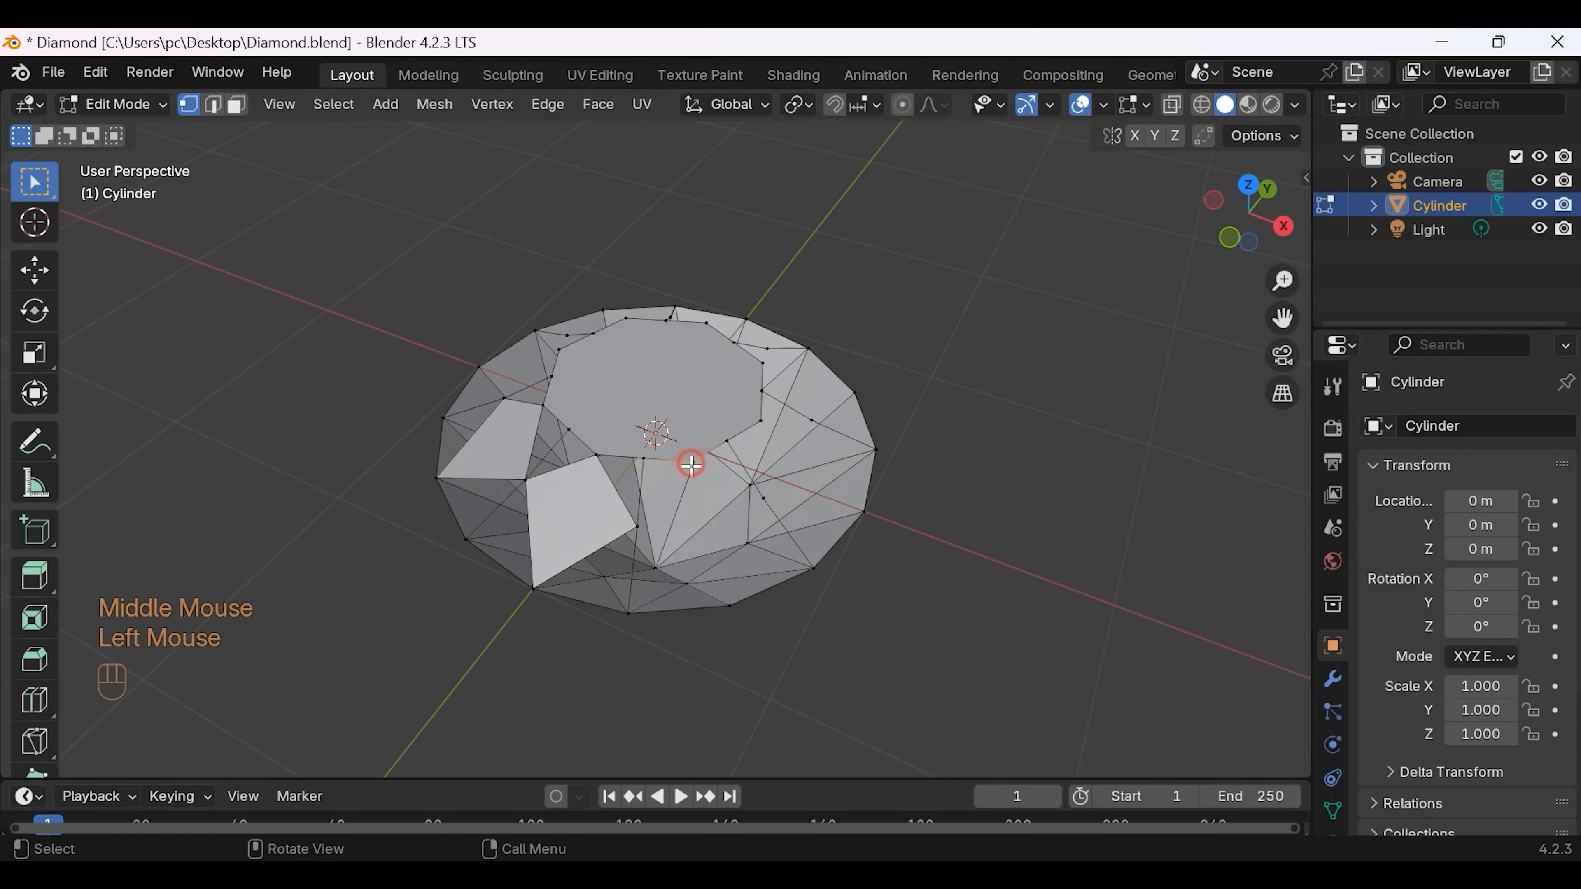
left_click(638, 526, "shift")
left_click(728, 603, "shift")
left_click(754, 491, "shift")
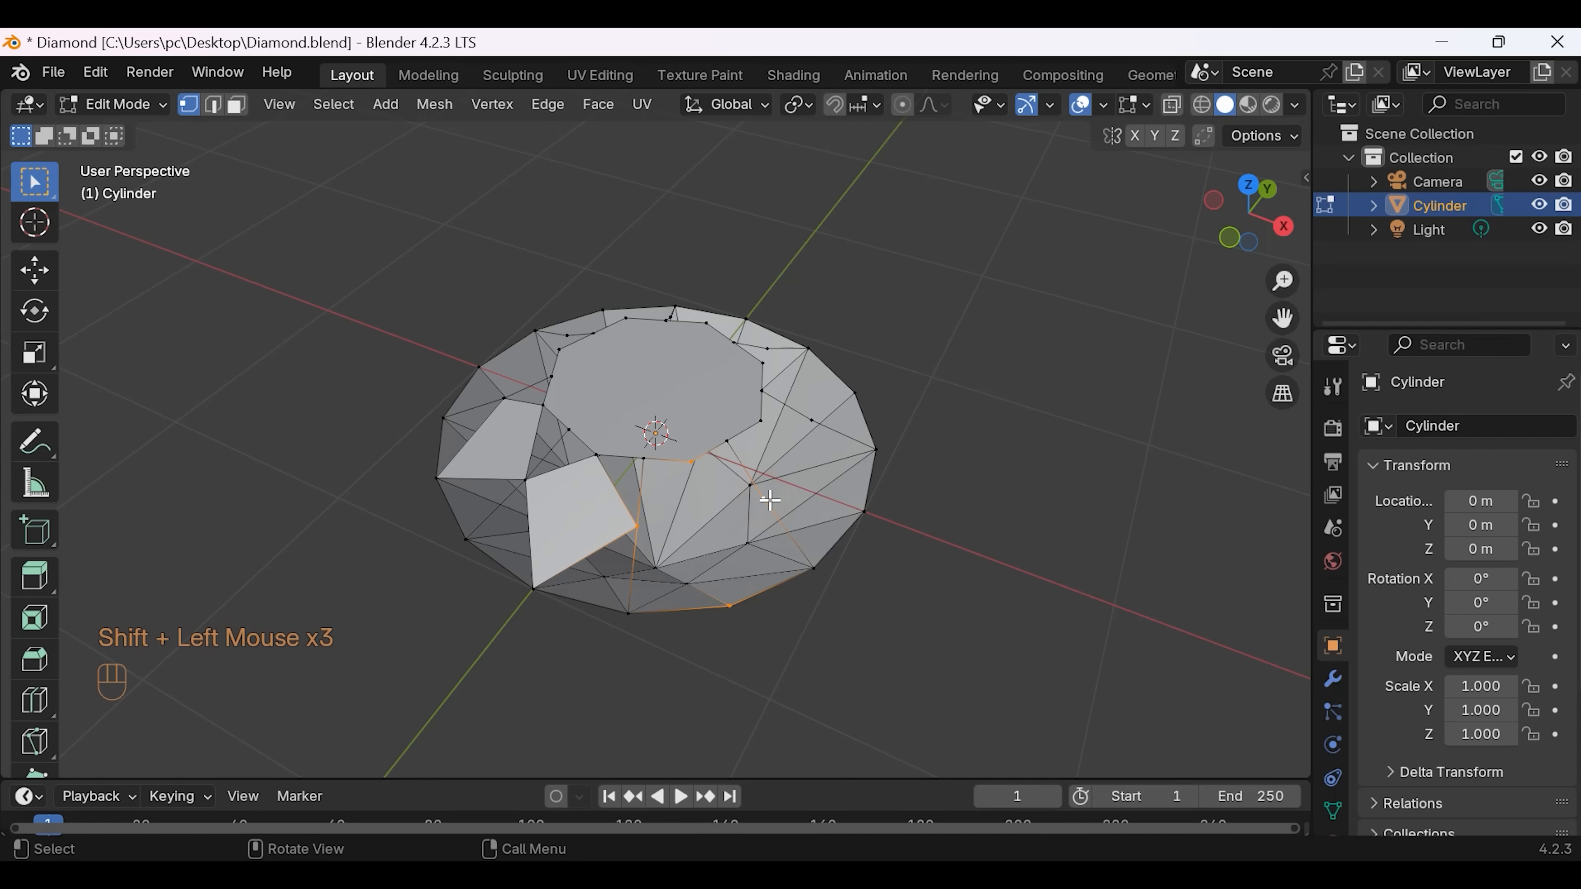
key("f")
Step: Fill the fourth kite-shaped crown face, on the +X side, from its top, two middle-ring and rim vertices
middle_click_drag(935, 555, 750, 507)
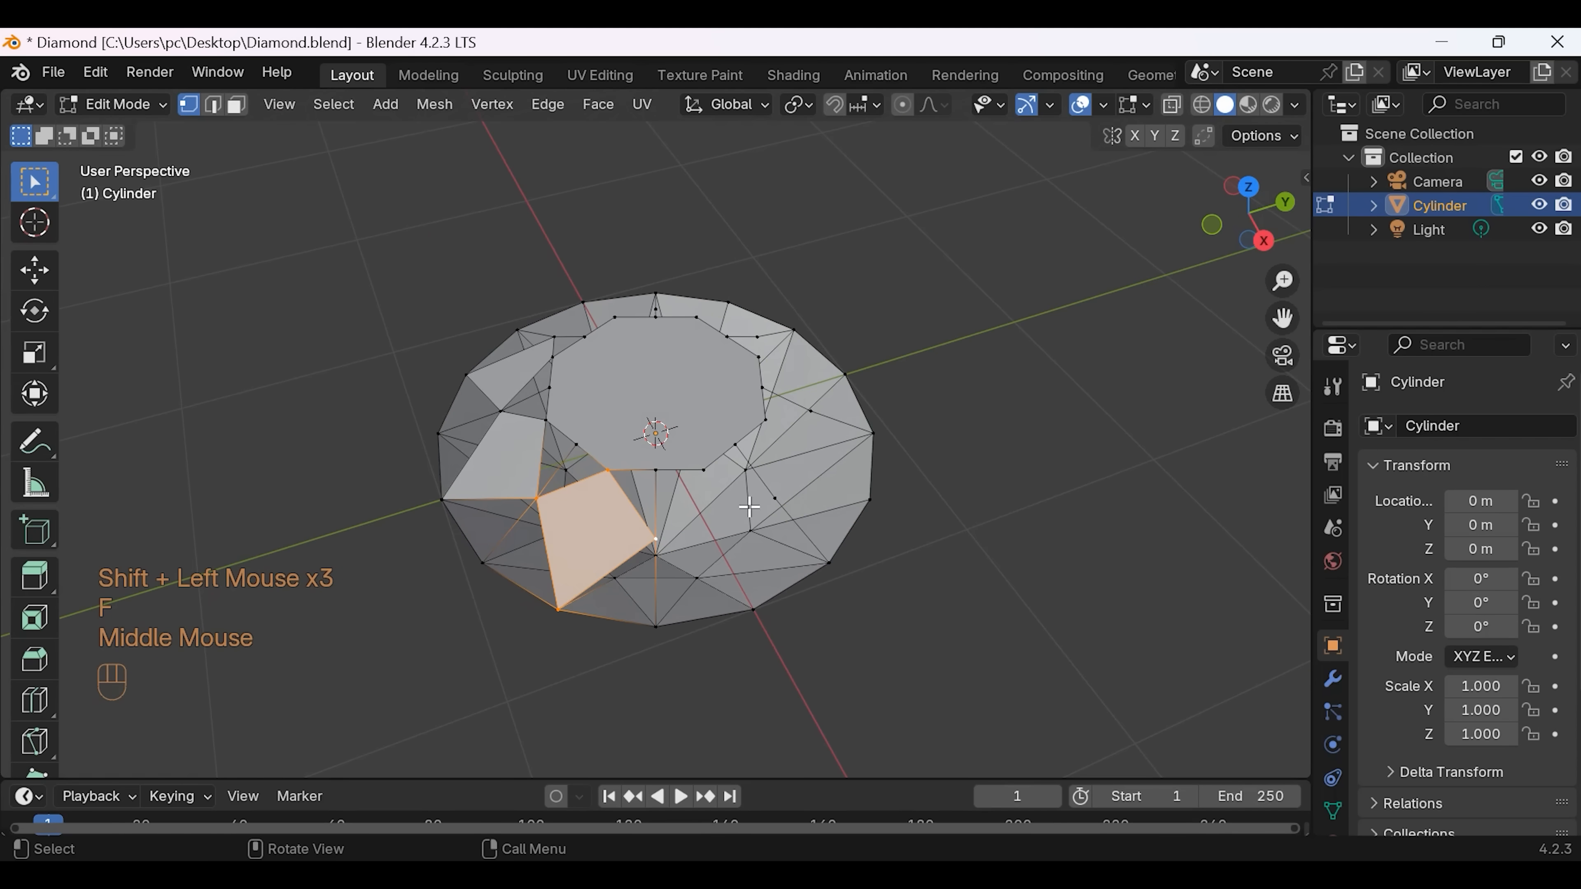
left_click(701, 472)
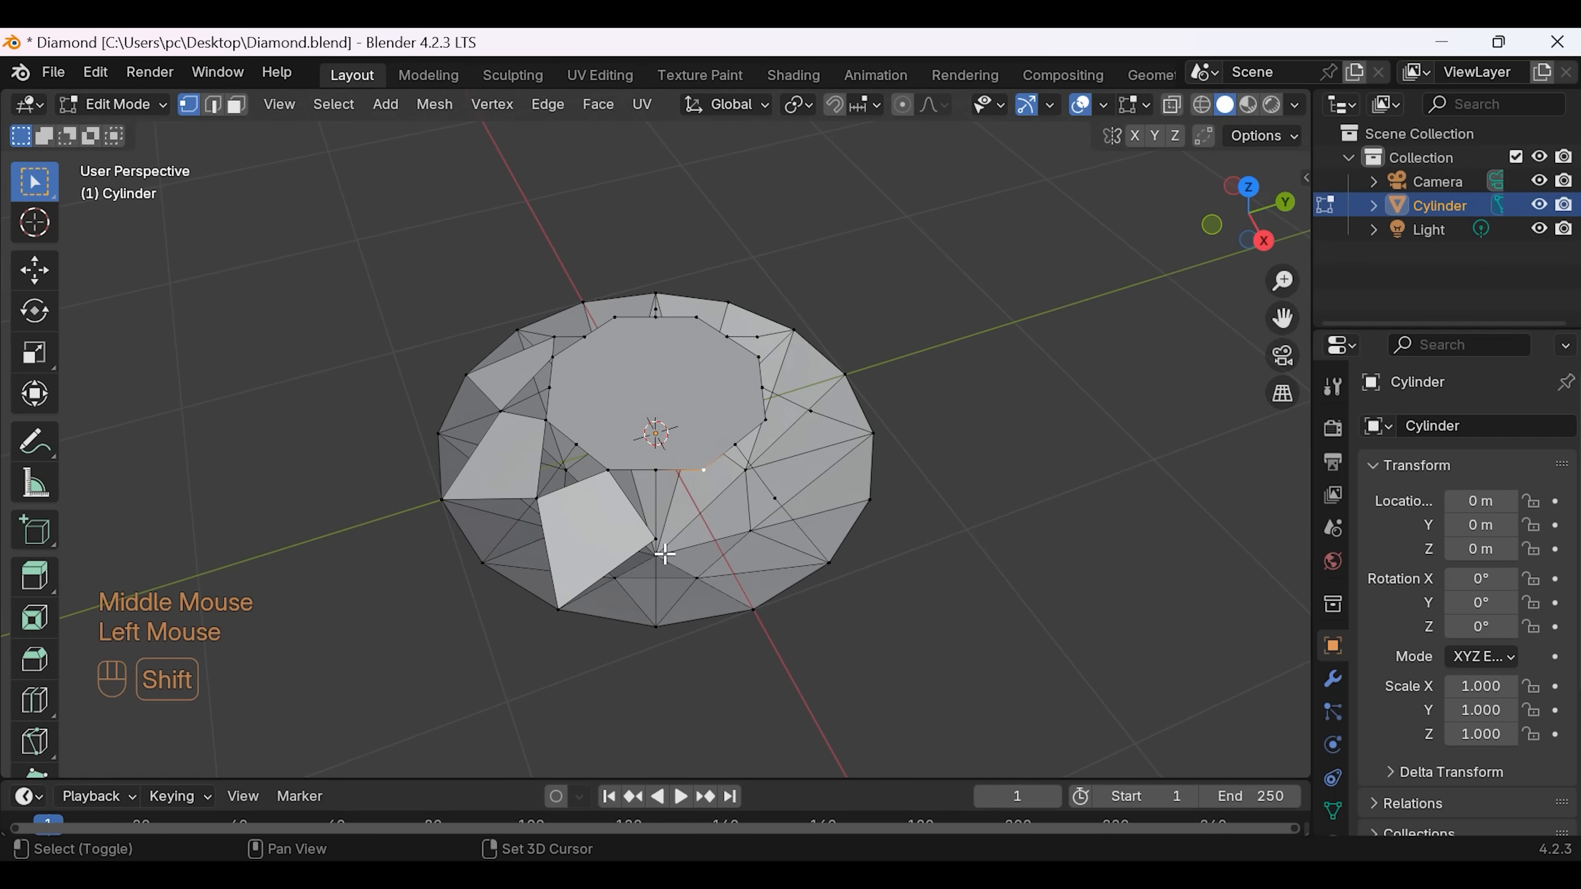
left_click(657, 540, "shift")
left_click(753, 610, "shift")
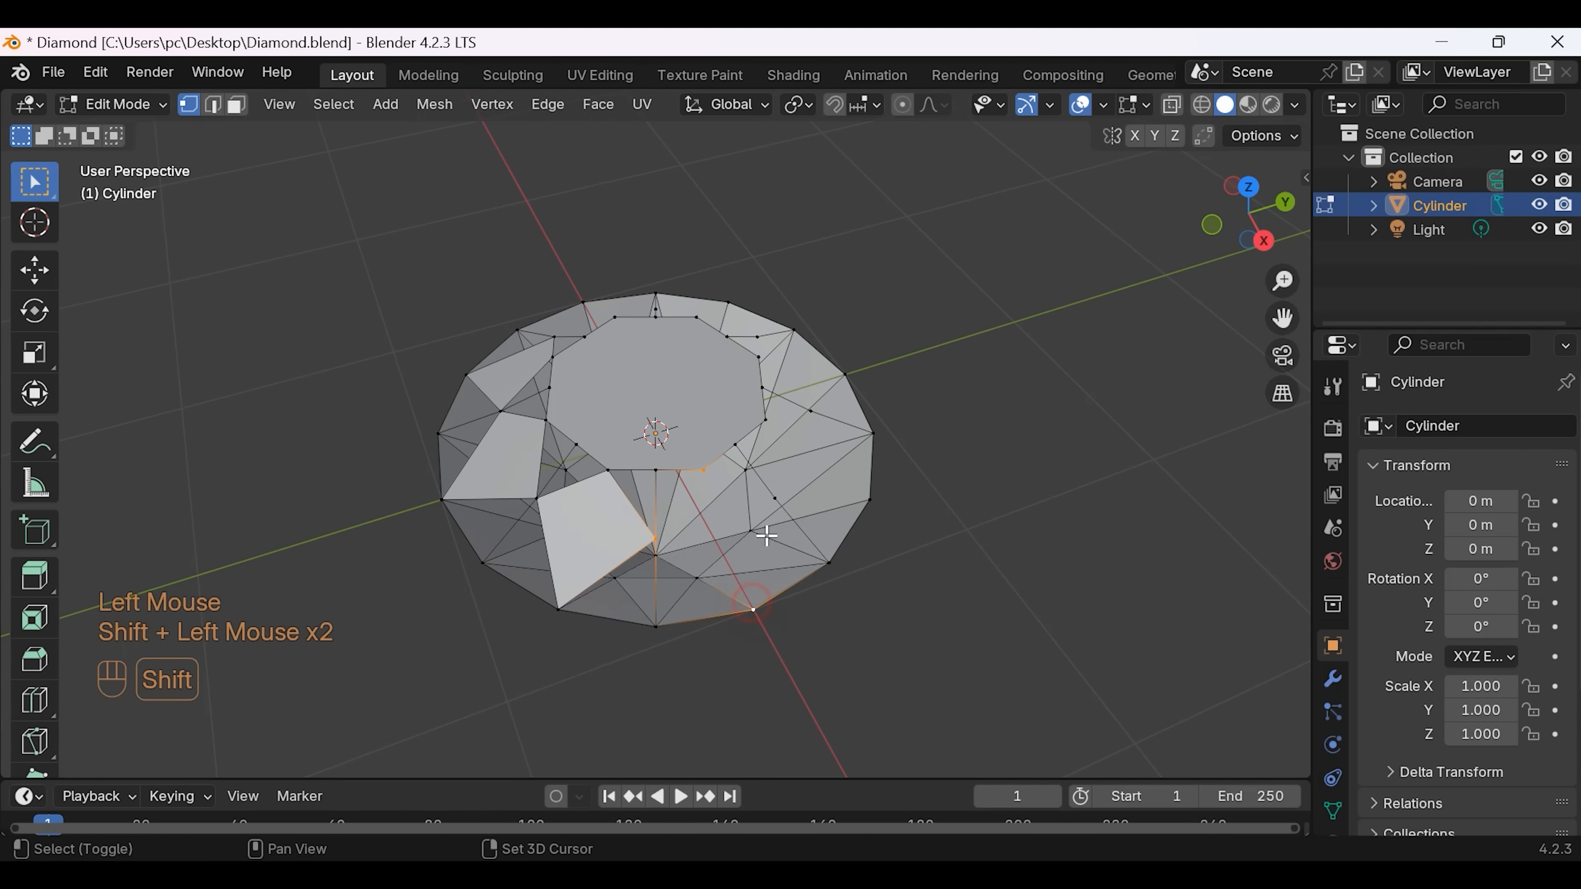
left_click(774, 498, "shift")
key("f")
Step: Fill the fifth kite-shaped crown face, on the +X/+Y diagonal, from its top, two middle-ring and rim vertices
middle_click_drag(959, 534, 752, 513)
left_click(714, 481)
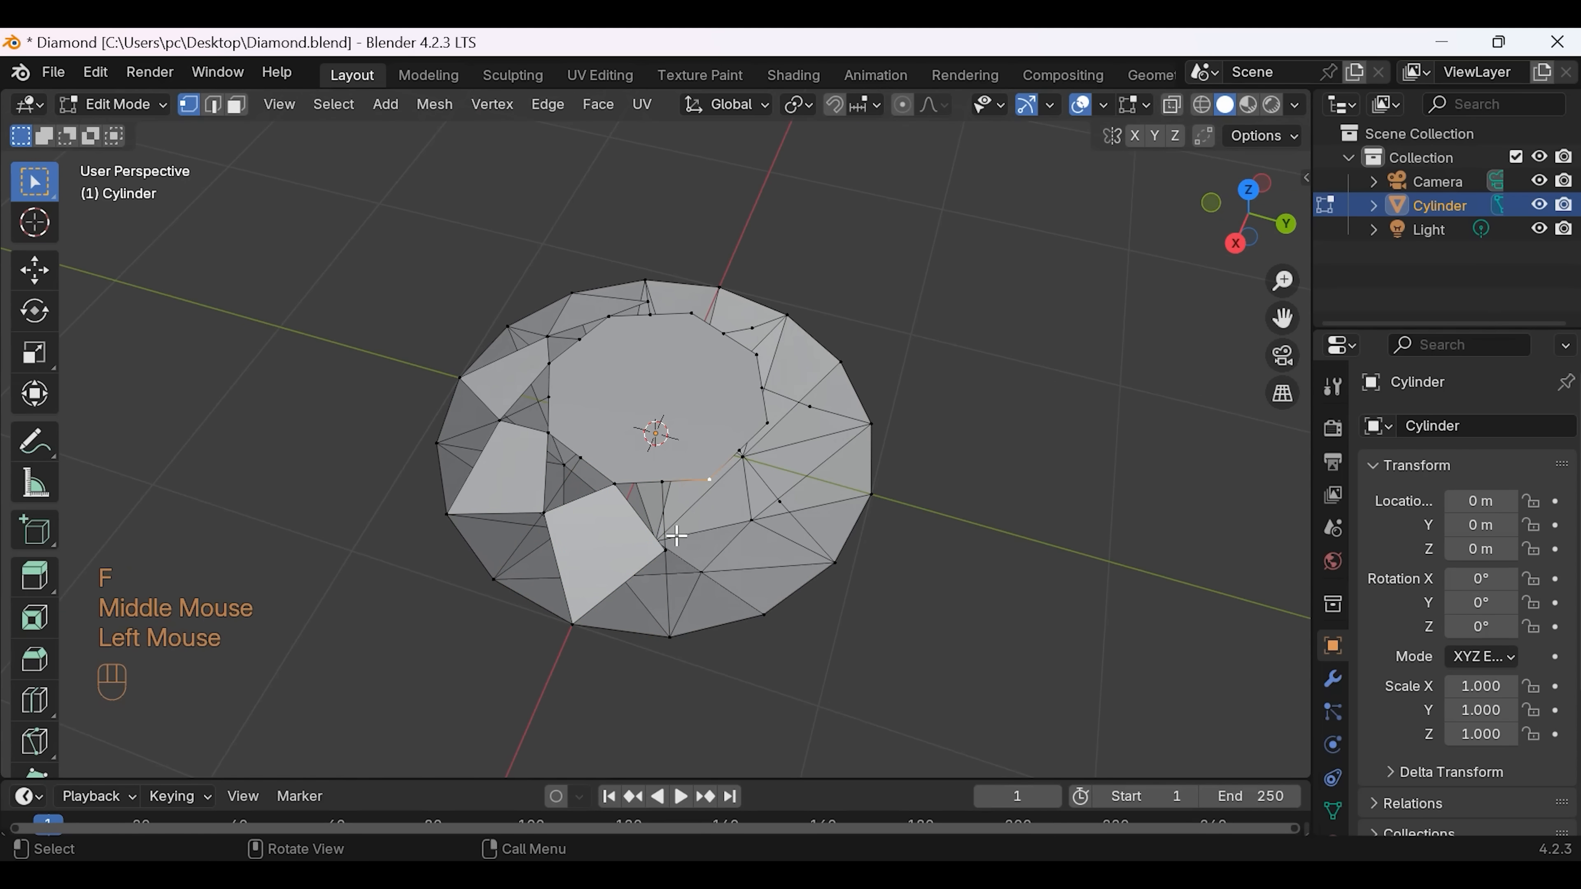
left_click(665, 550, "shift")
left_click(766, 614, "shift")
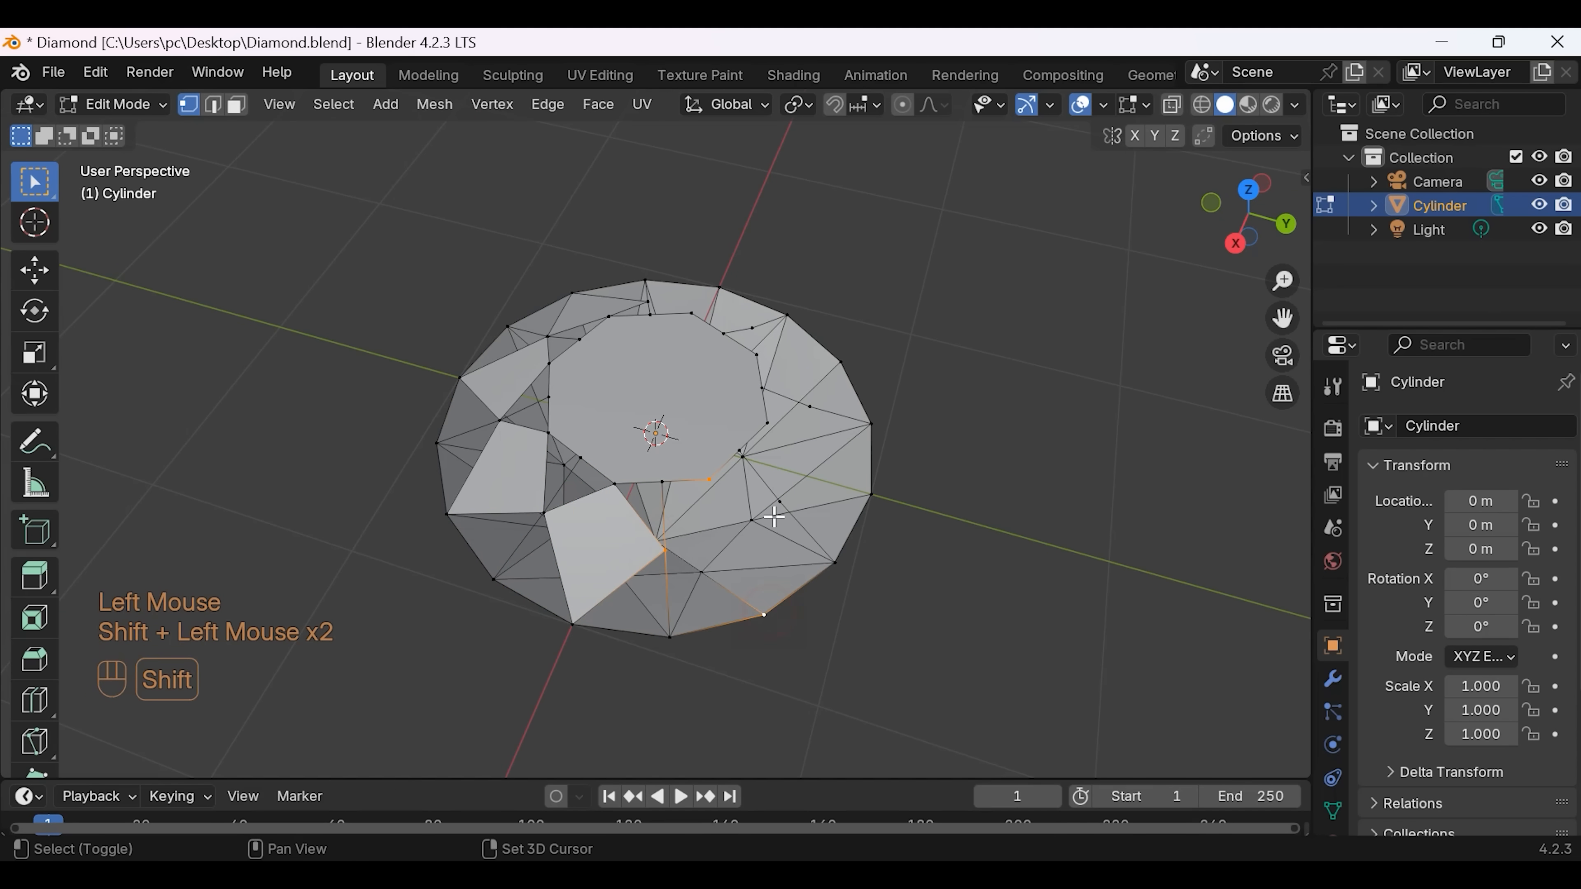
left_click(781, 501, "shift")
key("f")
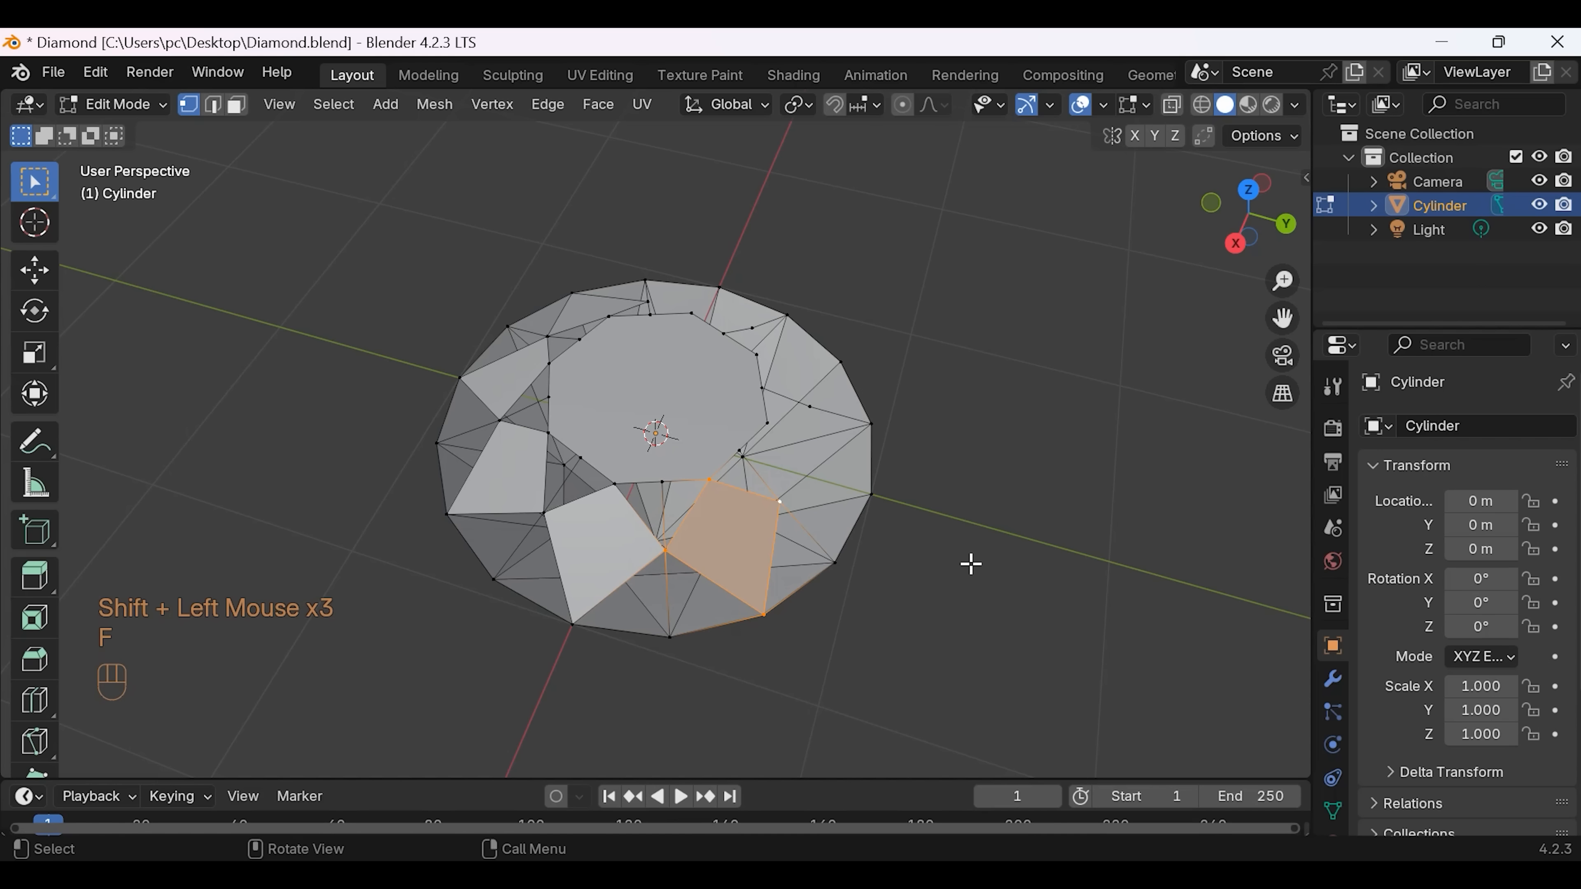
Step: Fill the sixth kite-shaped crown face, on the +Y side, from its top, two middle-ring and rim vertices
middle_click_drag(971, 558, 826, 568)
left_click(709, 482)
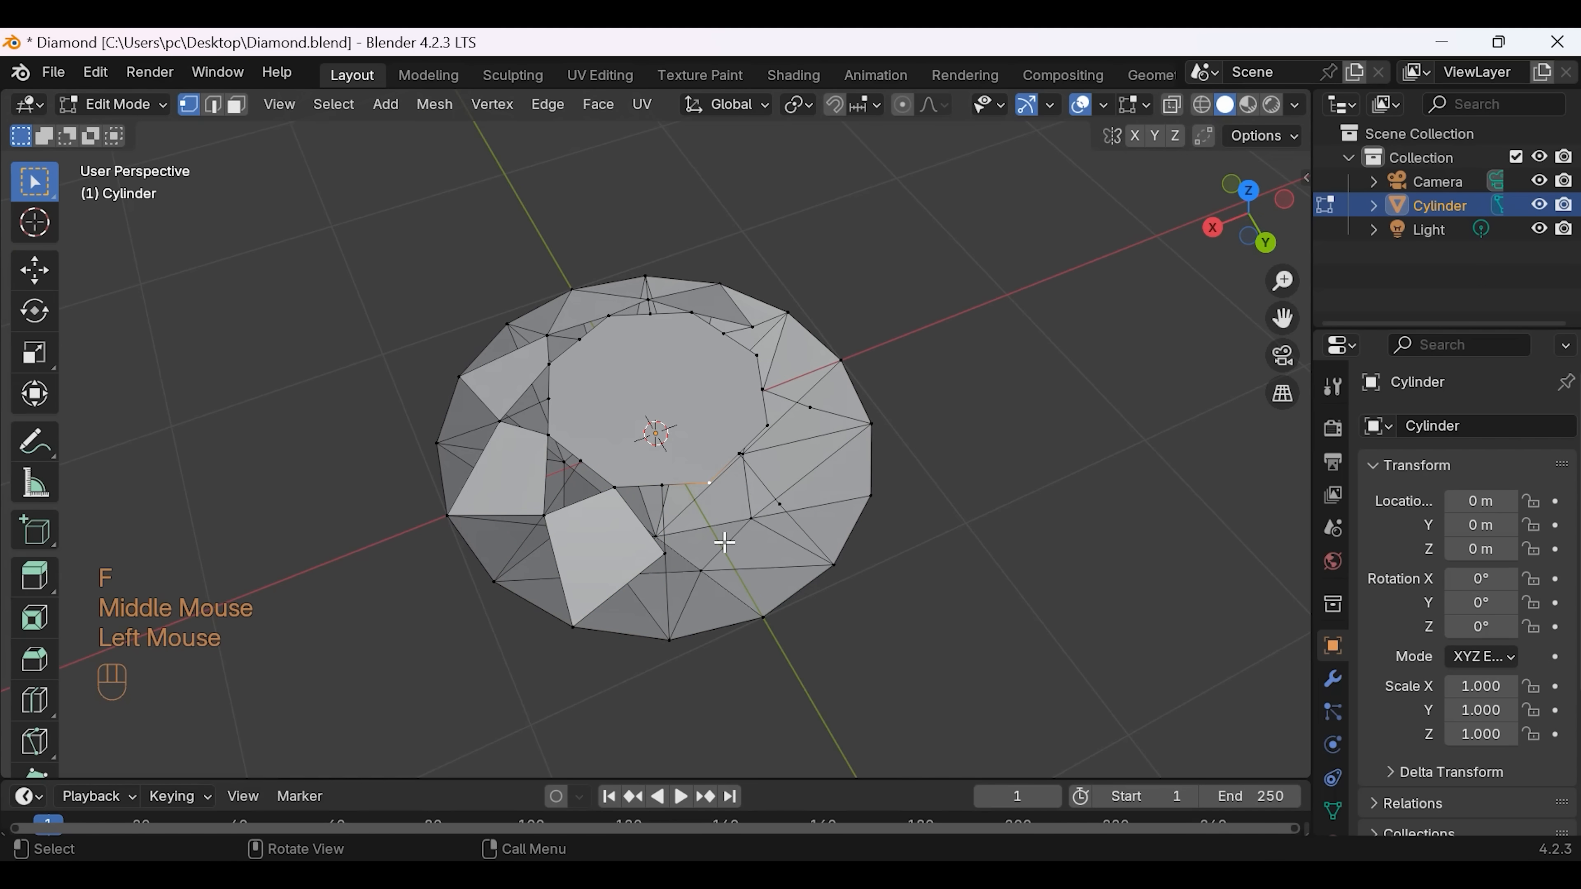
left_click(667, 554, "shift")
left_click(764, 617, "shift")
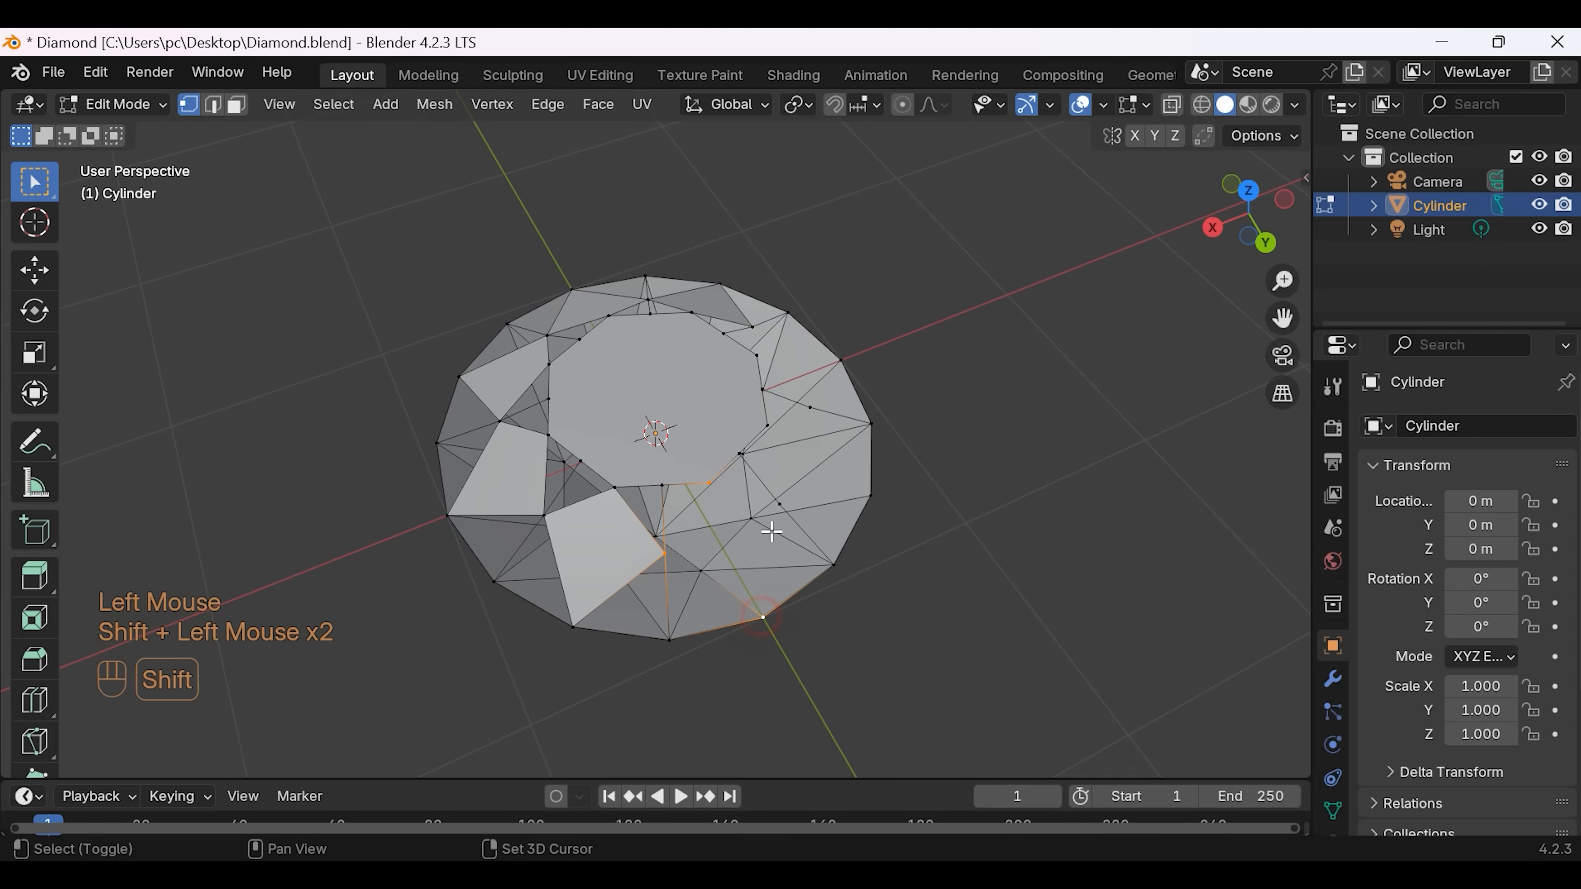
left_click(783, 504, "shift")
key("f")
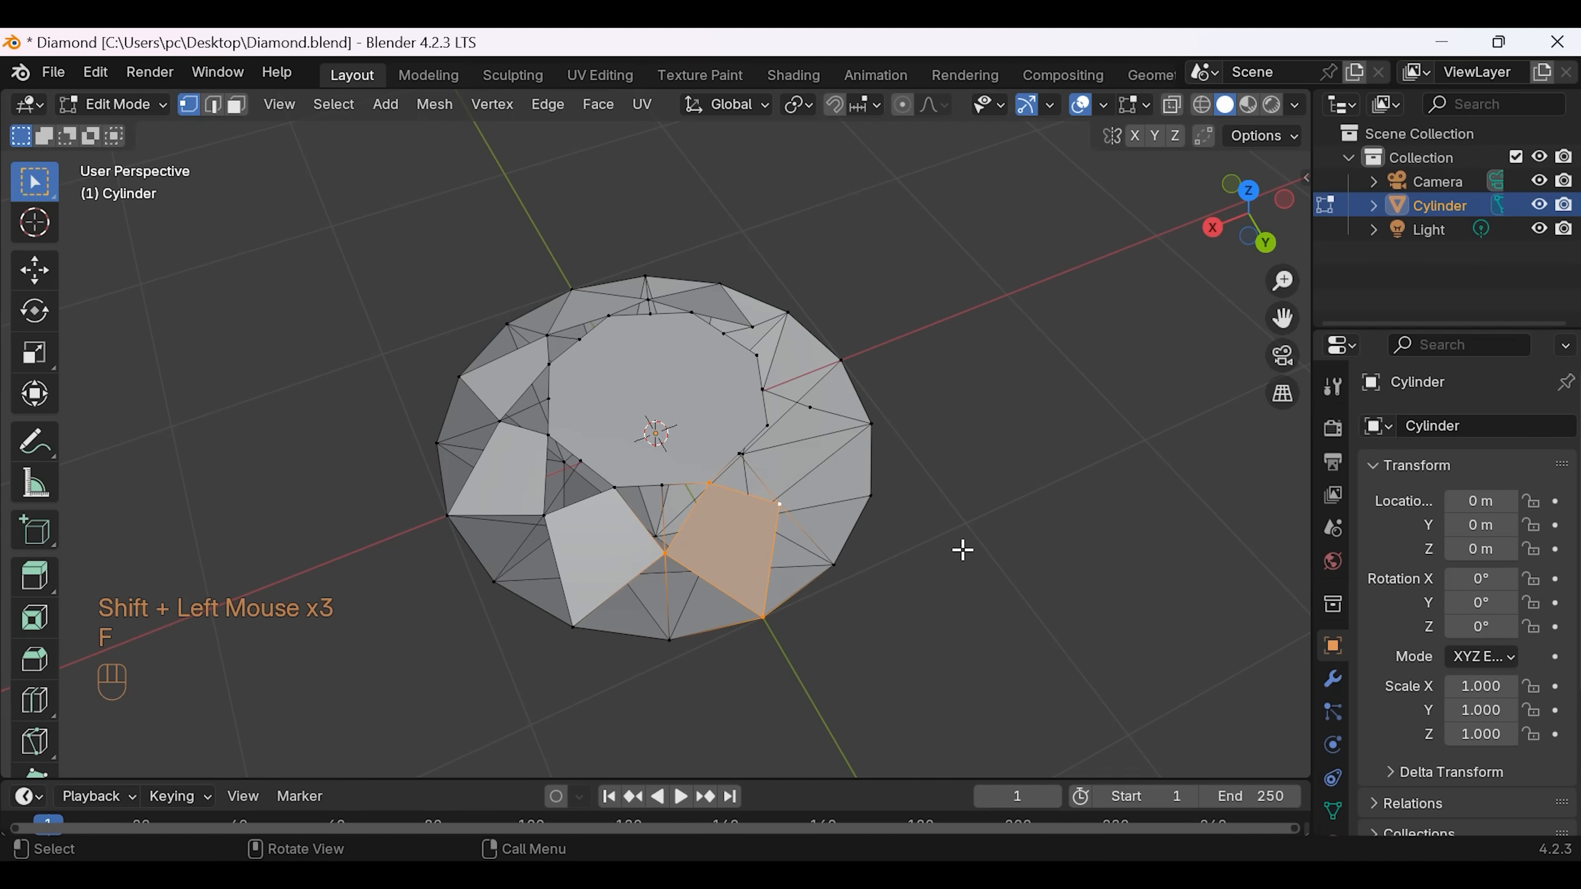
Step: Fill the seventh kite-shaped crown face, on the -X/+Y diagonal, from its top, two middle-ring and rim vertices
middle_click_drag(959, 547, 795, 538)
left_click(723, 484)
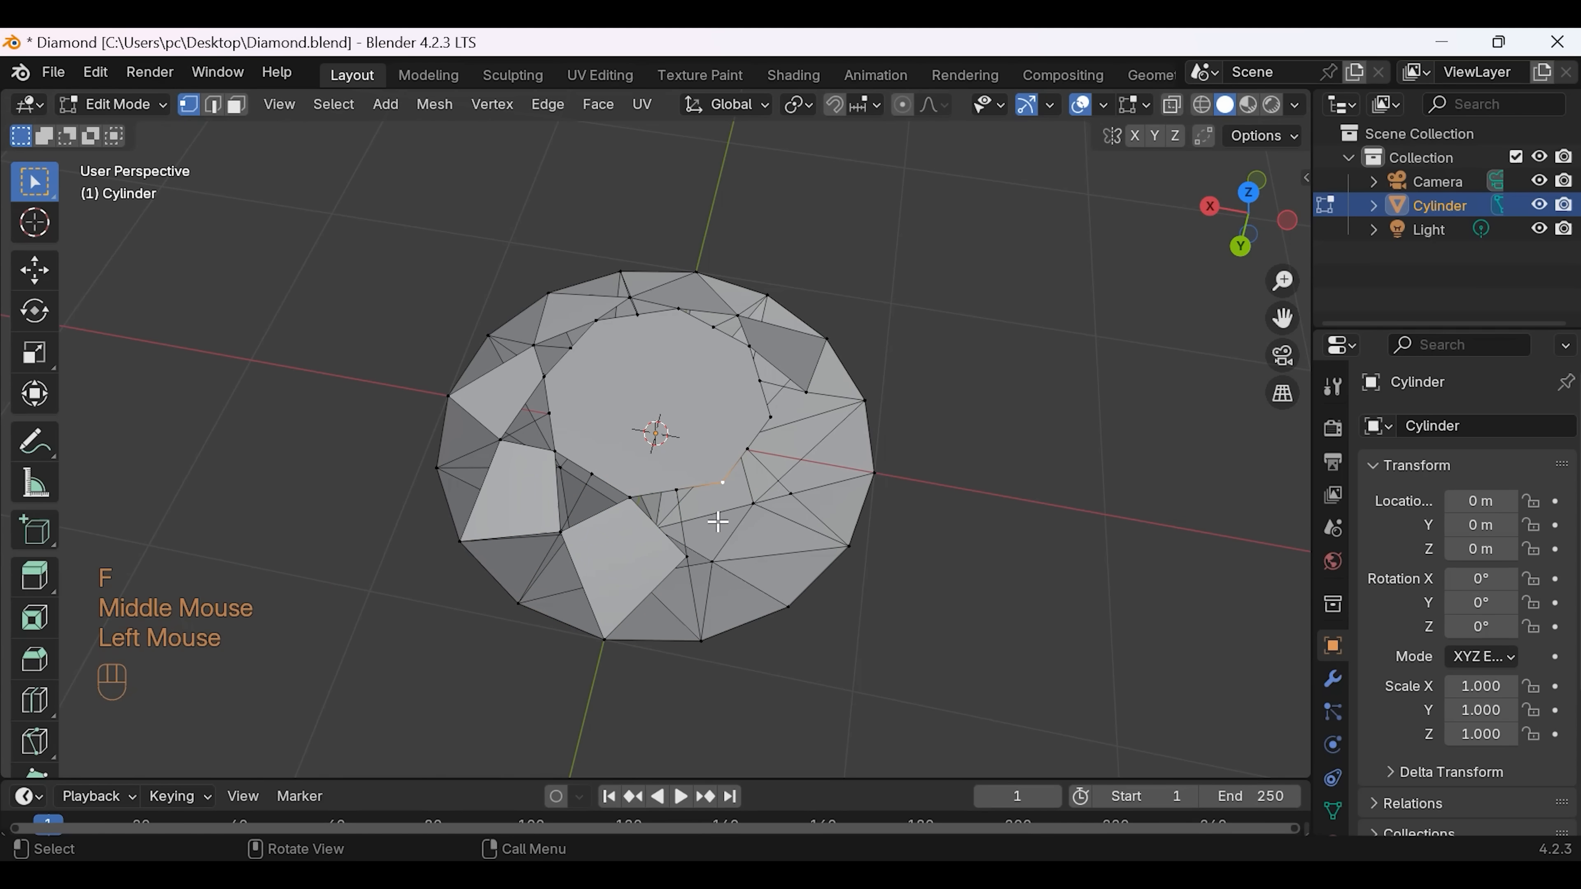
left_click(685, 556, "shift")
left_click(789, 608, "shift")
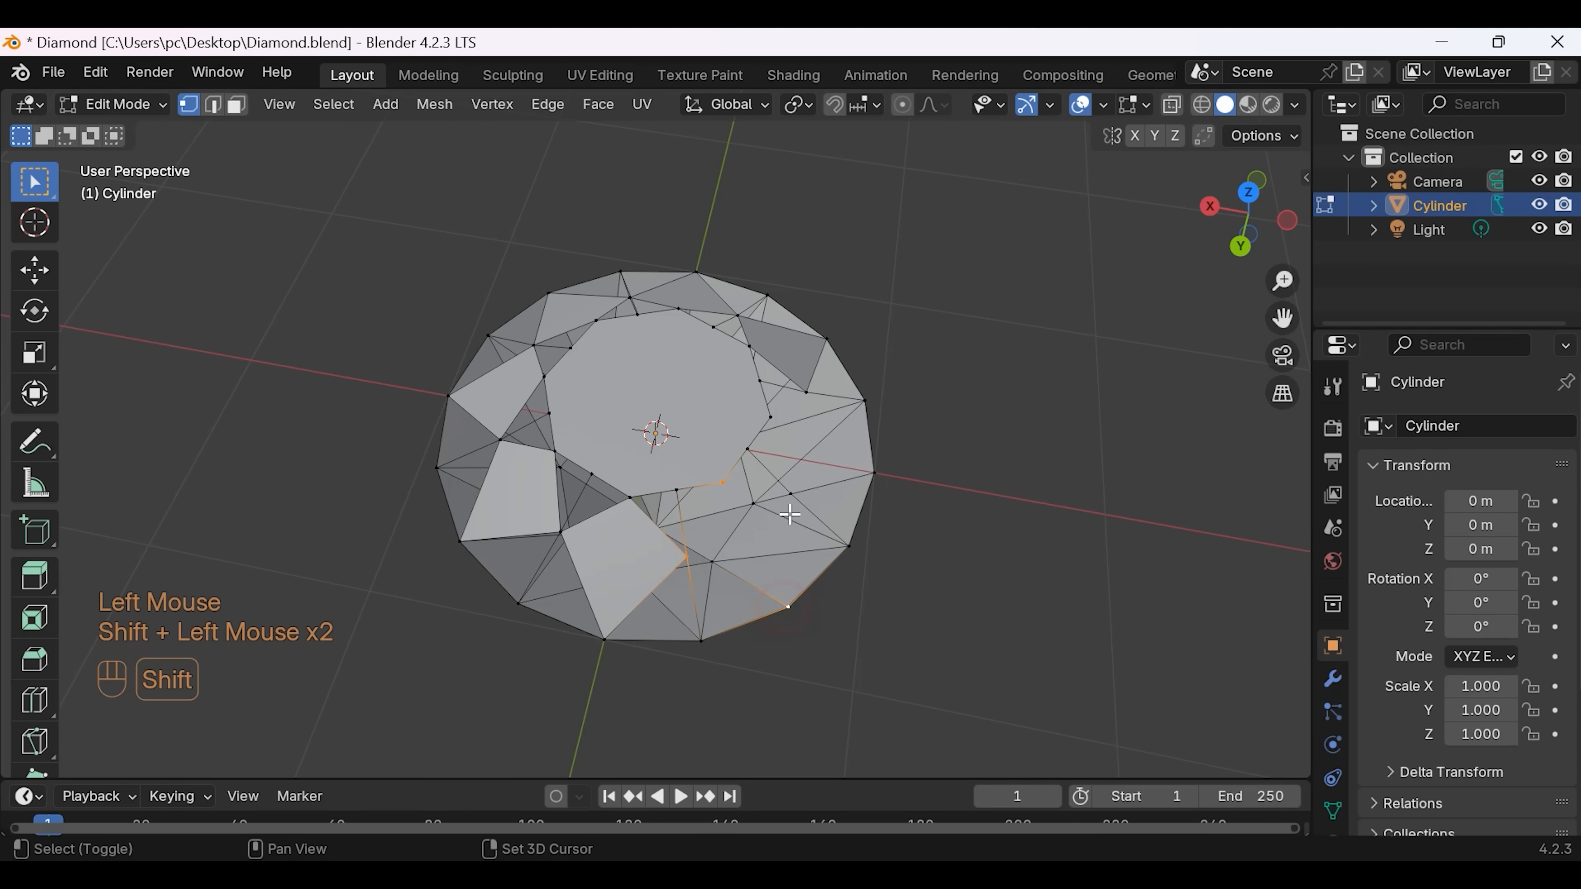
left_click(789, 495, "shift")
key("f")
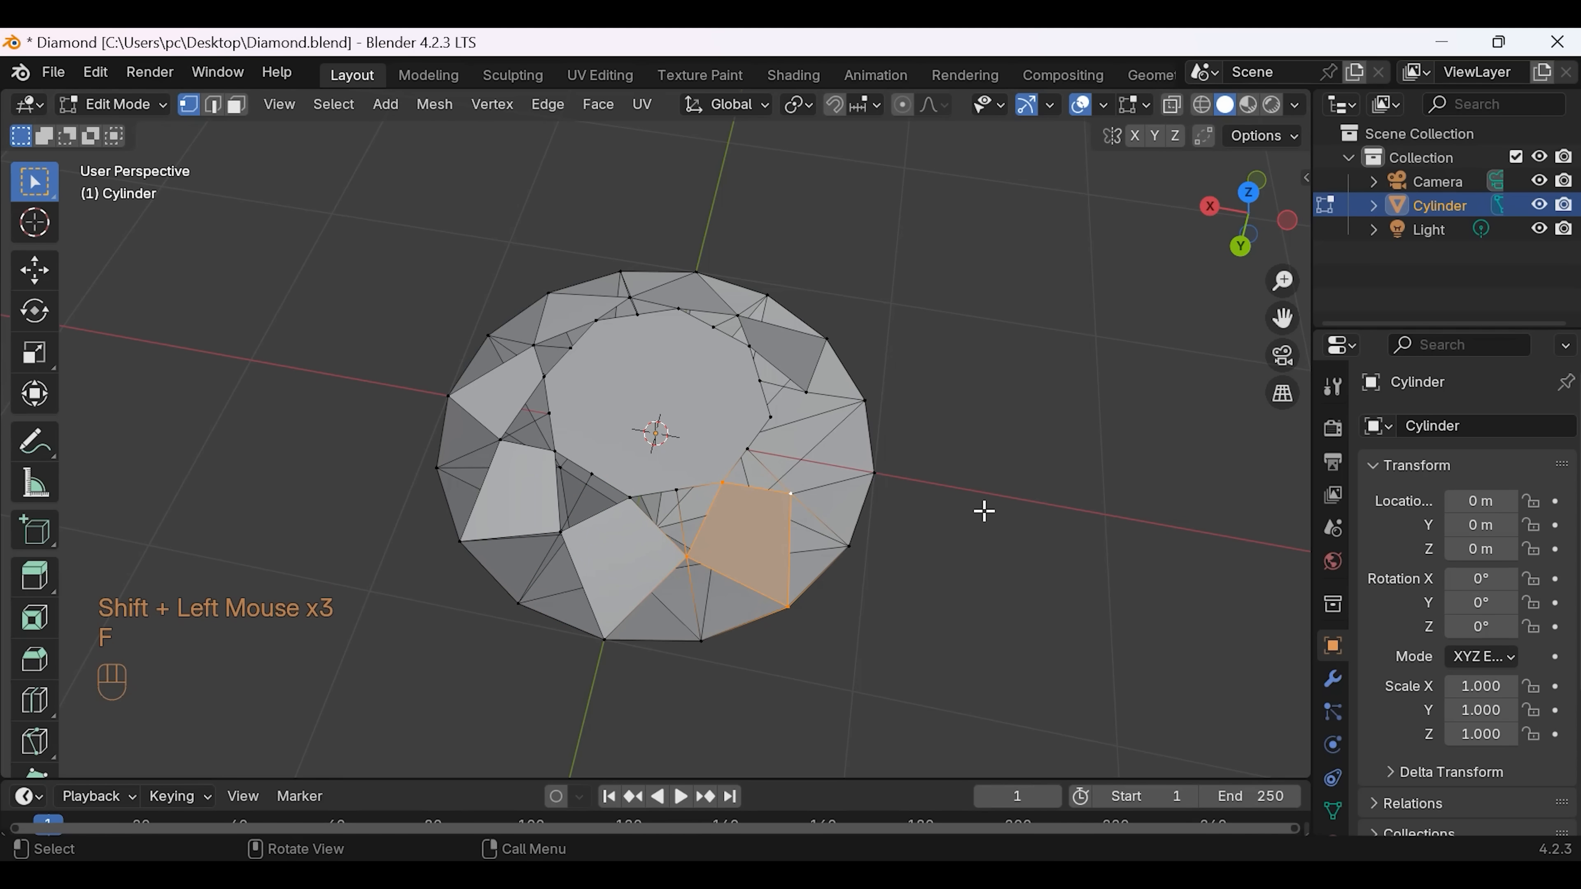
Step: Fill the eighth kite-shaped crown face, on the -X side, from its top, two middle-ring and rim vertices
middle_click_drag(981, 512, 735, 502)
left_click(727, 502)
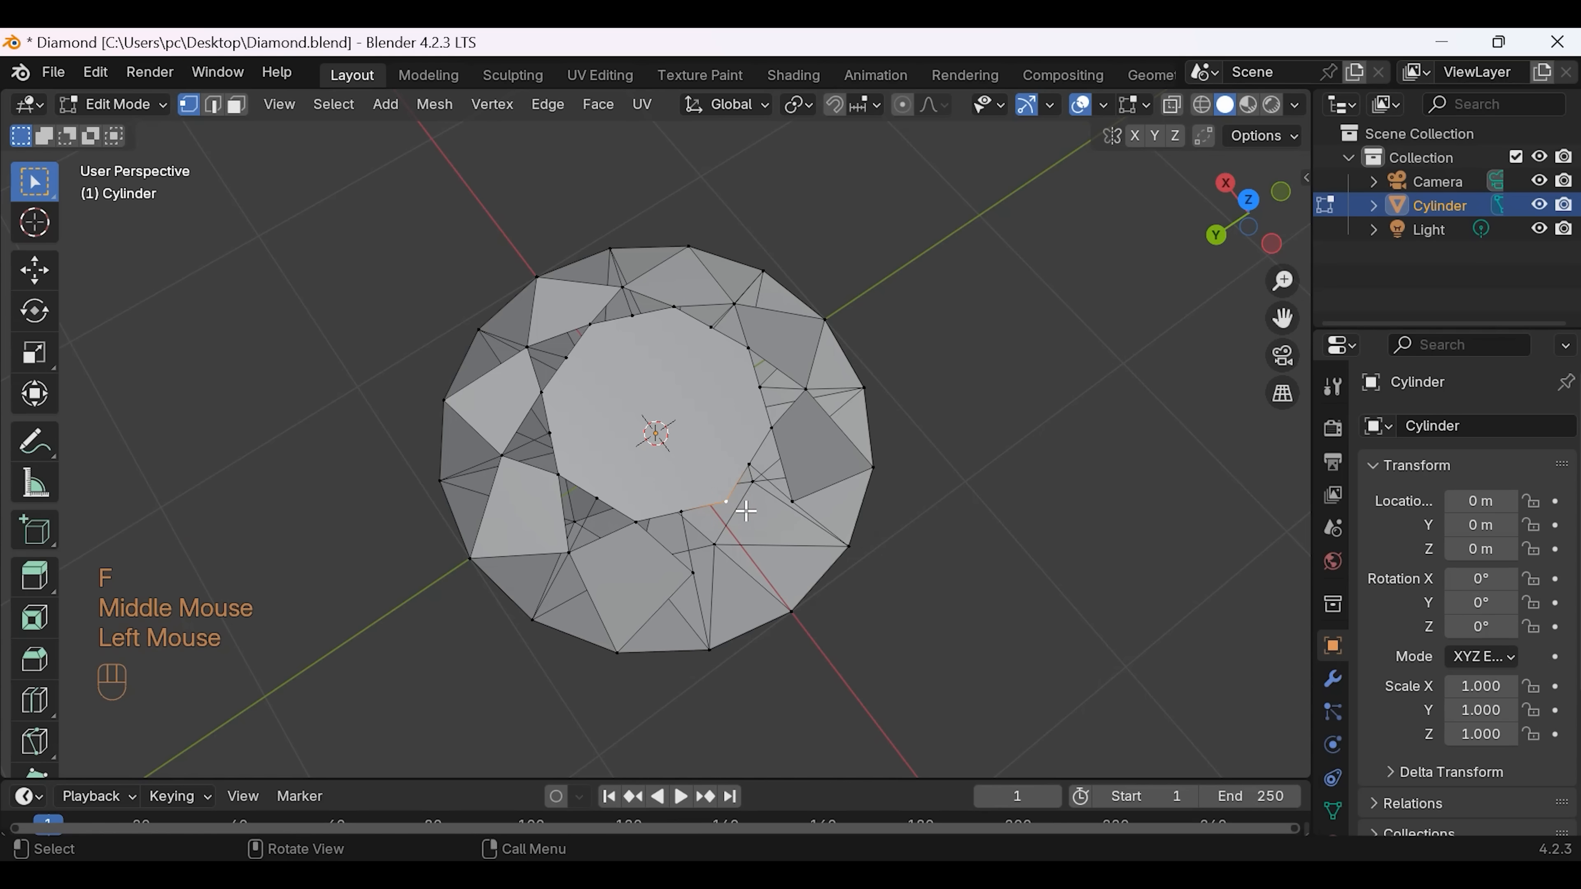
left_click(693, 572, "shift")
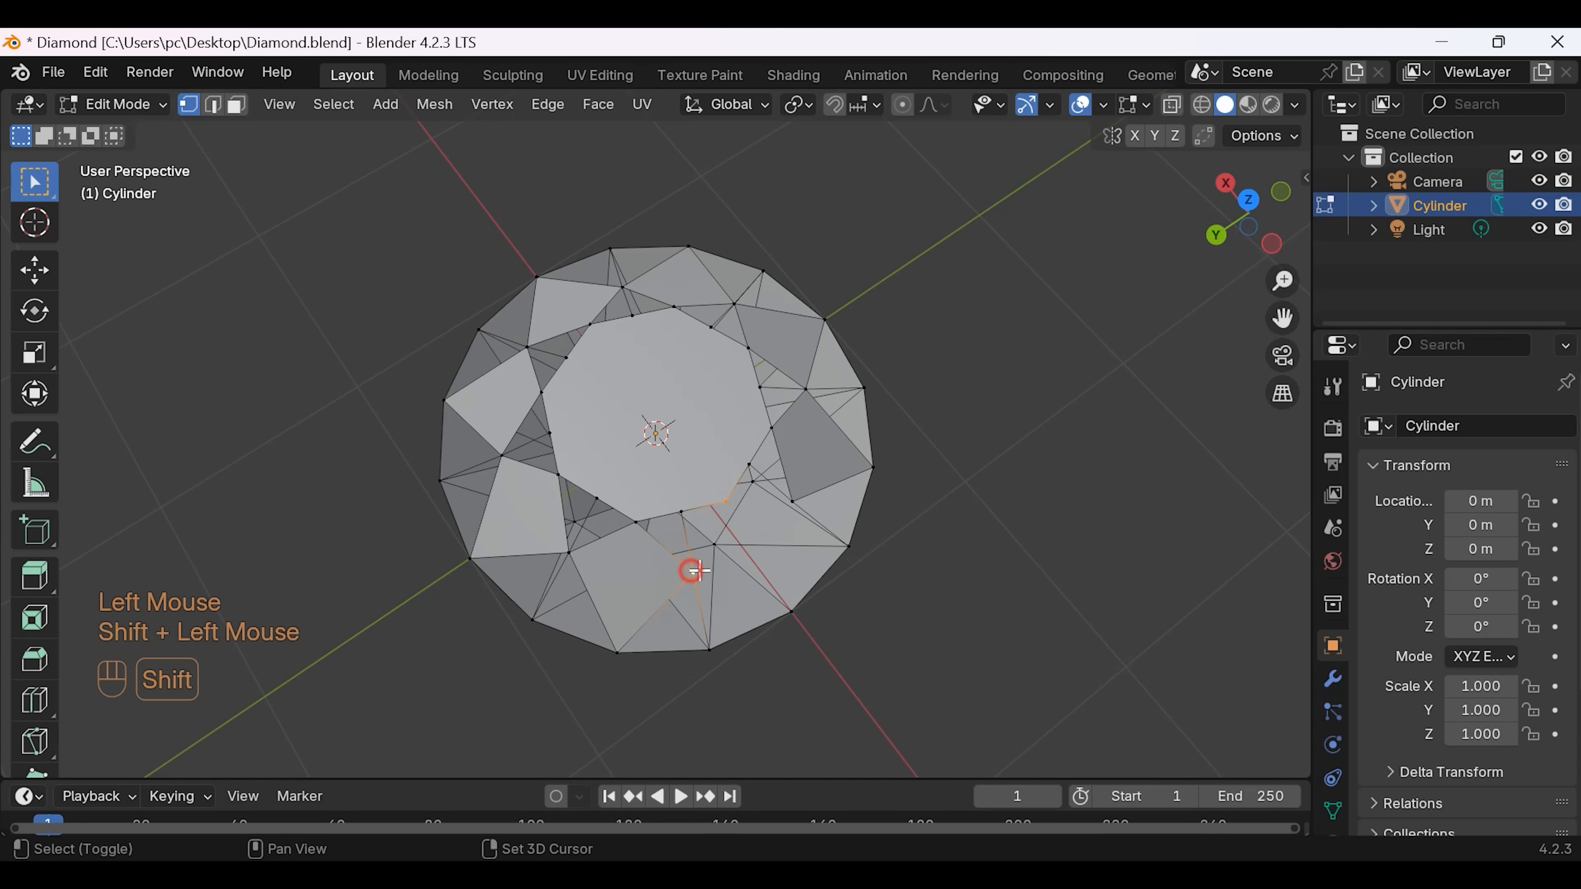
left_click(789, 610, "shift")
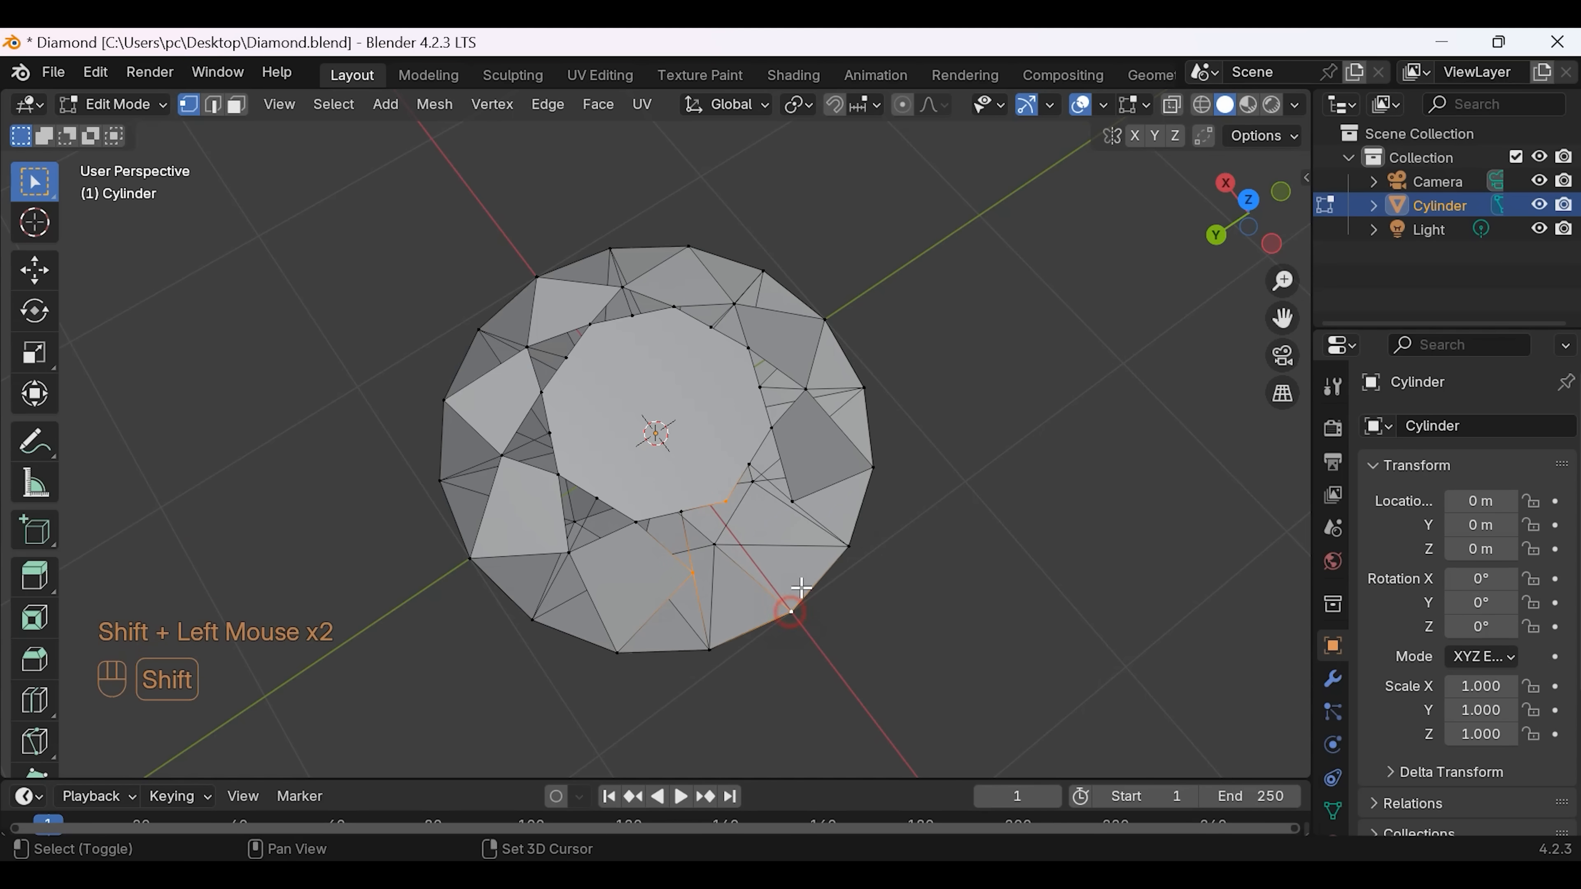
left_click(792, 501, "shift")
key("f")
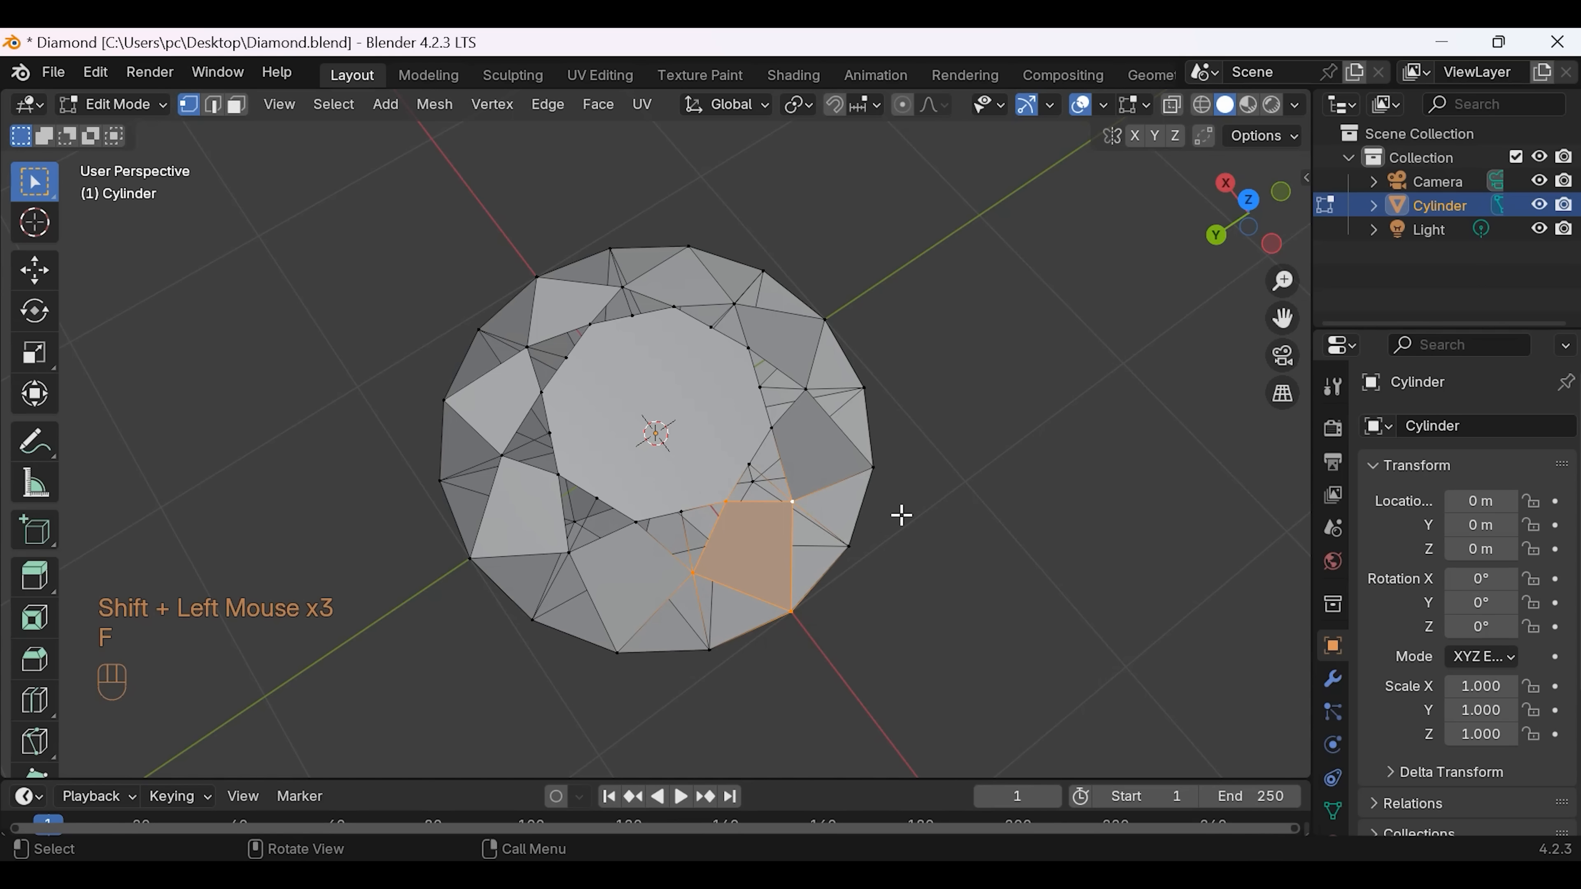
Step: Fill the remaining crown gaps with the whole mesh selected and recalculate all its normals to the outside
key("a")
key("f")
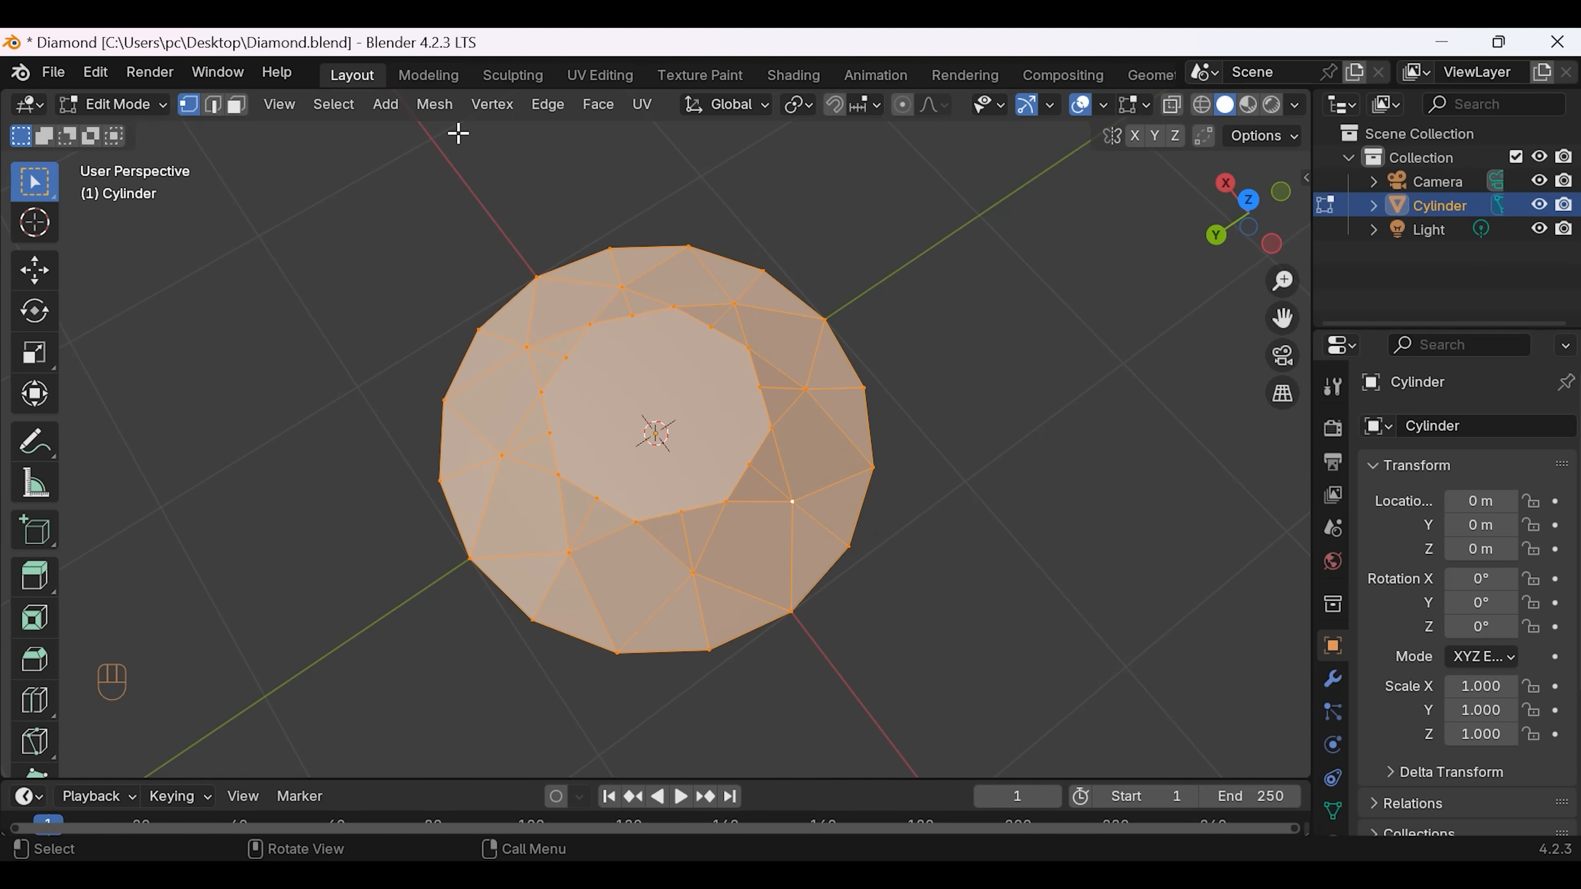
left_click(414, 105)
mouse_move(507, 514)
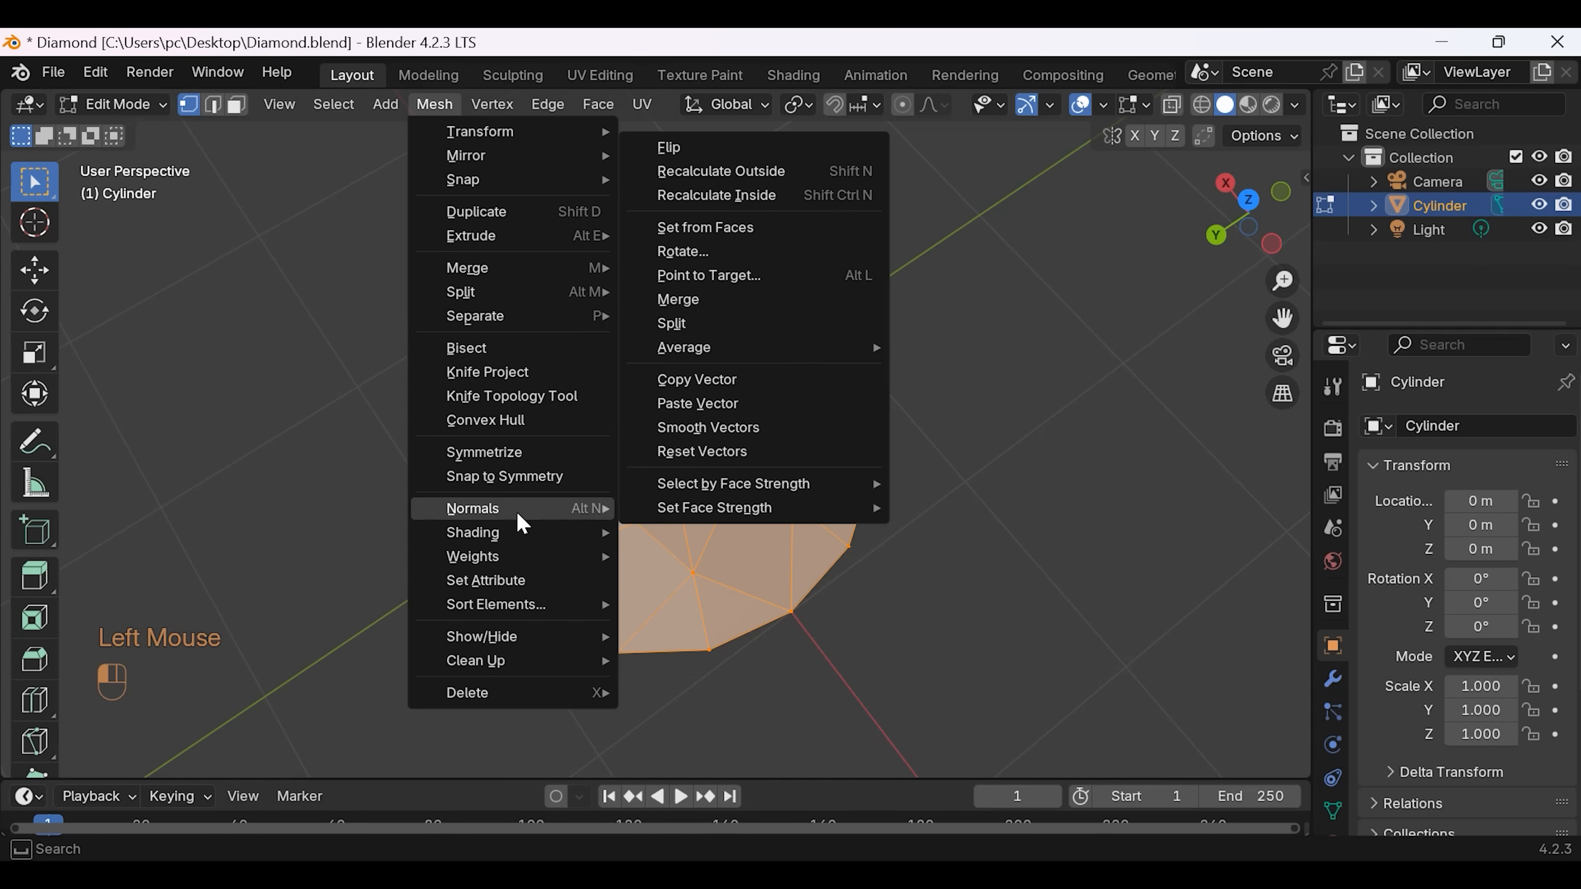
left_click(713, 174)
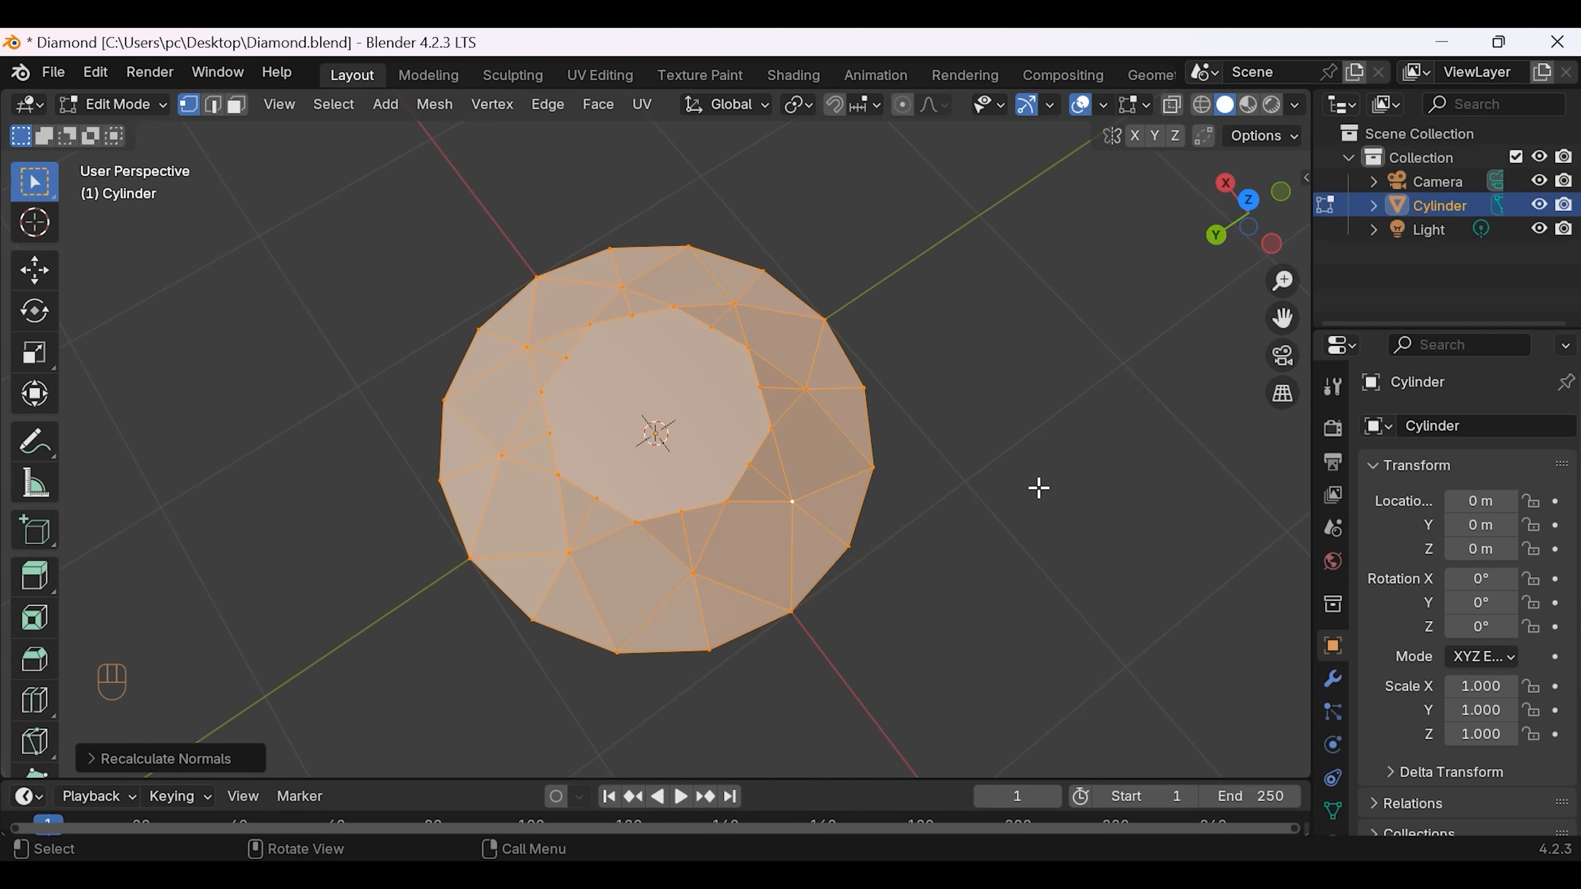
Step: Scale the crown's middle-ring vertices all around the diamond by 1.15, excluding the Z axis
left_click(1224, 185)
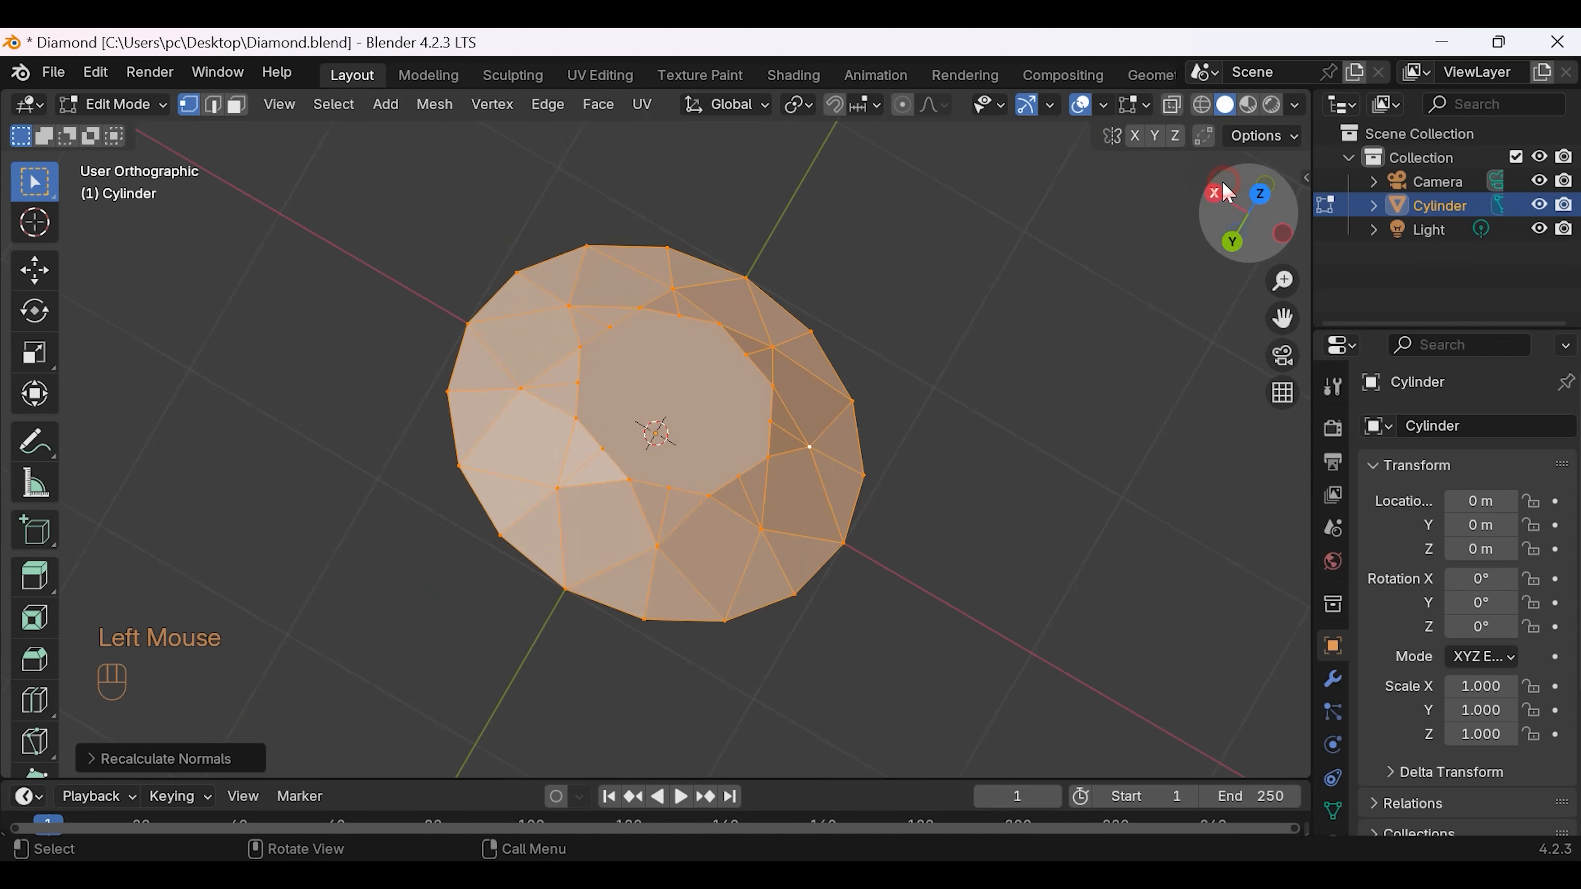
double_click(886, 377)
left_click(462, 390, "alt")
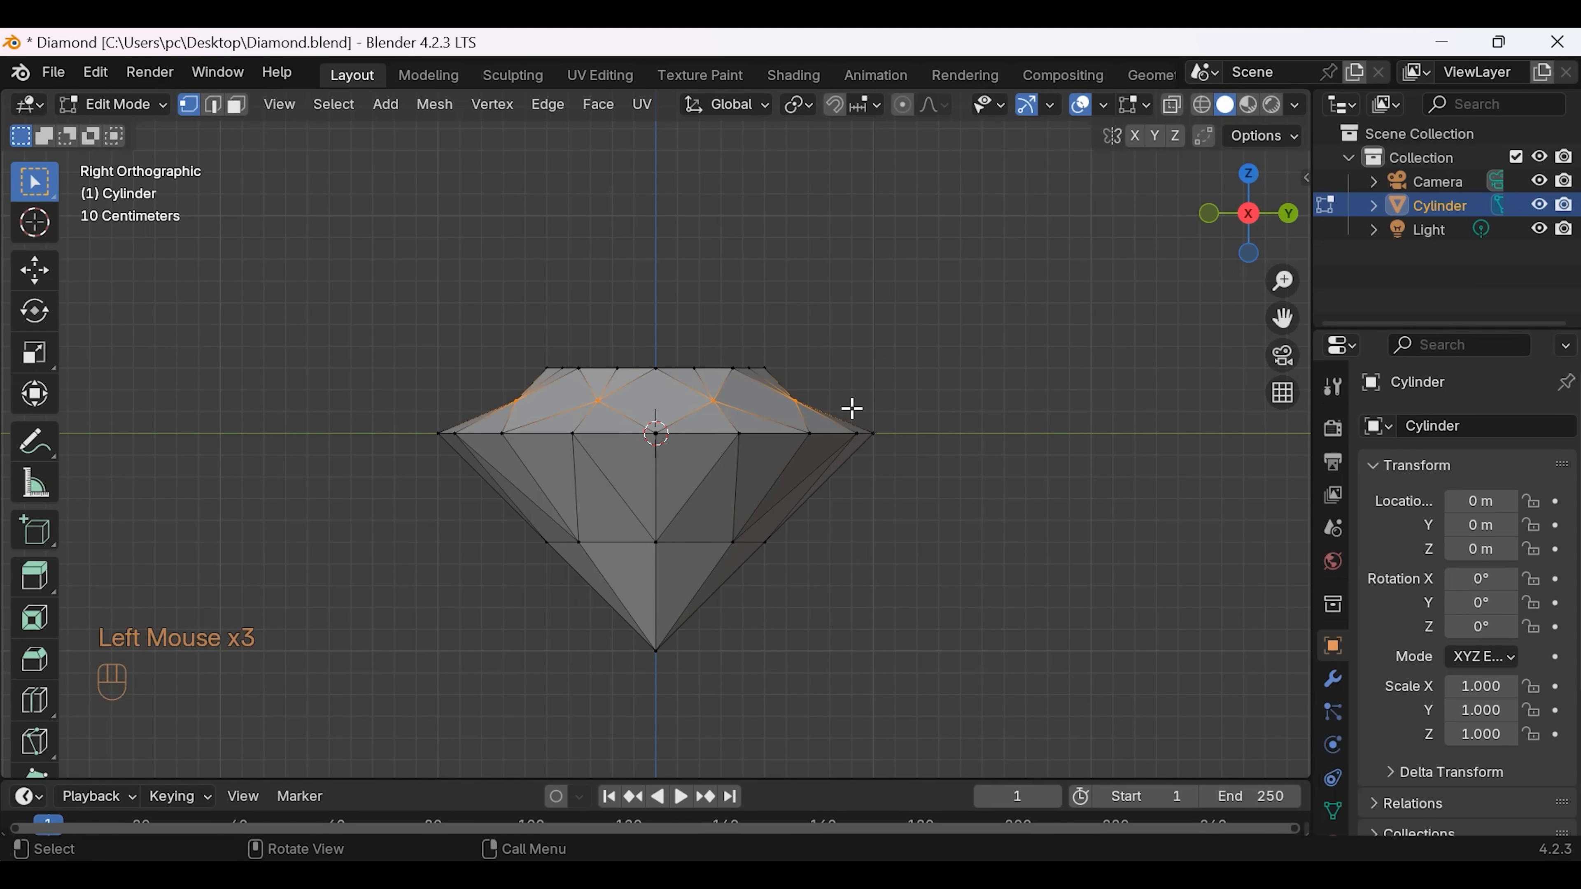
left_click(1248, 214)
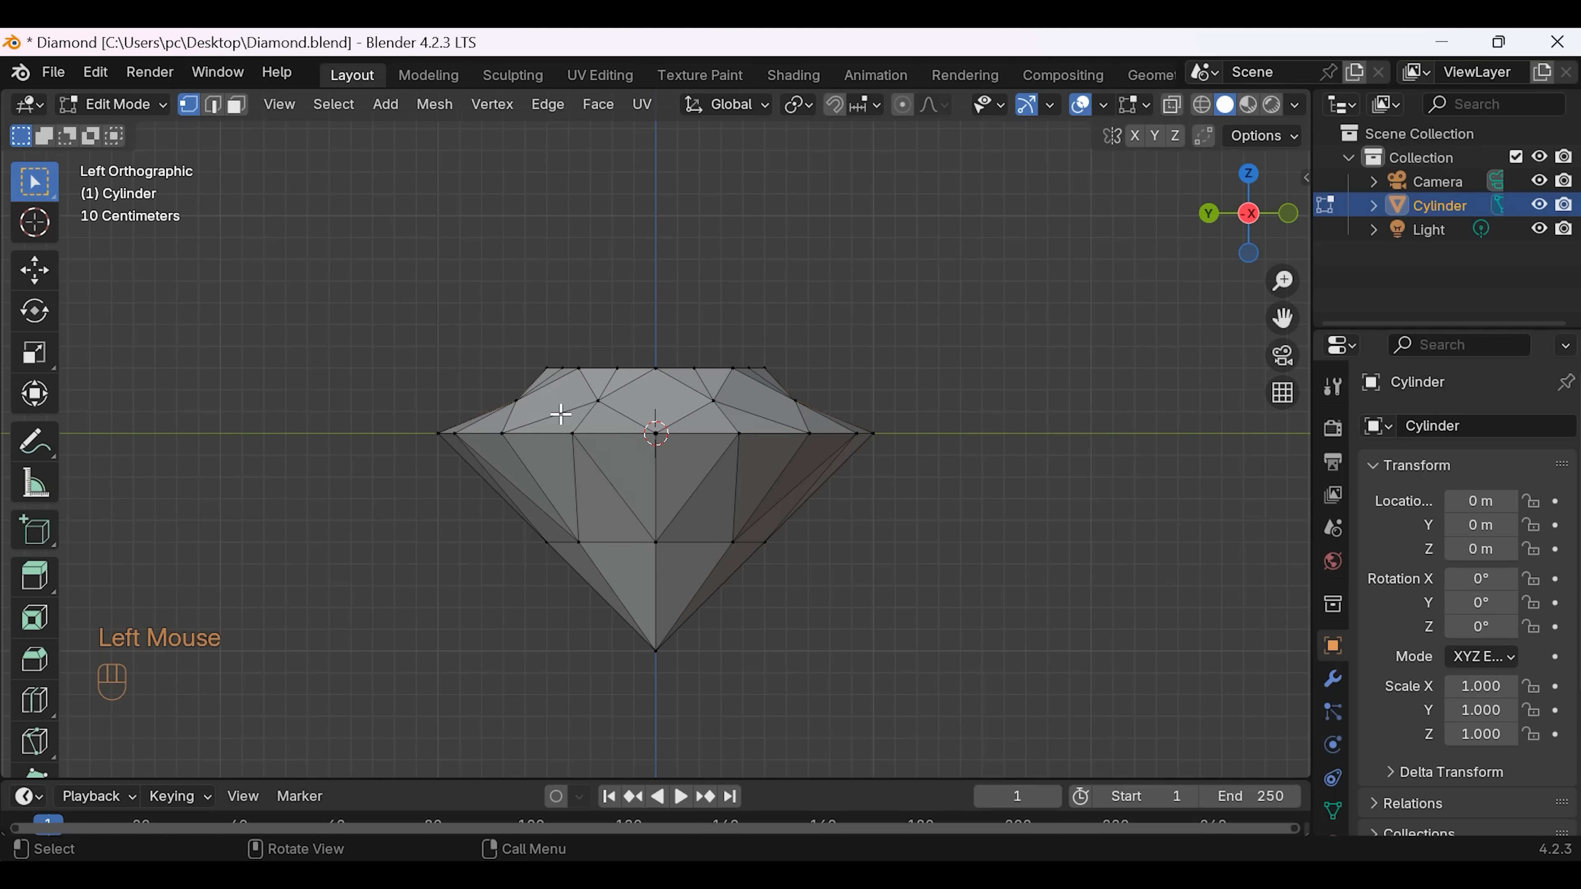
left_click_drag(479, 385, 855, 416, "shift")
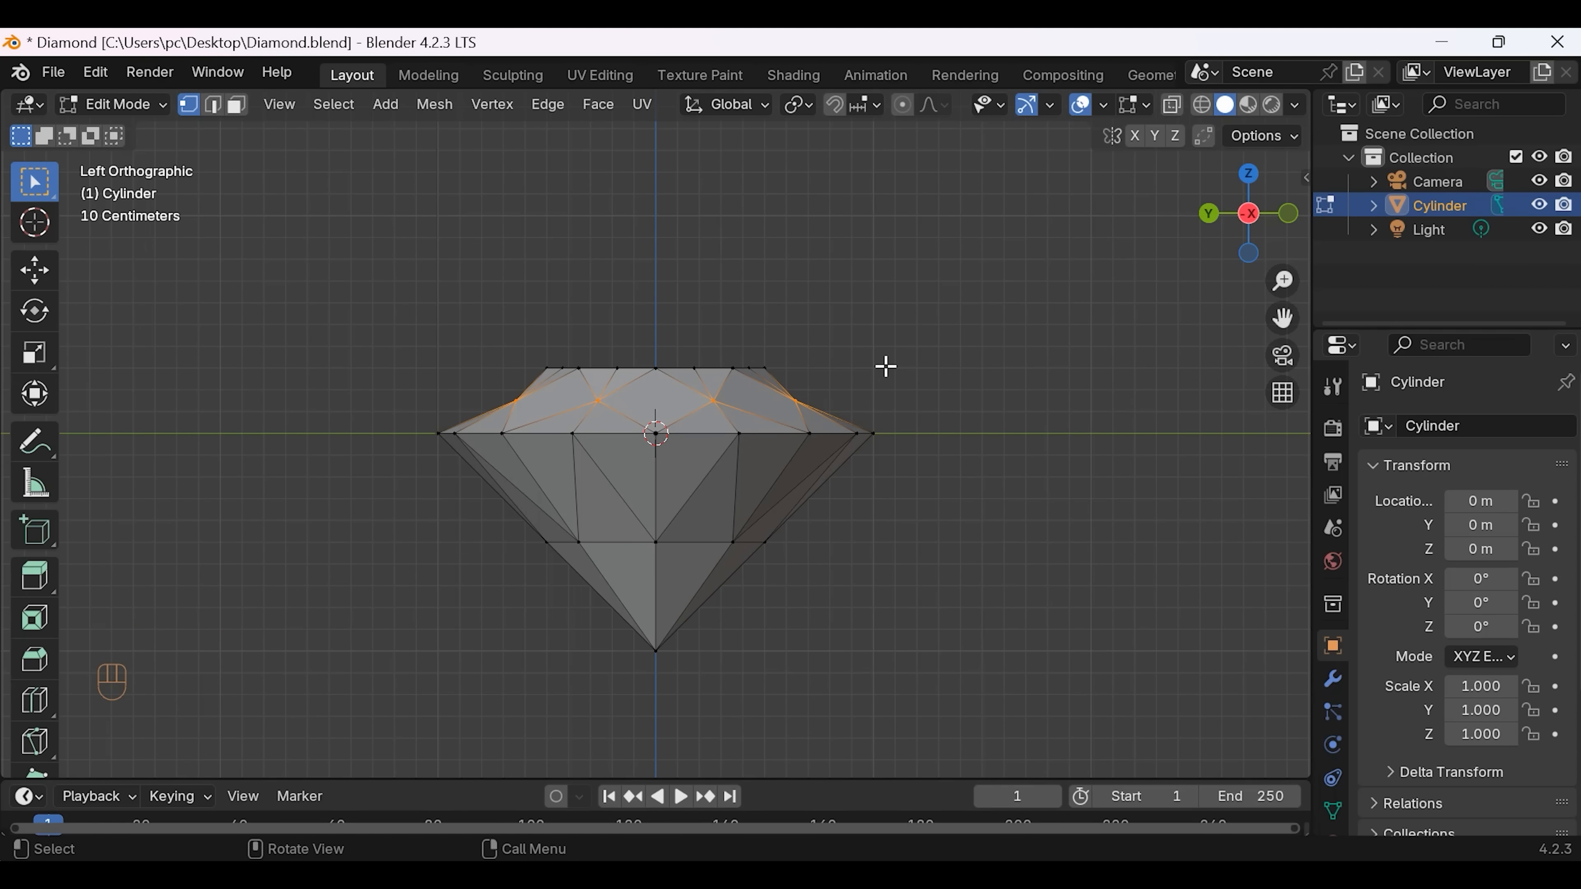
key("s")
key("shift+z")
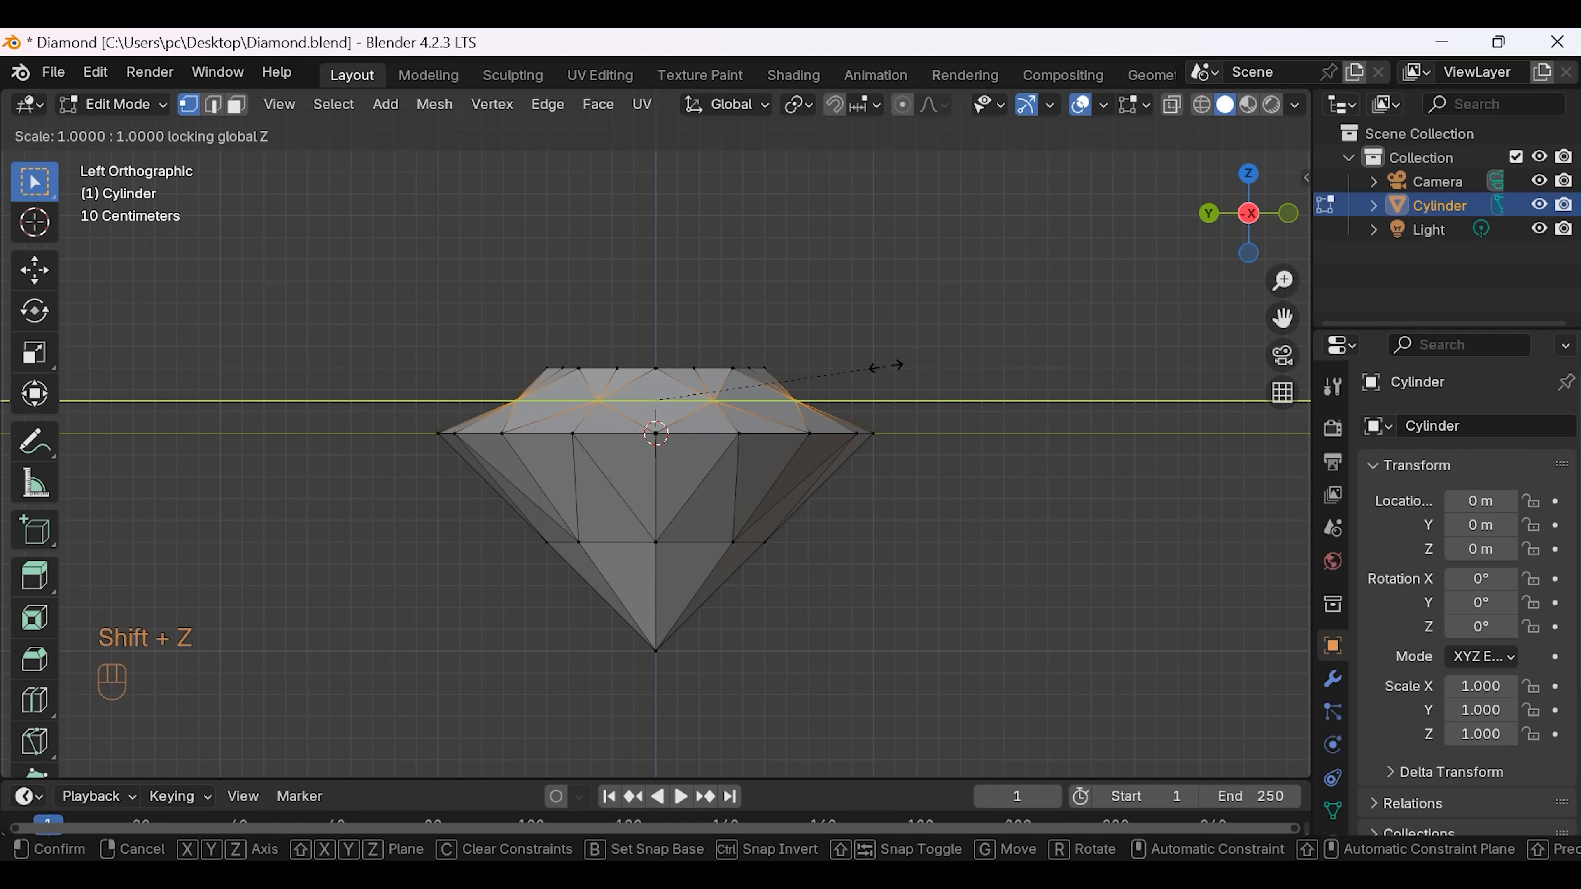
type("1.15")
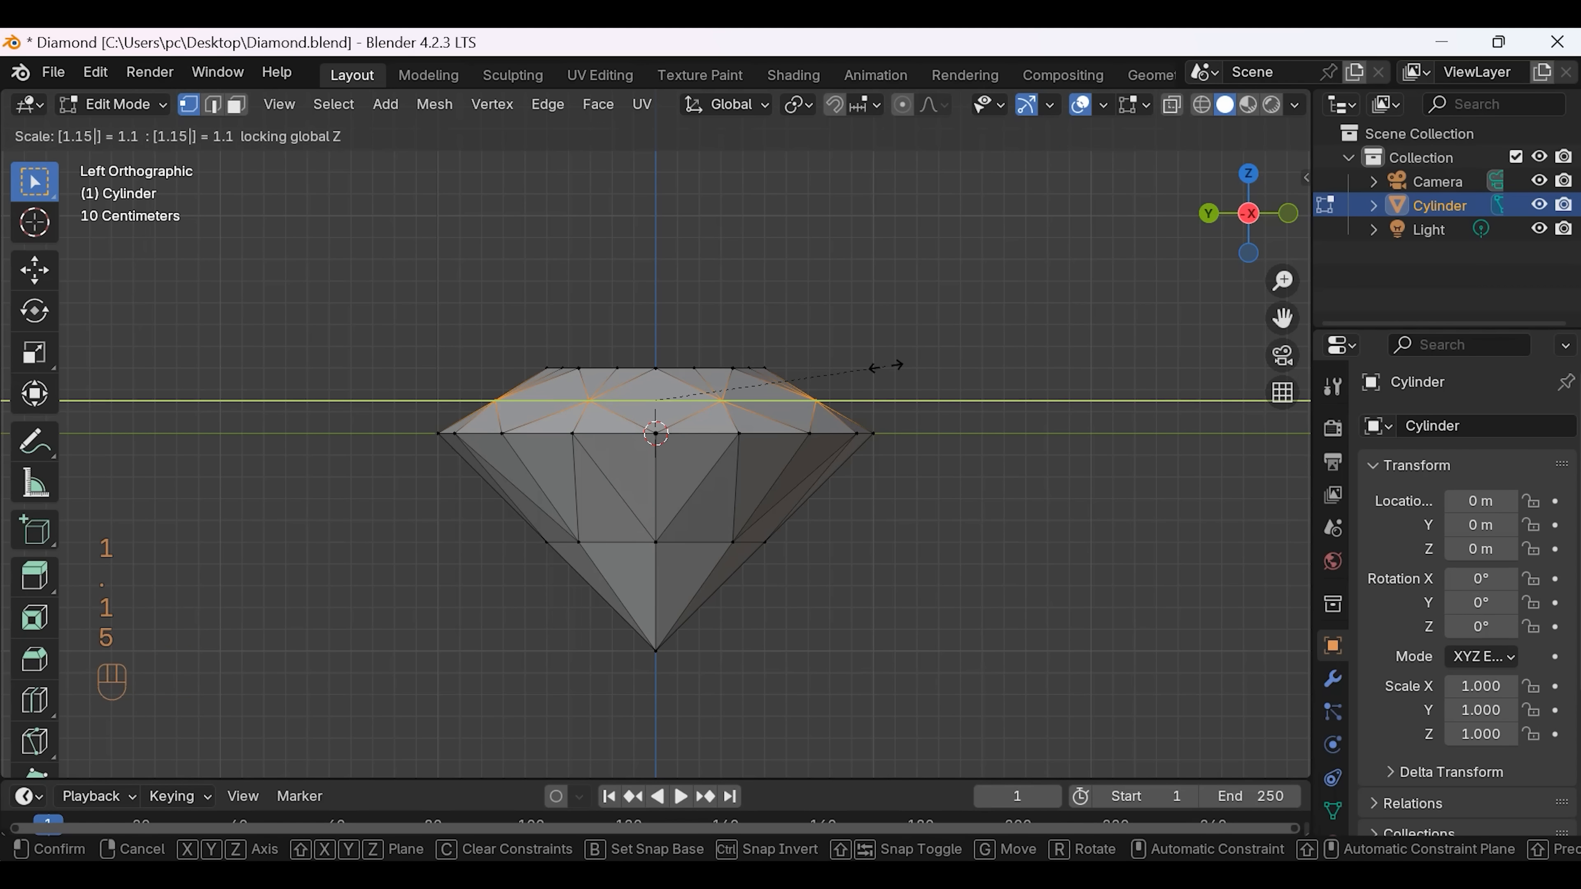
key("Return")
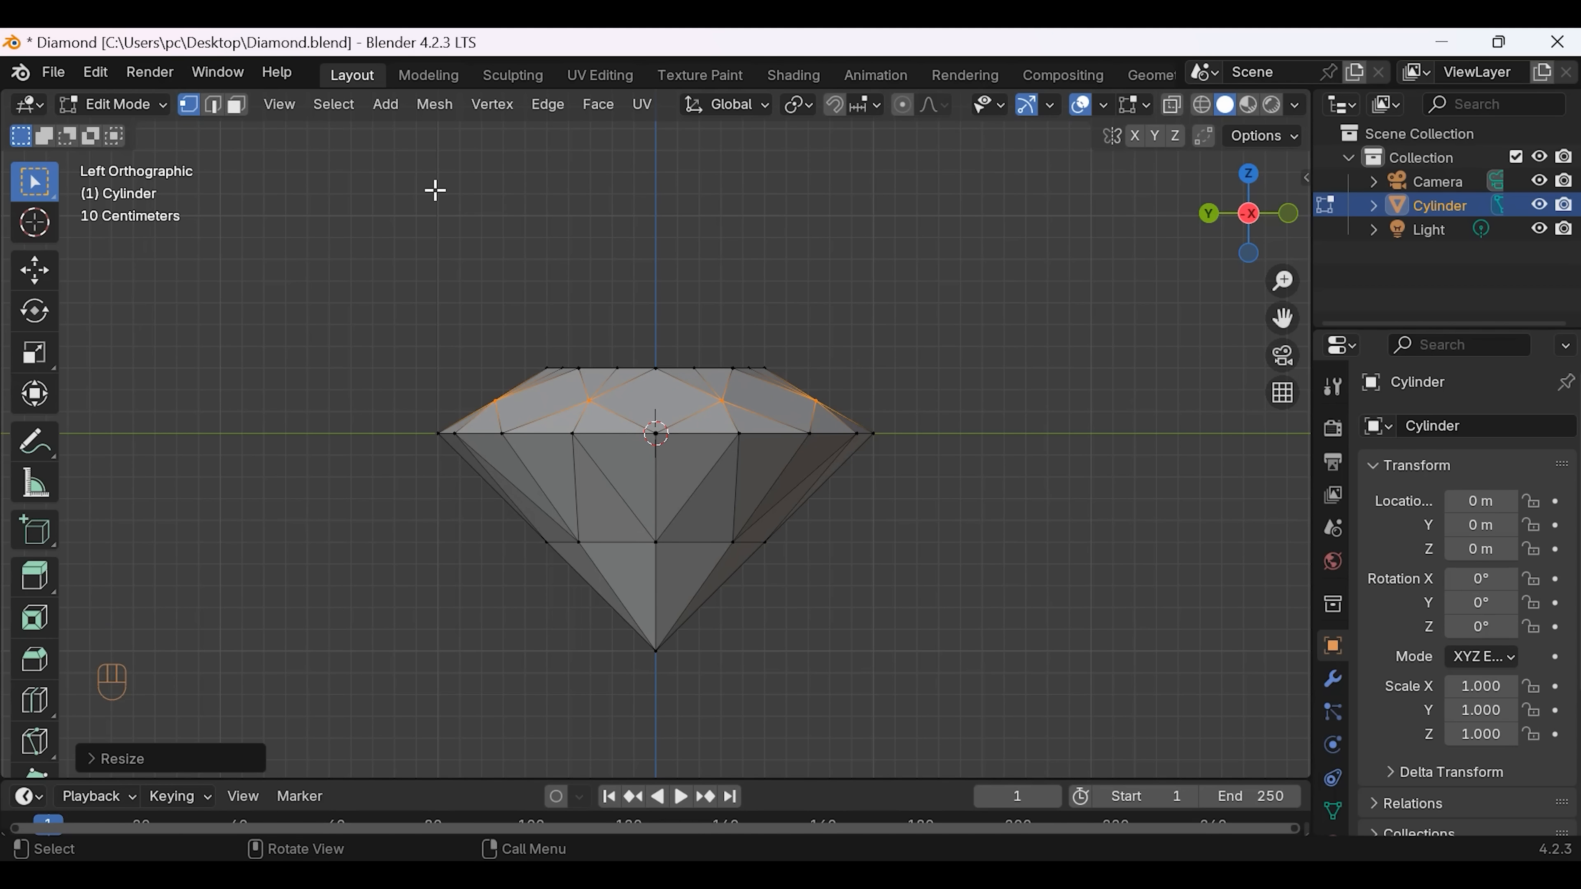
Step: Rotate all faces of the diamond's lower pavilion, on both the front and back sides, by 22.5° around Z
left_click(235, 105)
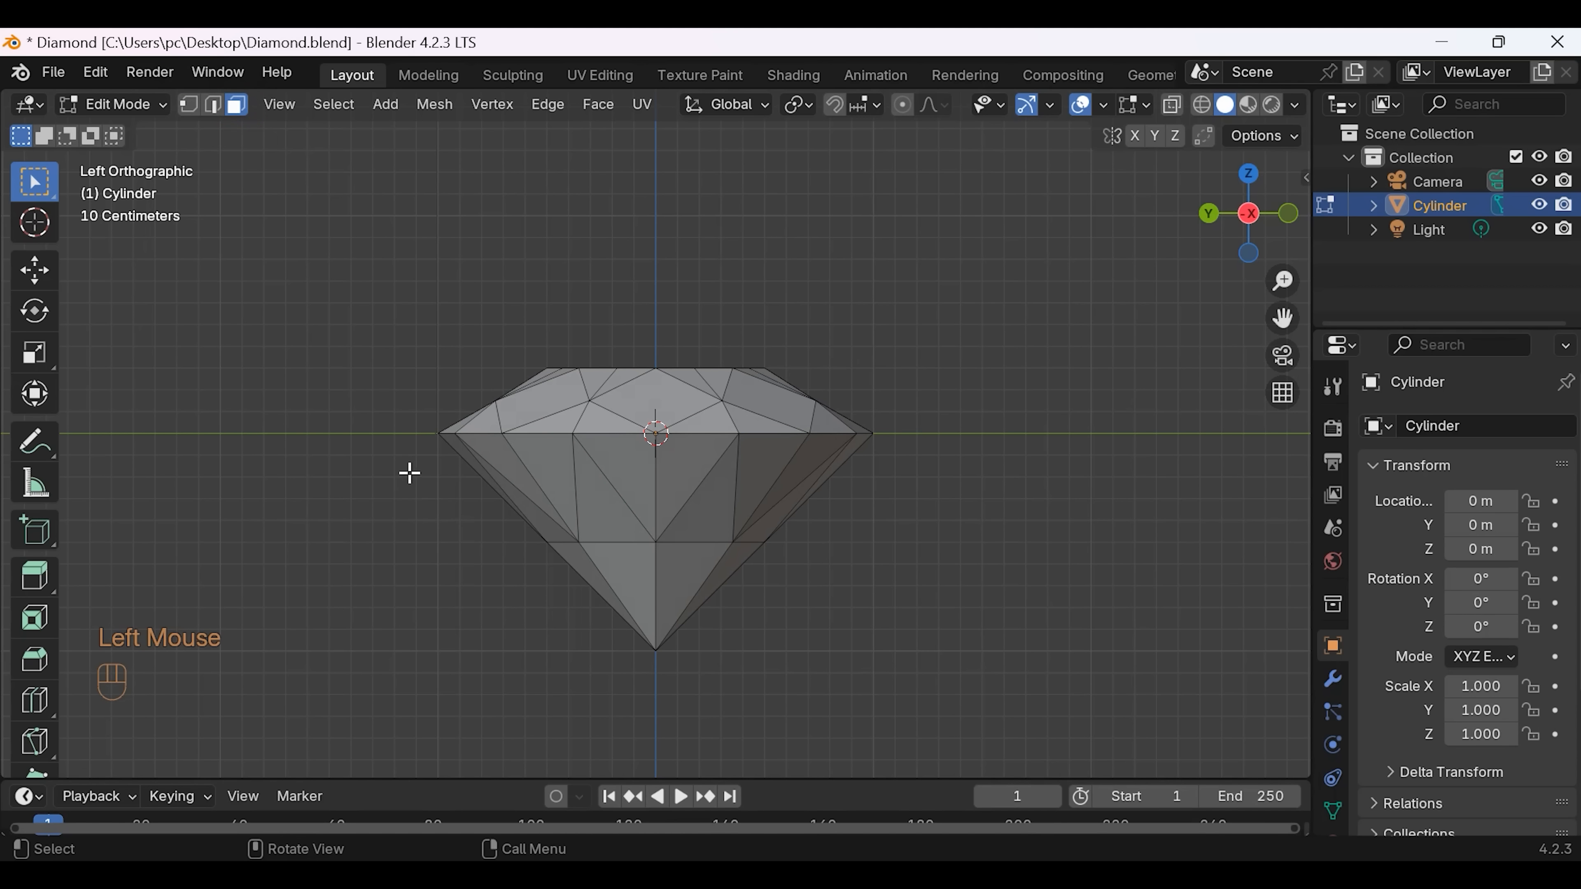
left_click_drag(410, 474, 935, 717)
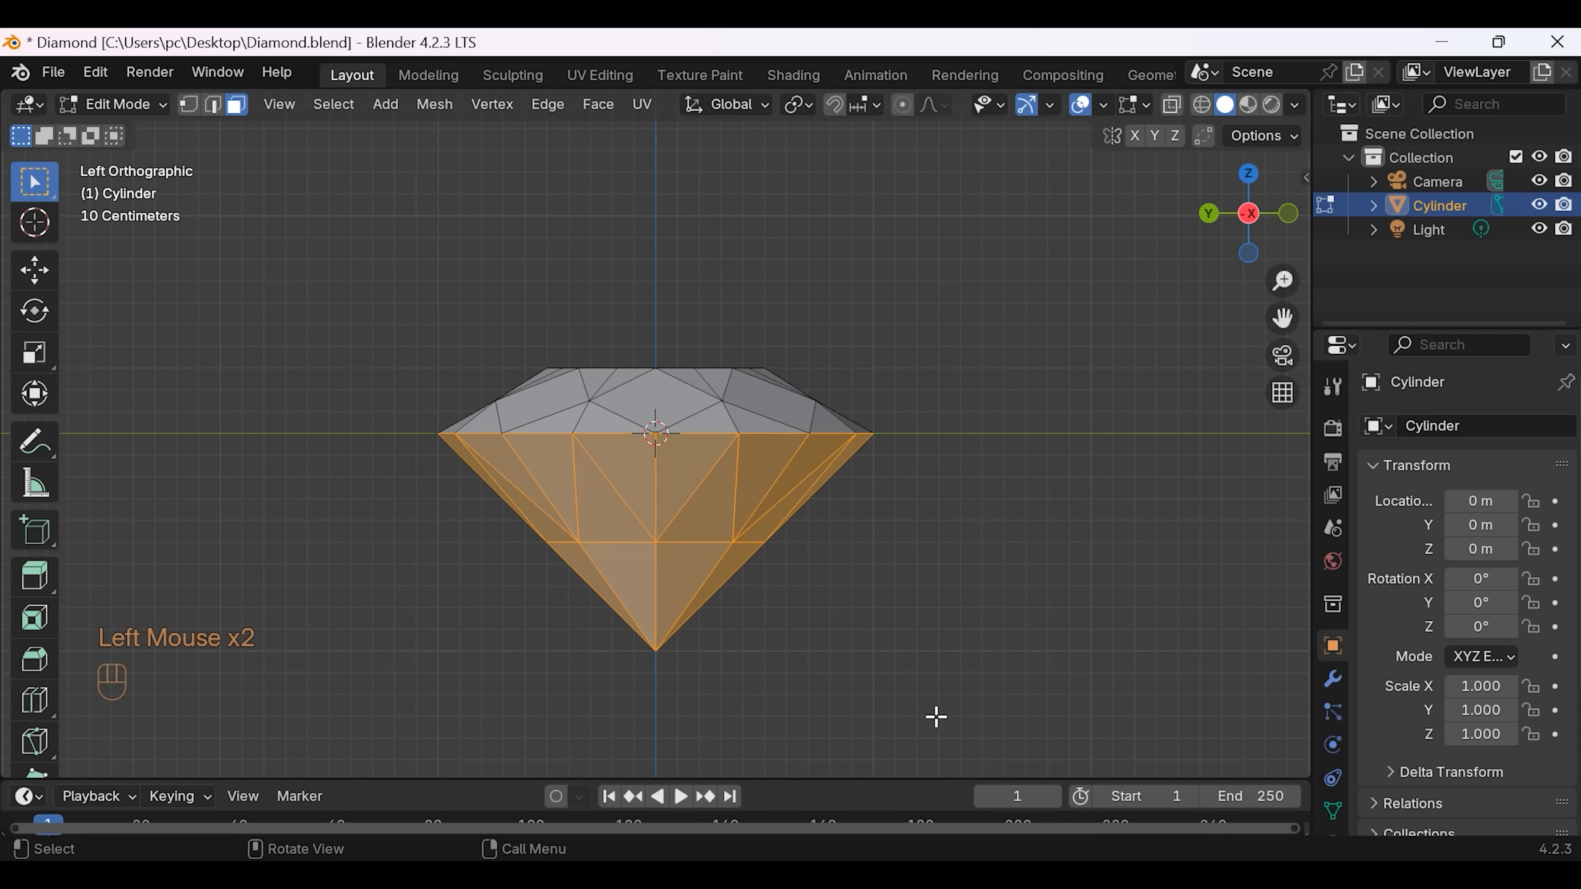
left_click(1255, 229)
left_click(429, 475, "shift")
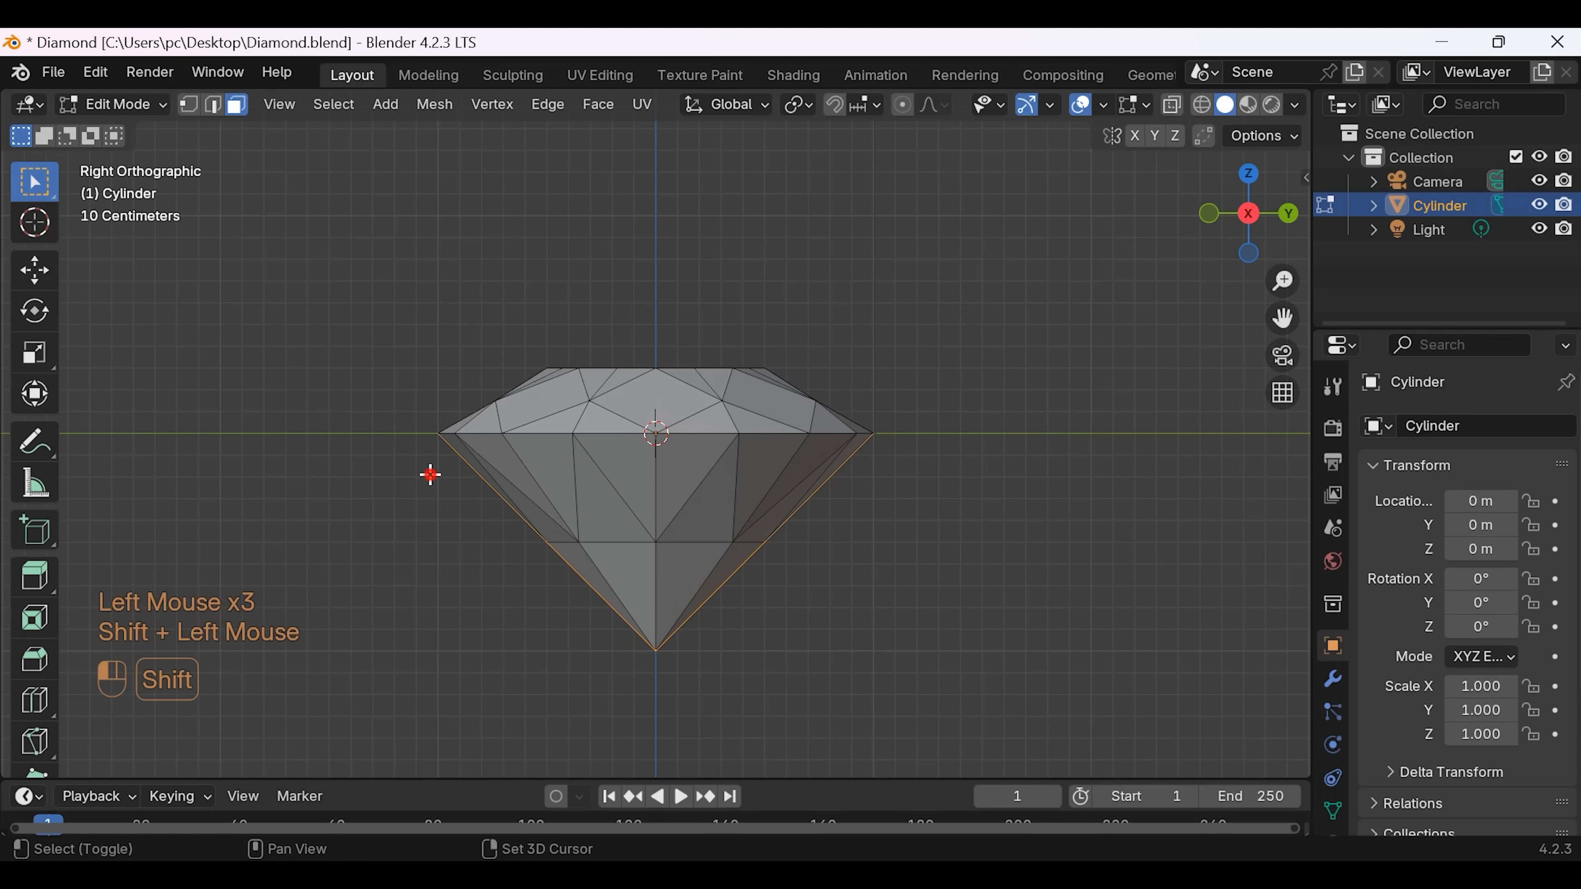
left_click_drag(429, 475, 921, 676, "shift")
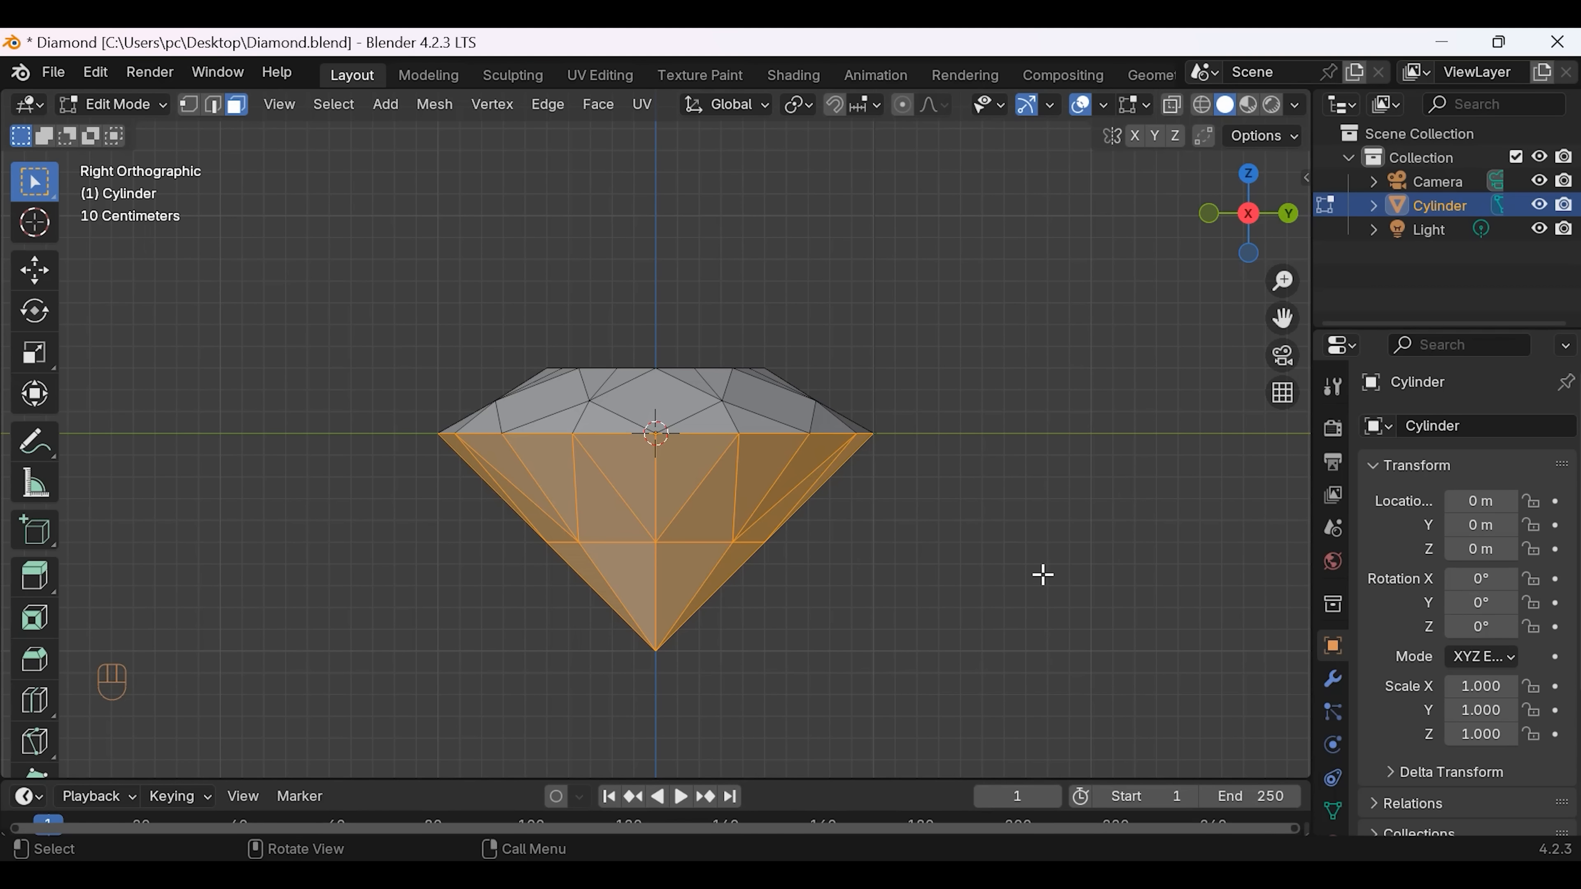
right_click(679, 523)
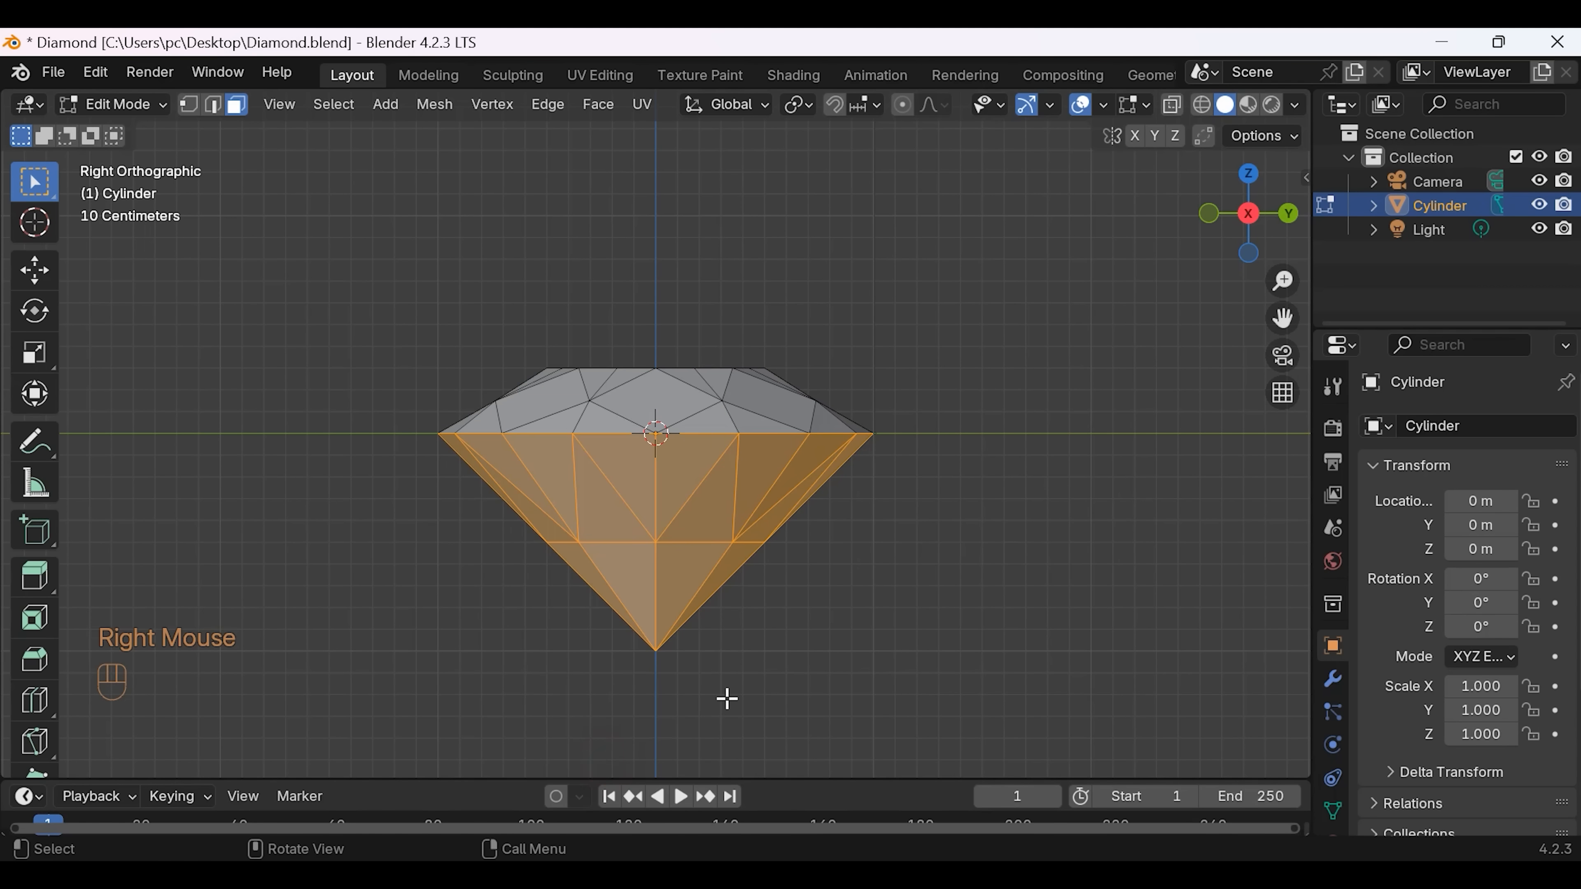
key("r")
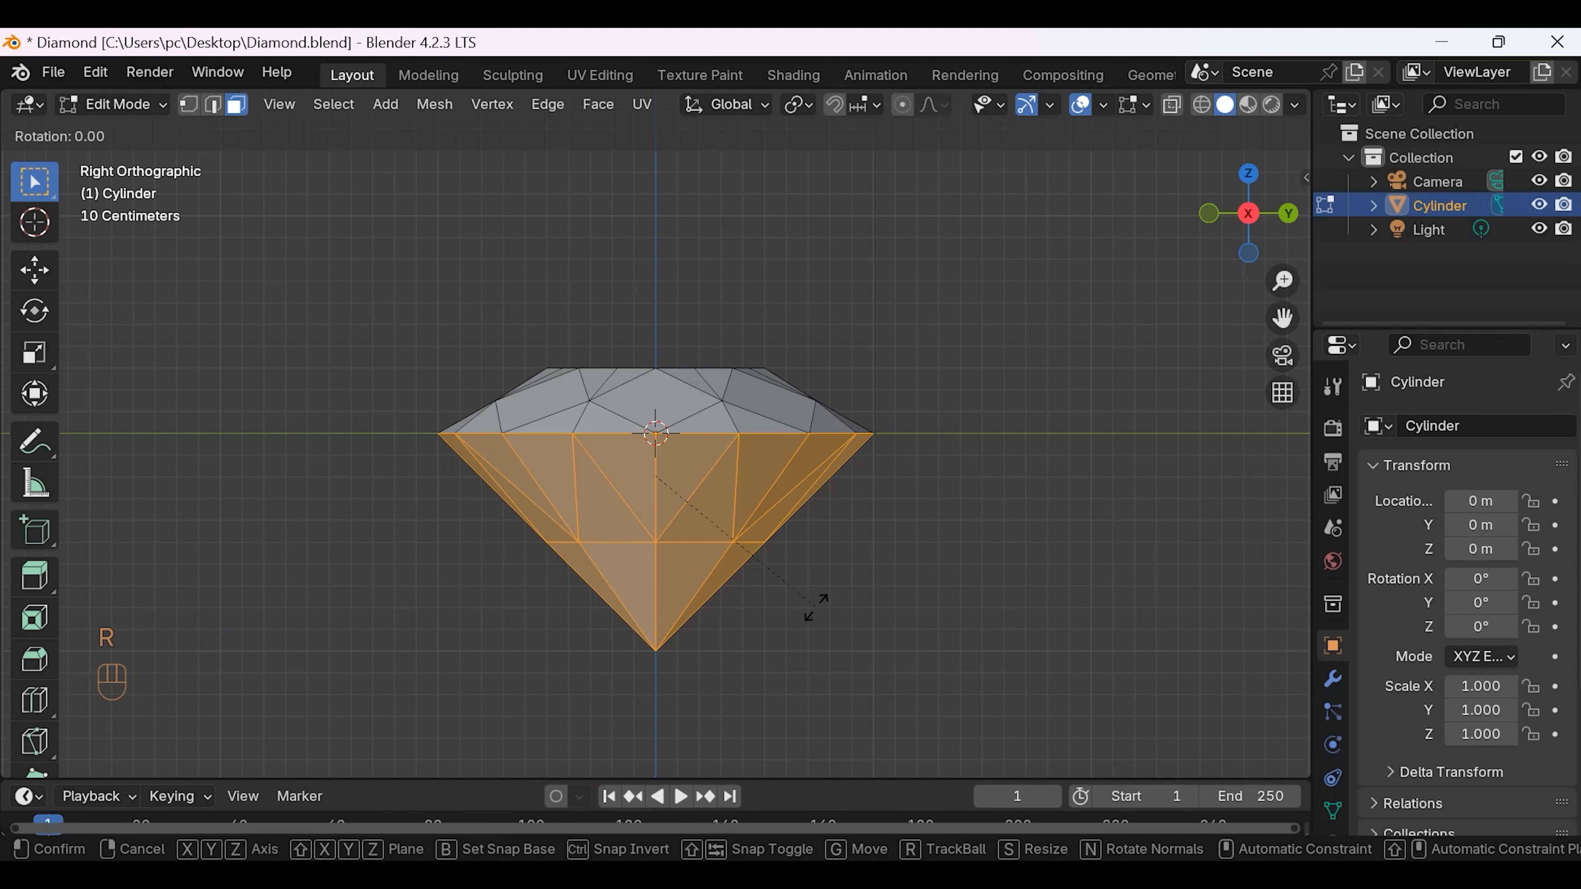
key("z")
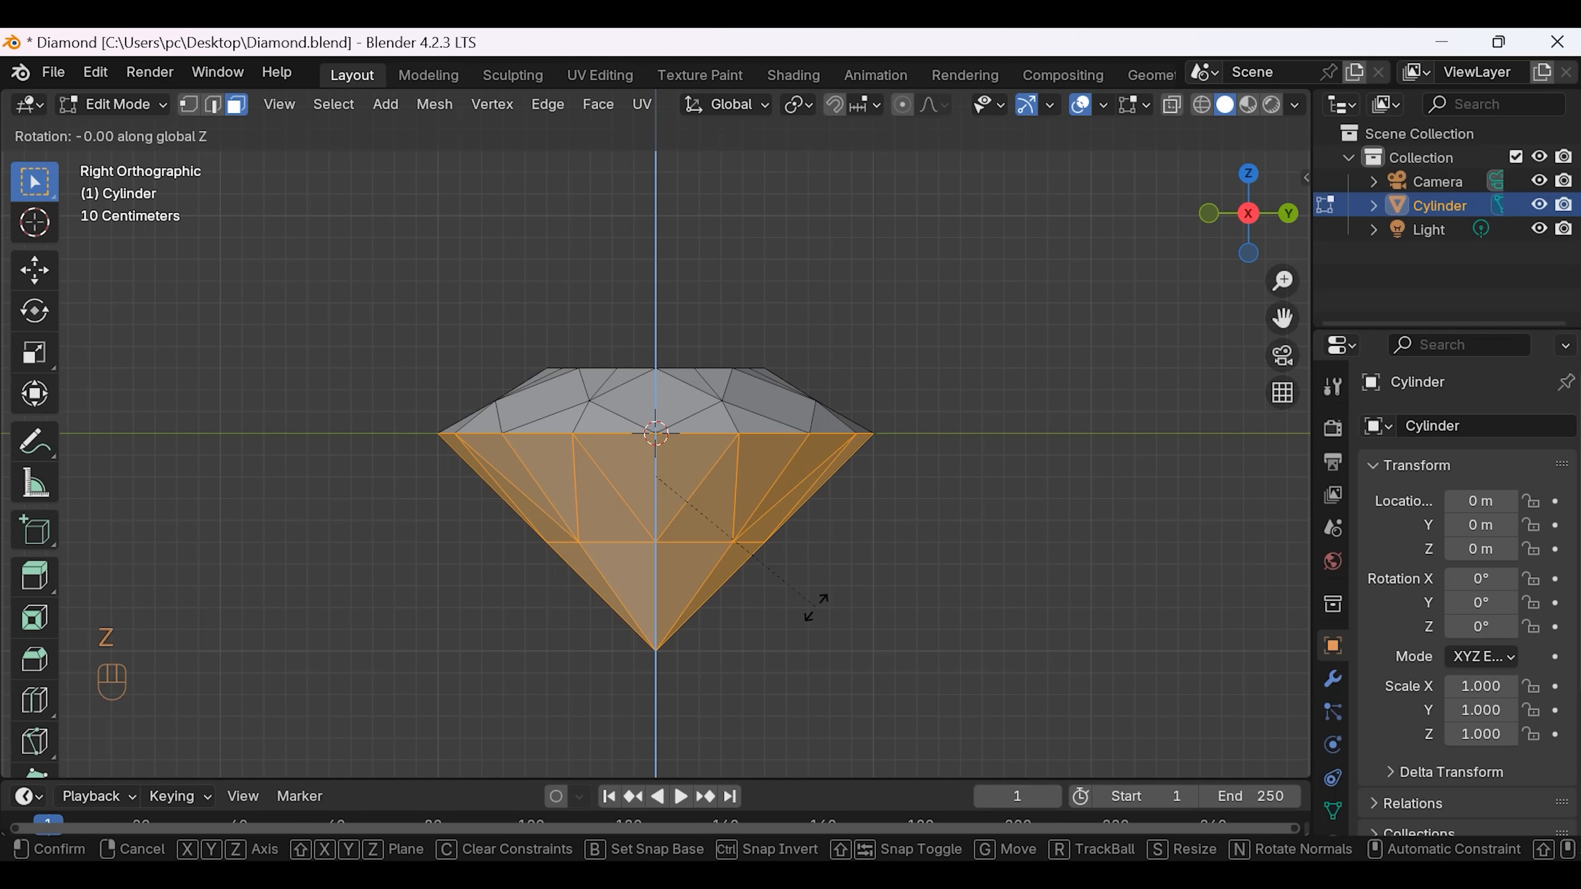
type("22.5")
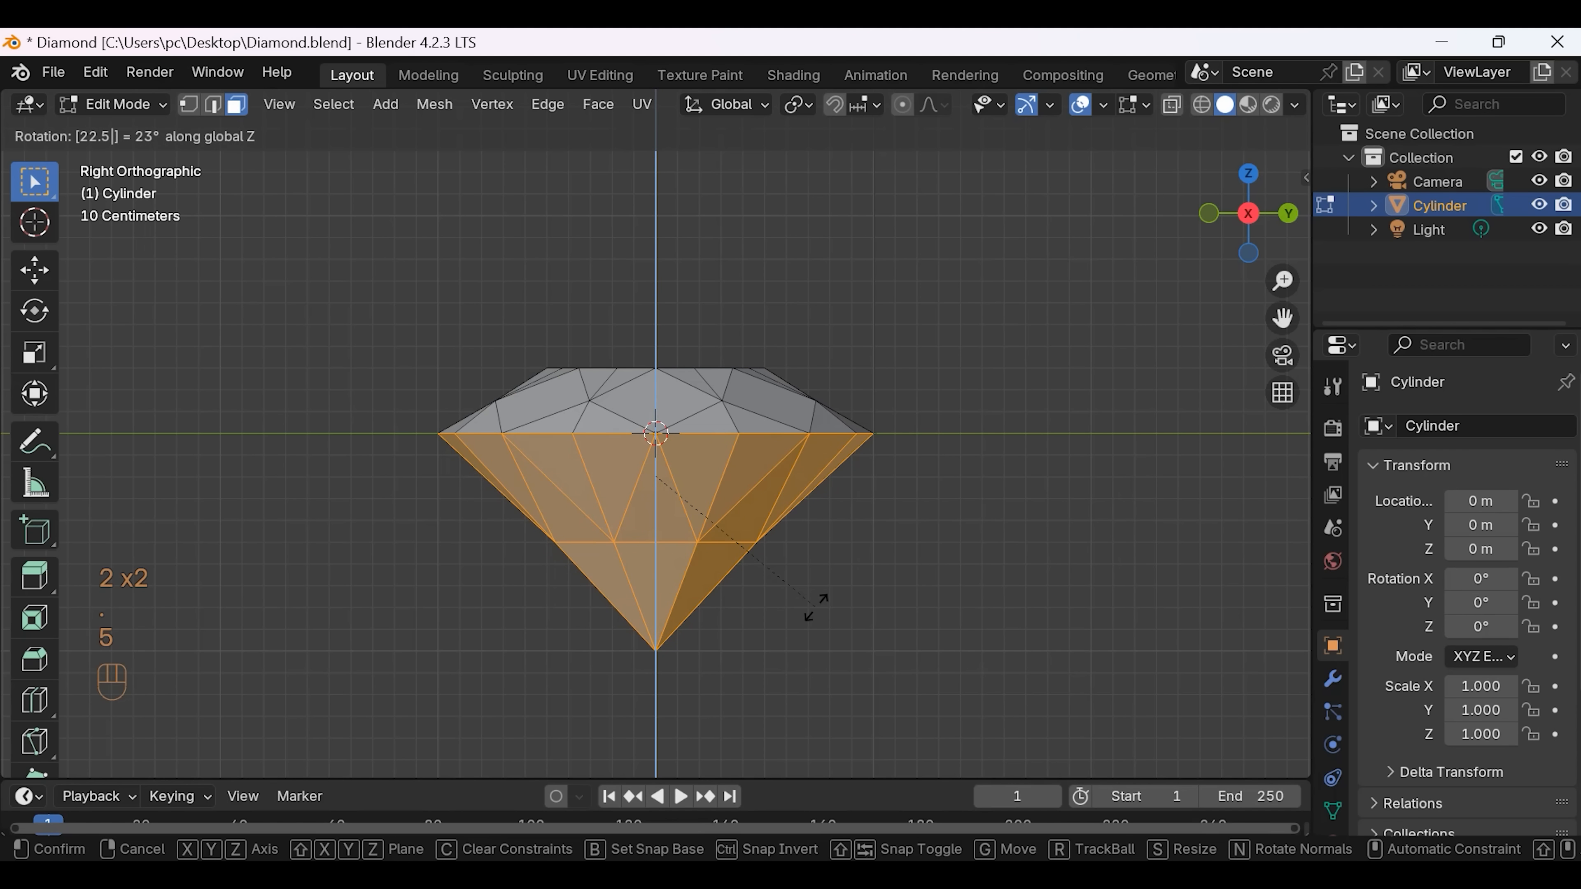
key("Return")
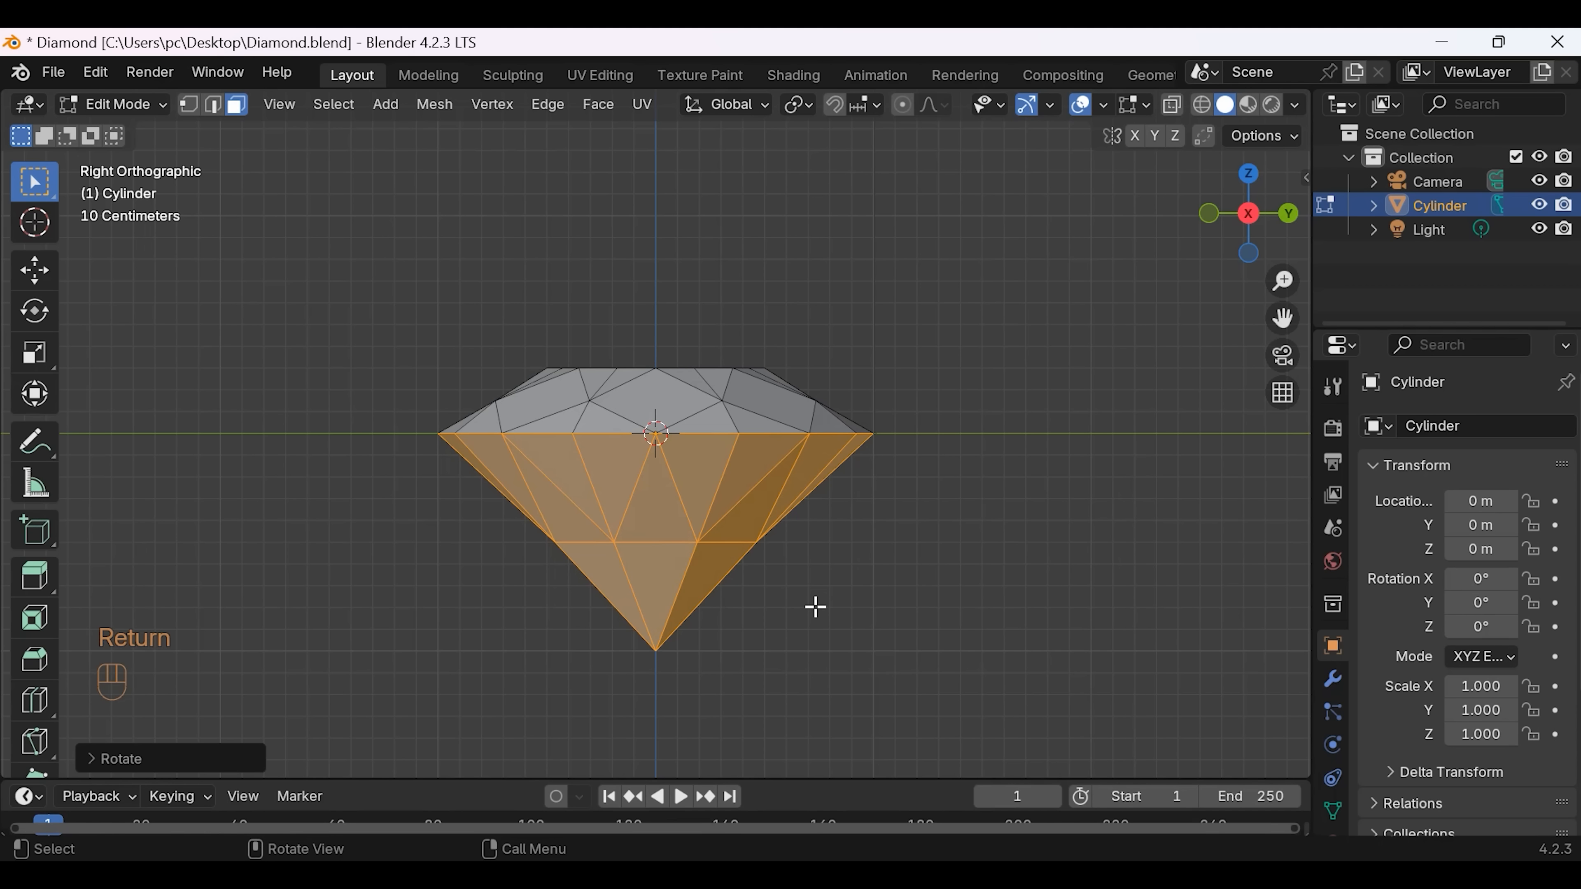
Step: Move the pavilion faces -0.05 m along Z to open a gap below the crown and deselect them
key("g")
key("z")
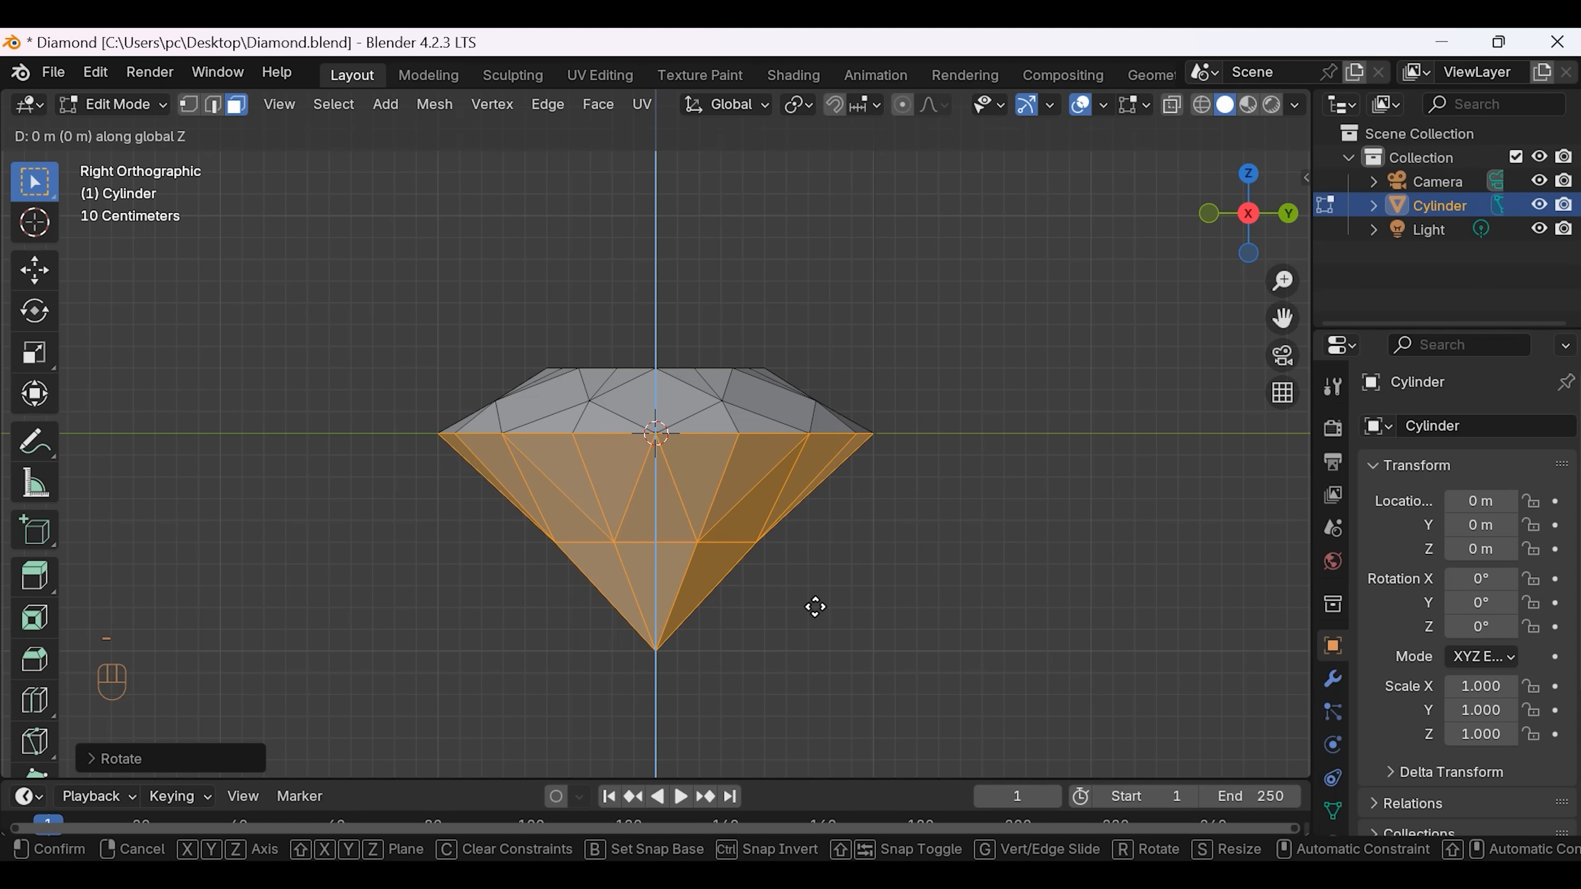
type("-0.05")
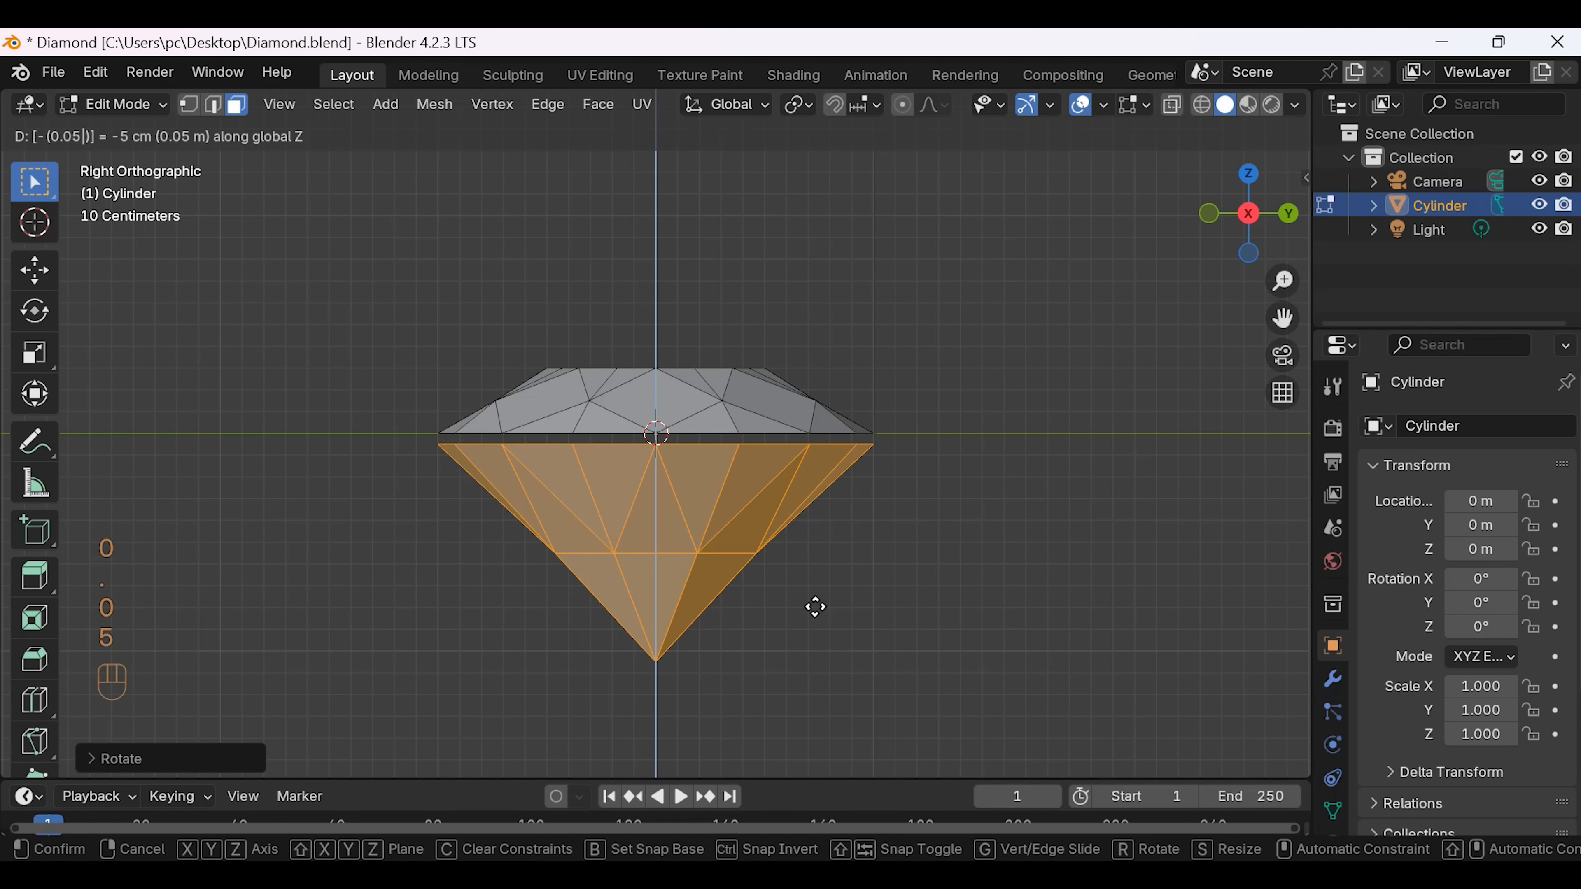
key("Return")
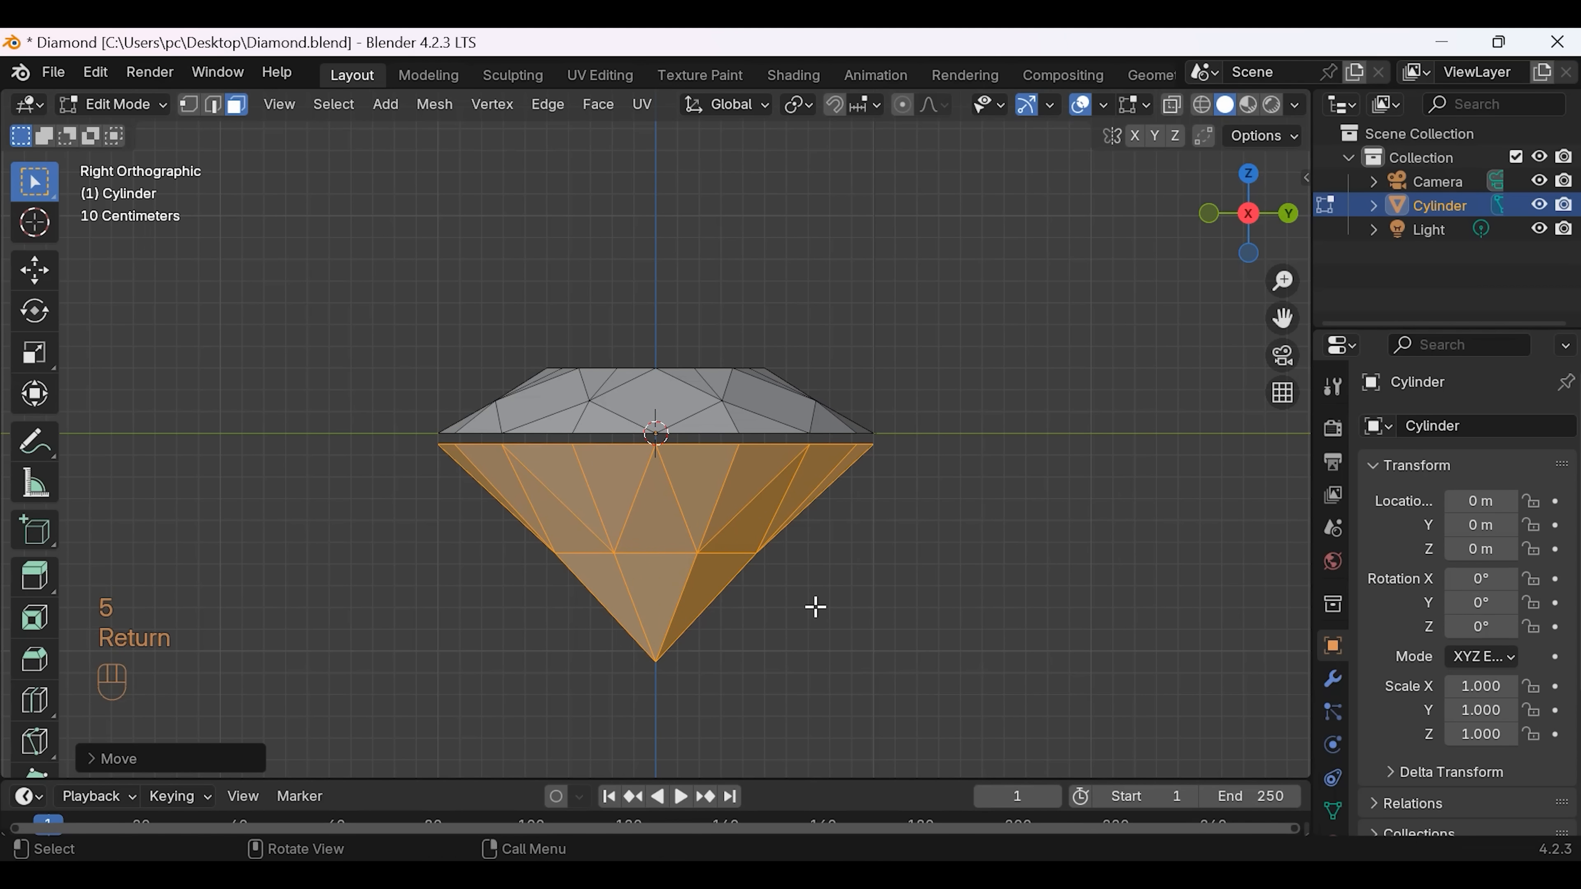
left_click(815, 608)
Step: Bridge the open edge loops between the crown and the pavilion all around the diamond to form a girdle band
left_click(191, 111)
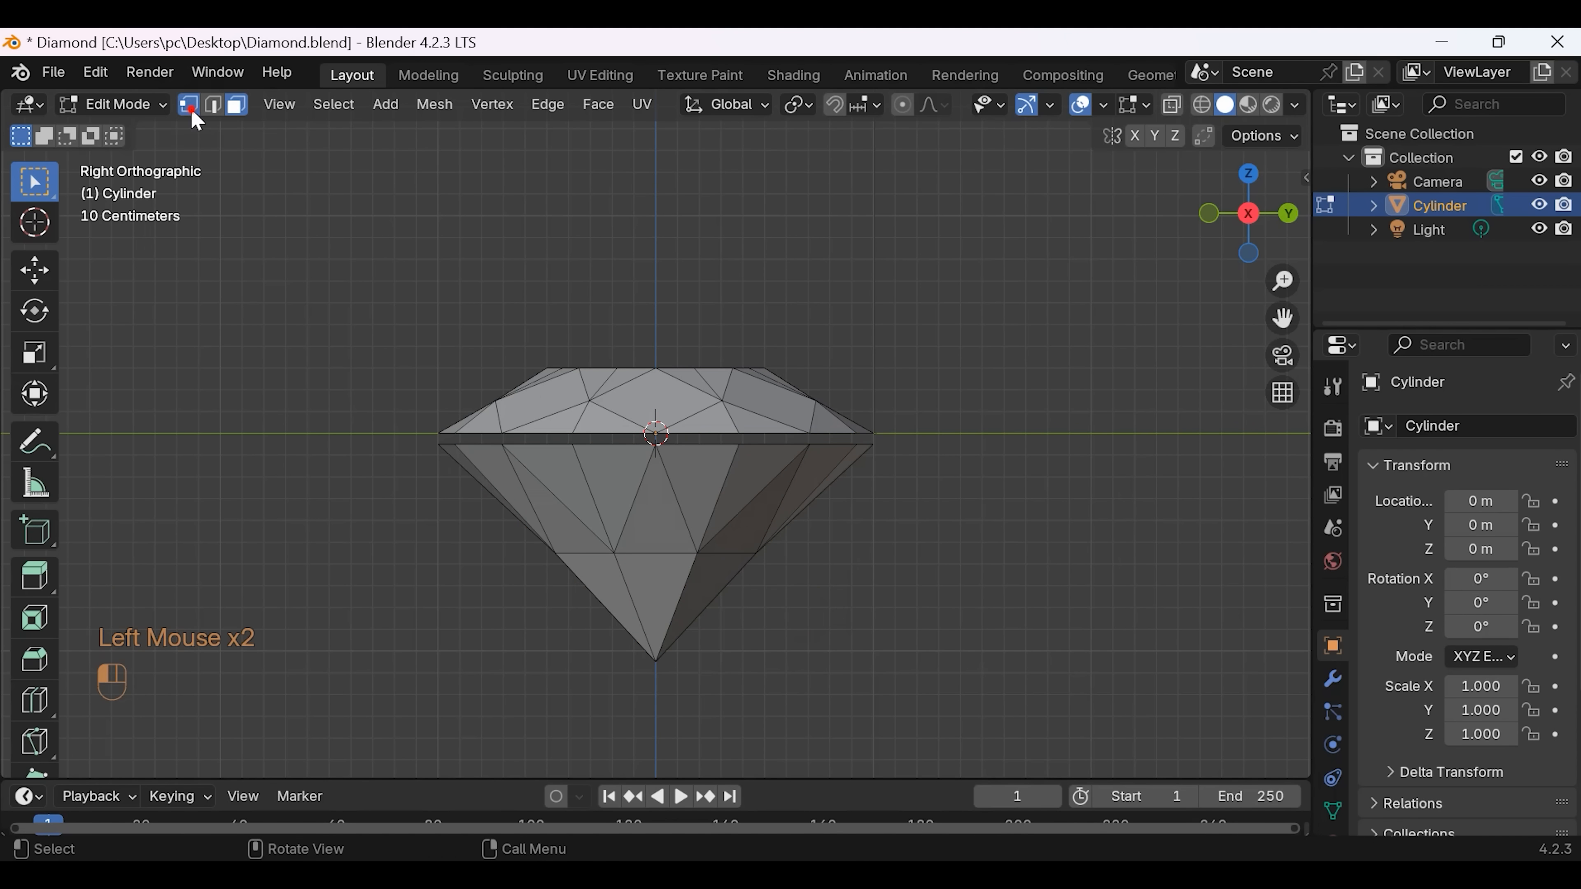
left_click_drag(407, 421, 899, 474)
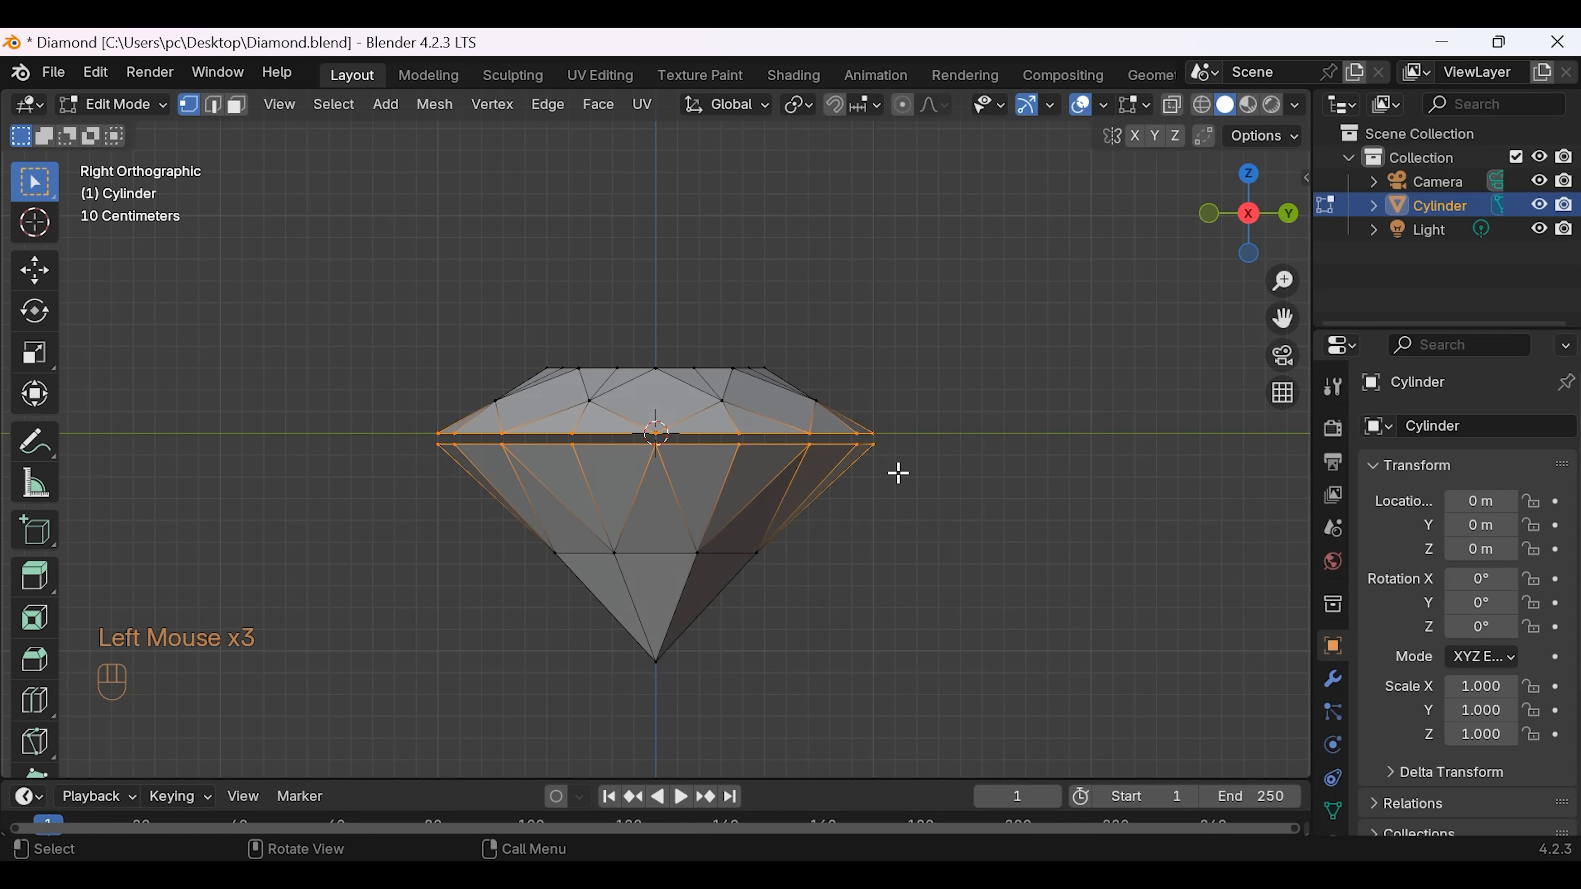
left_click_drag(1251, 219, 1254, 229)
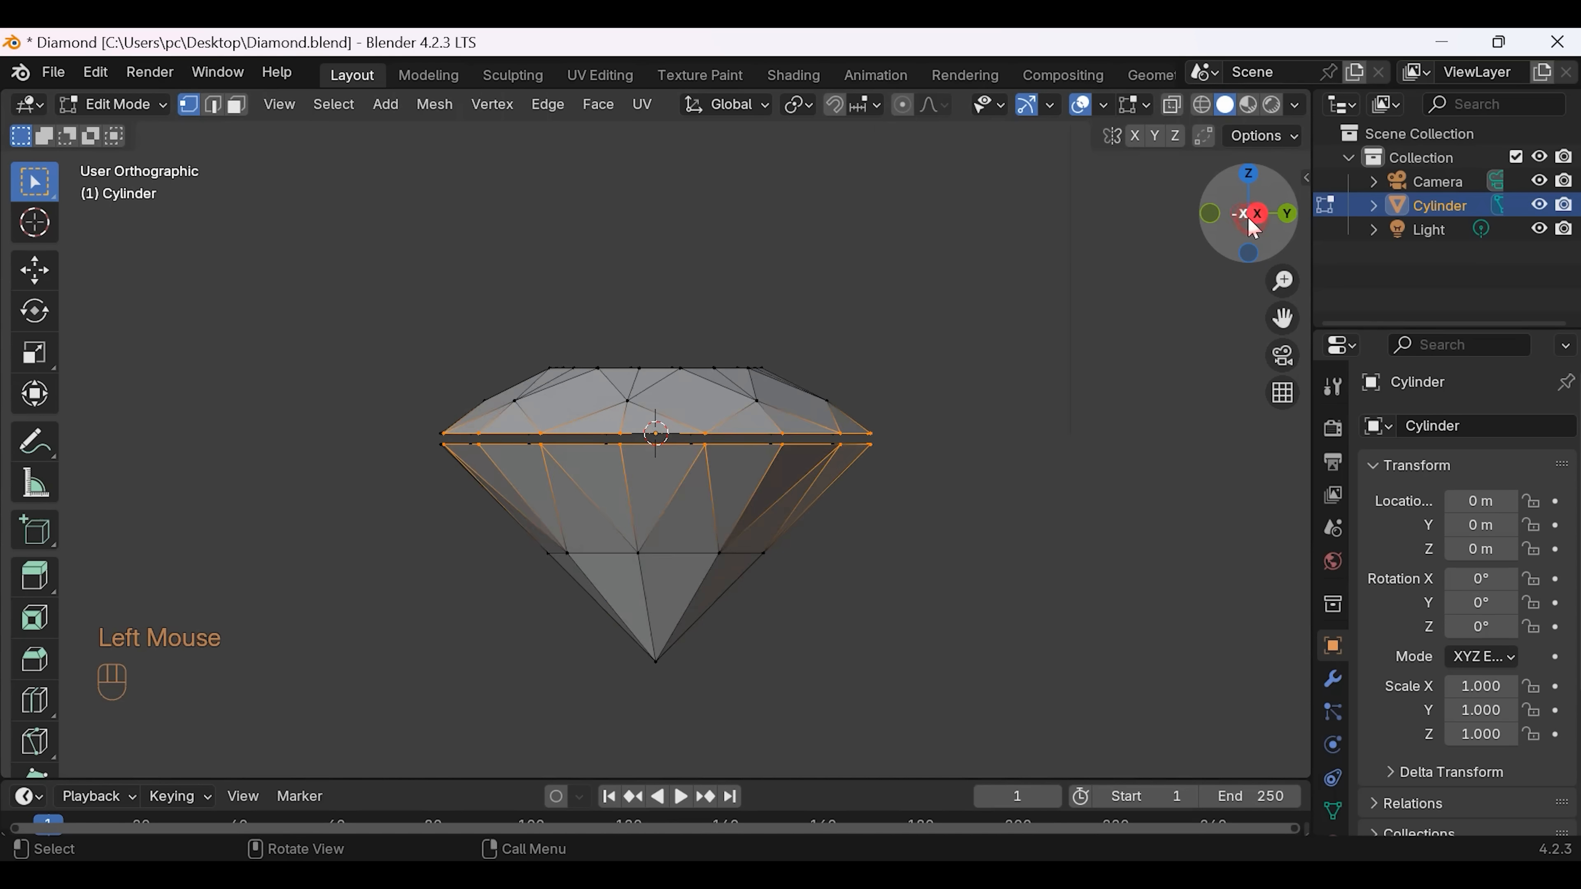
left_click_drag(395, 424, 904, 466, "shift")
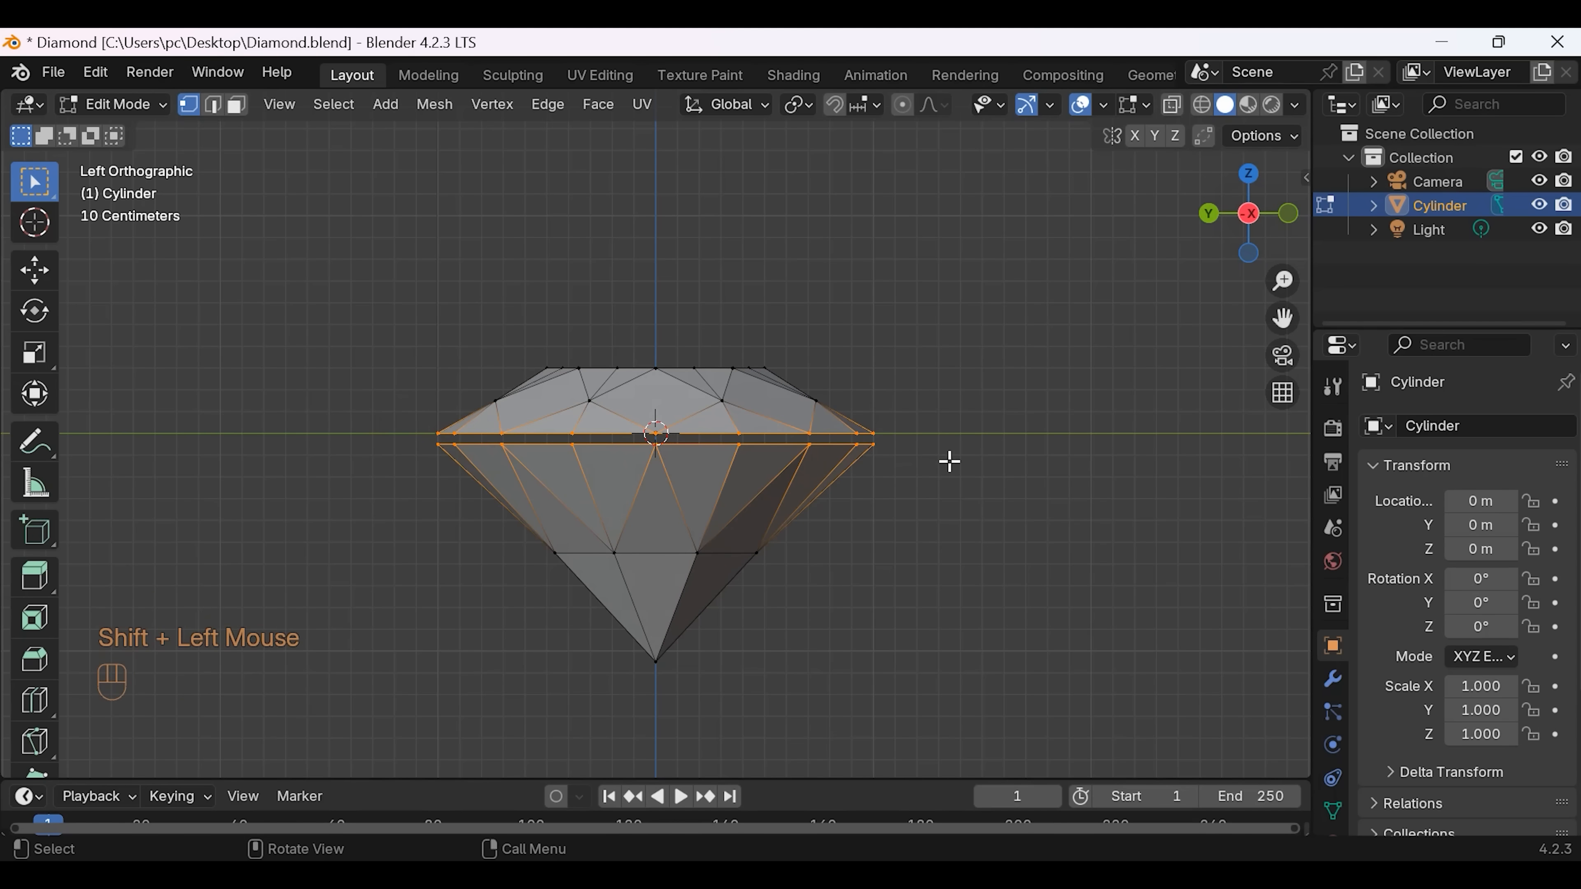
left_click(547, 104)
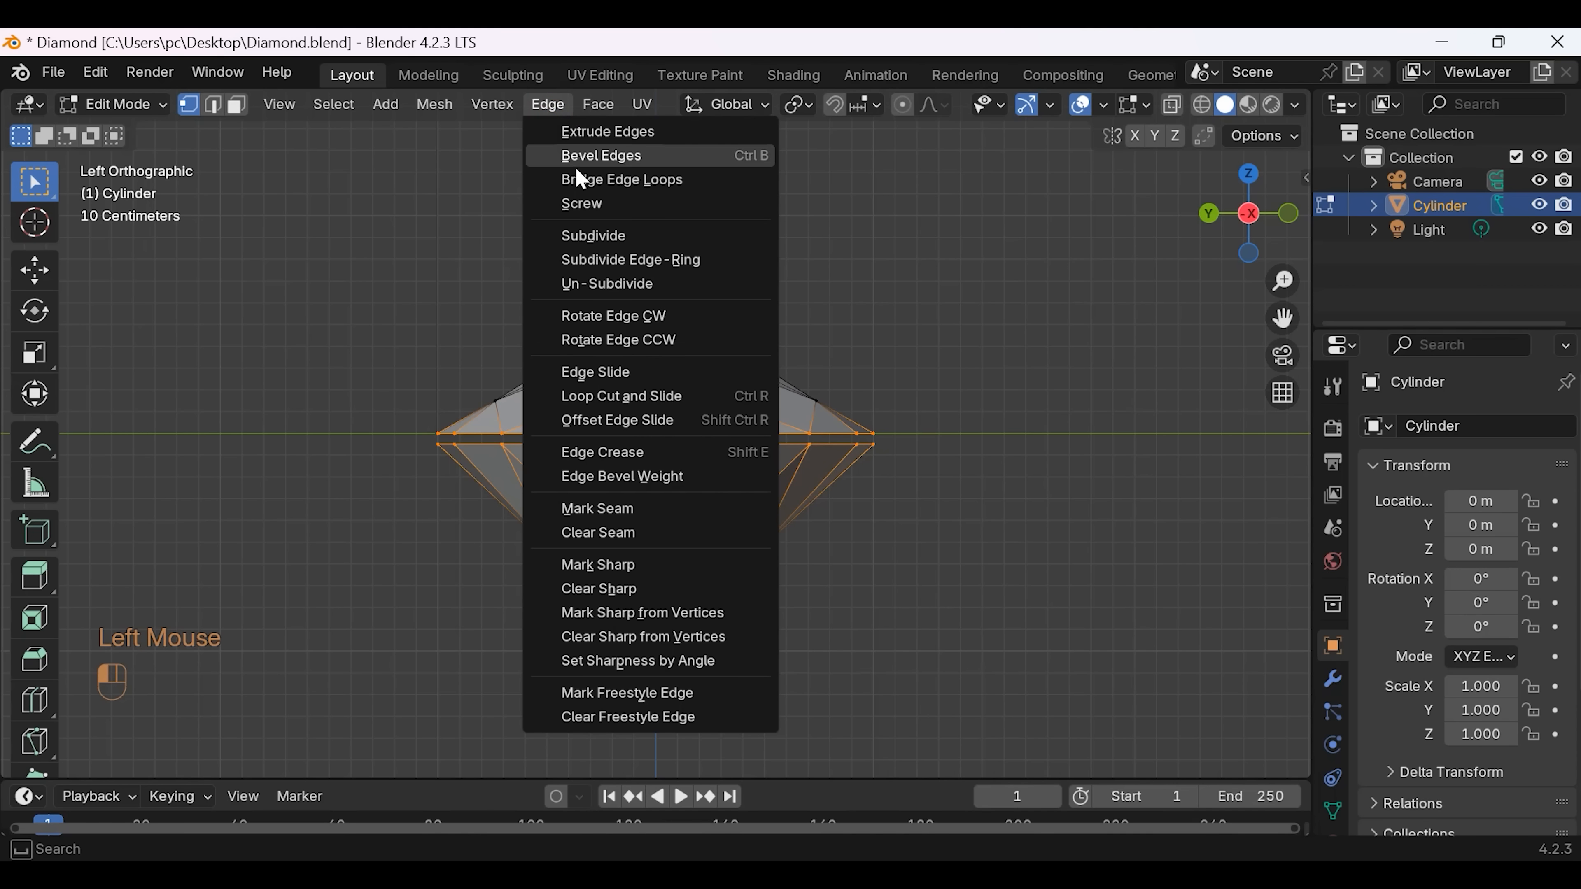
left_click(582, 179)
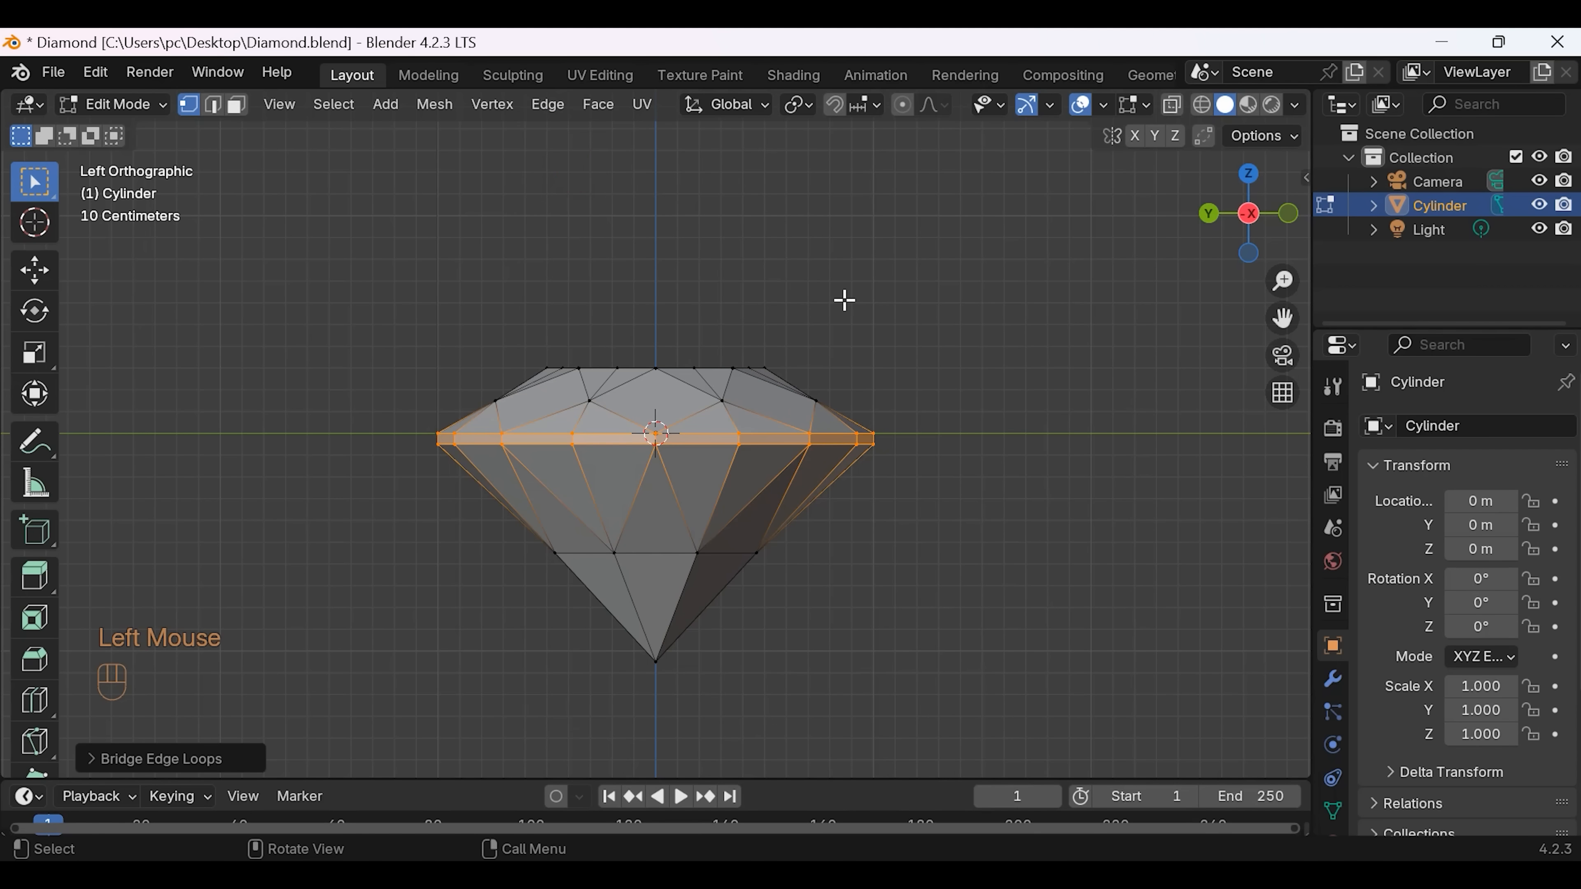
Step: Subdivide the girdle band between the crown and the pavilion and deselect it
right_click(715, 439)
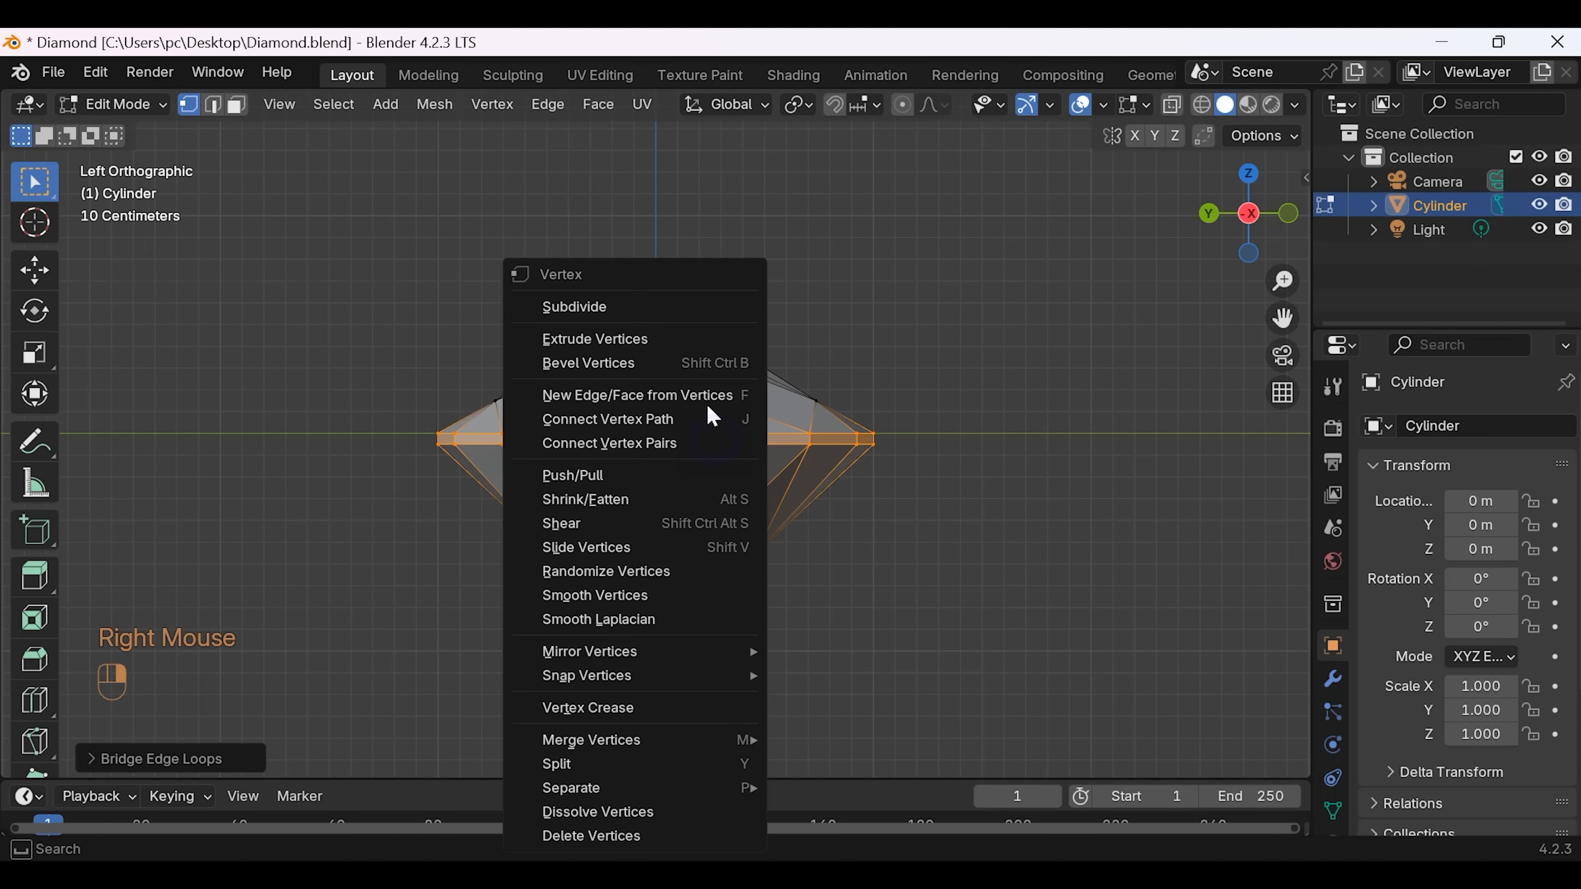
left_click(628, 310)
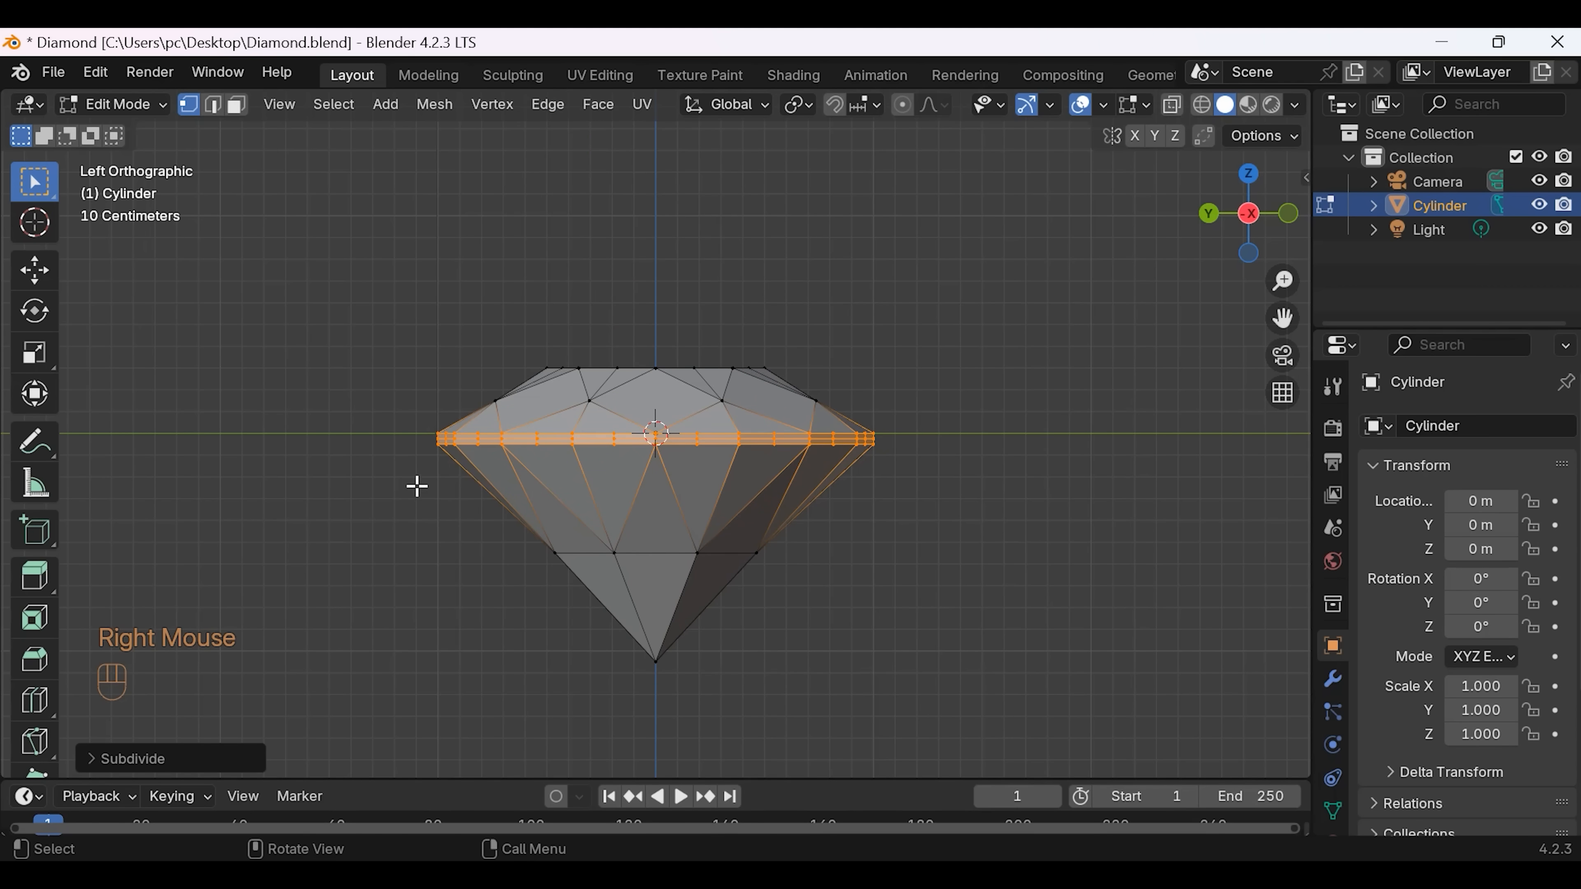
scroll(417, 479, "up", 4)
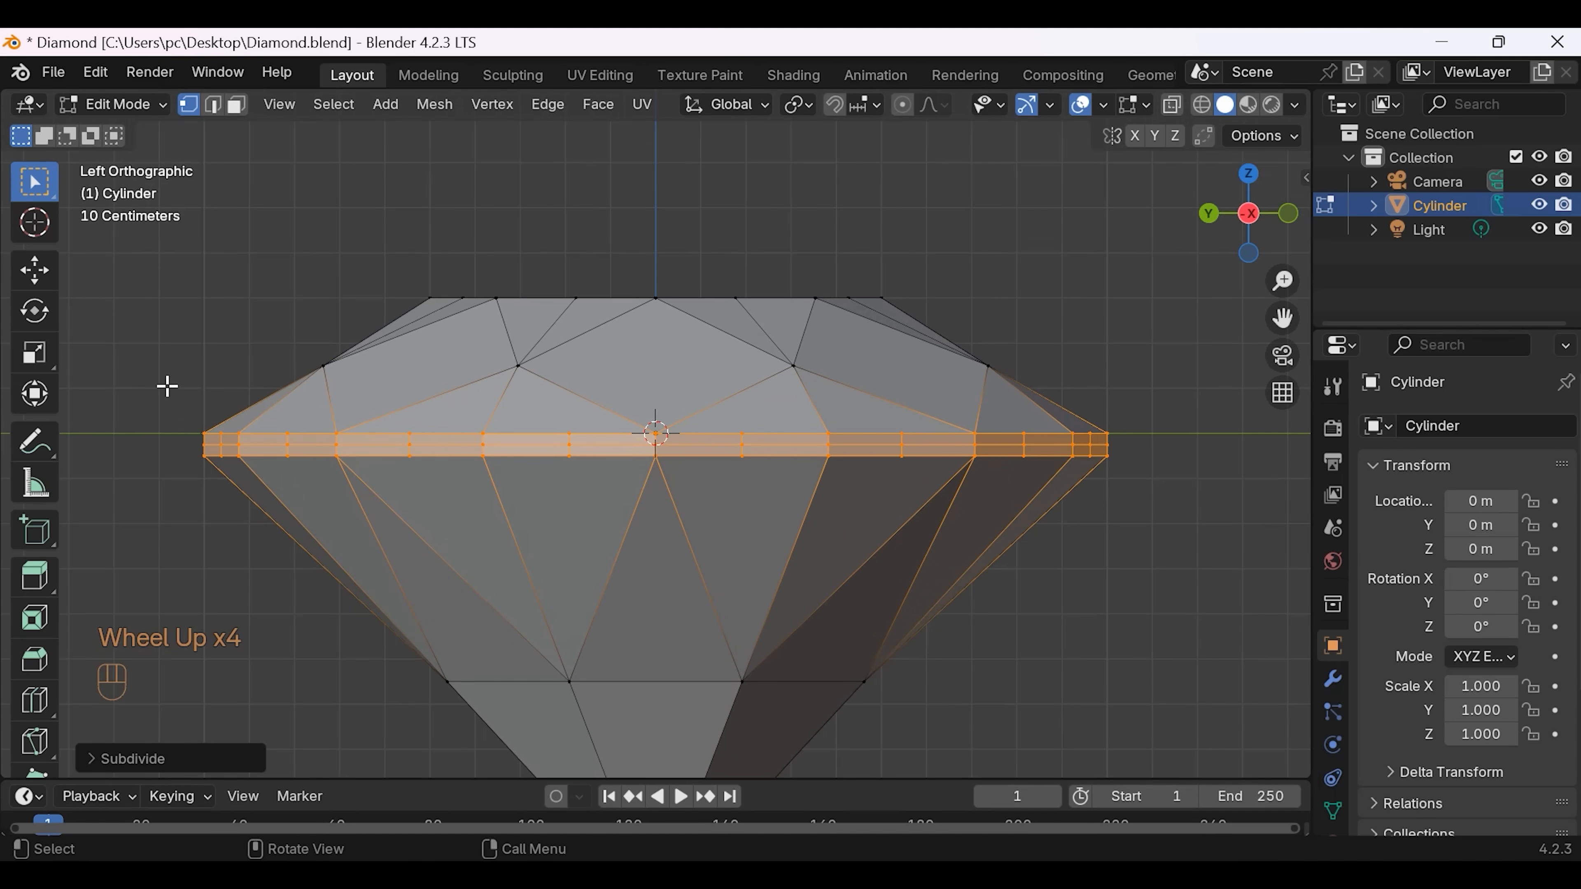
left_click(190, 438)
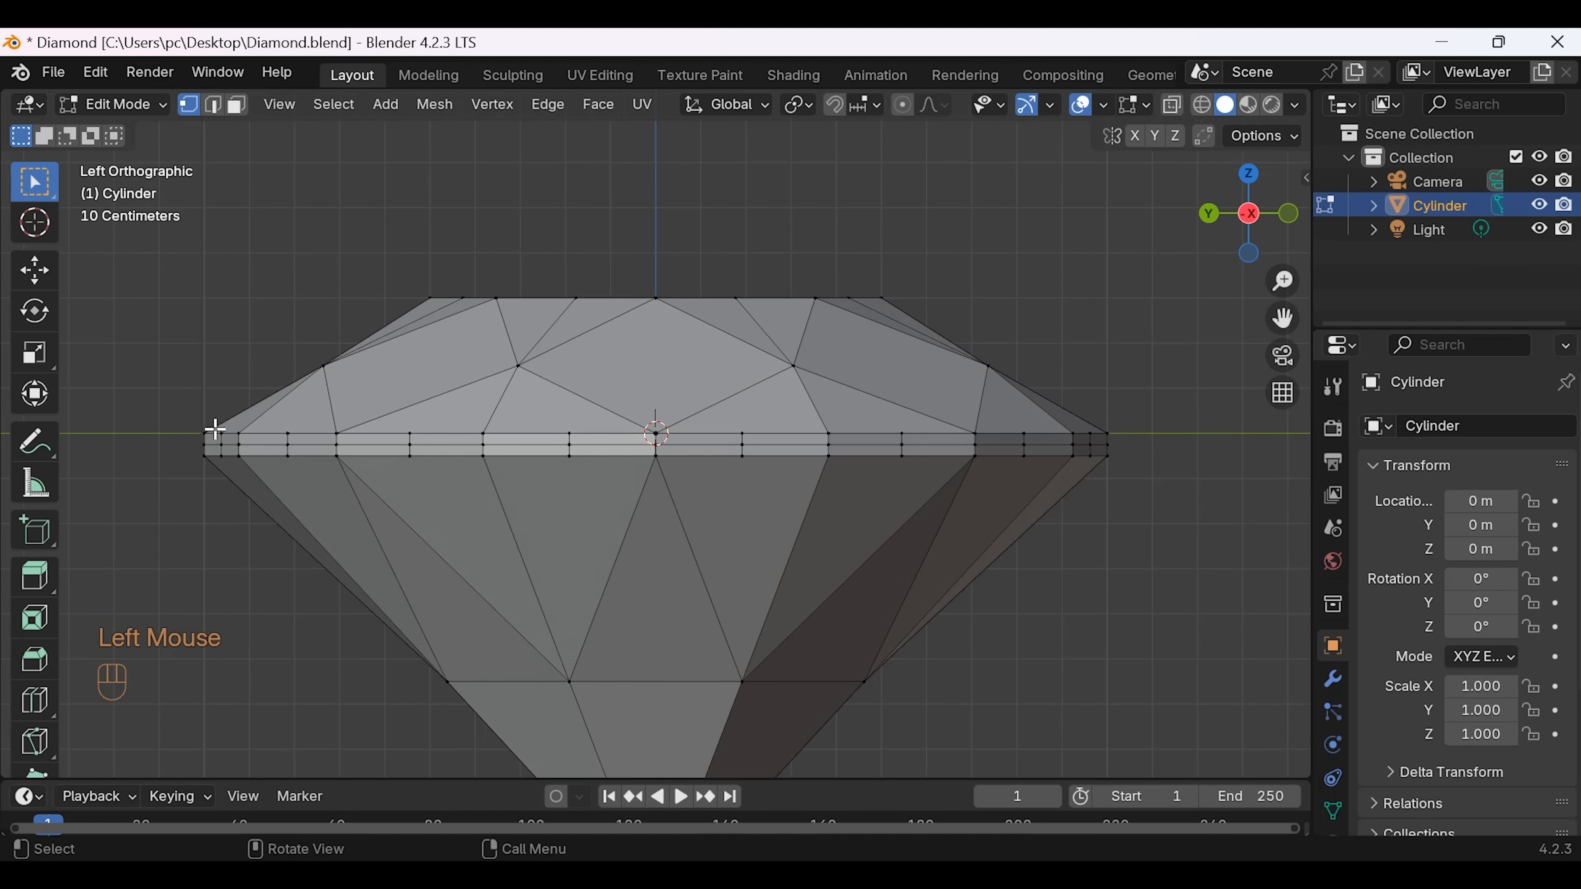
Step: Scale the midpoint vertex columns between the girdle's corner edges, on both the front and back sides, by 0.5 along Z
left_click(219, 447)
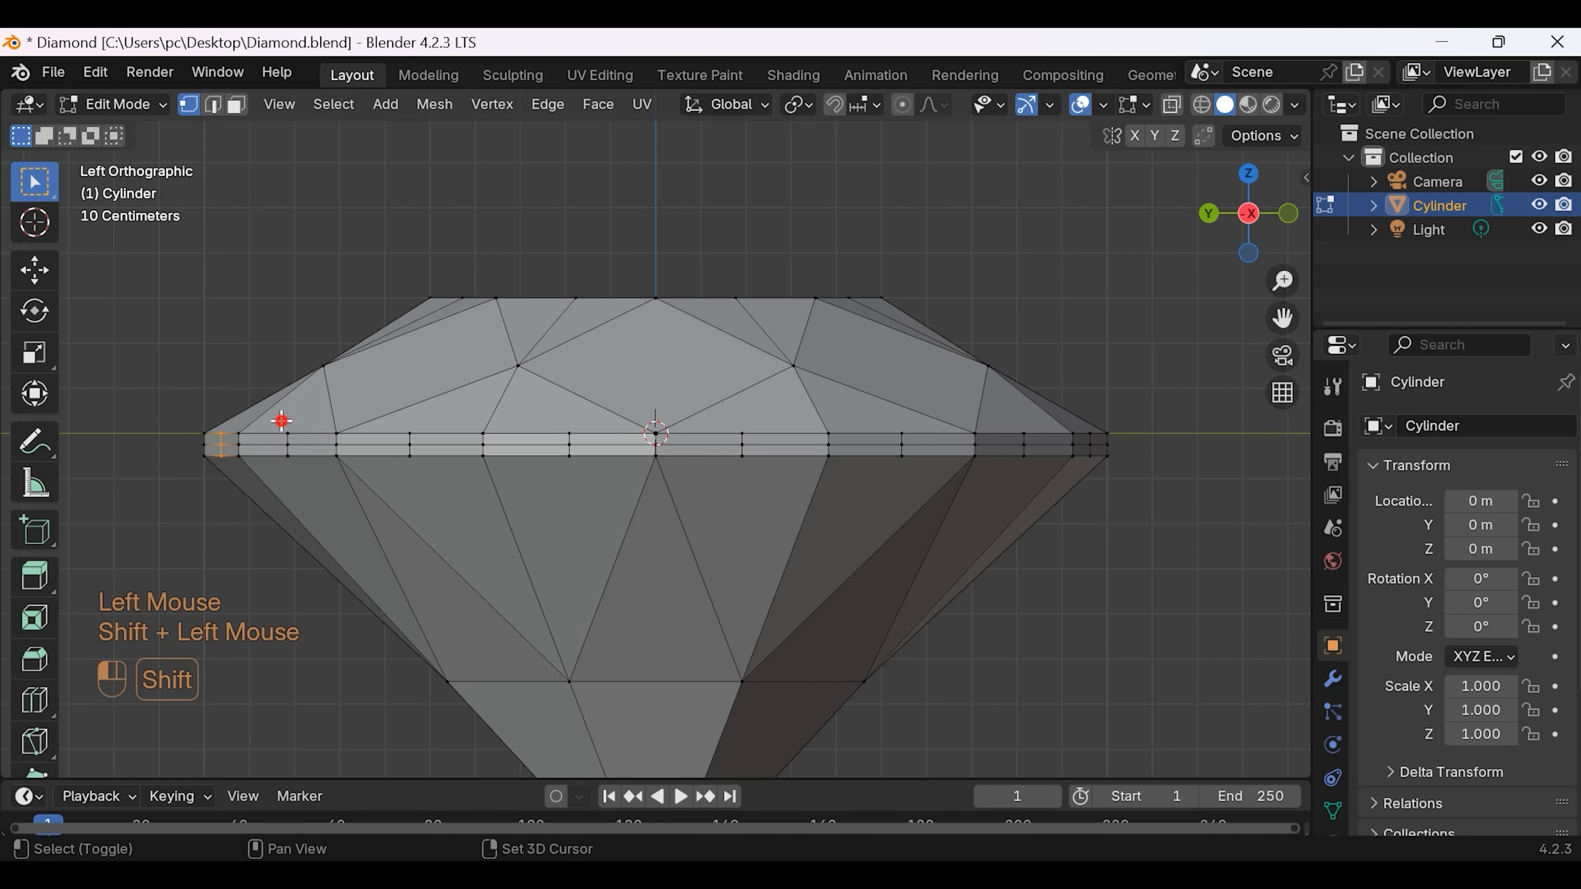
left_click(290, 452, "shift")
left_click(405, 431, "shift")
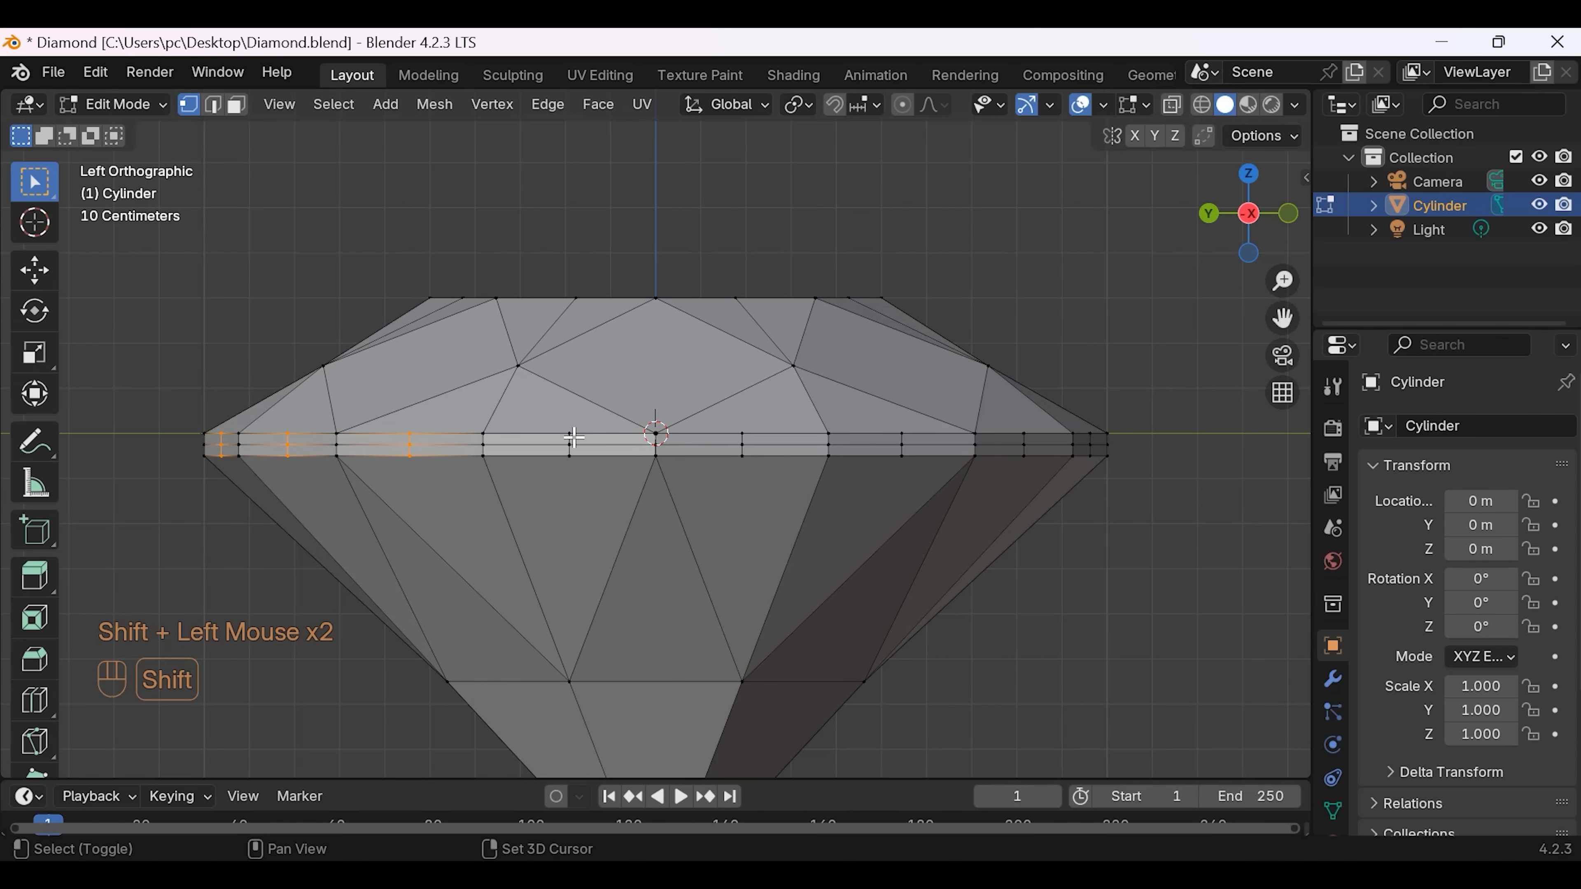
left_click_drag(558, 427, 592, 472, "shift")
left_click_drag(723, 423, 753, 470, "shift")
left_click_drag(882, 426, 909, 470, "shift")
left_click_drag(1012, 429, 1040, 480, "shift")
left_click_drag(1082, 427, 1108, 476, "shift")
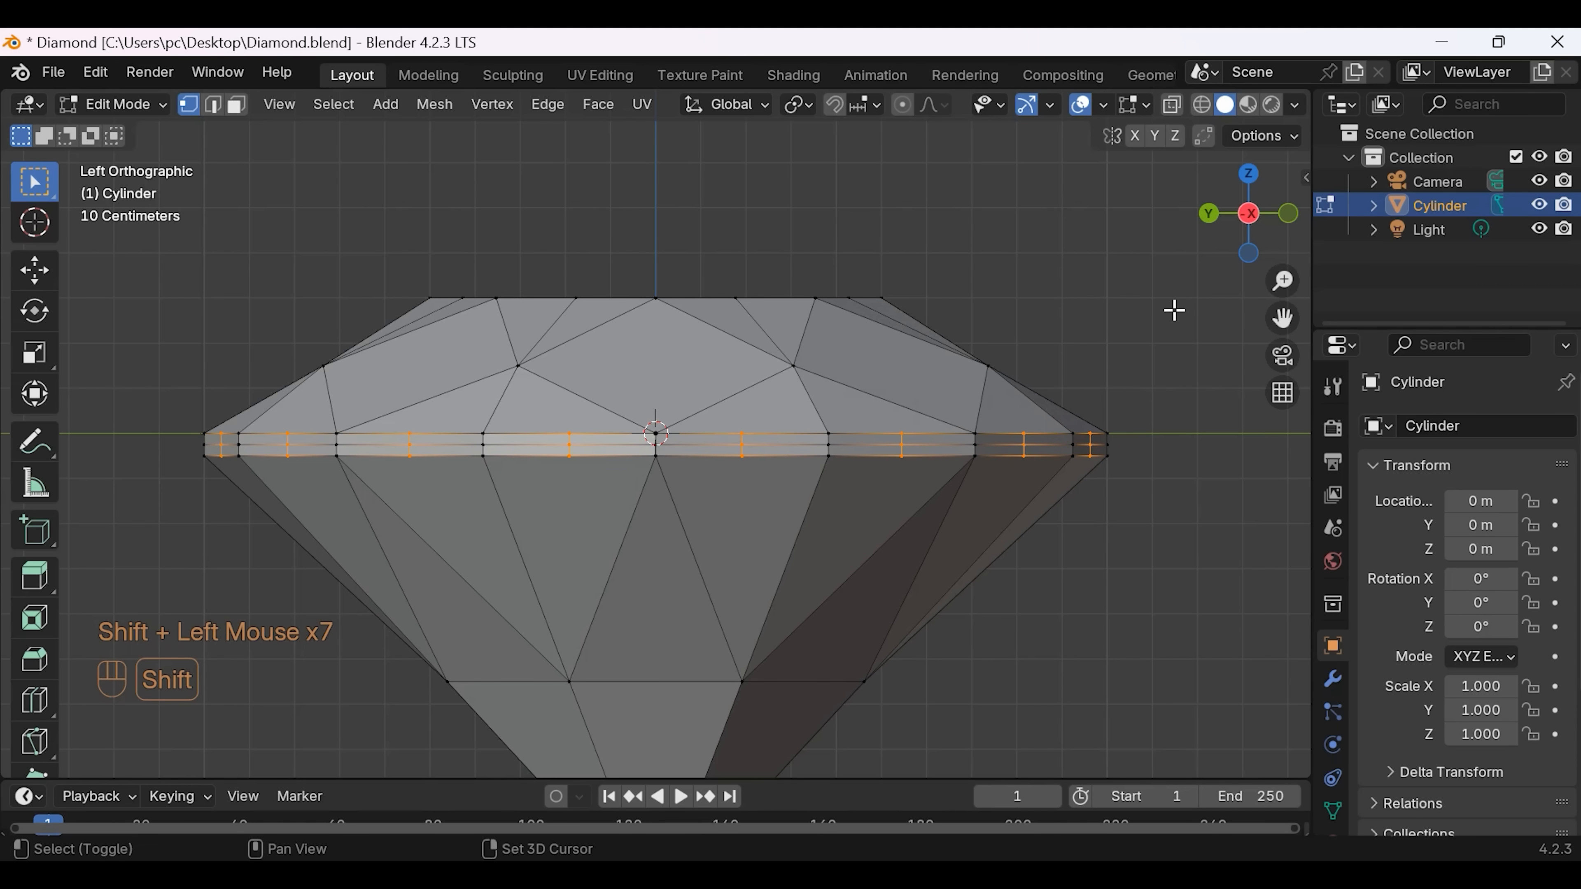
left_click(1250, 215)
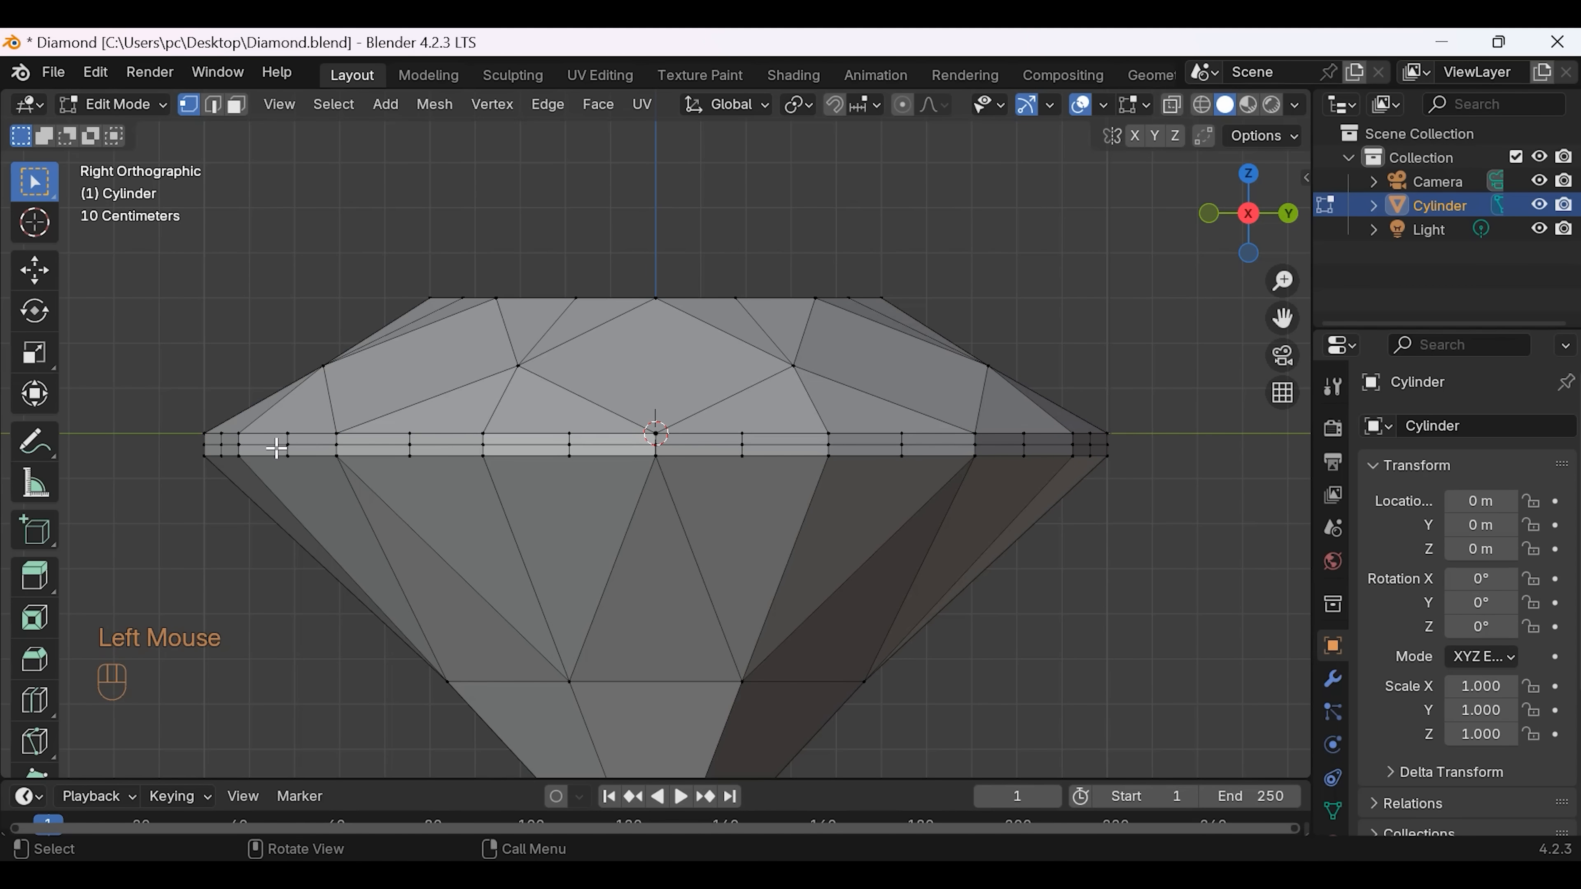
left_click_drag(215, 430, 291, 461, "shift")
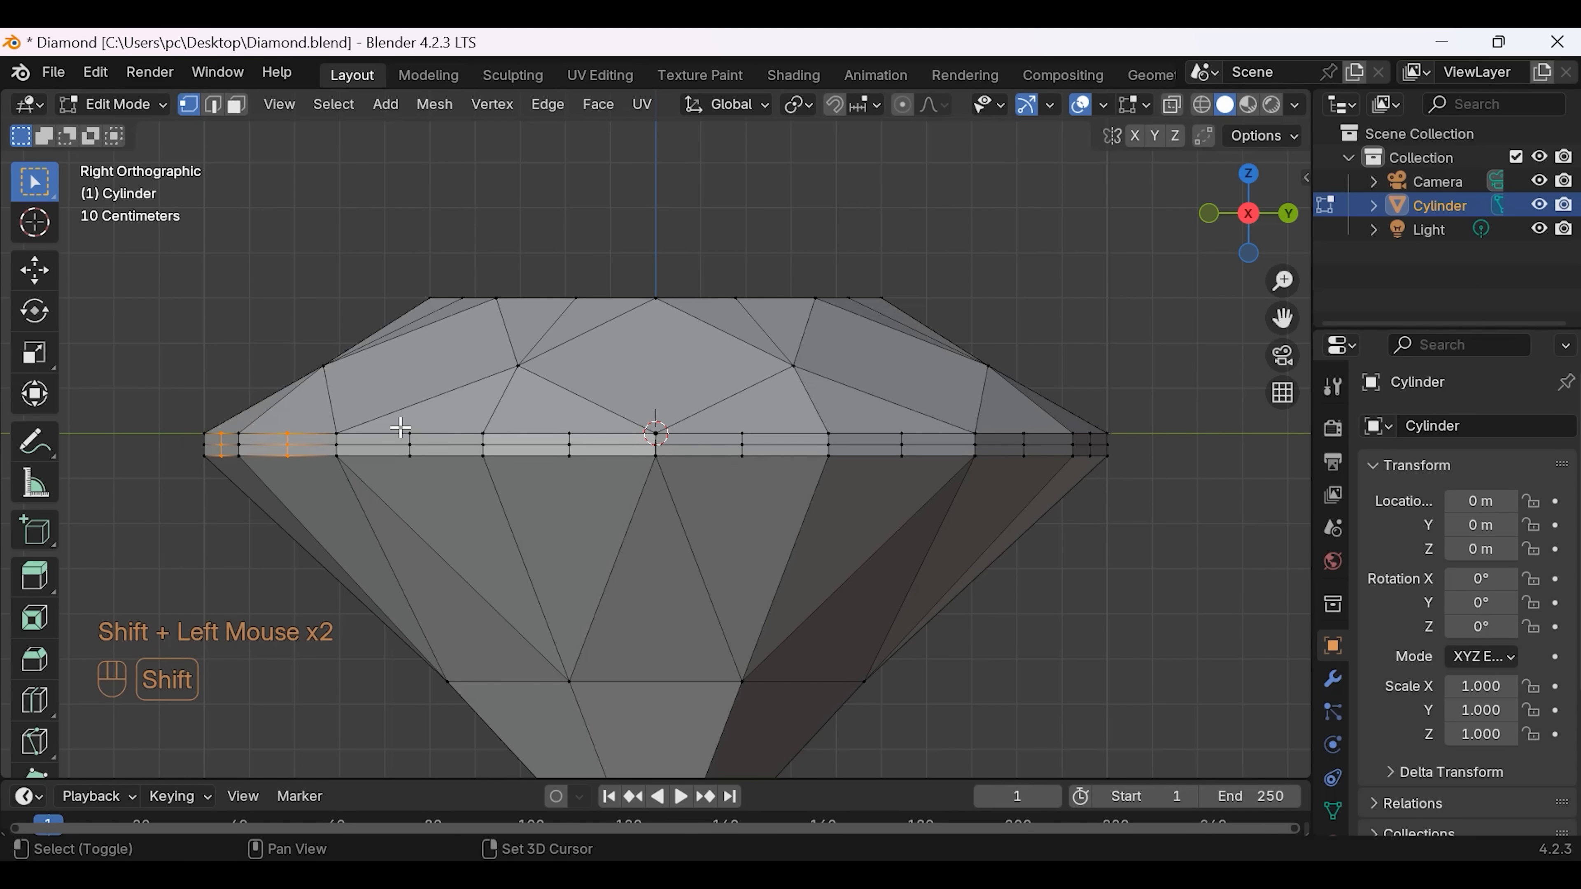
left_click_drag(399, 428, 423, 465, "shift")
left_click_drag(552, 414, 579, 475, "shift")
left_click_drag(735, 428, 754, 480, "shift")
left_click_drag(884, 424, 913, 472, "shift")
left_click_drag(1013, 422, 1045, 491, "shift")
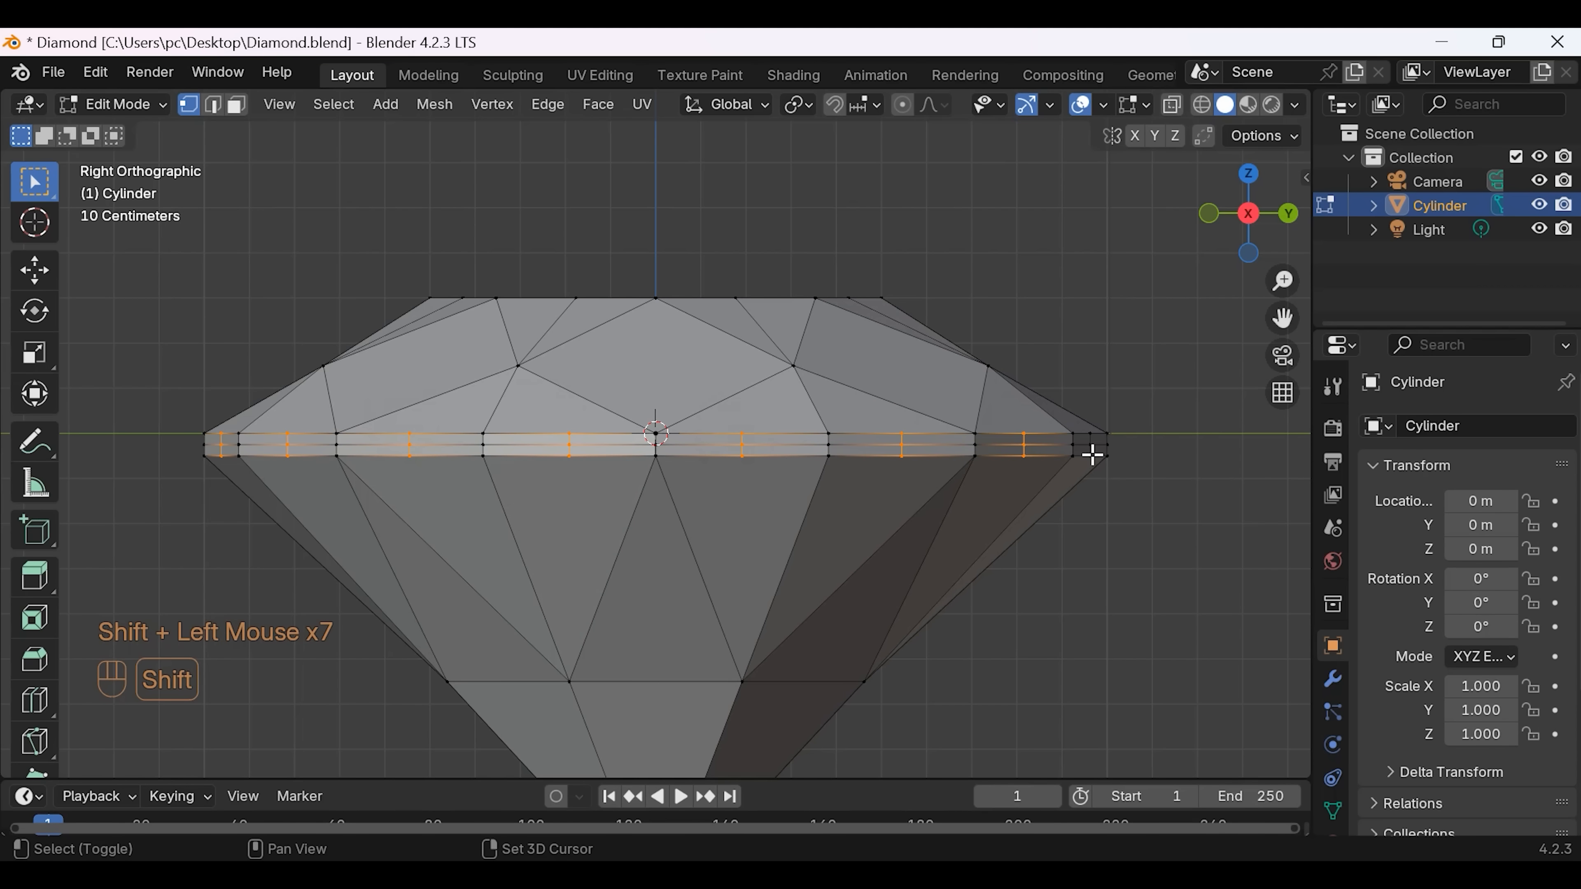
left_click_drag(1080, 428, 1094, 464, "shift")
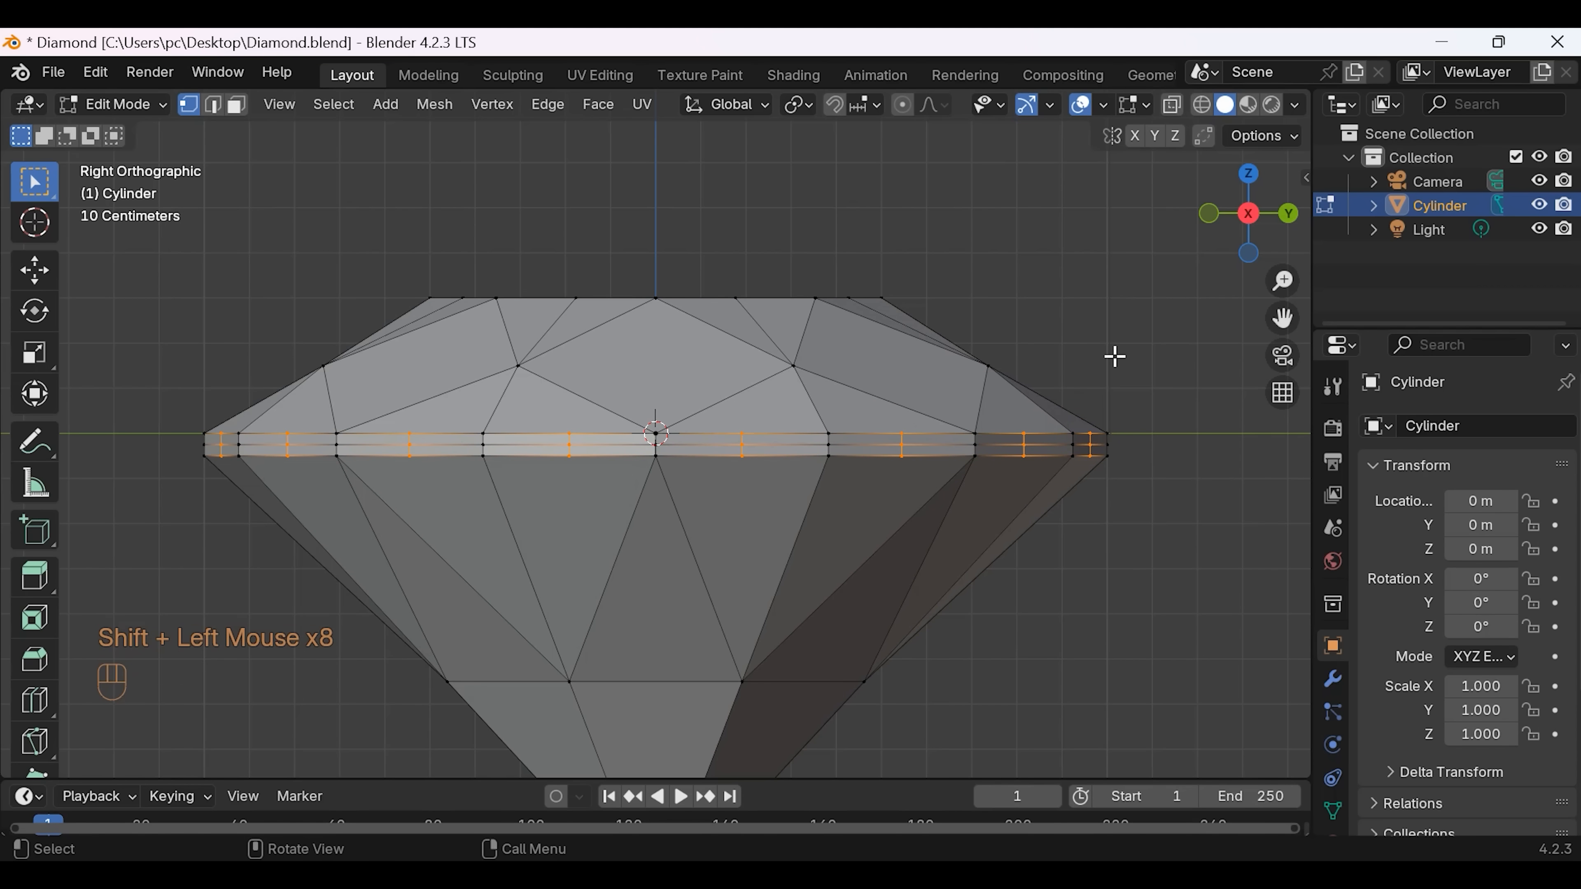
key("s")
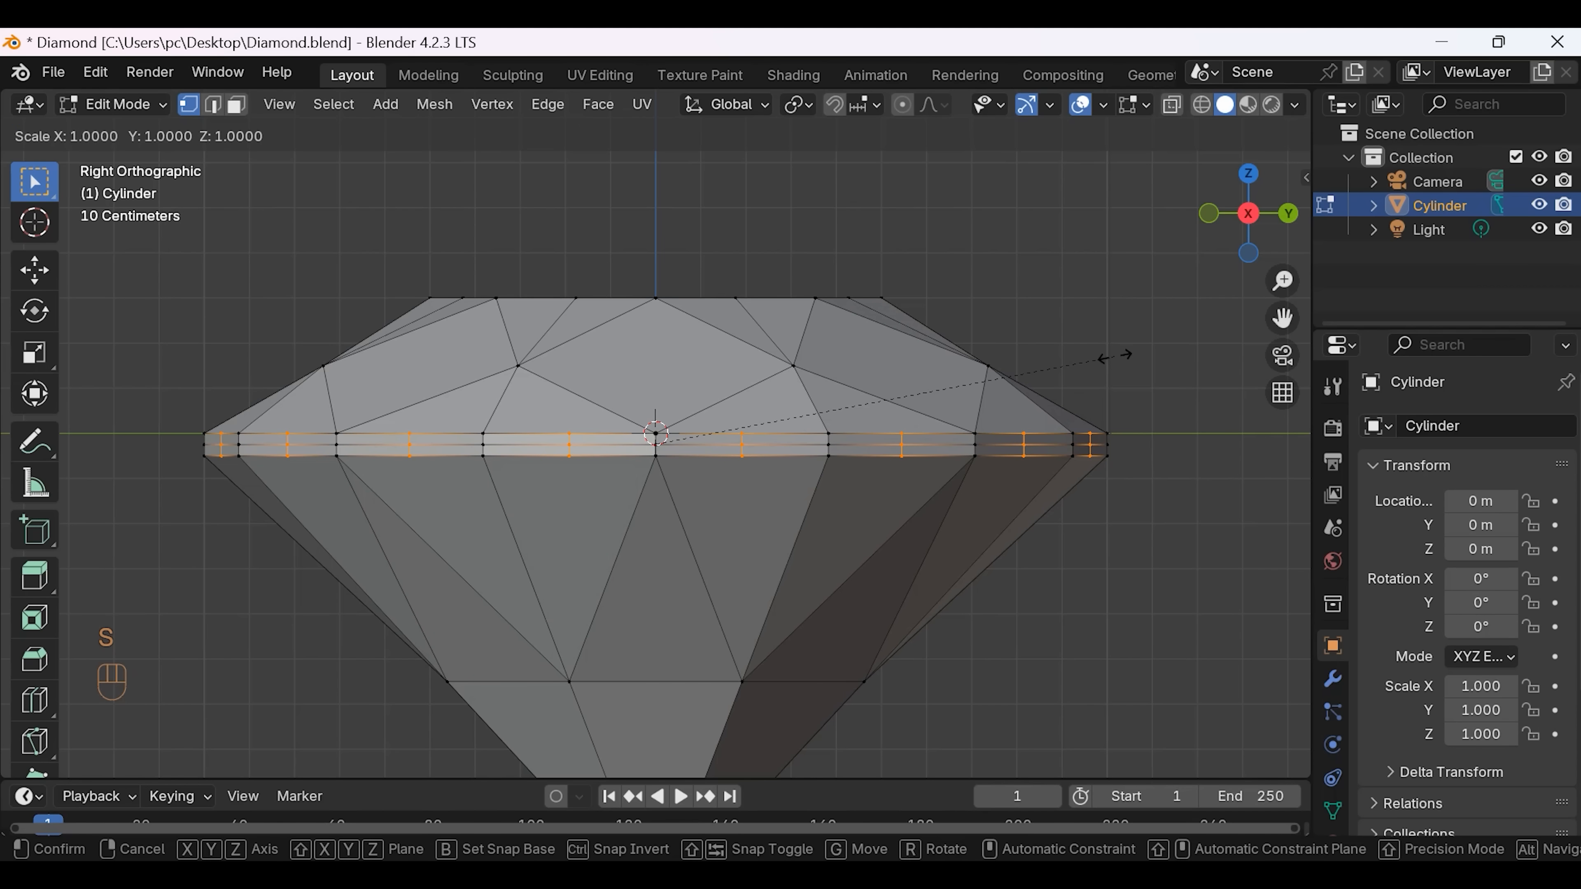
key("z")
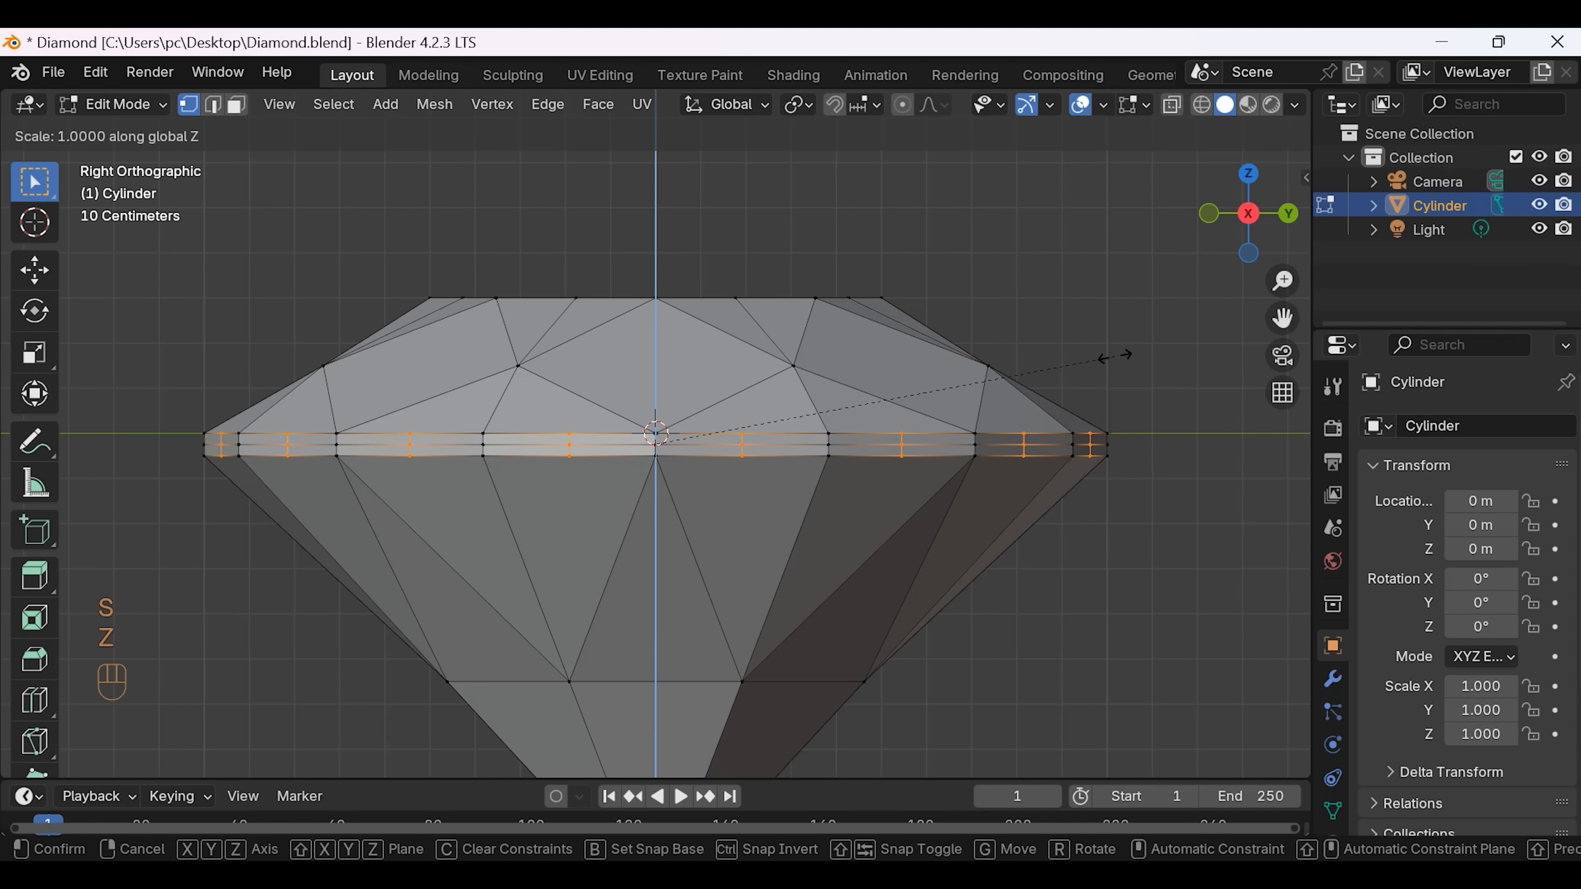
type("0")
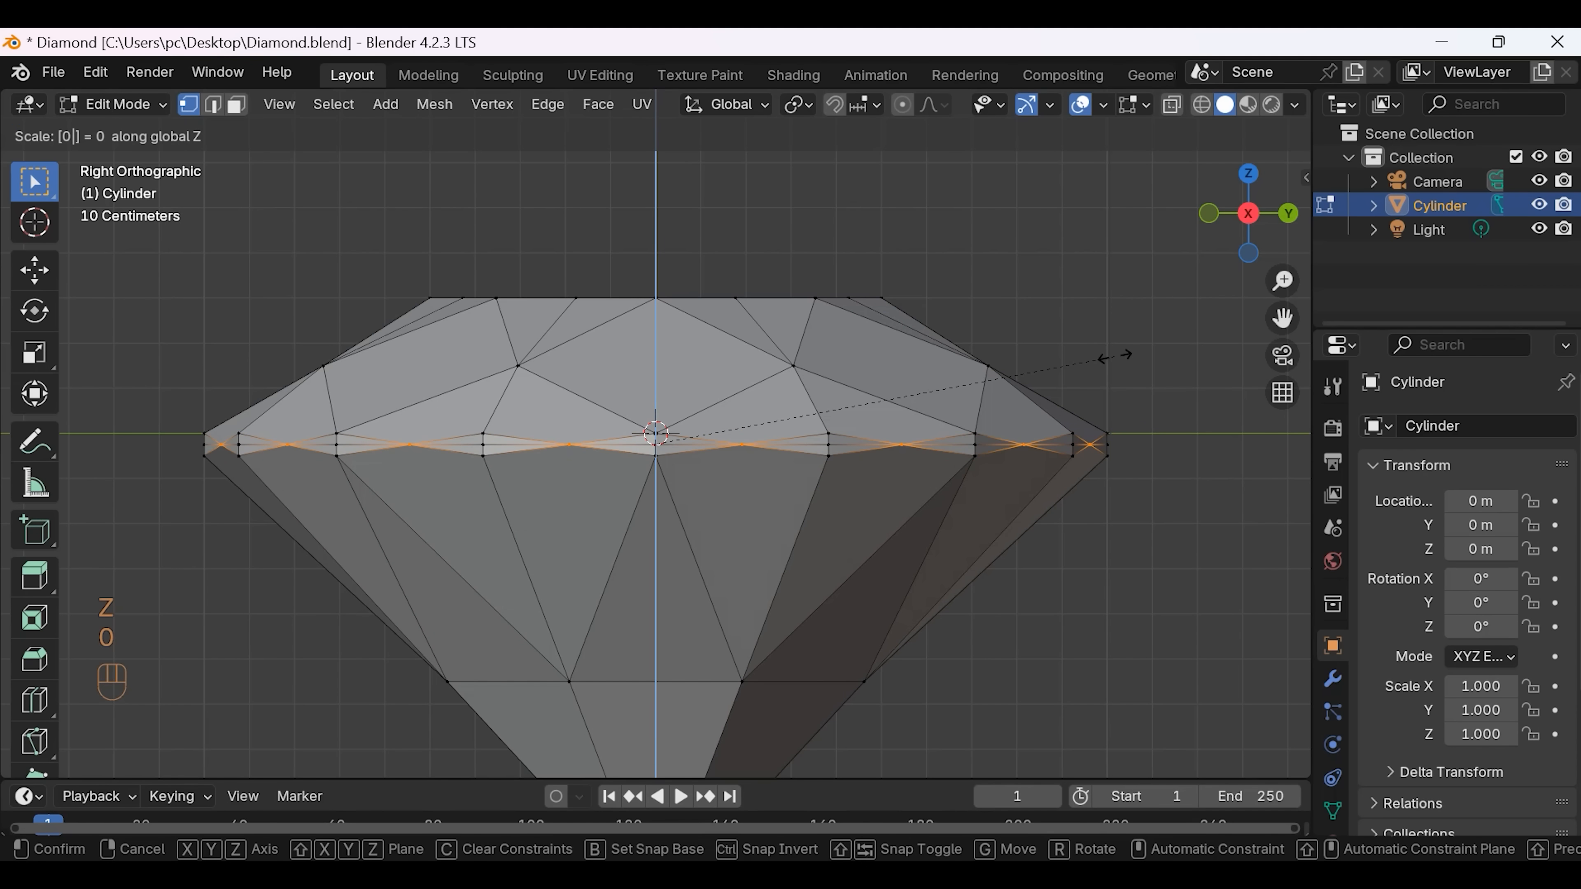
type(".5")
key("Return")
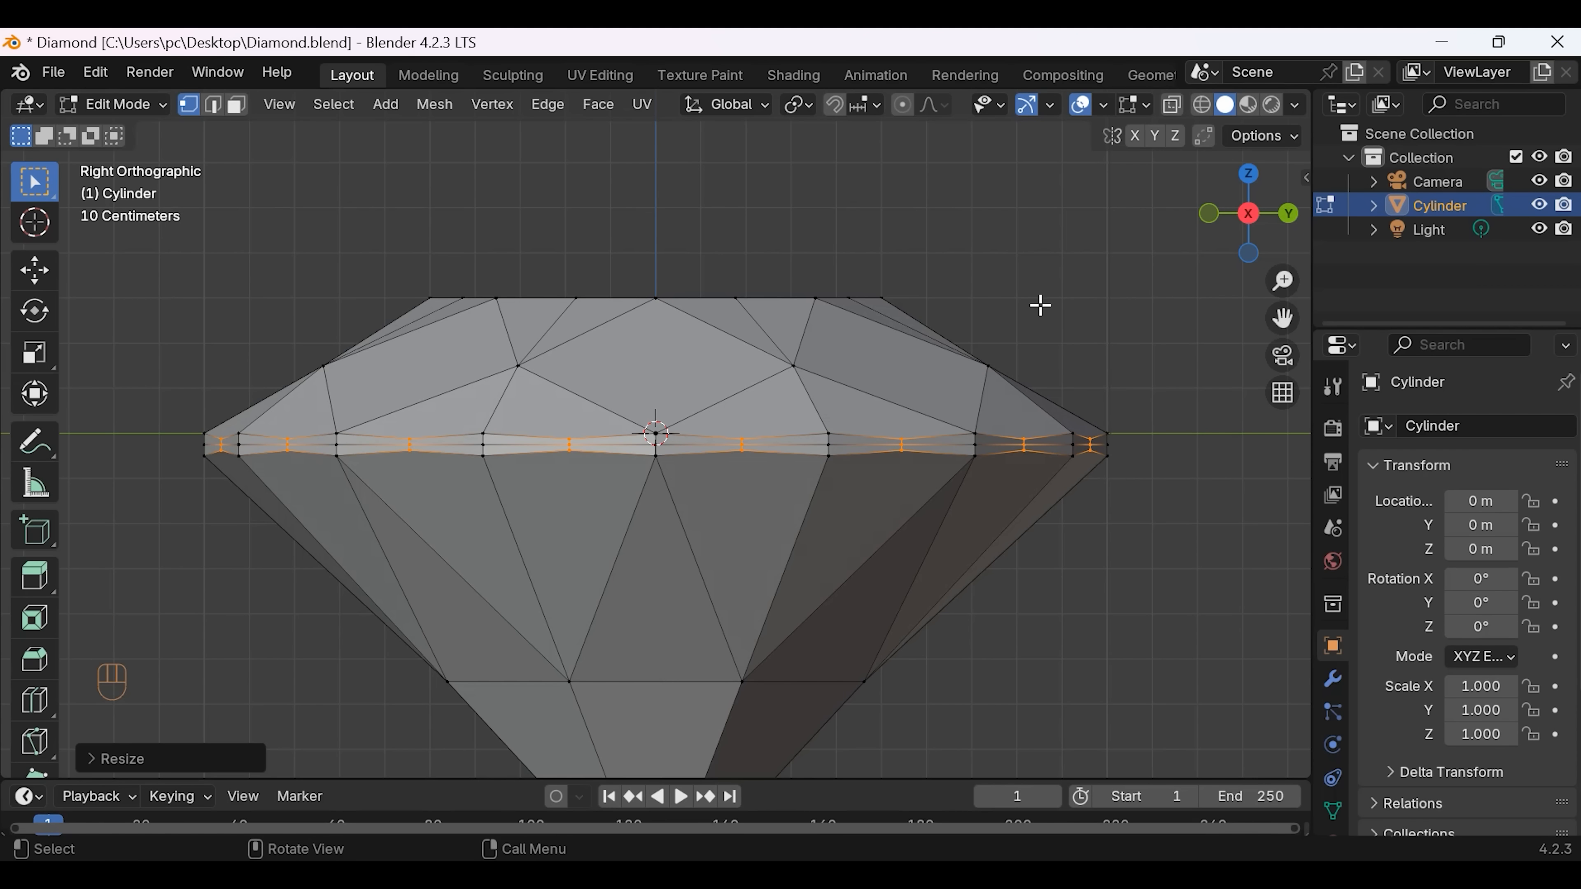
Step: Scale the pavilion's middle-ring vertices all around the diamond by 1.05, excluding the Z axis, and deselect them
scroll(1041, 301, "down", 2)
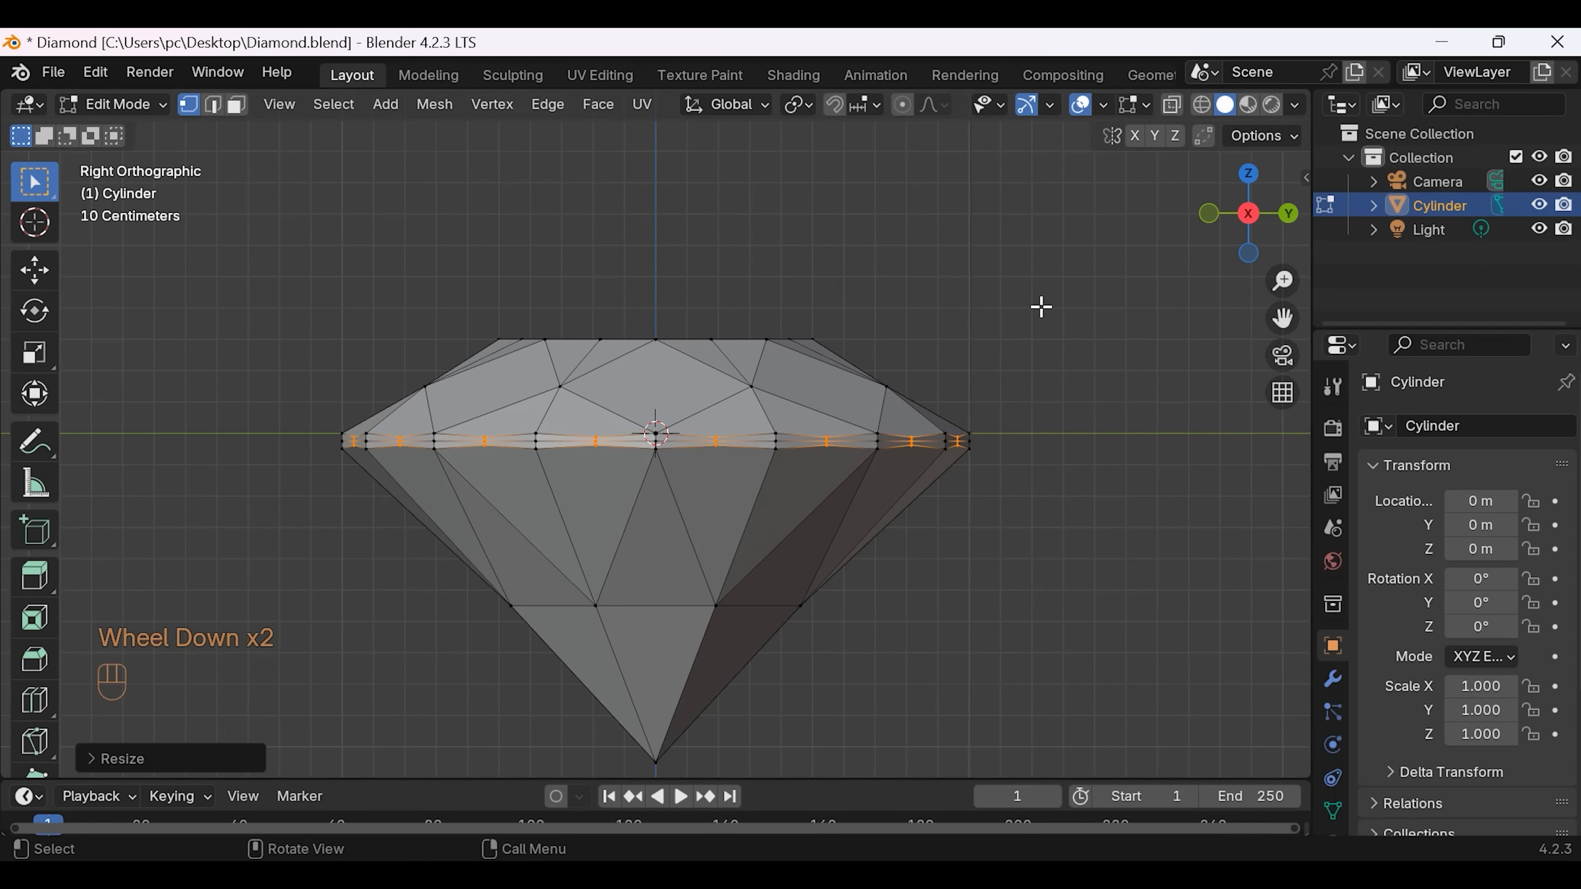
left_click_drag(420, 584, 972, 654)
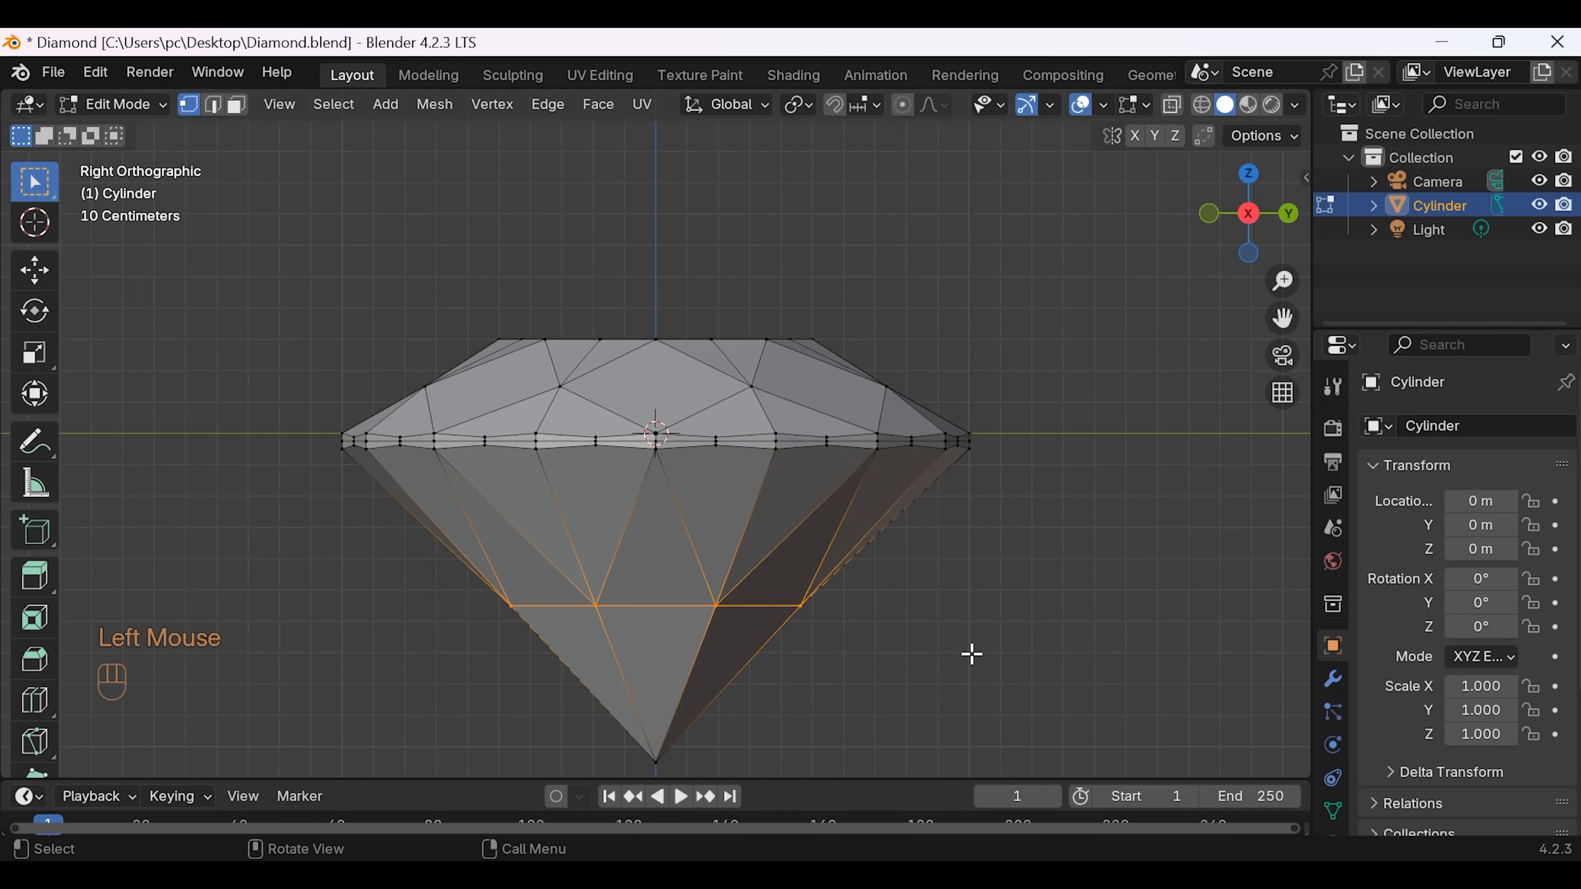
left_click(1250, 213)
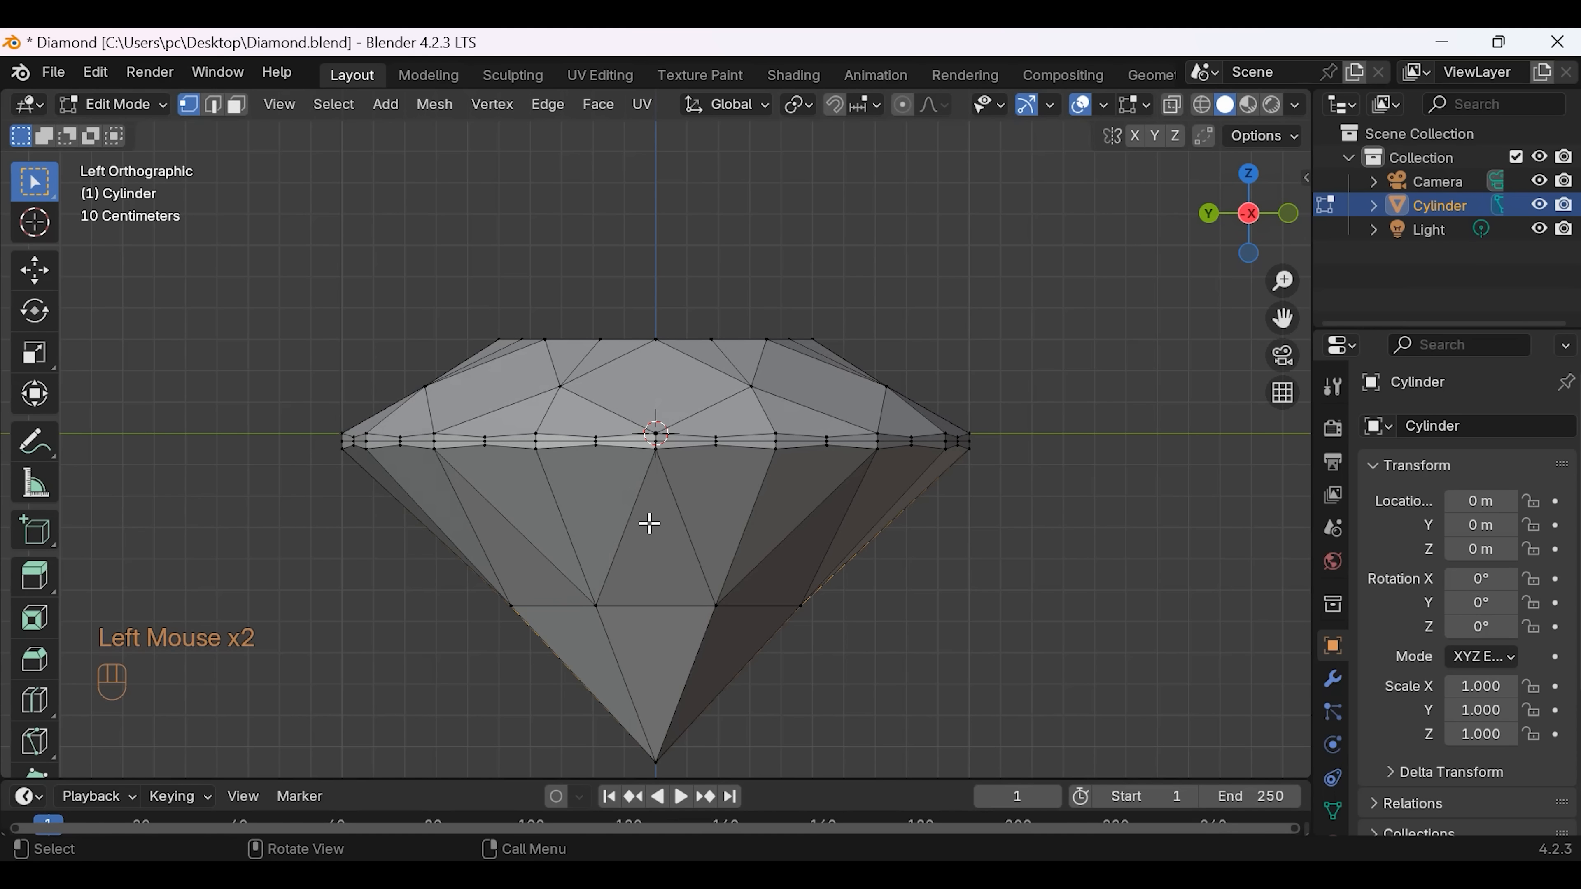
left_click_drag(423, 586, 1030, 609, "shift")
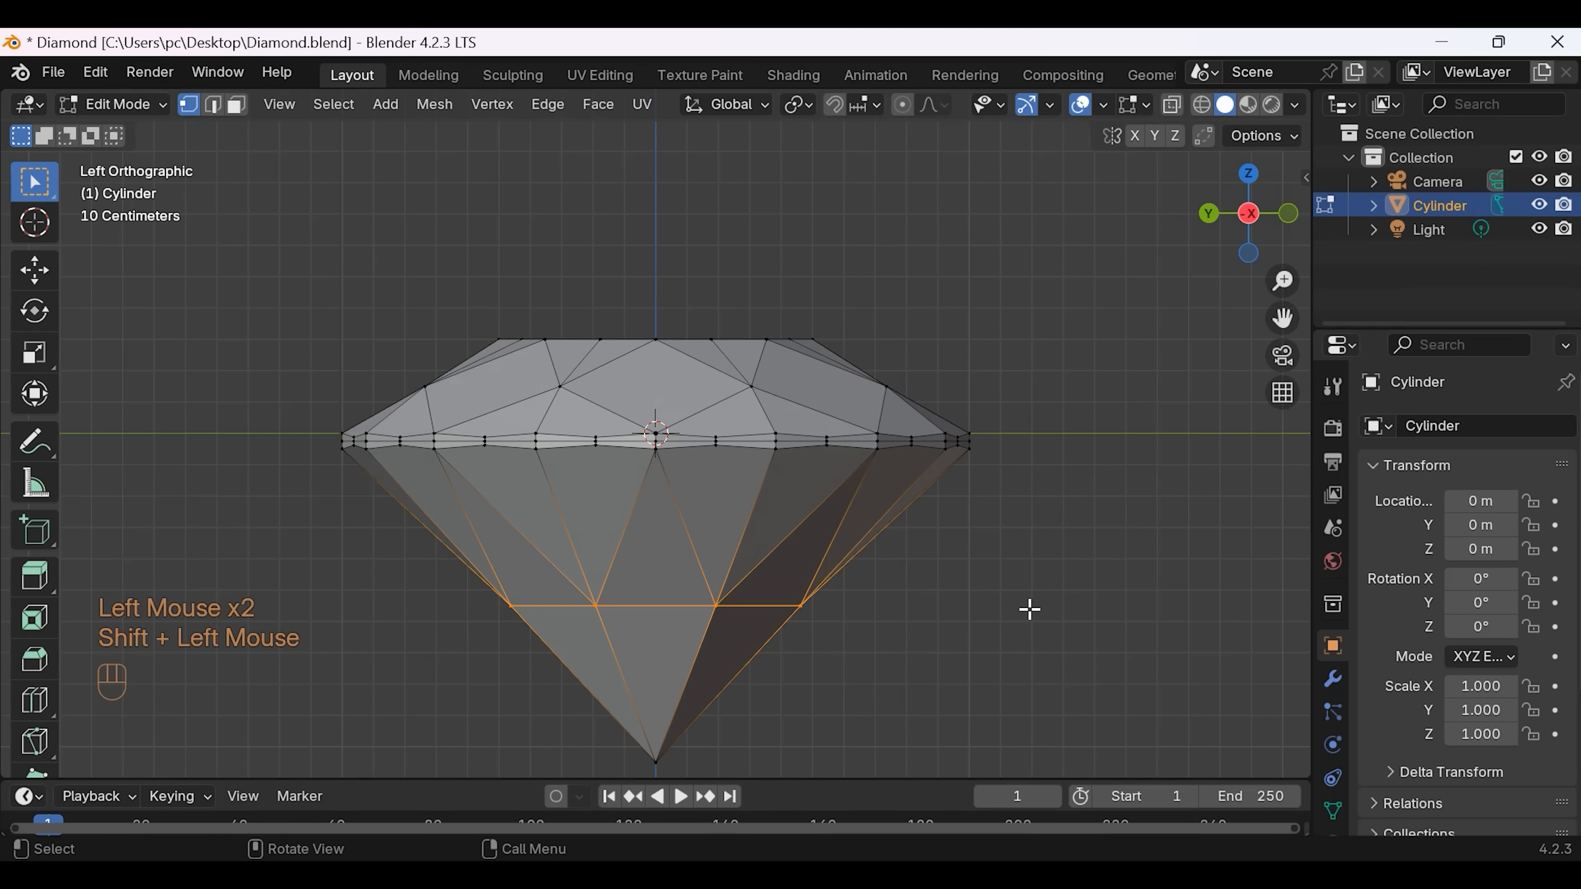
key("s")
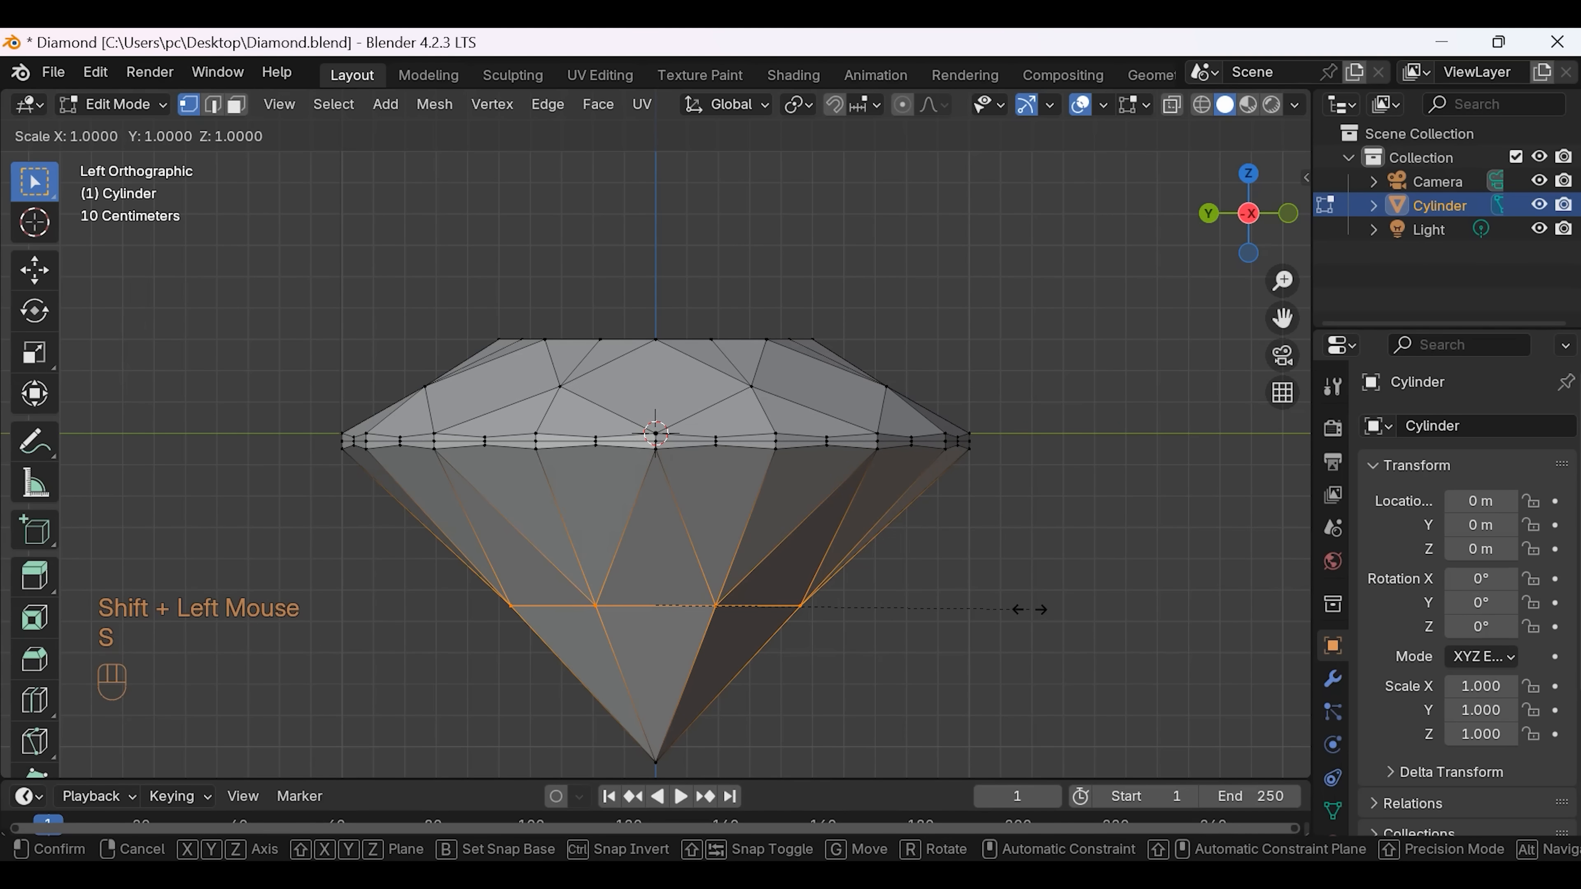
key("shift+z")
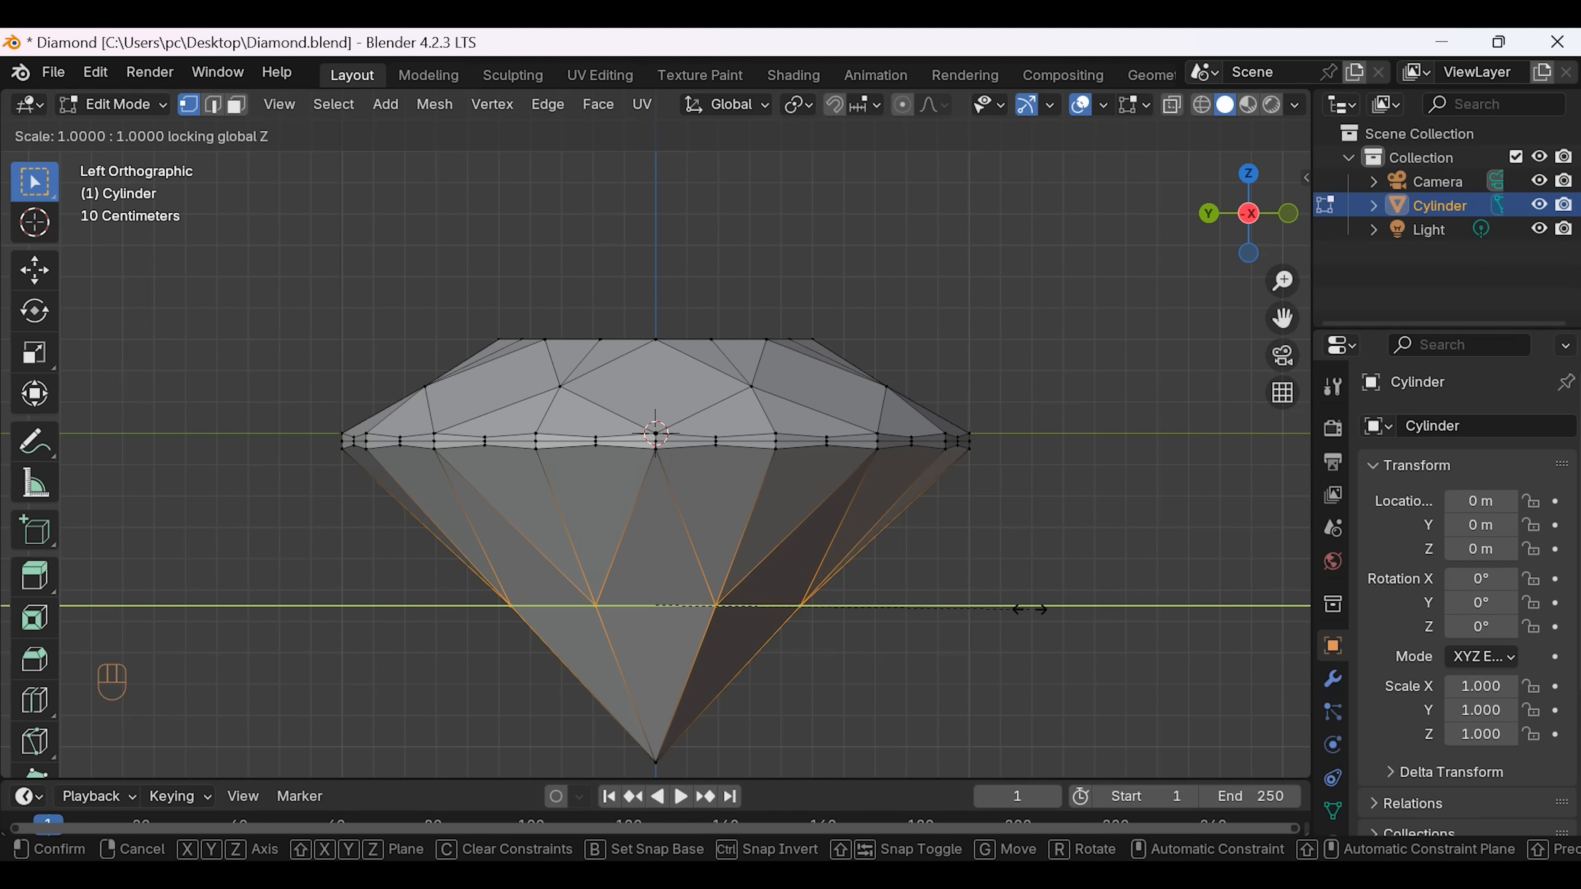
type("1.05")
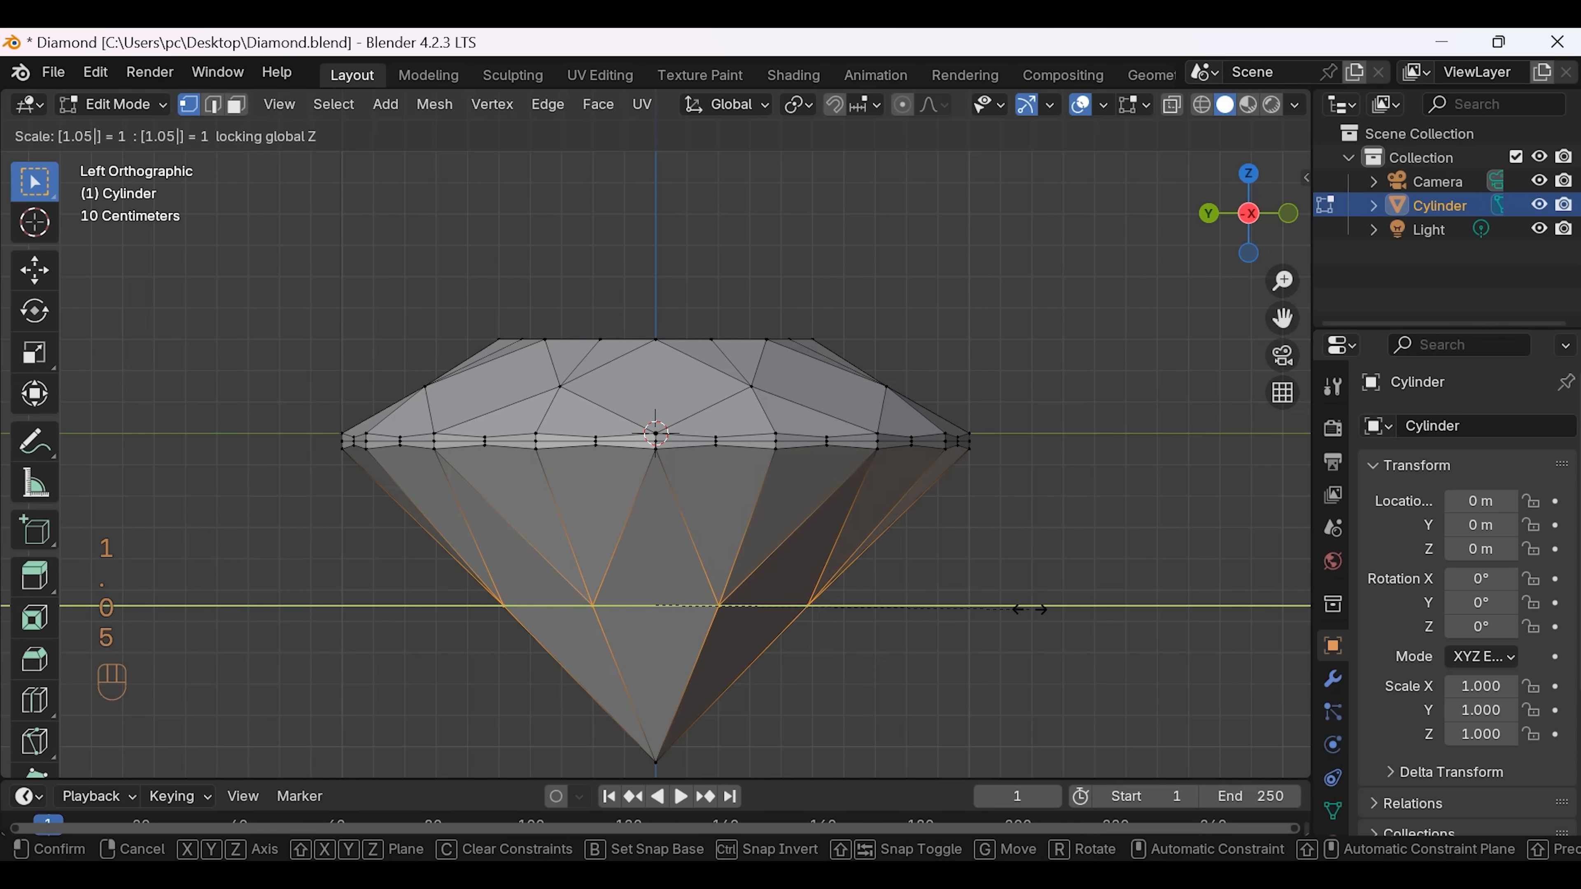
key("Return")
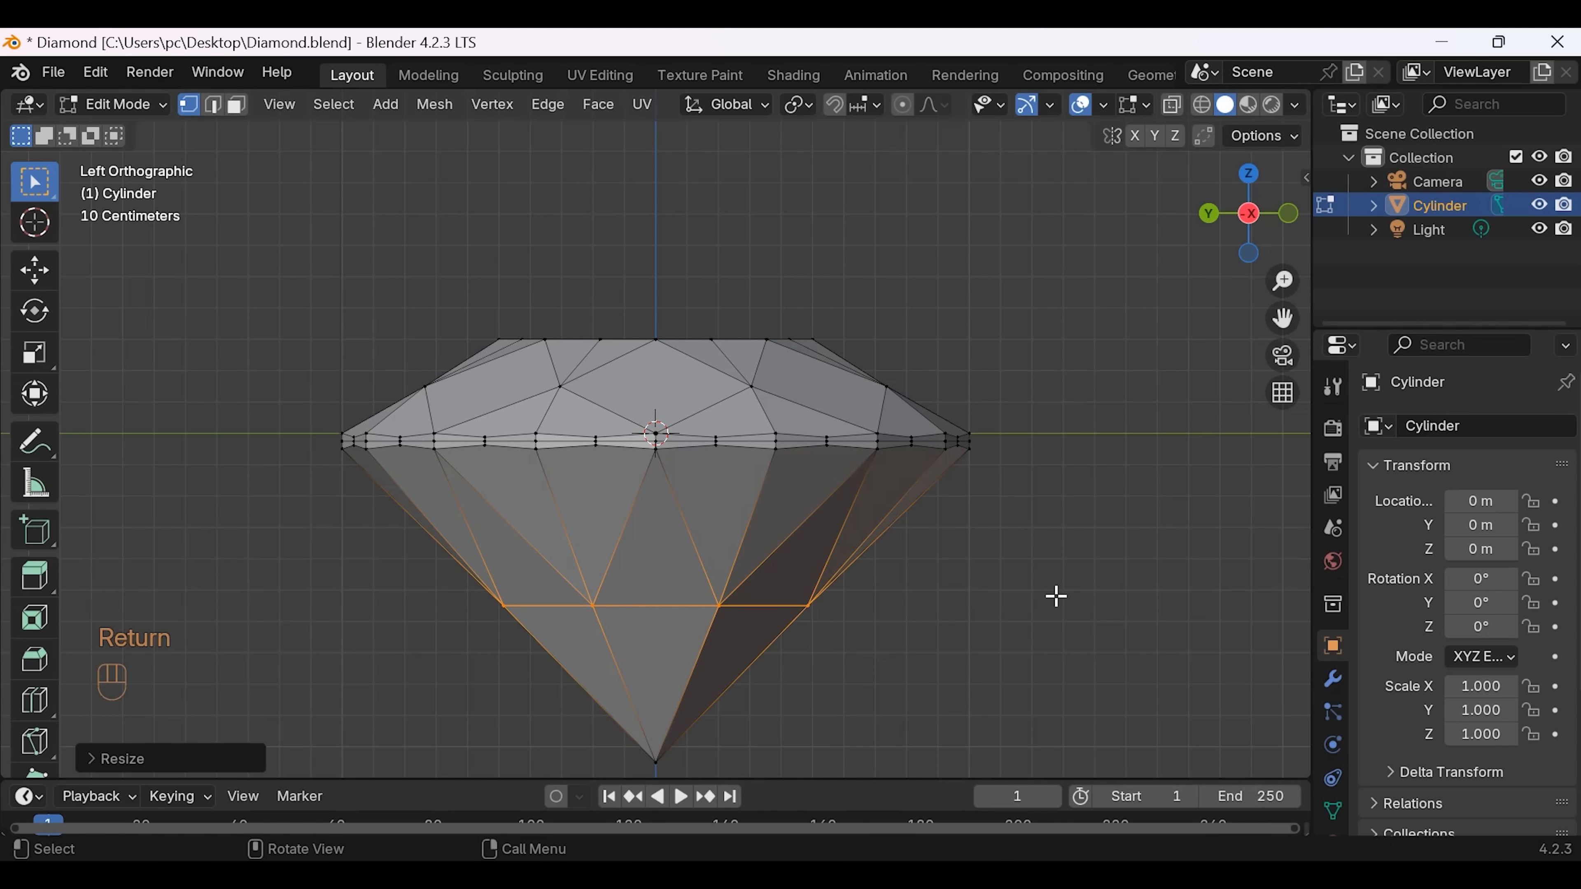
scroll(1013, 518, "down", 2)
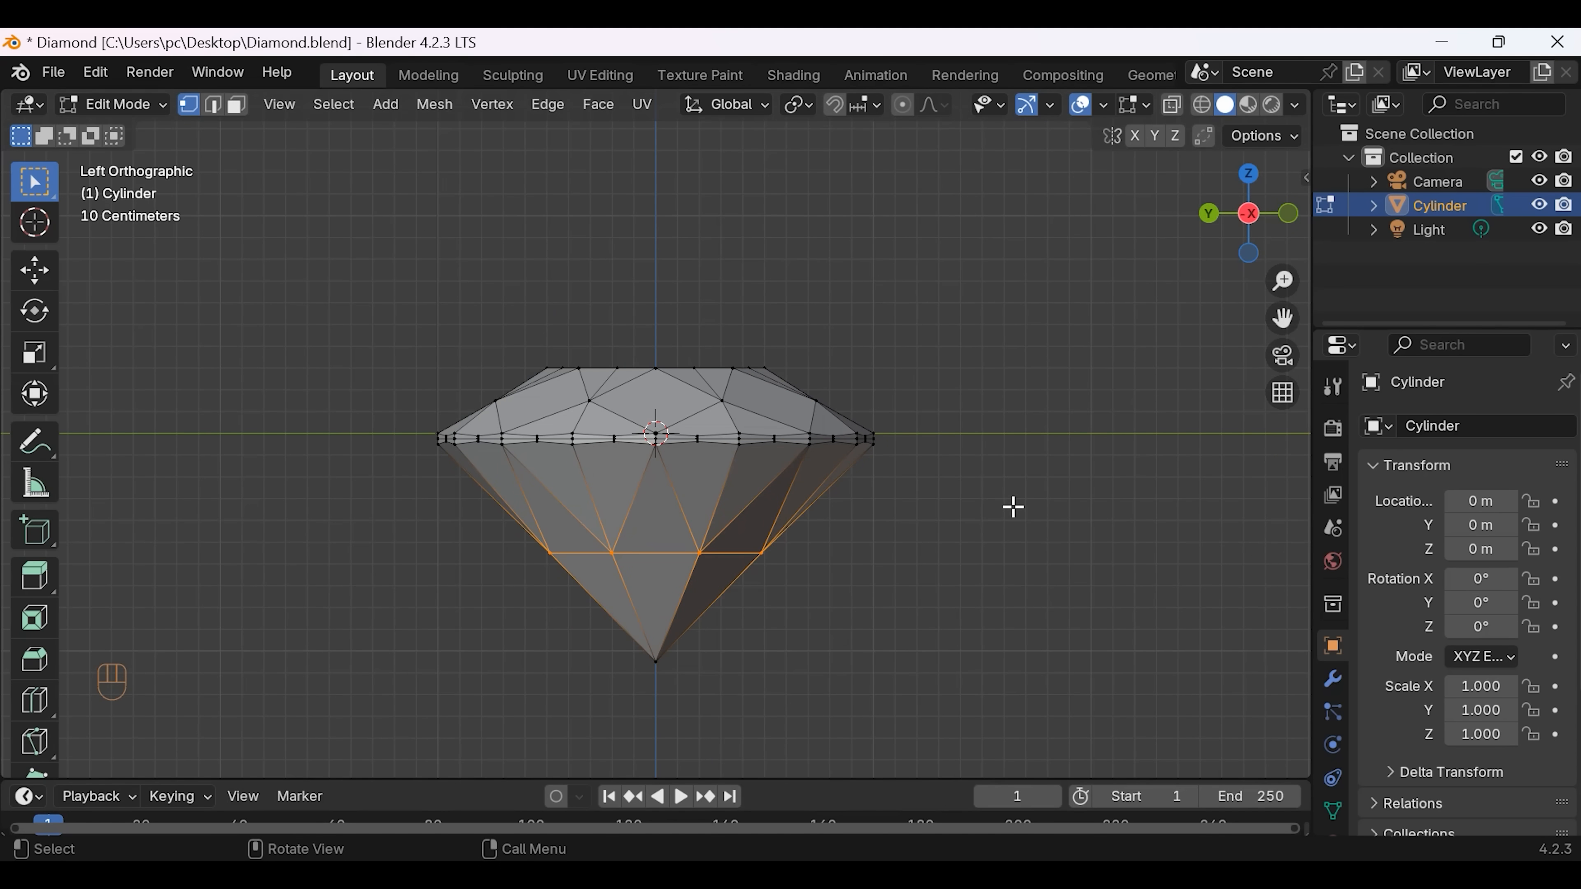
left_click(1017, 550)
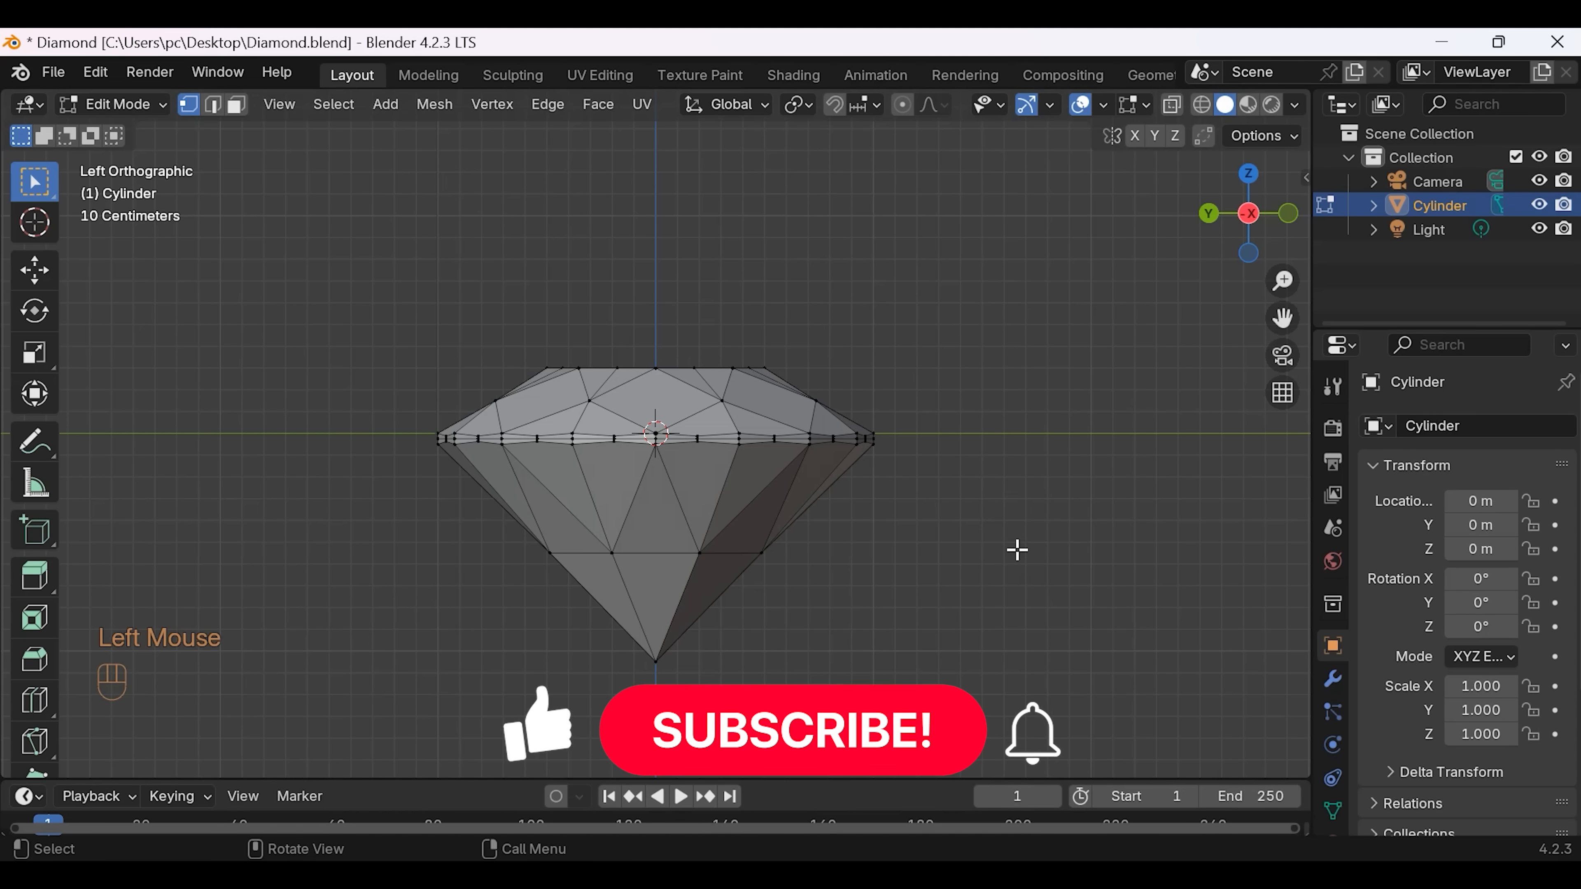
Step: Switch to the Shading workspace, enlarge the node editor area and create a new material for the diamond
middle_click_drag(1025, 473, 62, 501)
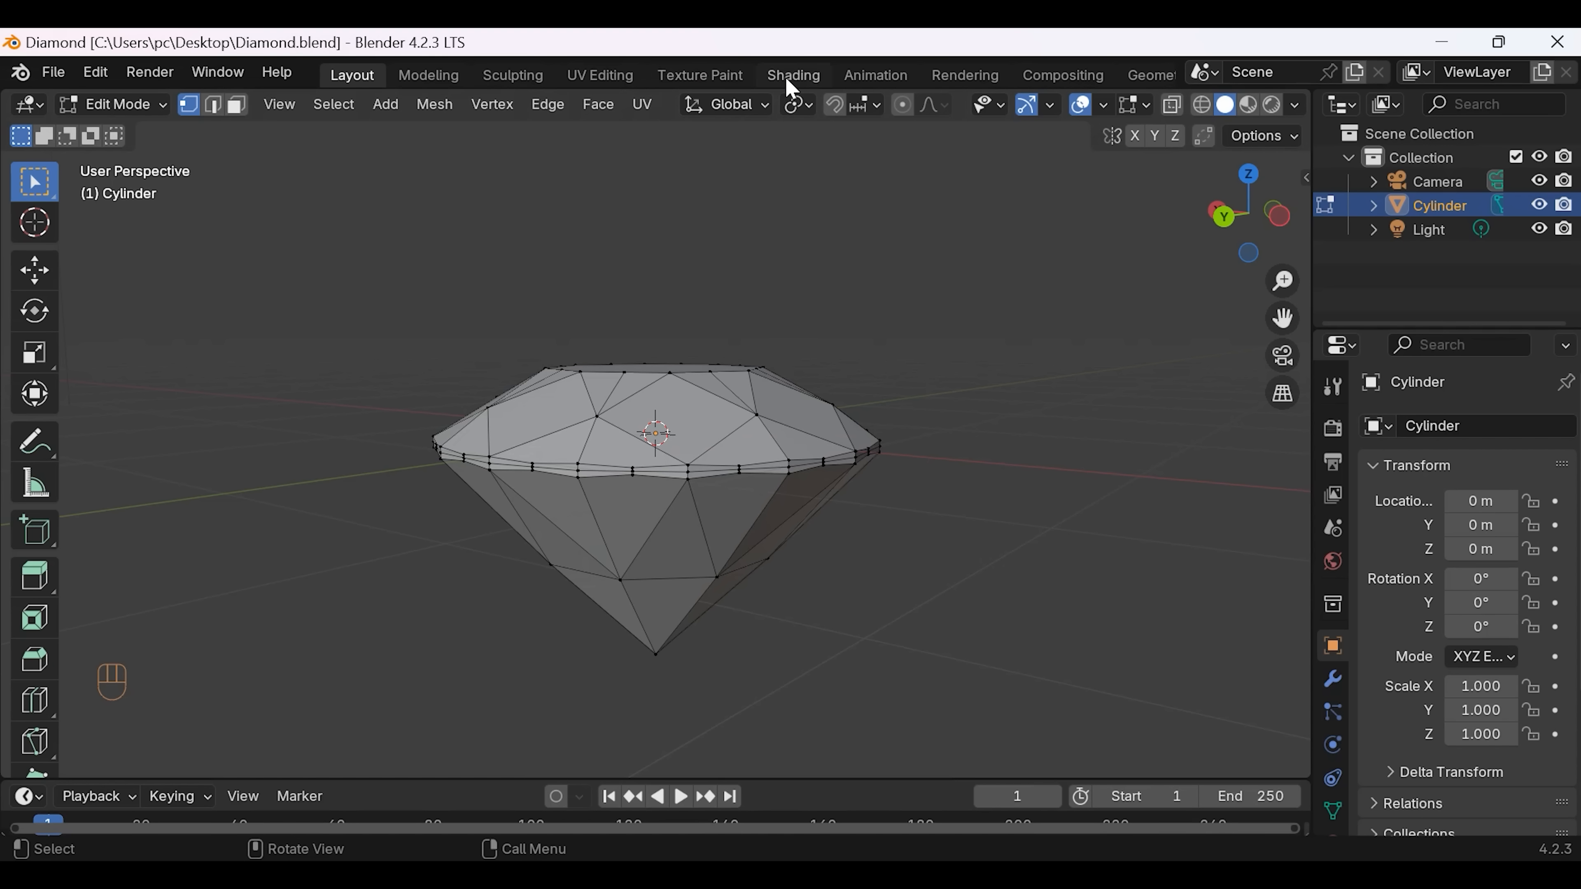
left_click(793, 76)
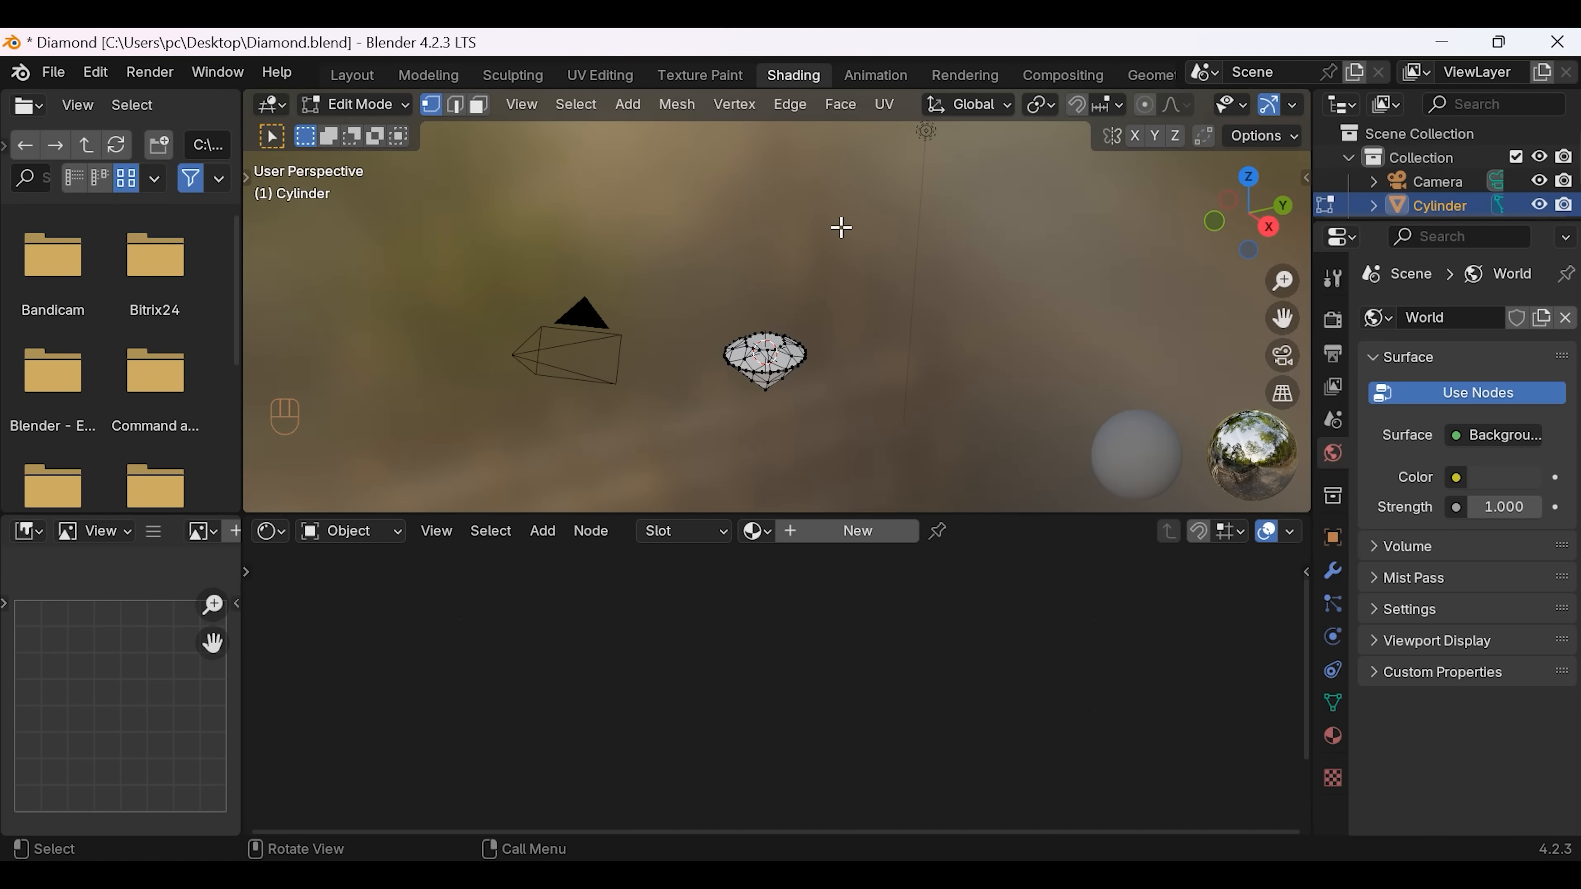
left_click_drag(940, 514, 941, 356)
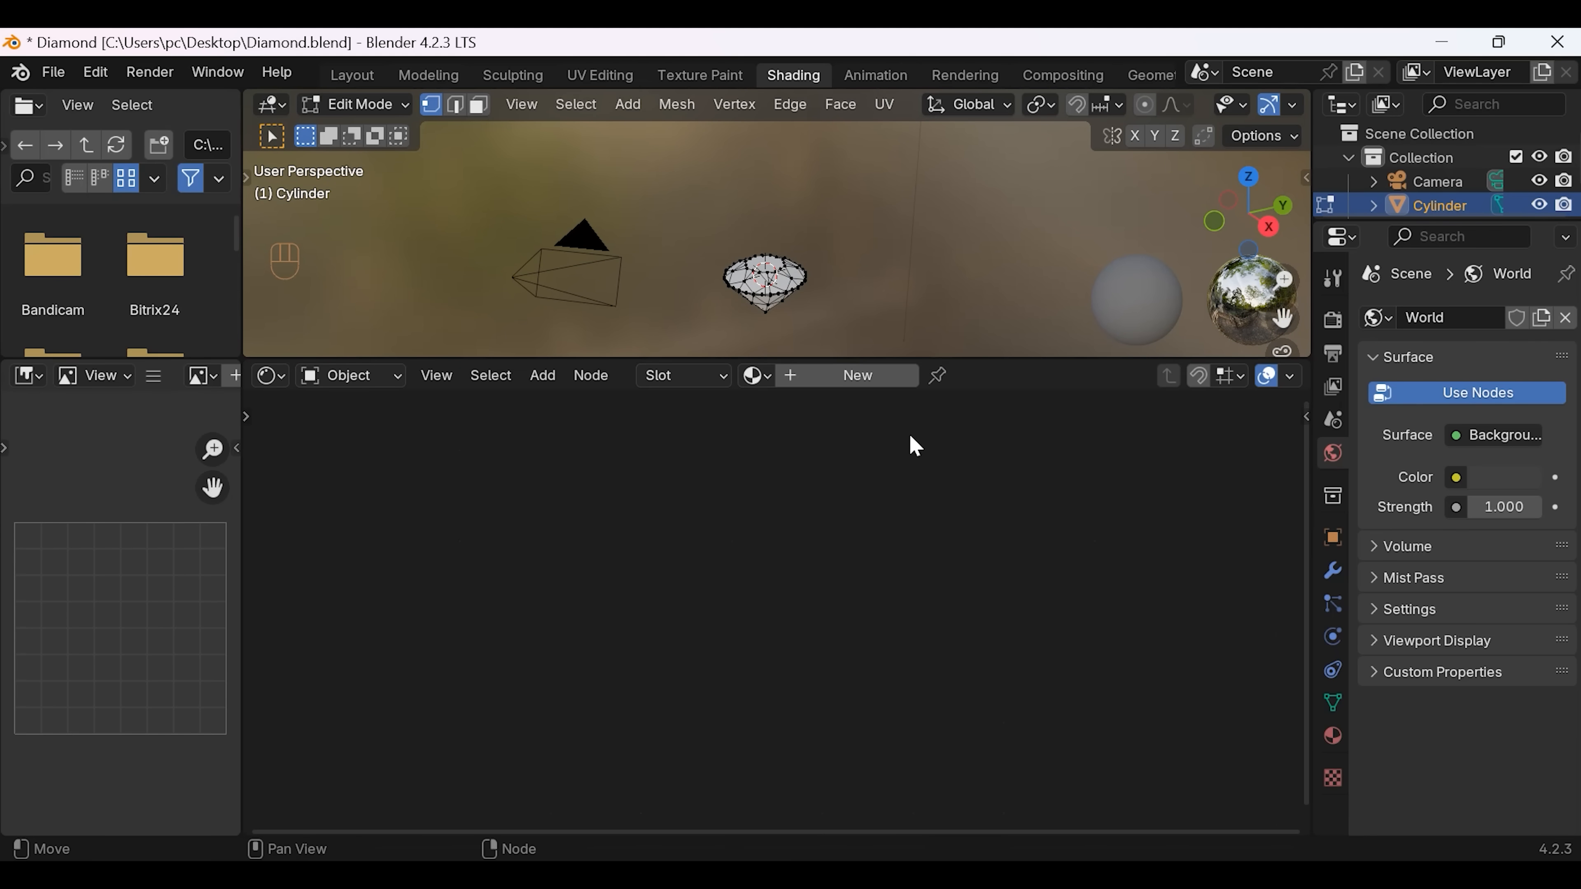
left_click(838, 379)
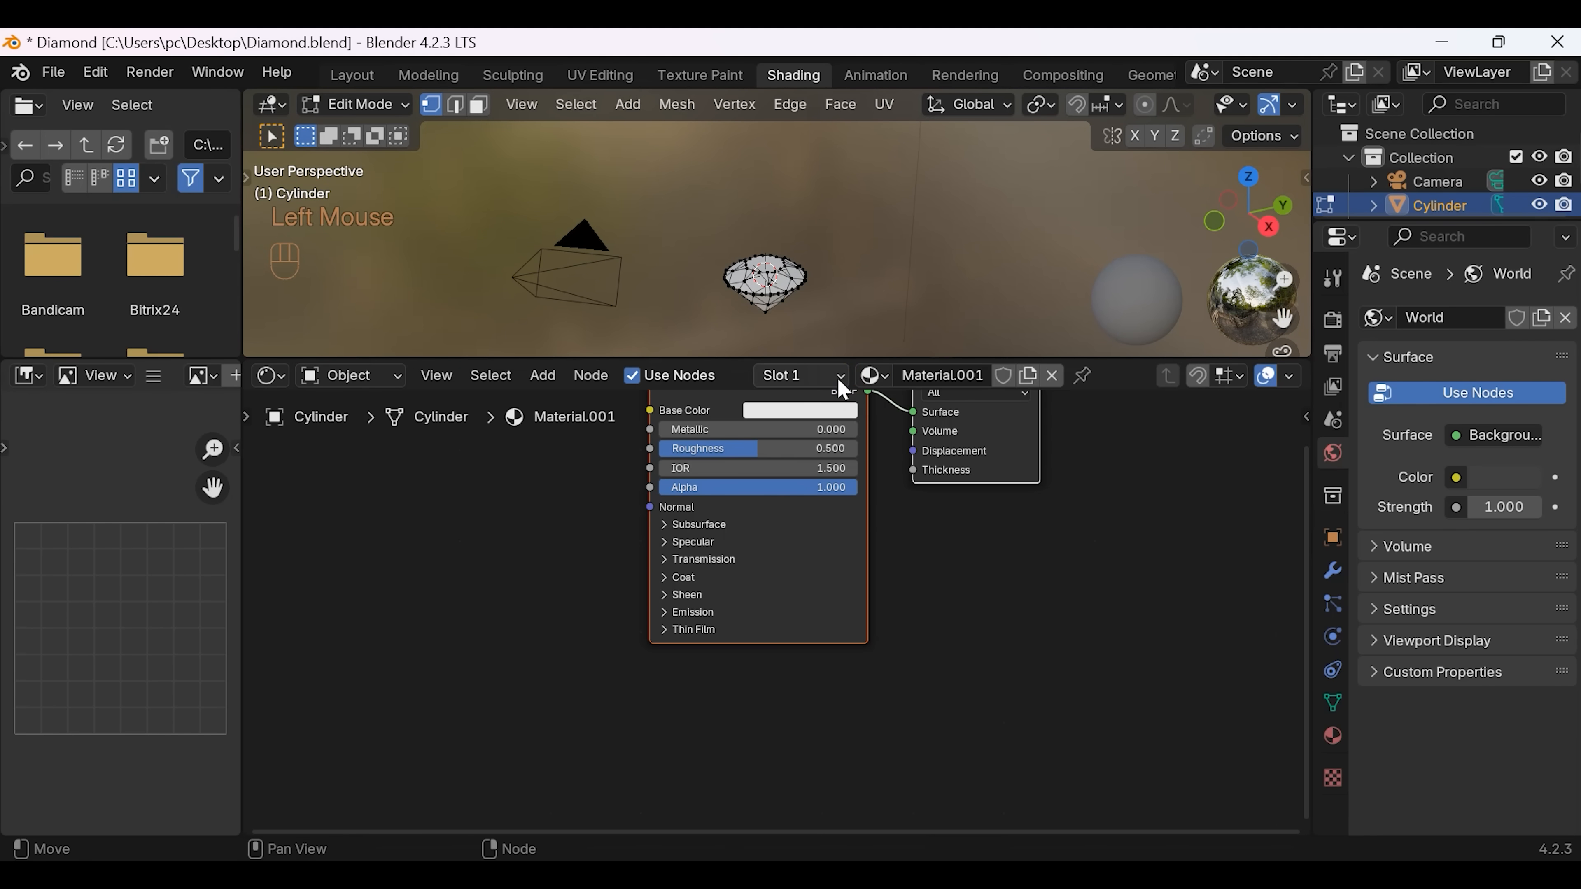
Step: Delete the Principled BSDF node from the diamond's new material, keeping only the Material Output node
middle_click_drag(931, 582, 930, 701)
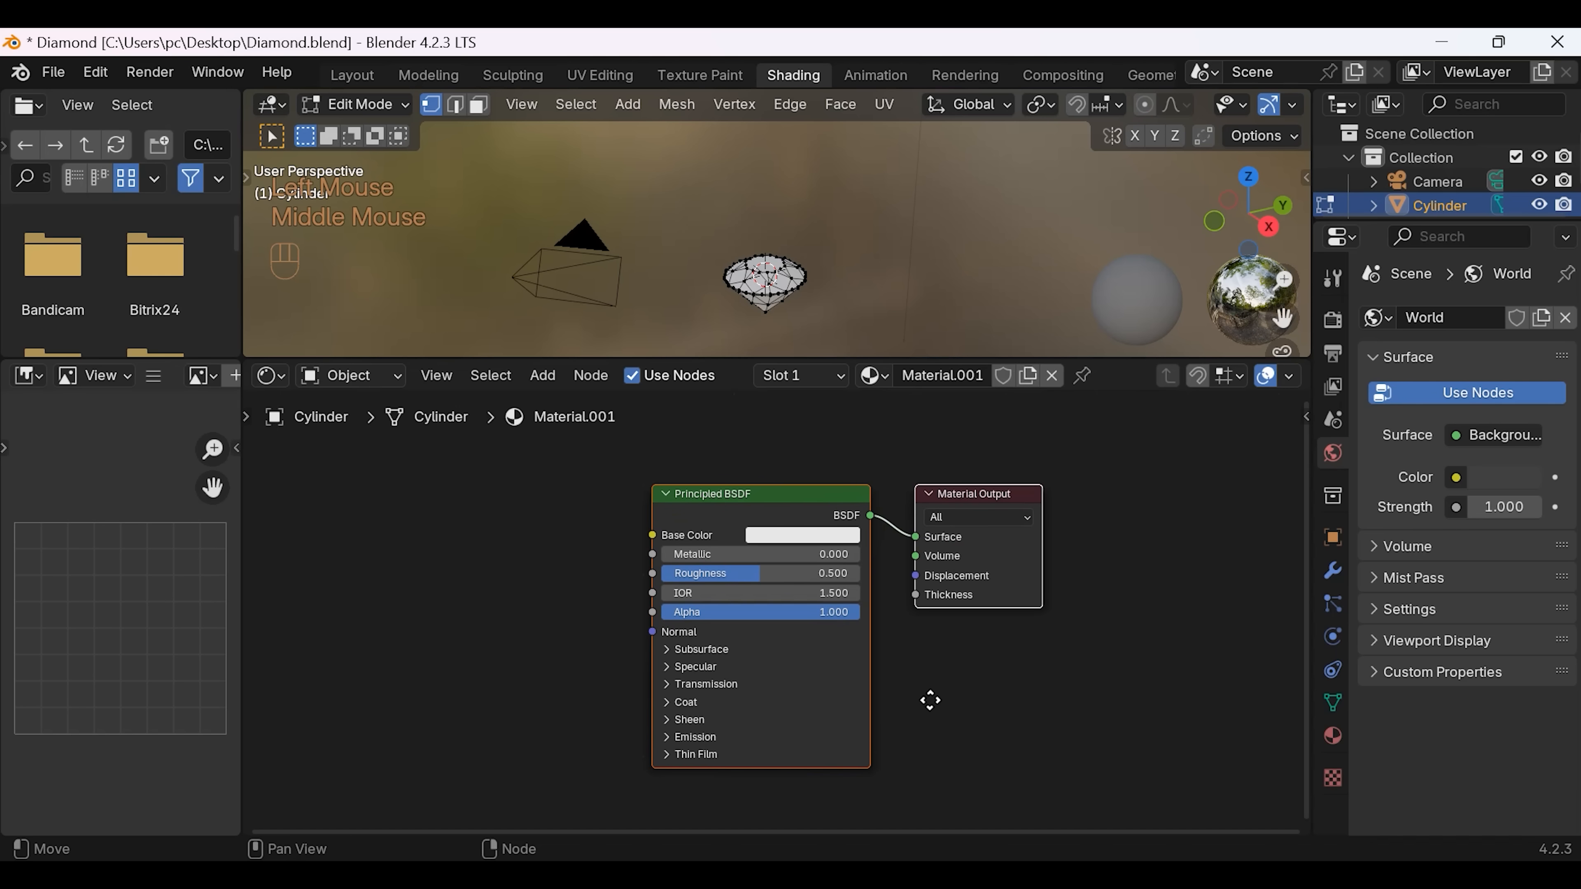
left_click(779, 500)
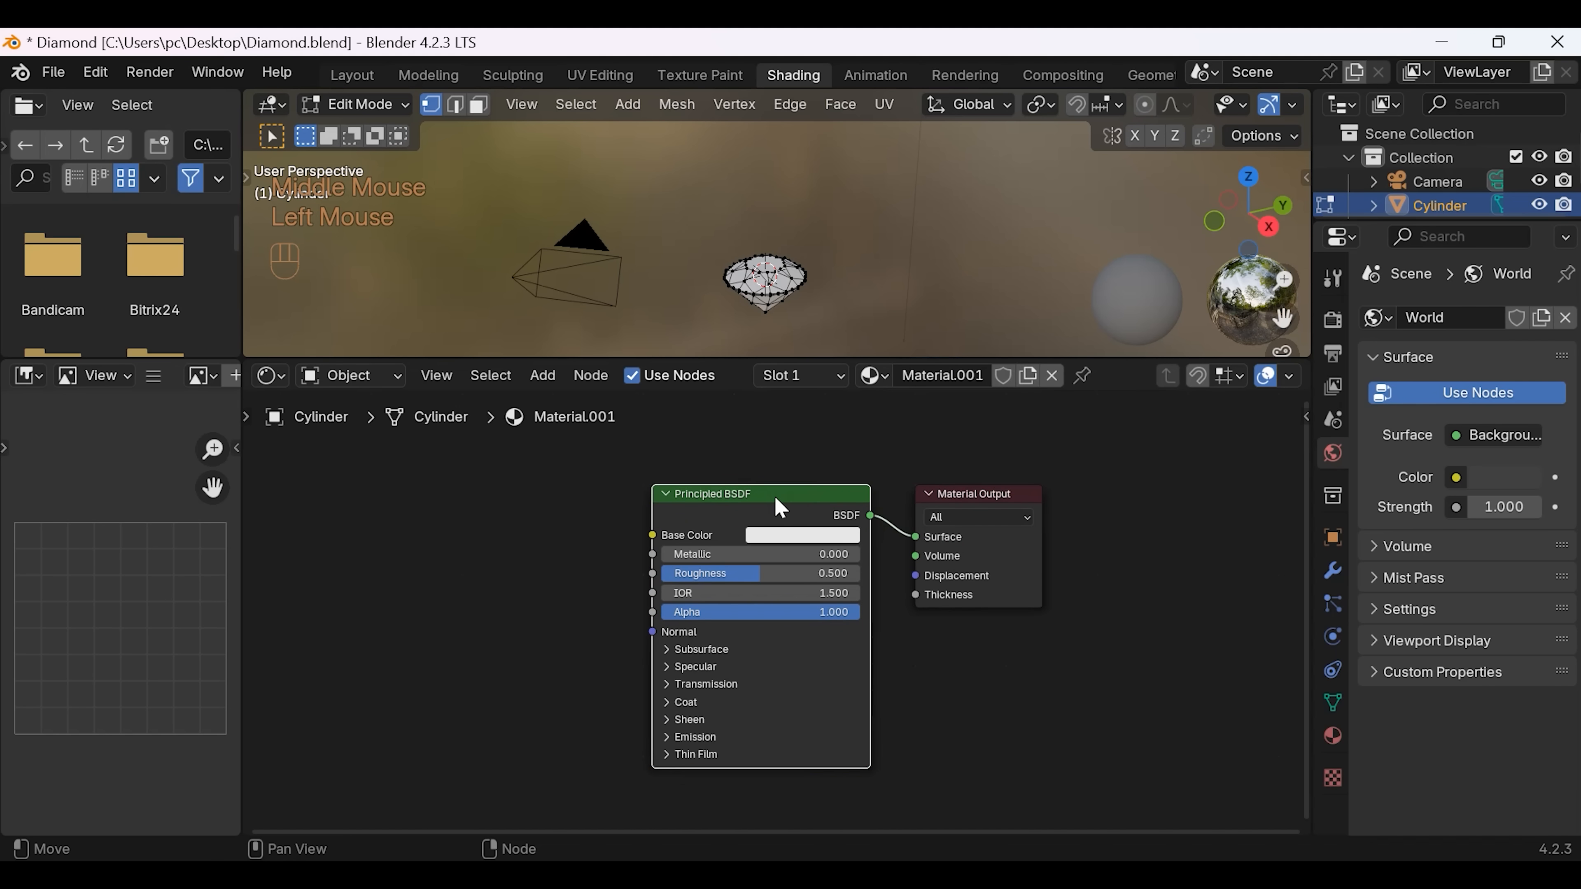
key("Delete")
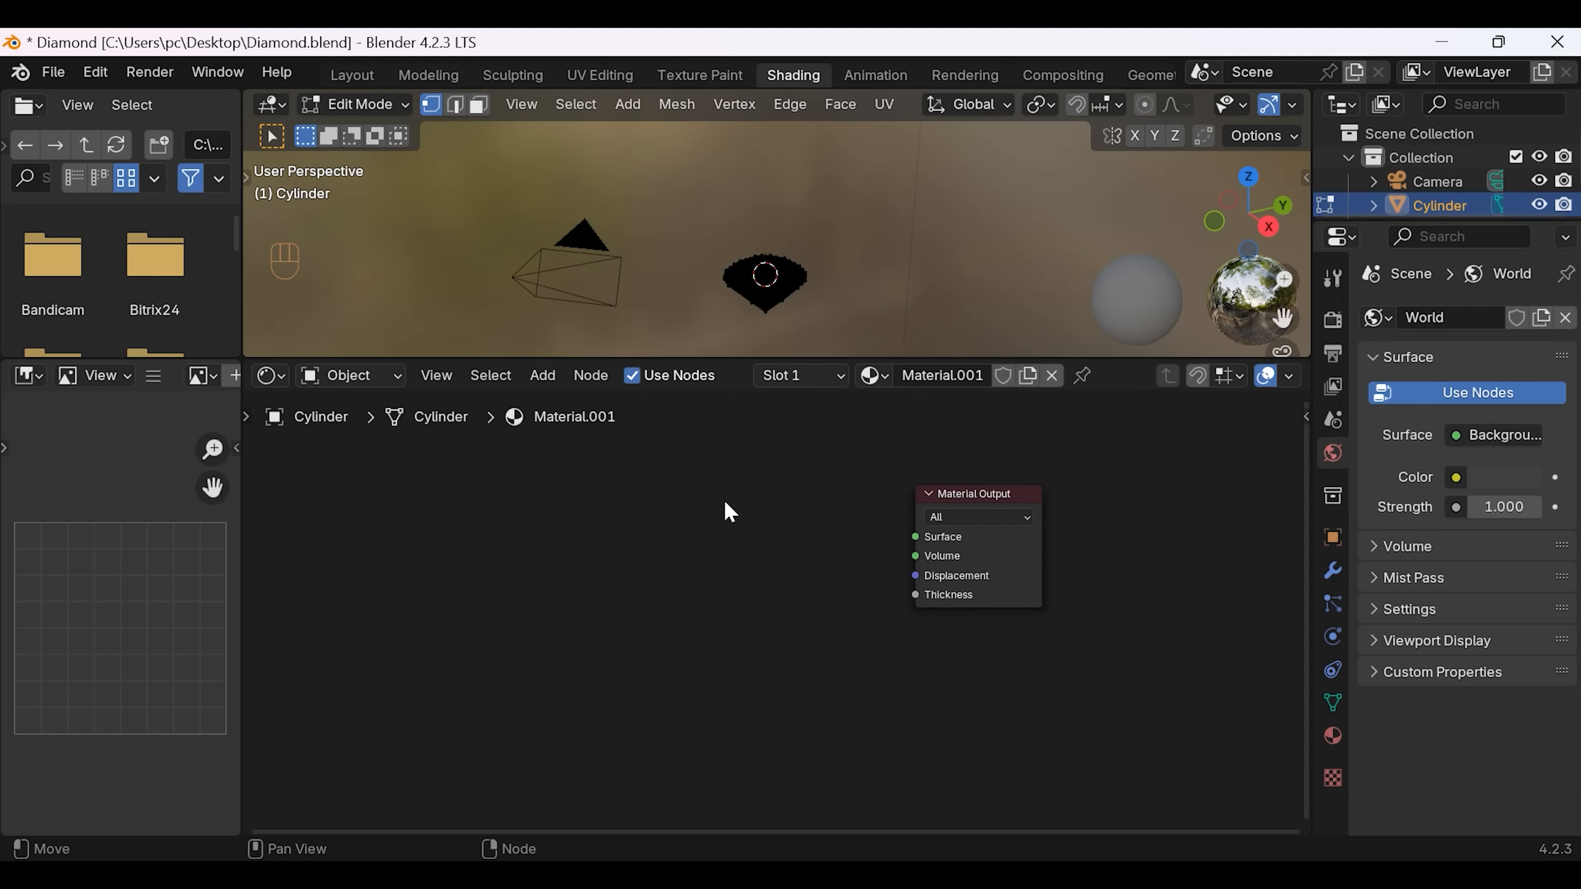
Step: Add a Value node well before the Material Output and place a duplicate of it directly underneath
key("shift+a")
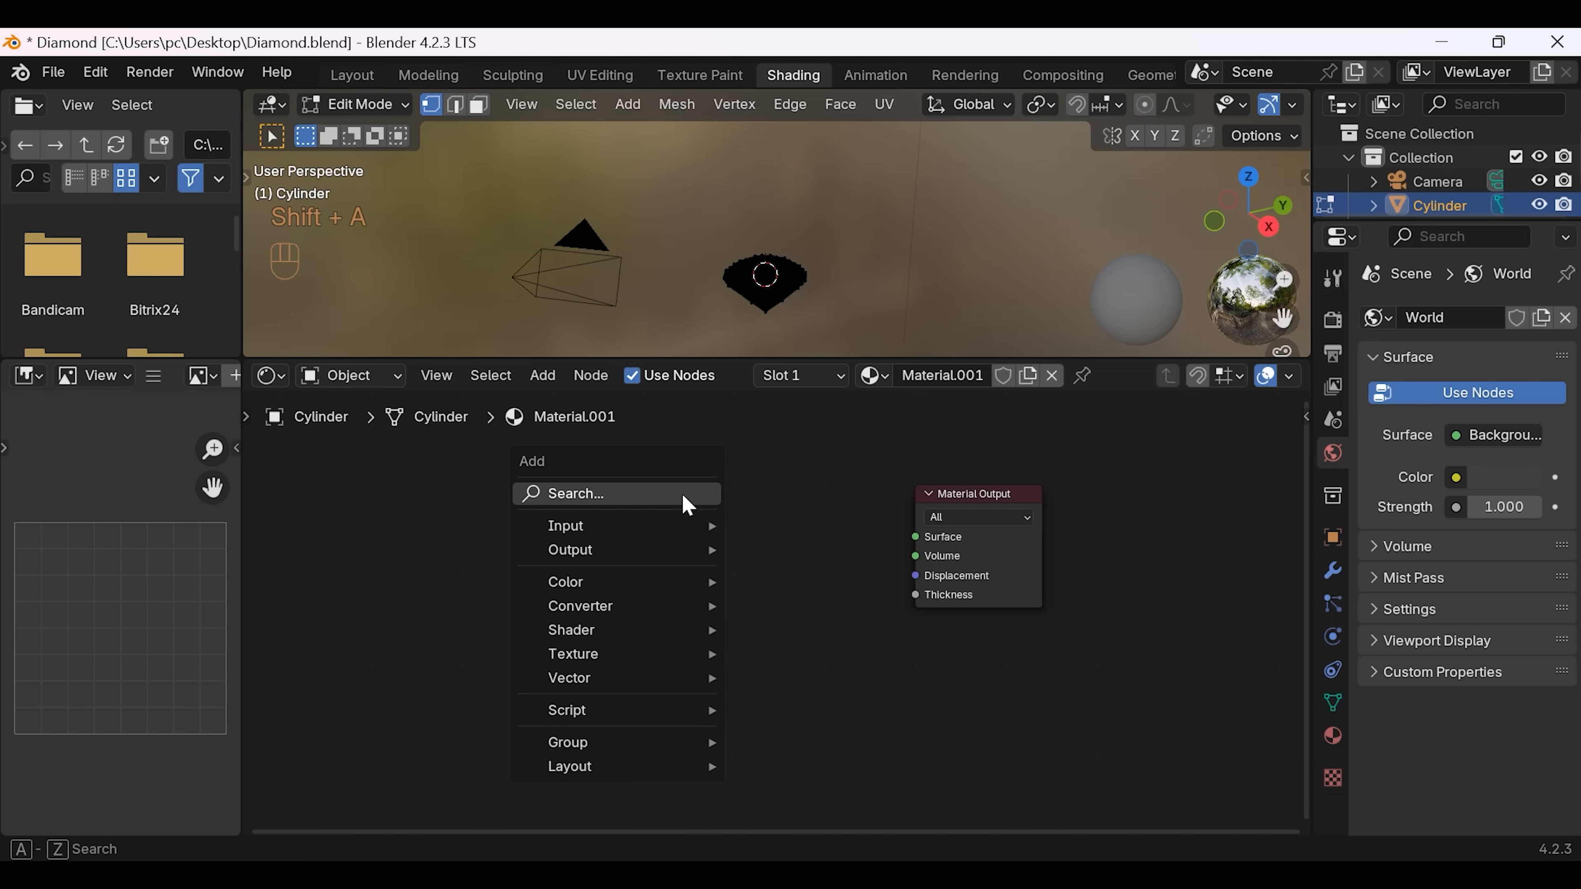
type("v")
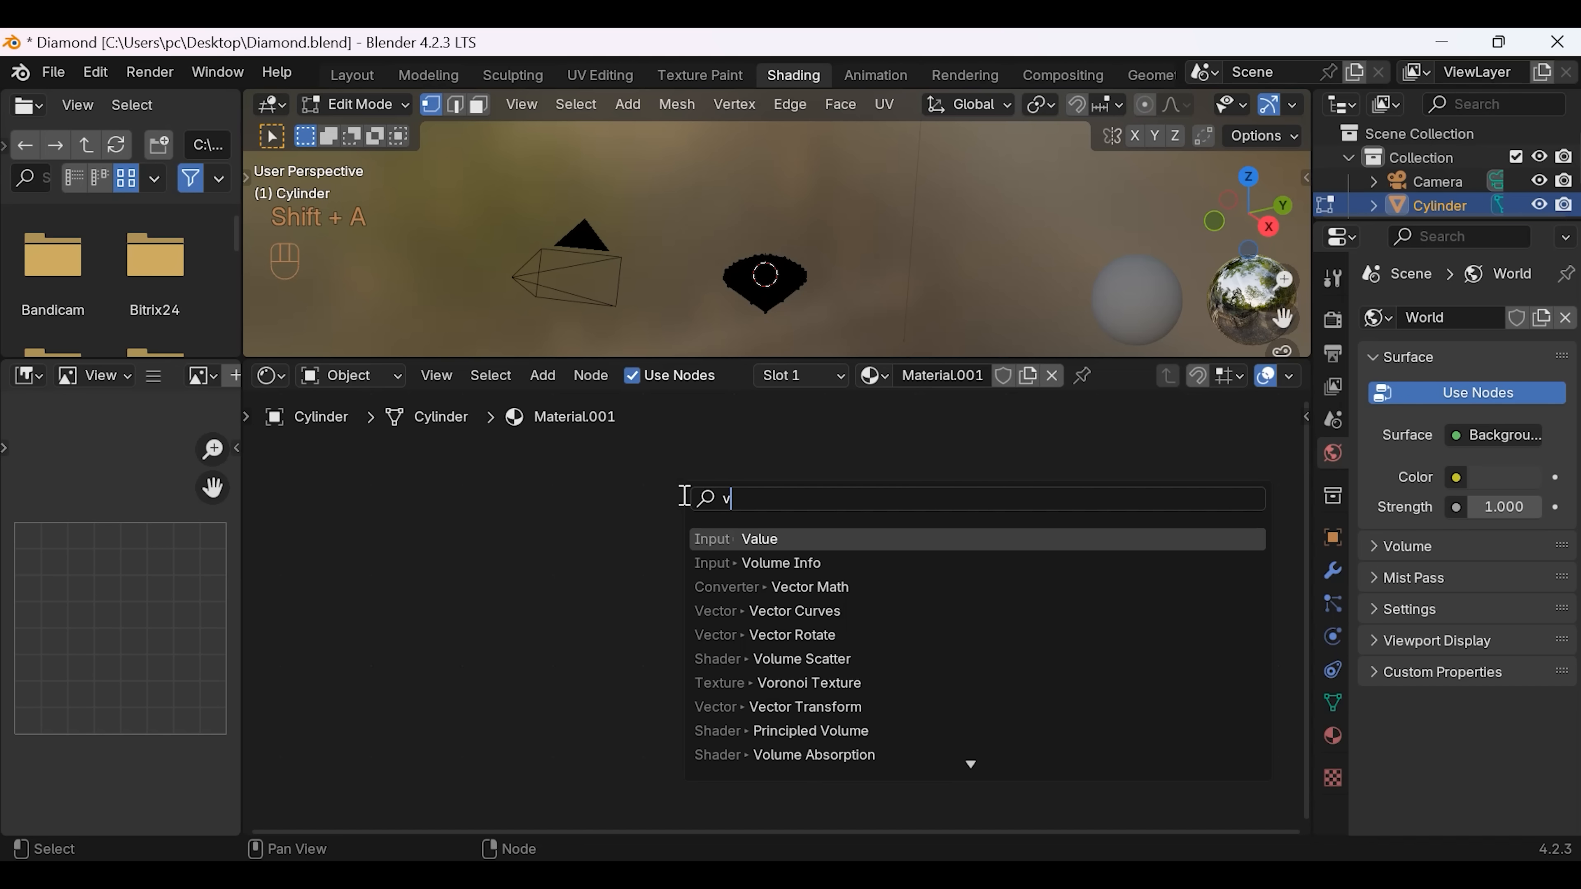
left_click(783, 538)
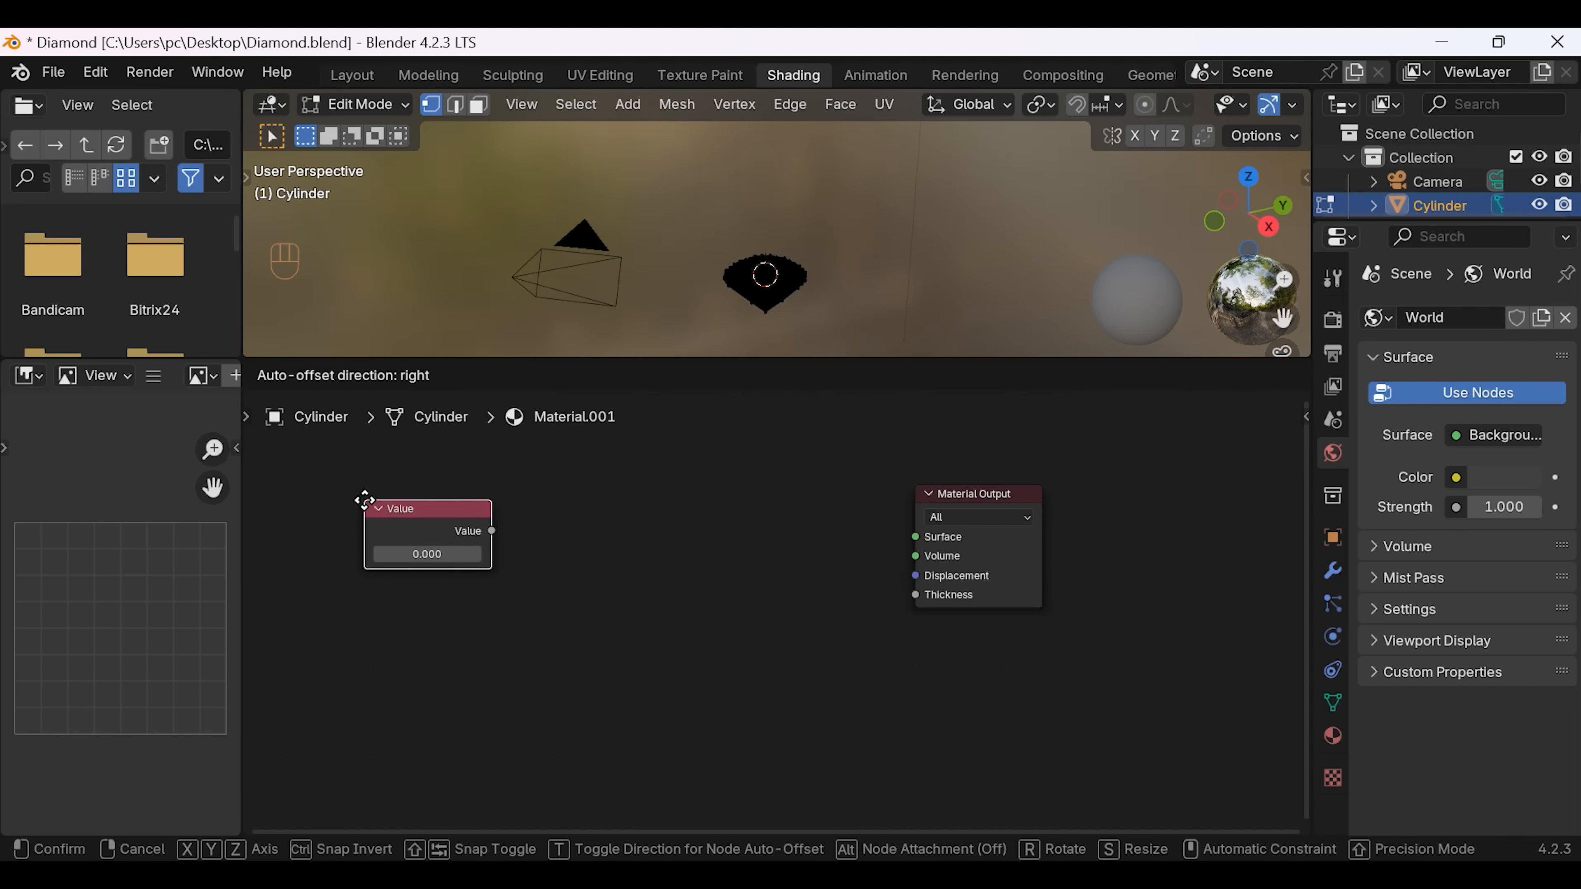
left_click(364, 501)
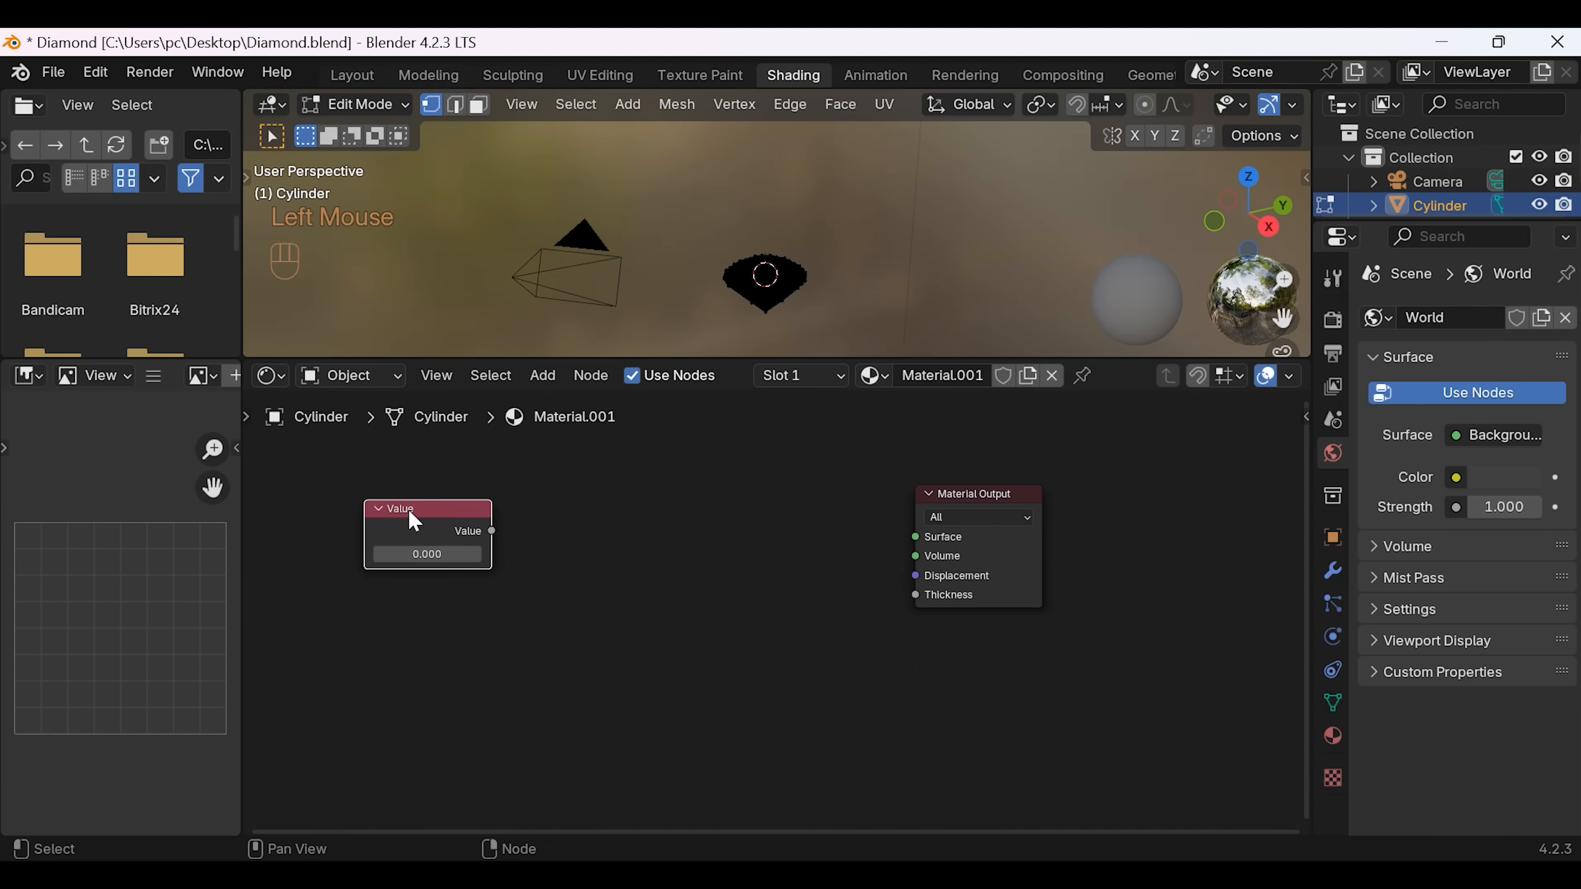
key("shift+d")
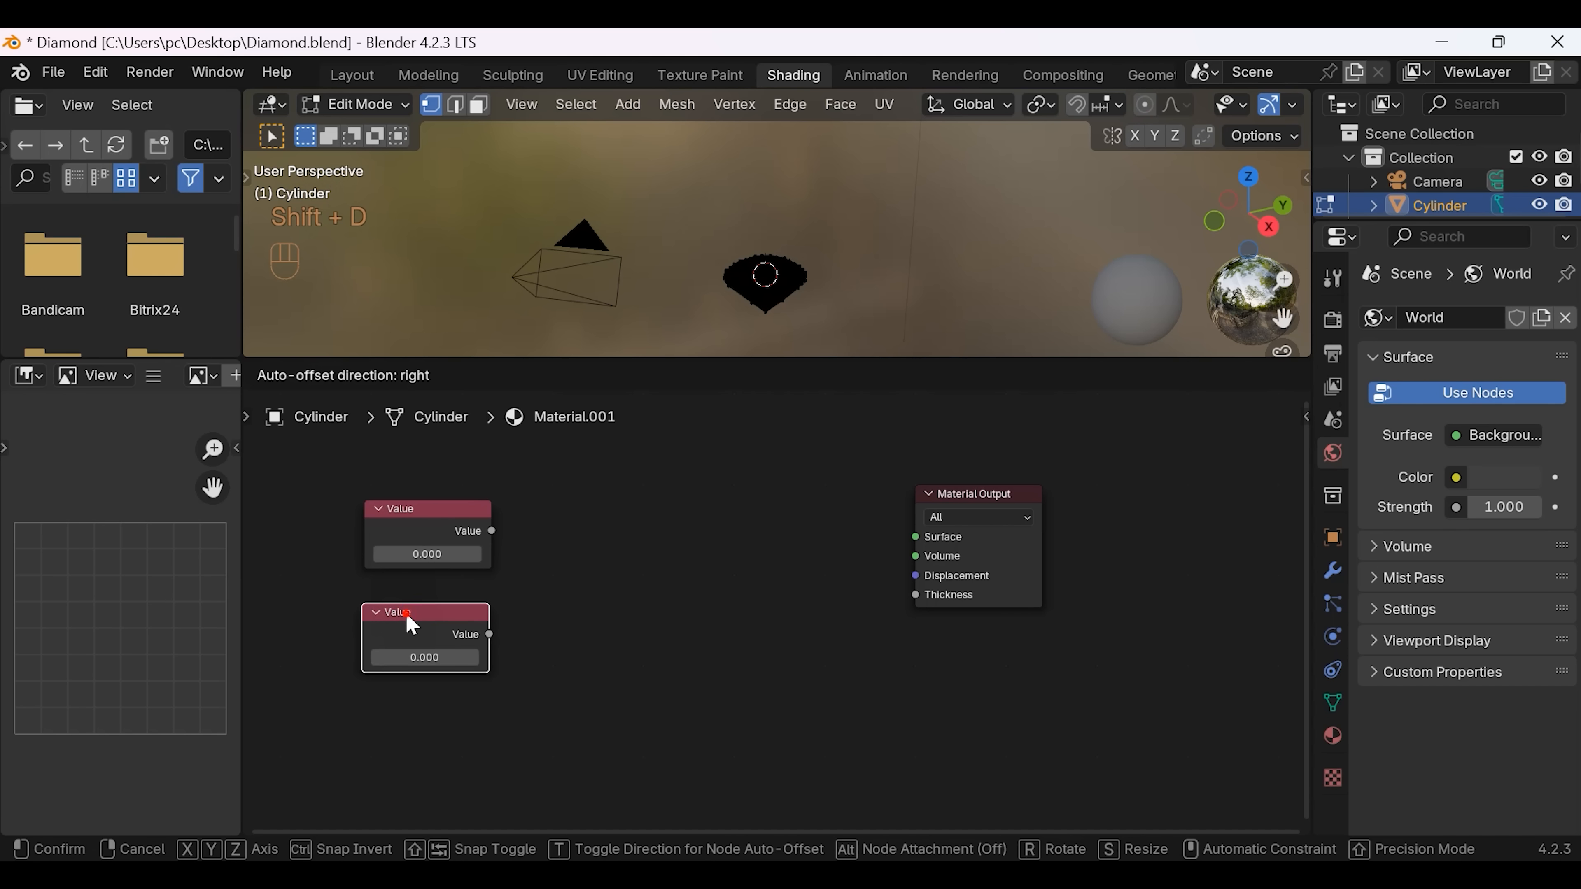
left_click(411, 625)
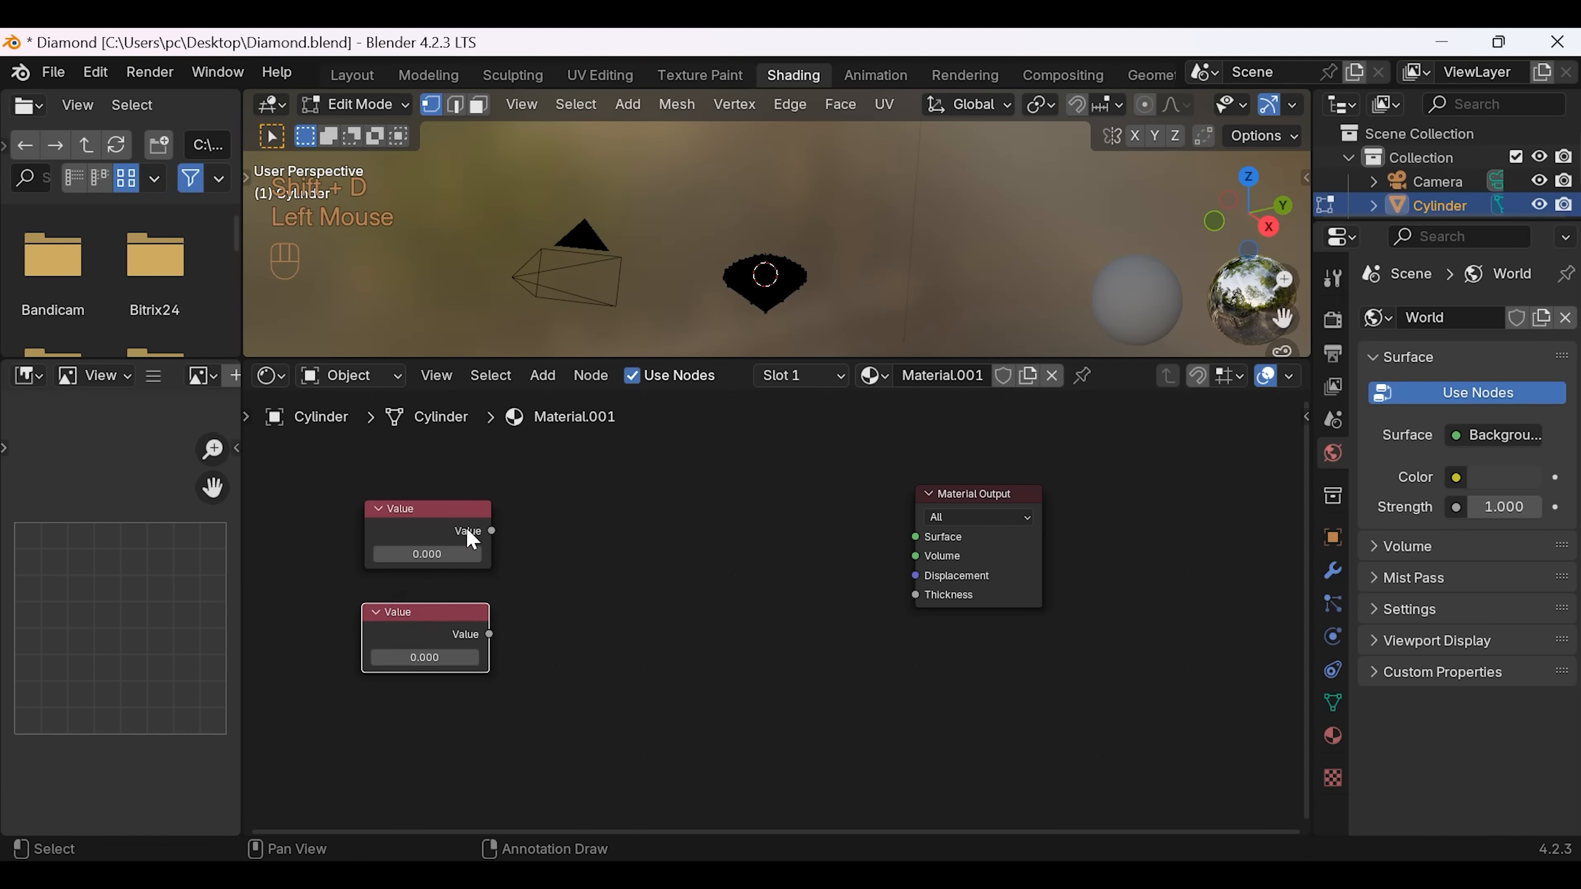
Step: Set the upper Value node to 2.418 and the lower Value node to 0.044
left_click(436, 554)
type("2")
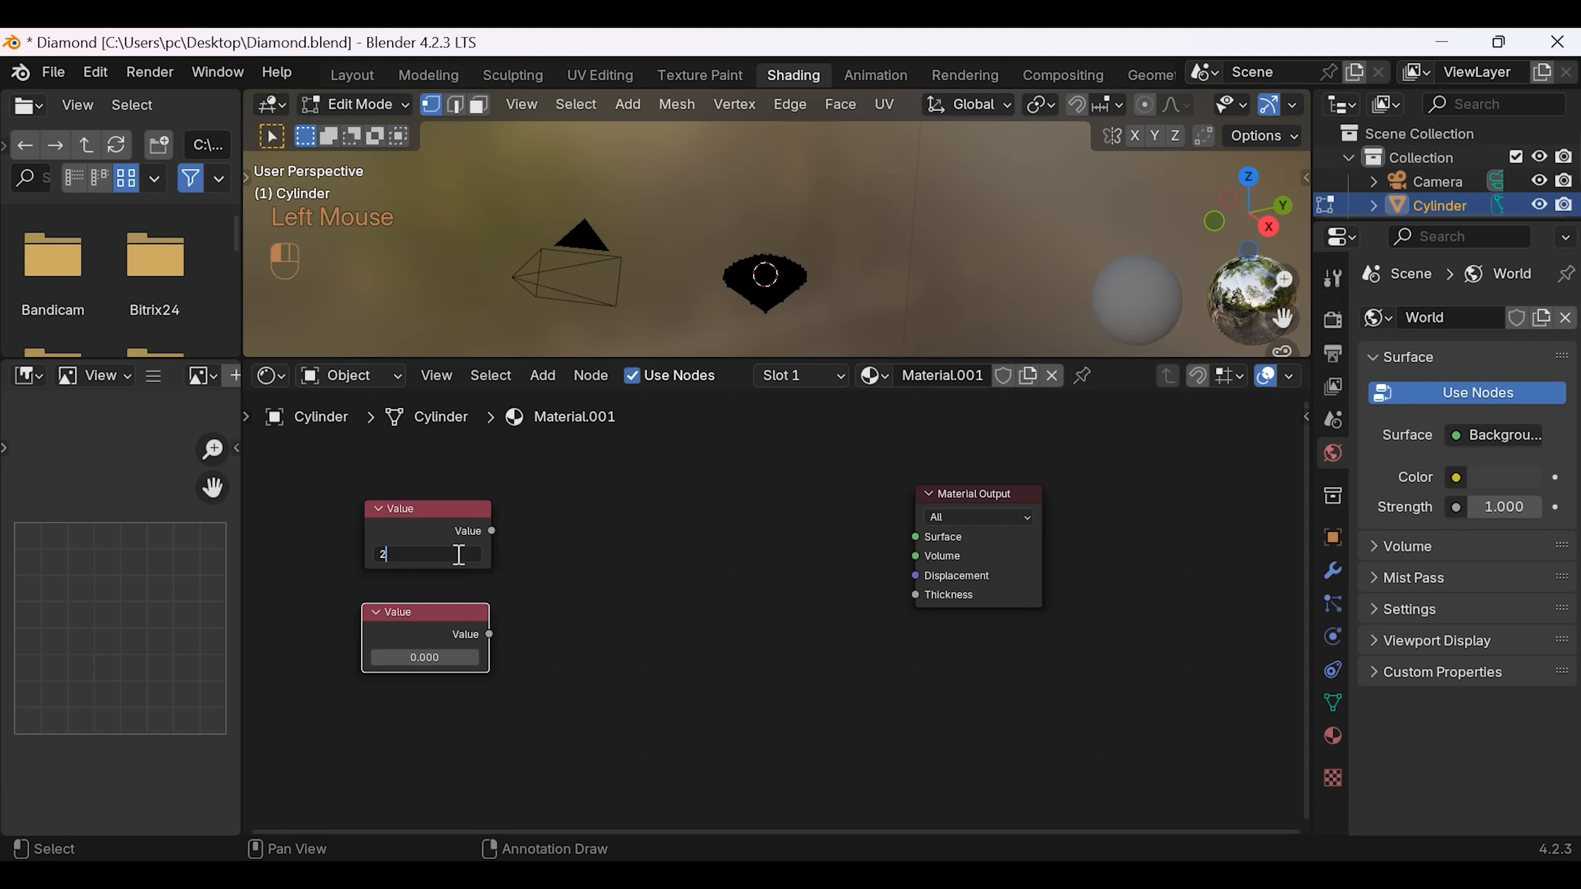
type(".418")
left_click(442, 659)
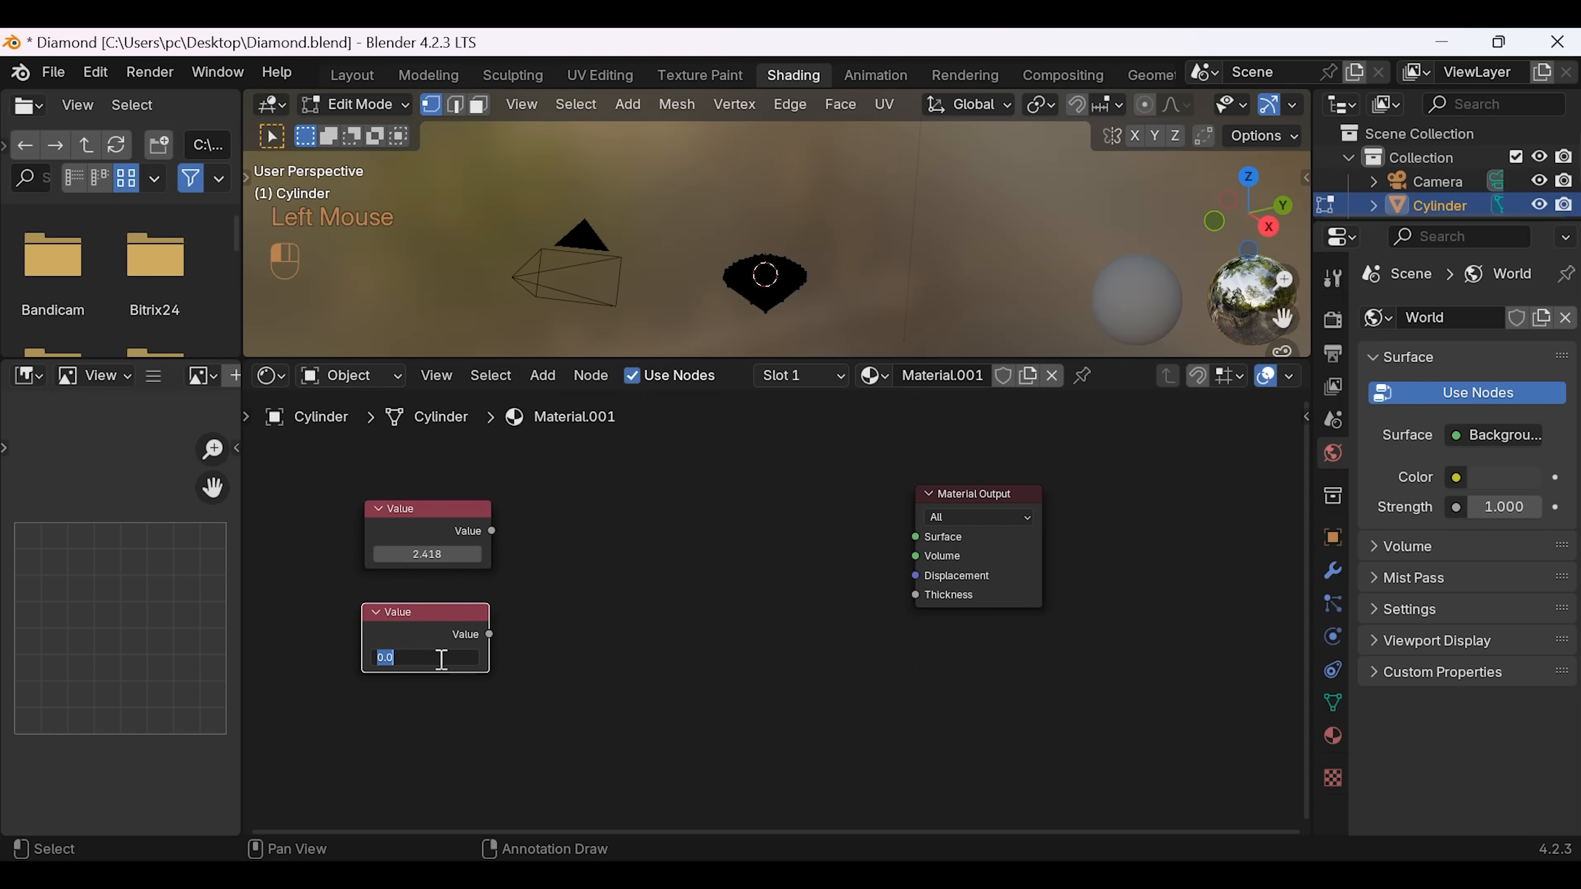
type("0")
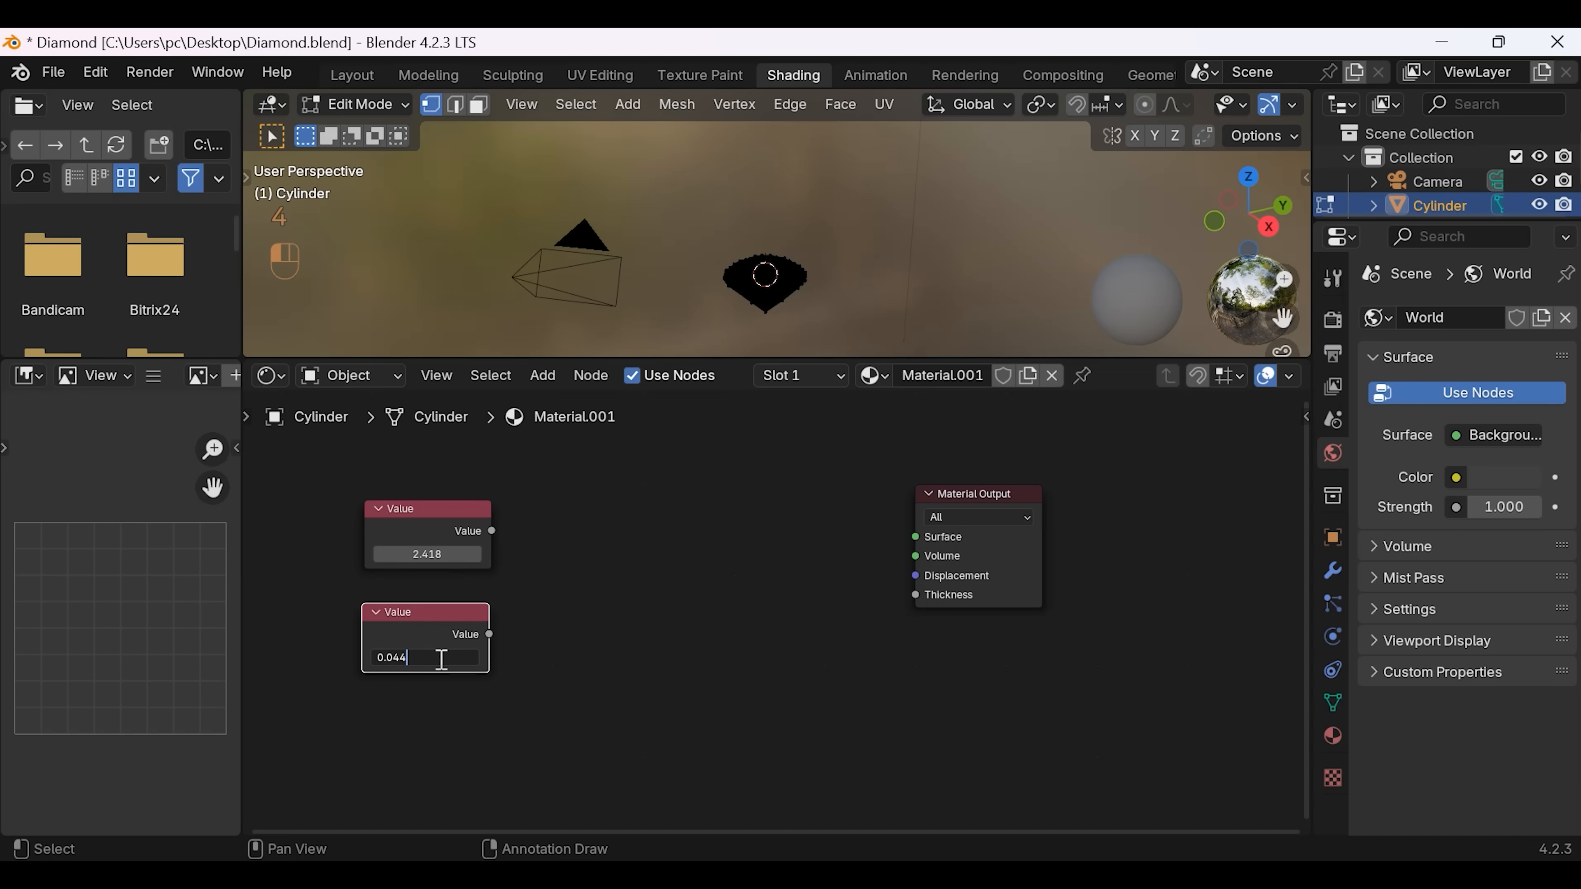
key("Return")
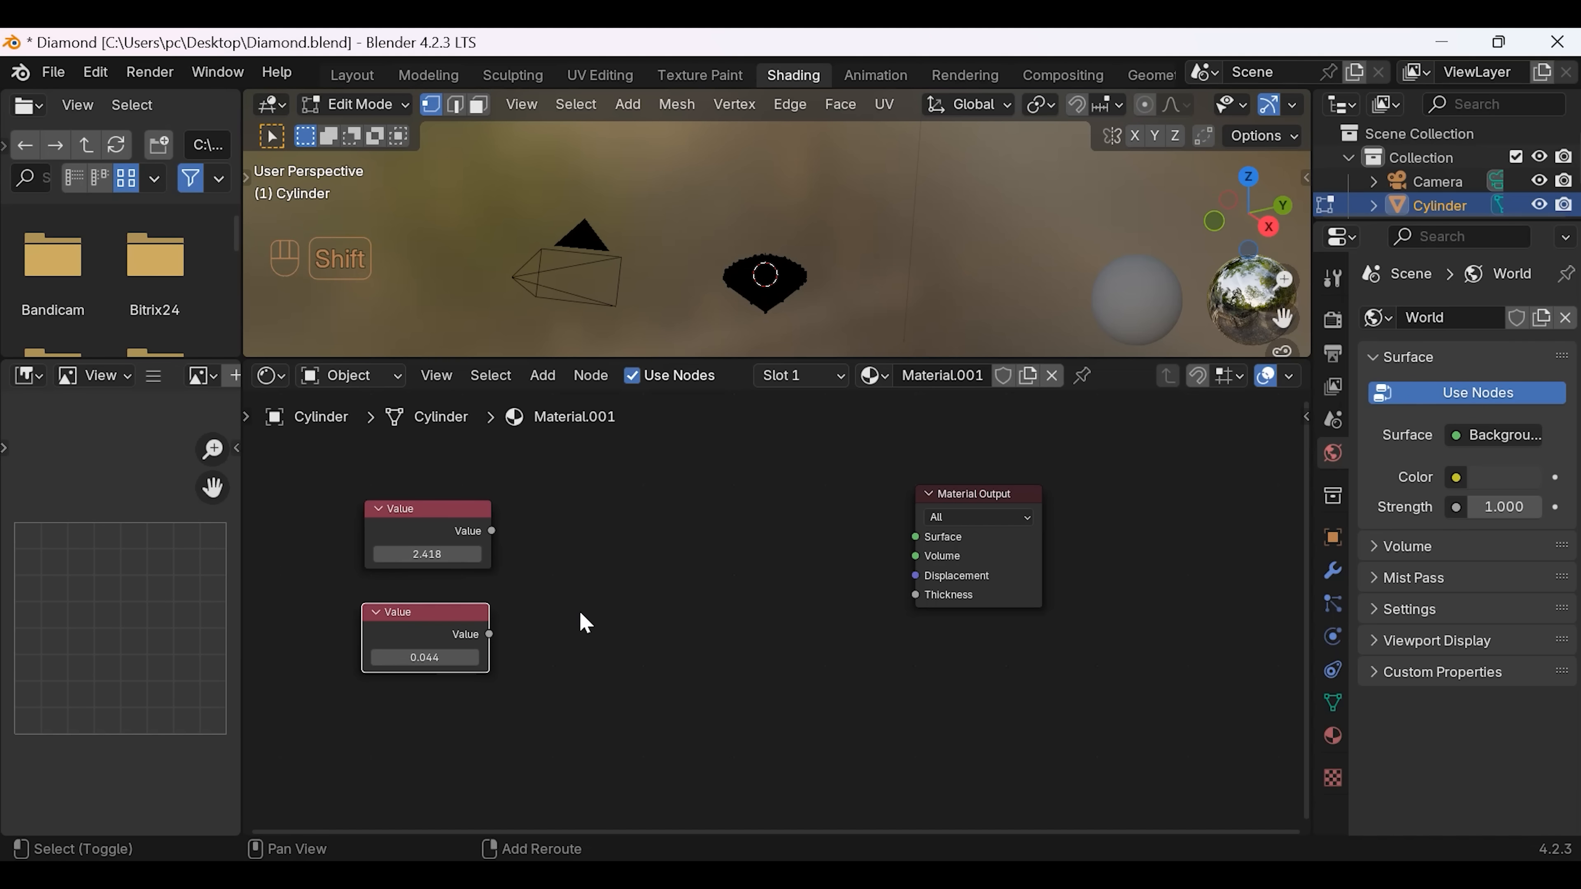
Step: Add a Math node beside the Value nodes and place a duplicate of it directly below
key("shift+a")
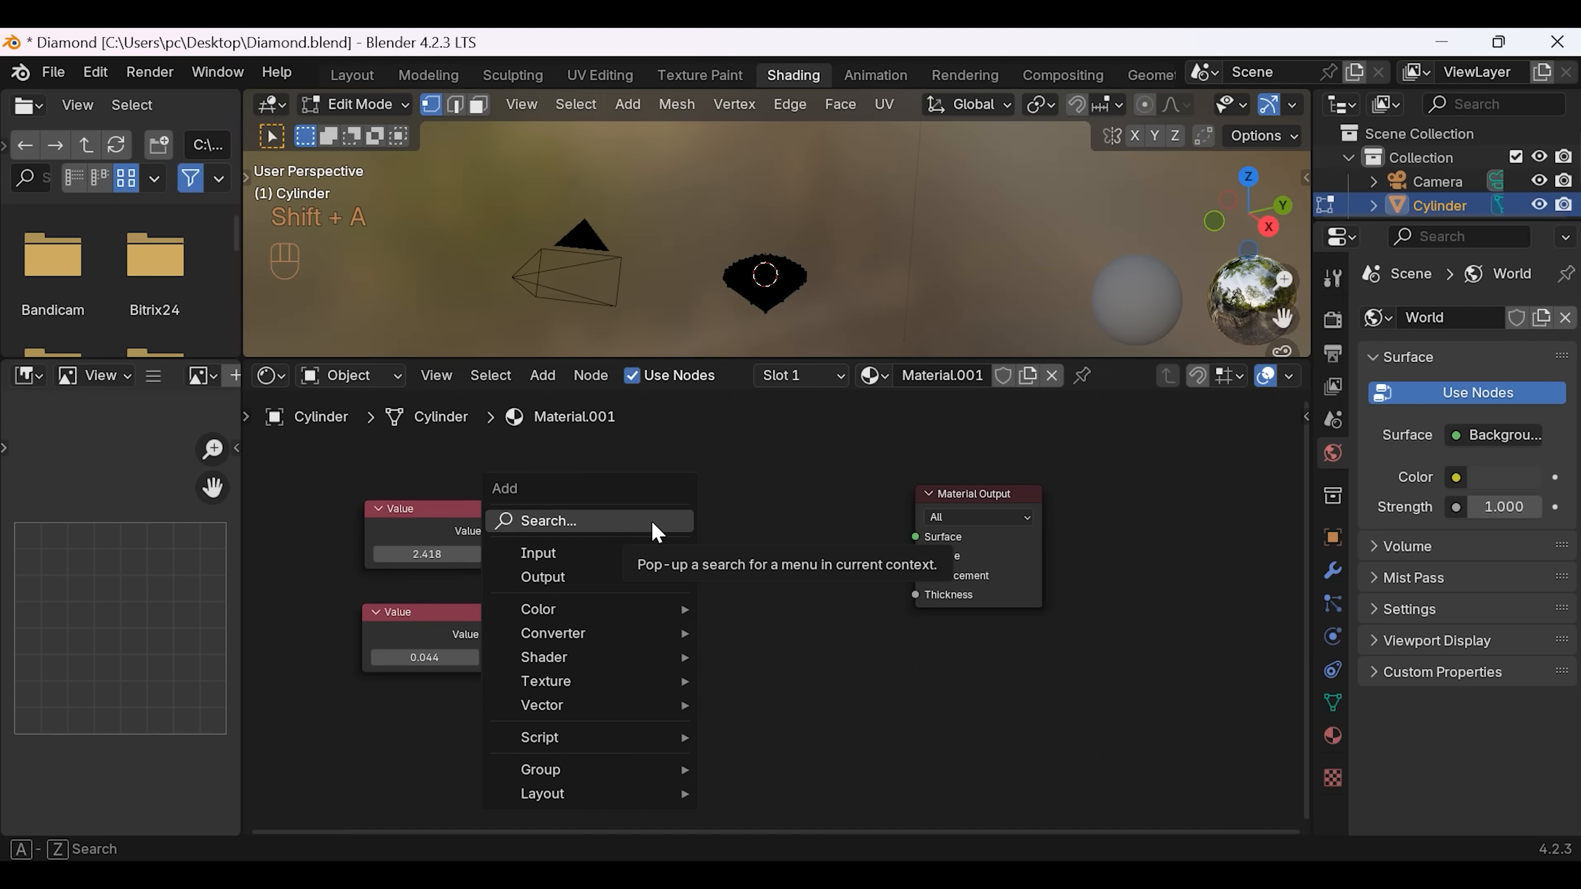
type("m")
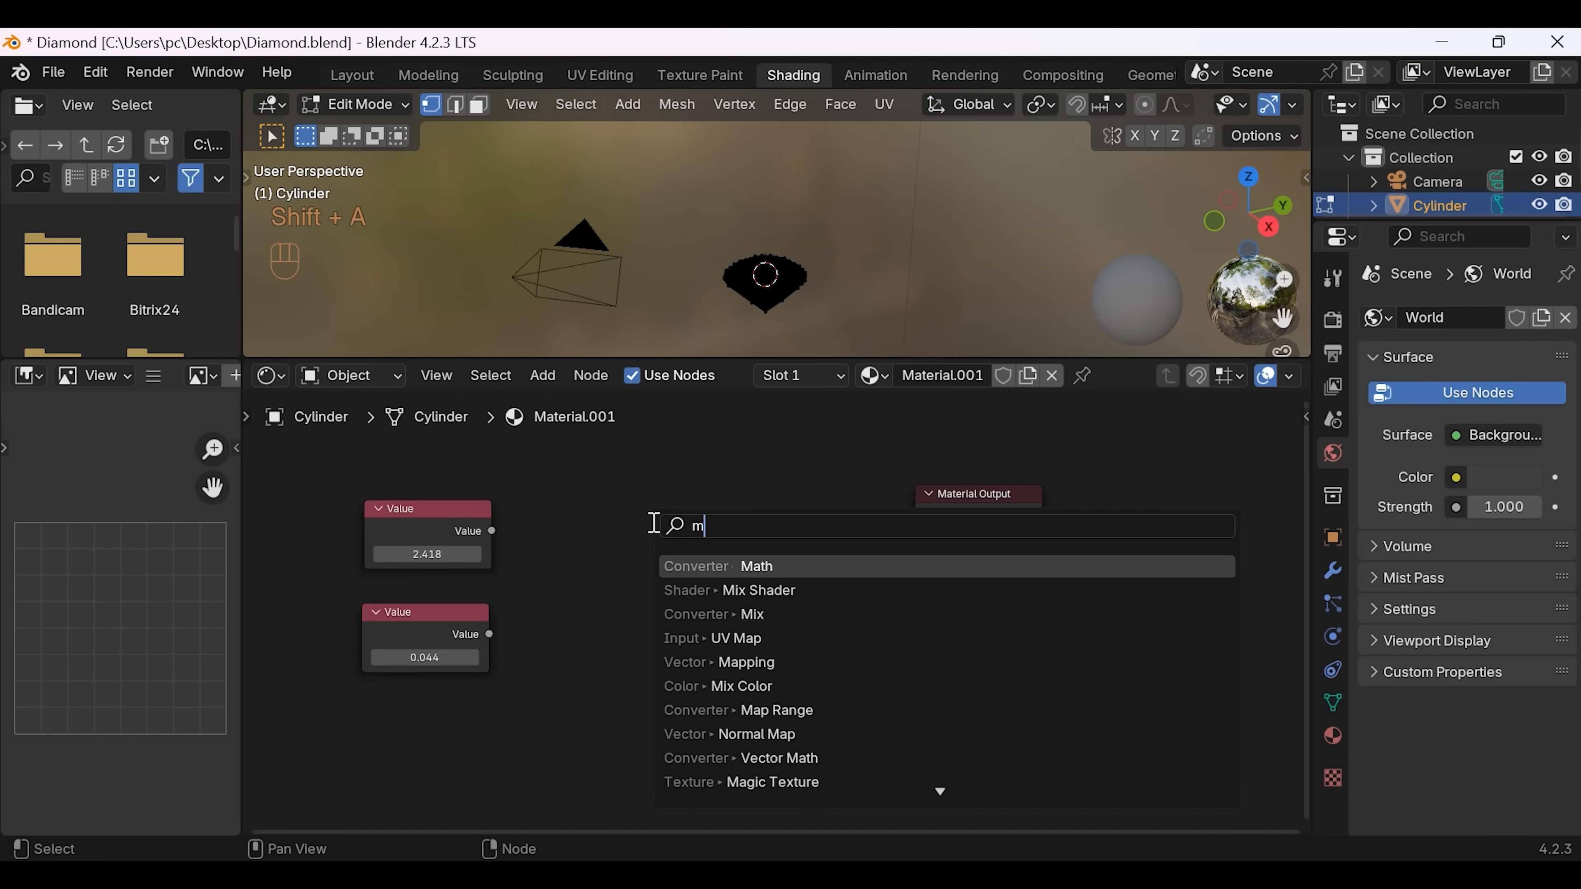
left_click(771, 567)
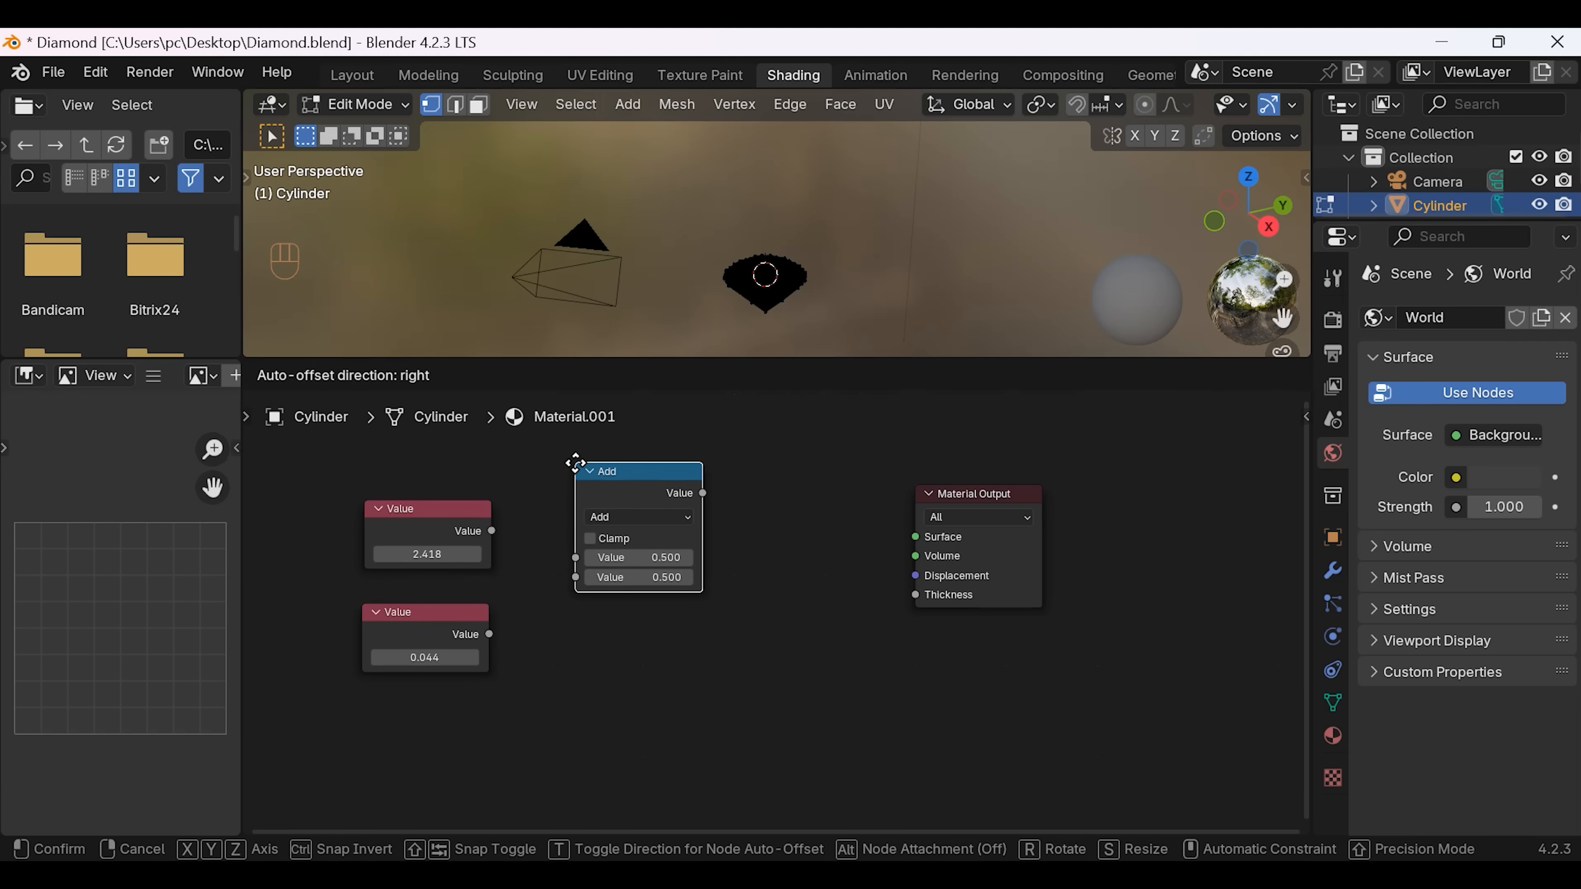
left_click(570, 458)
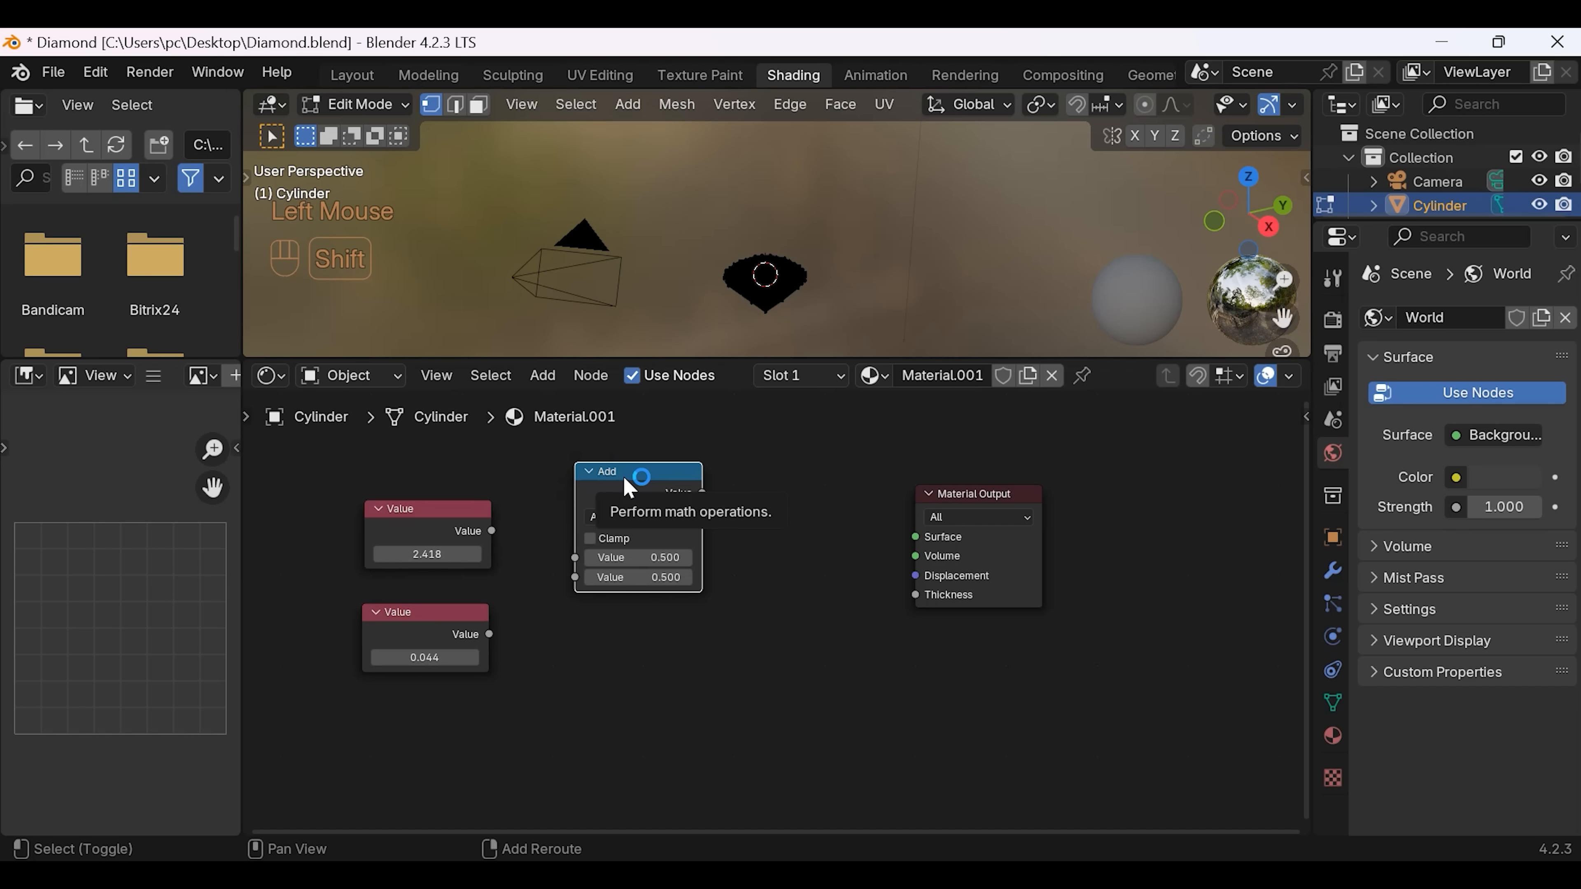
key("shift+d")
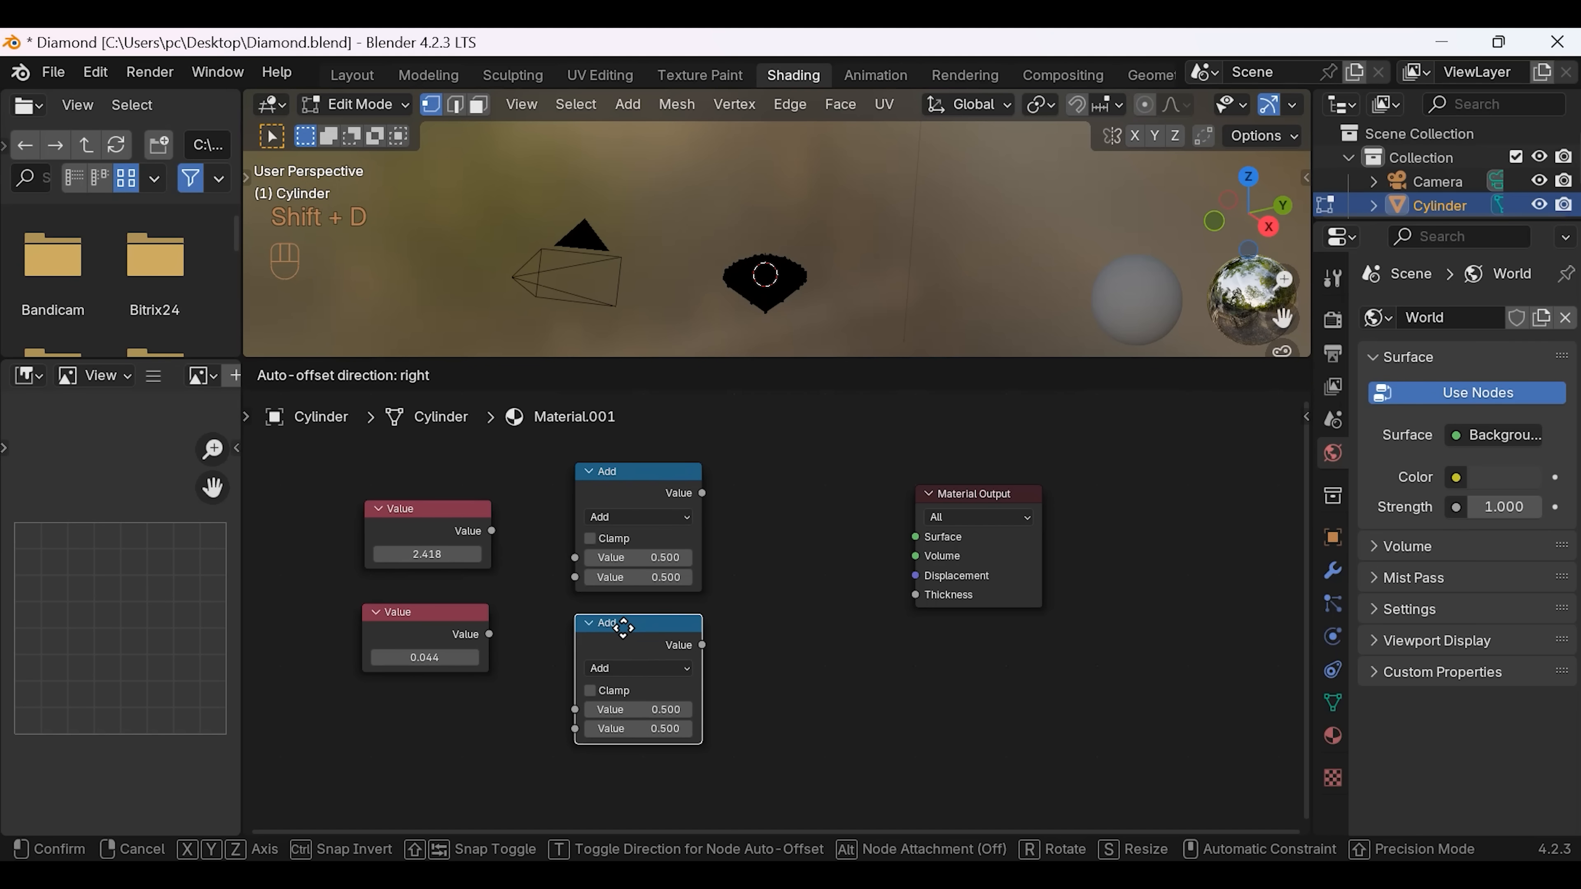
left_click(623, 628)
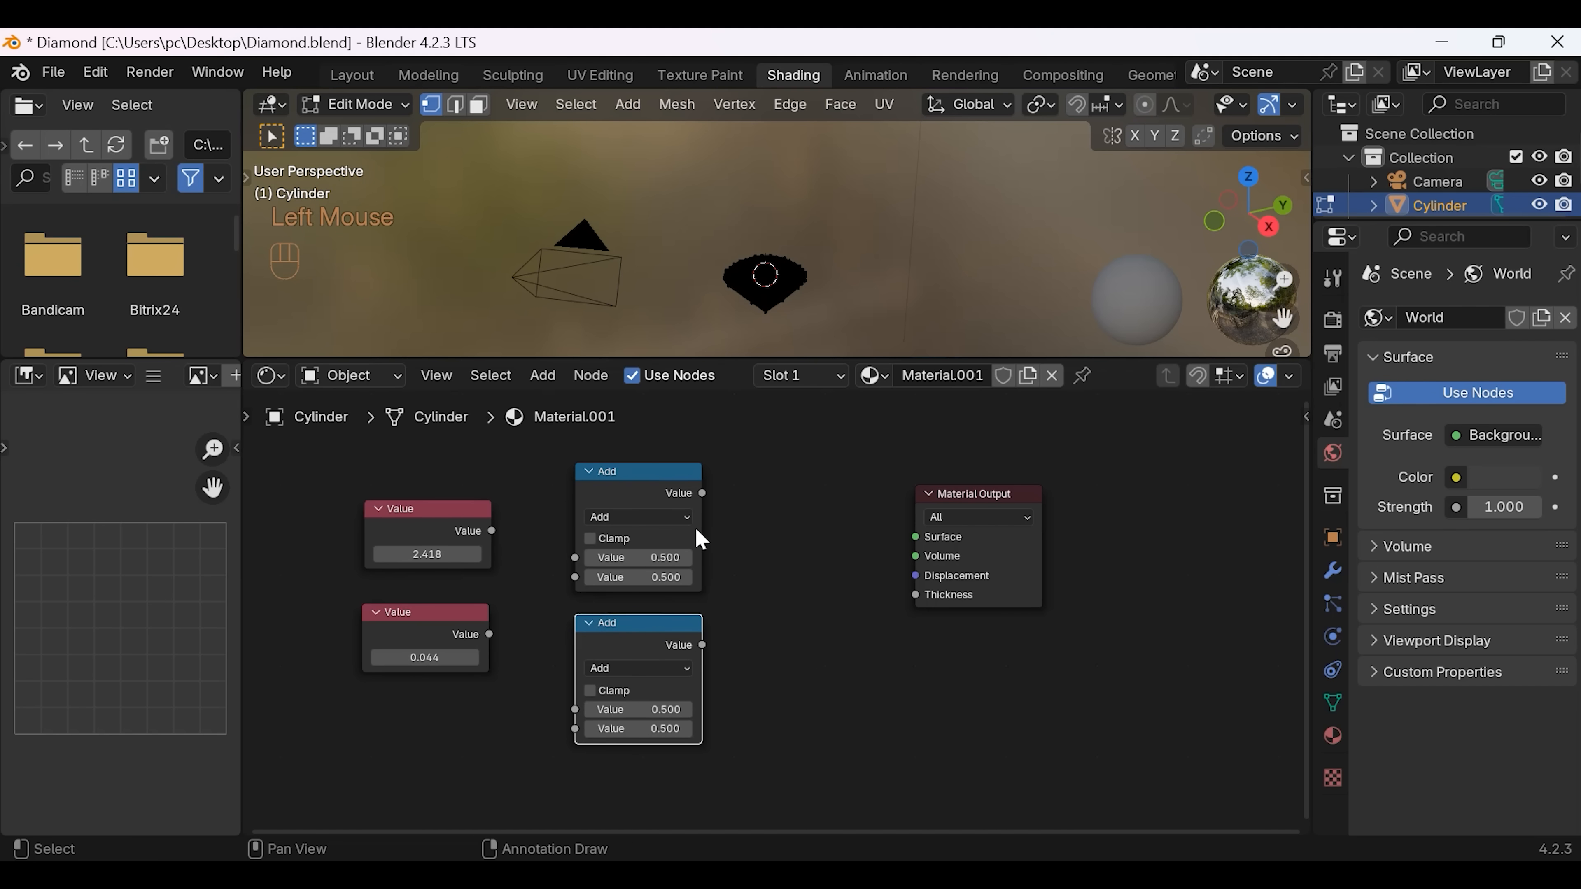
Step: Change the upper Math node's operation to Subtract and collapse both Math nodes
left_click(660, 518)
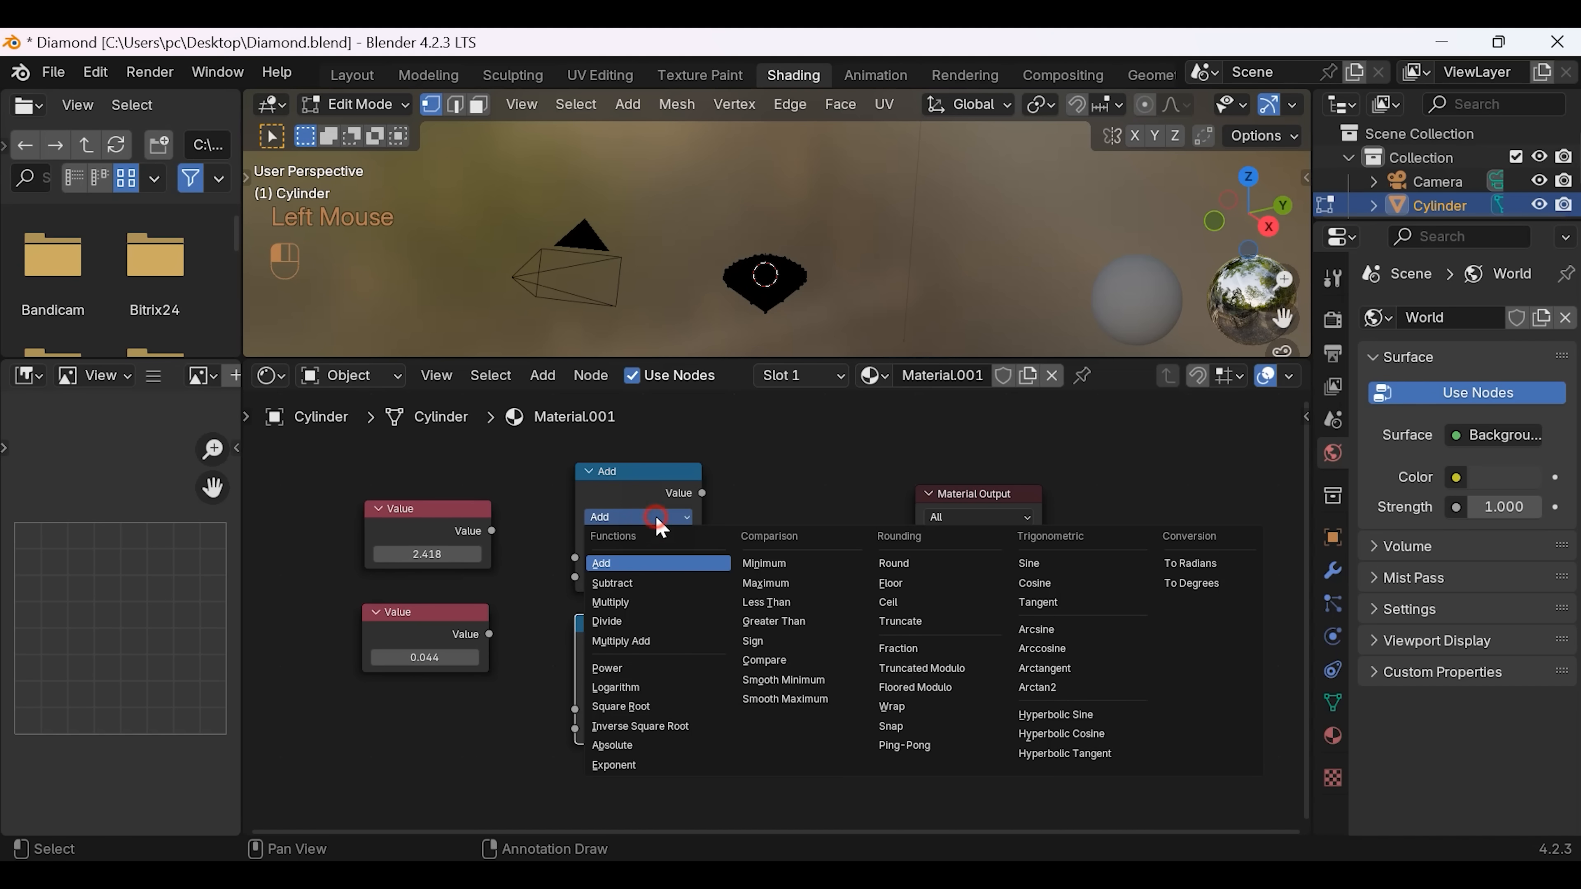
left_click(616, 583)
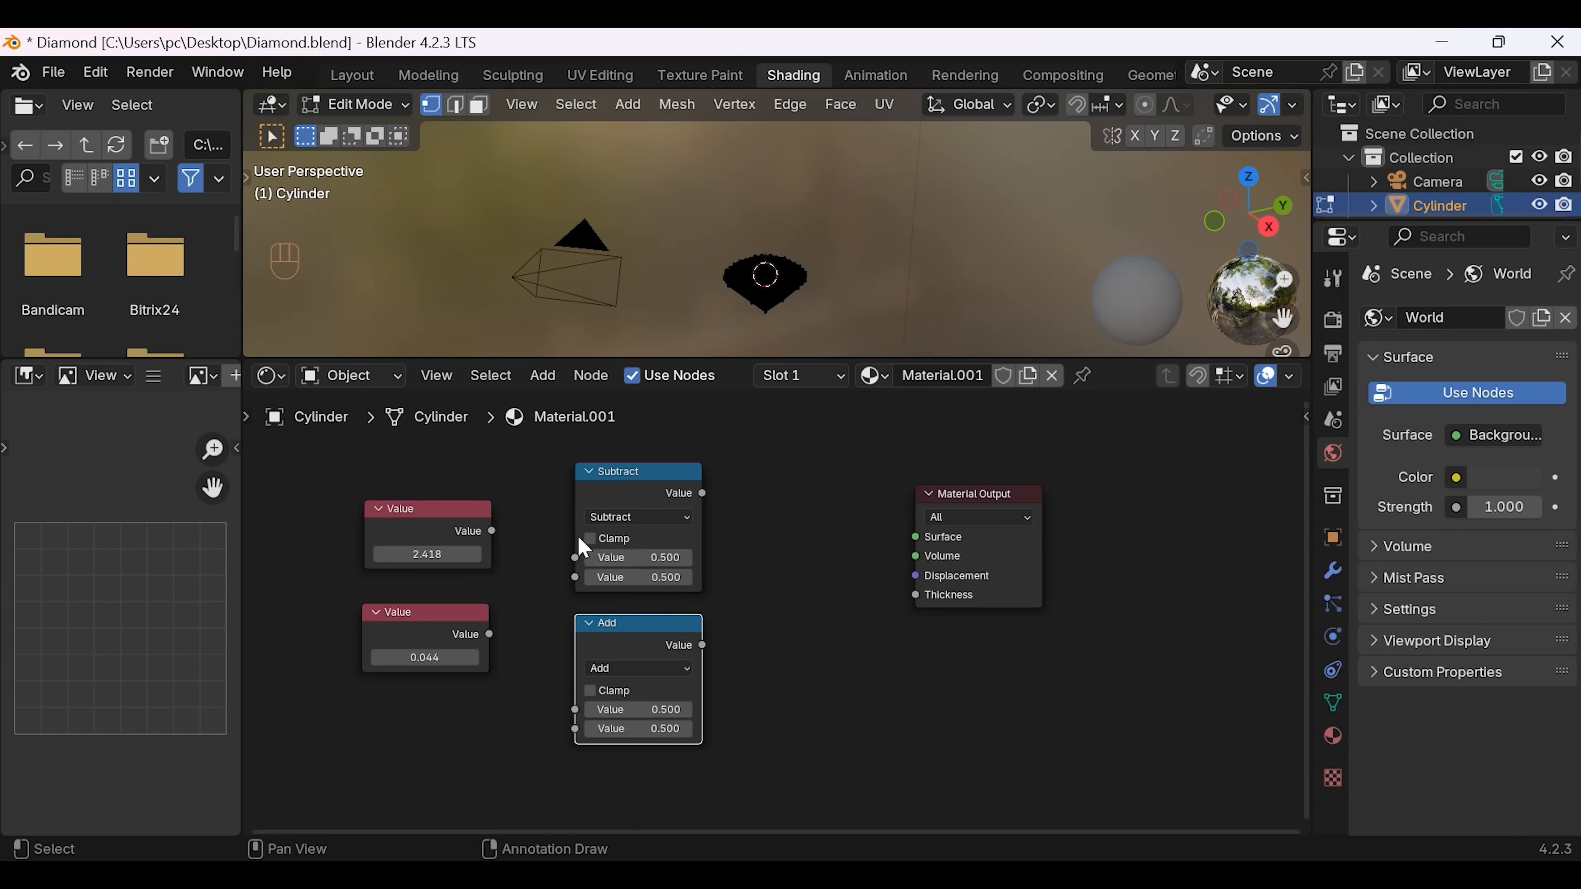
left_click(589, 471)
left_click(589, 623)
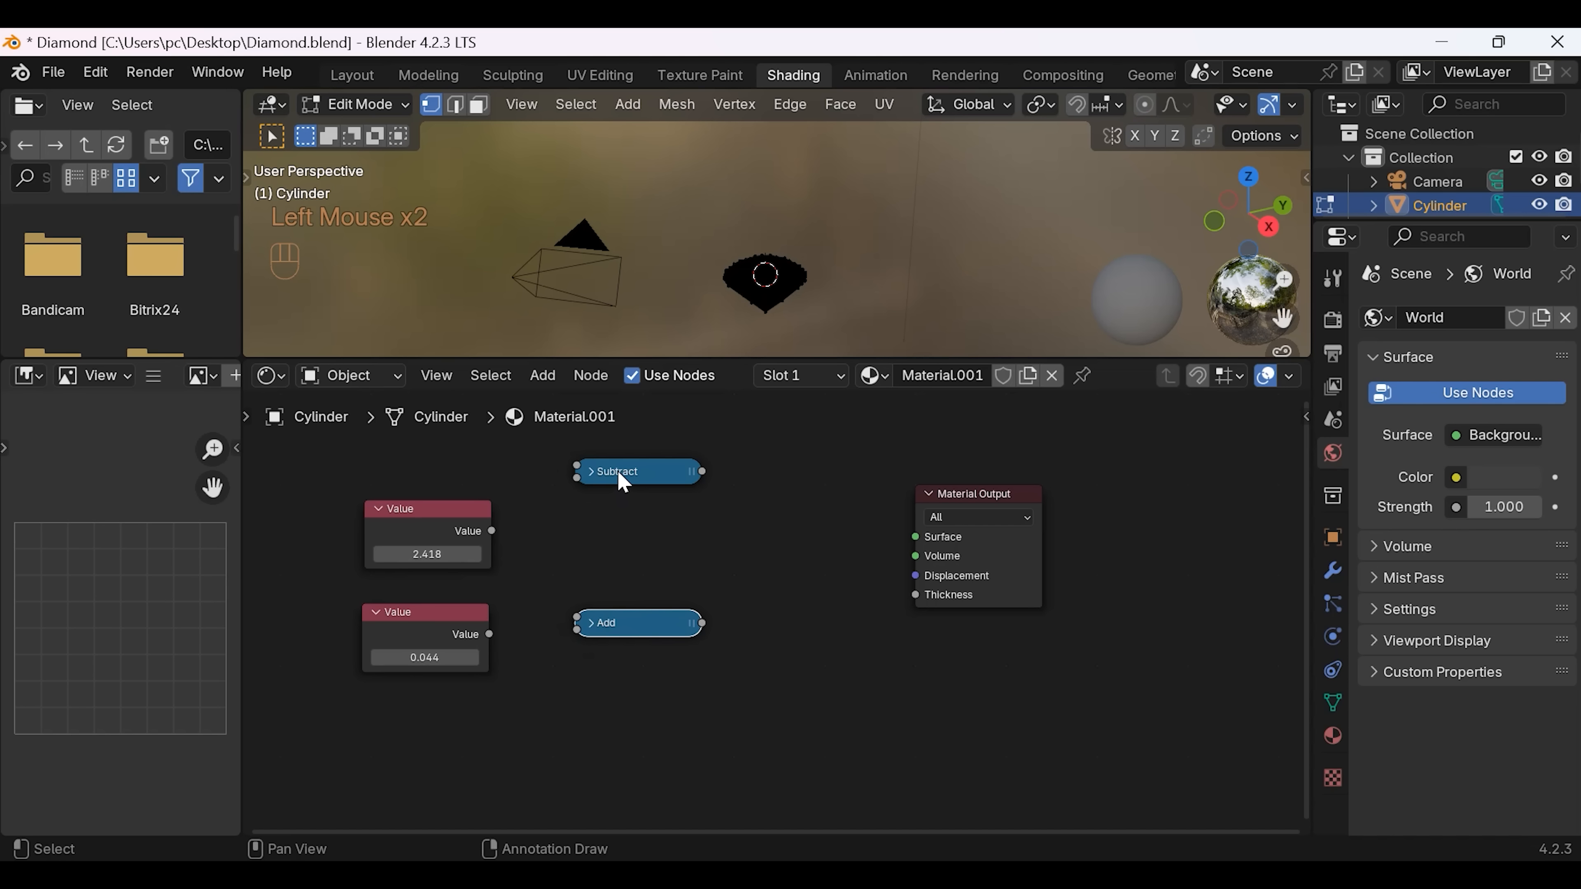
Step: Connect the 2.418 Value to the first input and the 0.044 Value to the second input of both the Subtract and Add nodes
left_click_drag(492, 530, 564, 470)
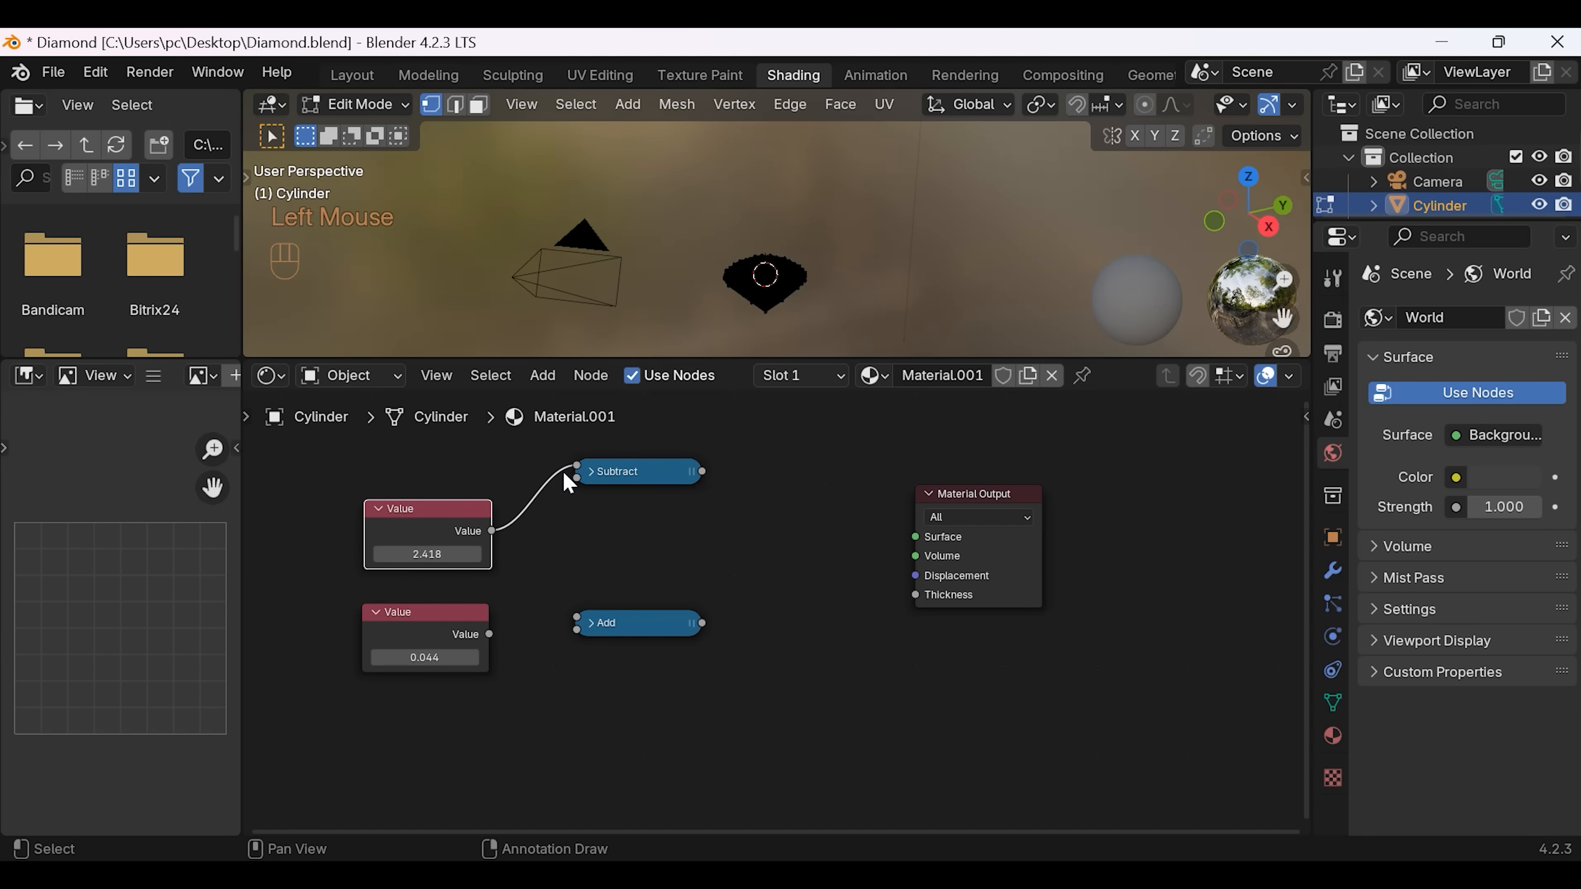
left_click_drag(490, 634, 573, 485)
left_click_drag(491, 531, 568, 642)
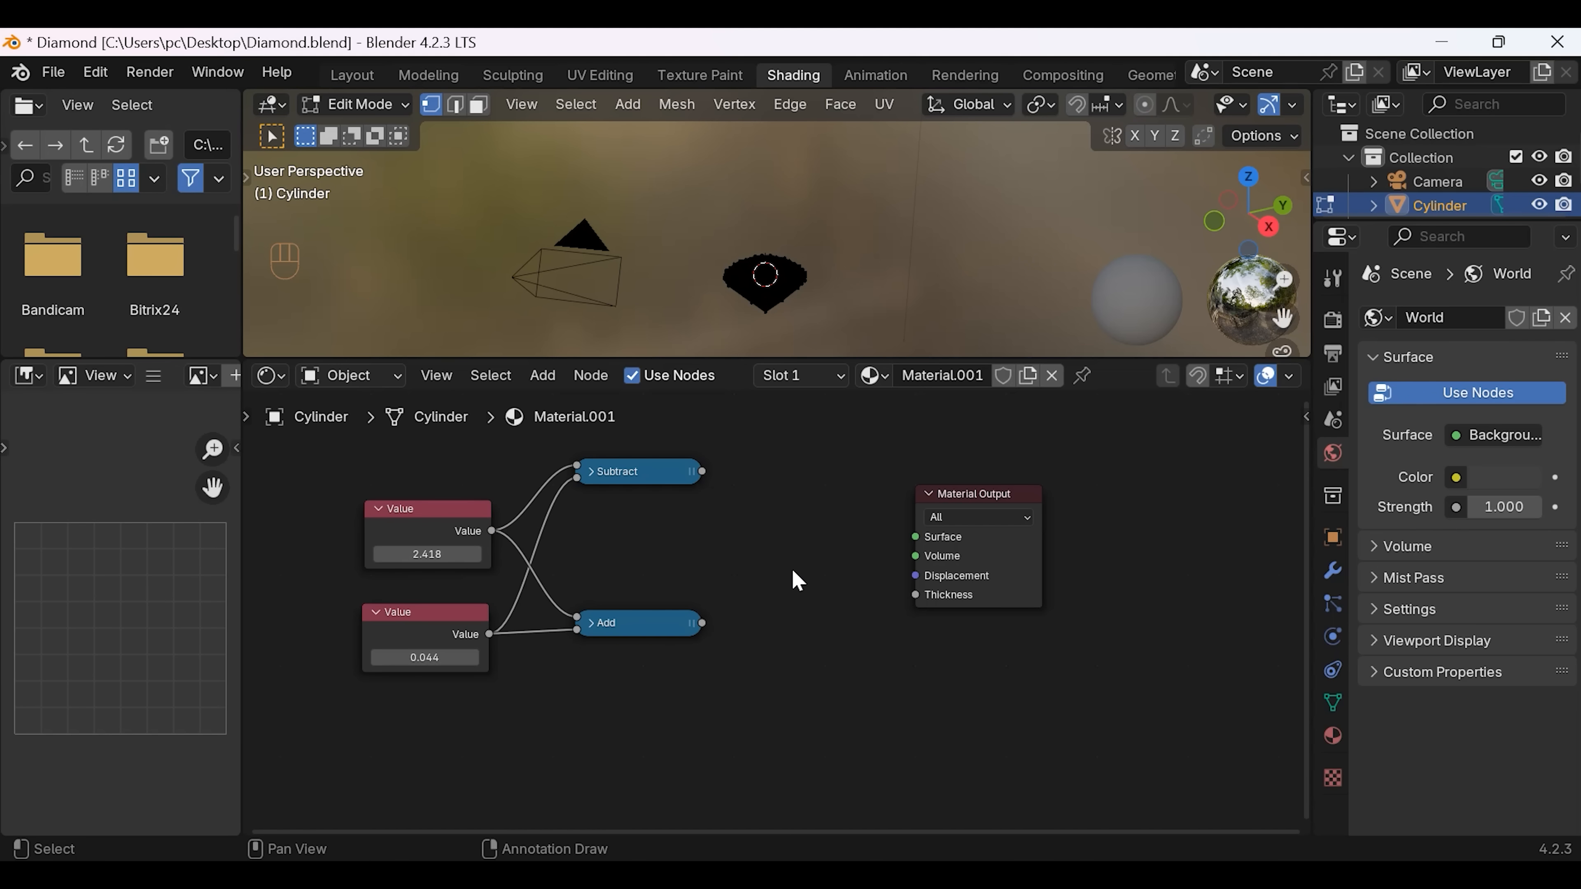
Step: Move the Material Output node farther from the Math nodes and add a Glass BSDF node in the gap, above the Subtract node
left_click_drag(966, 499, 1179, 484)
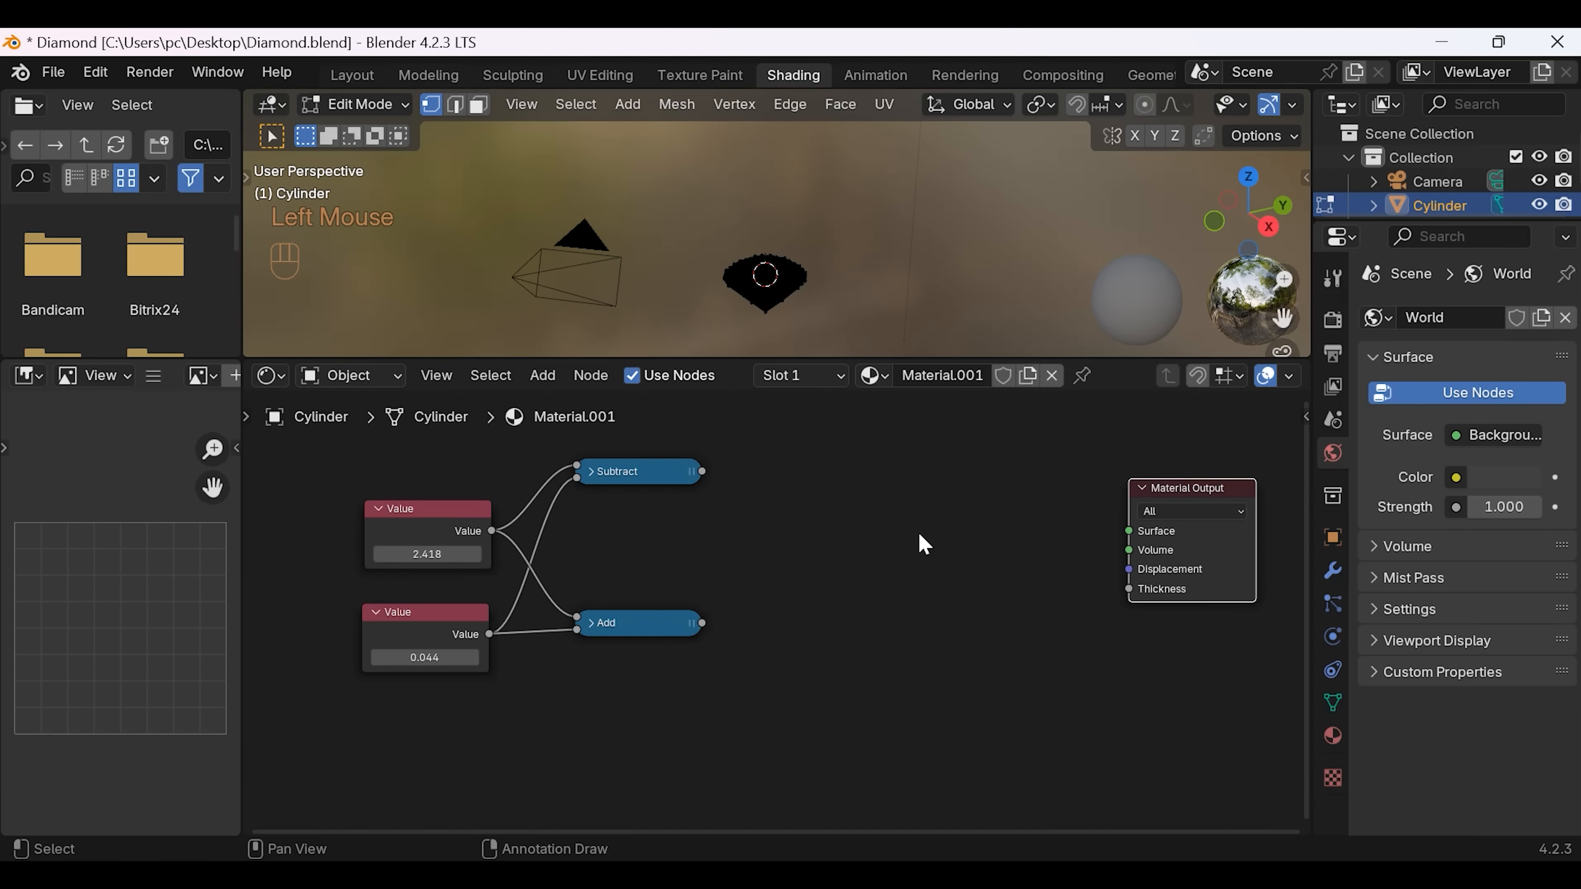
key("shift+a")
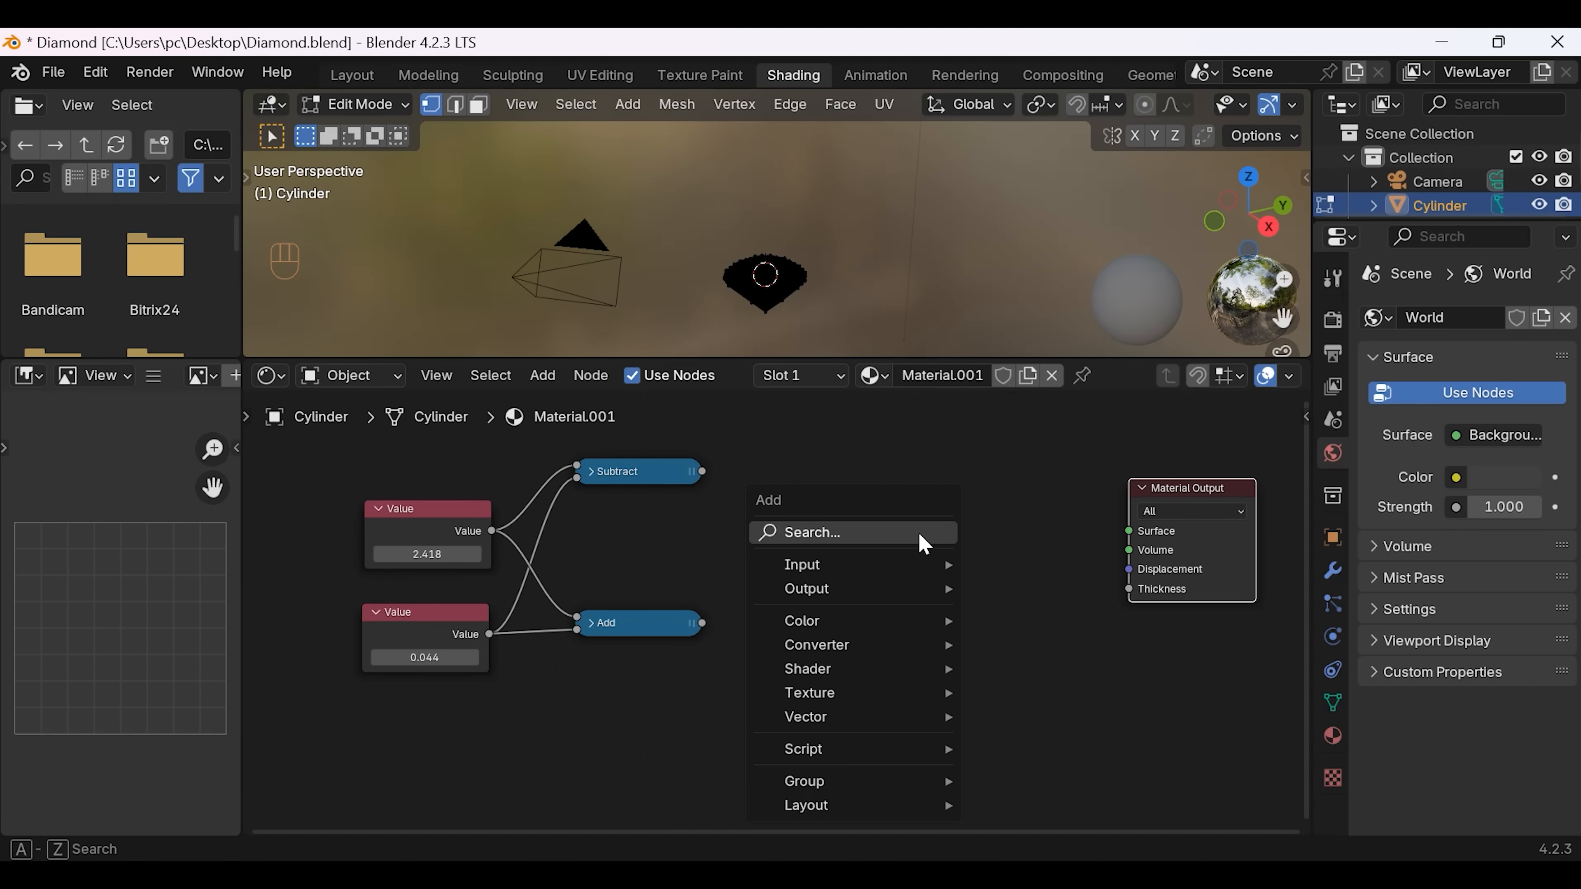
type("gl")
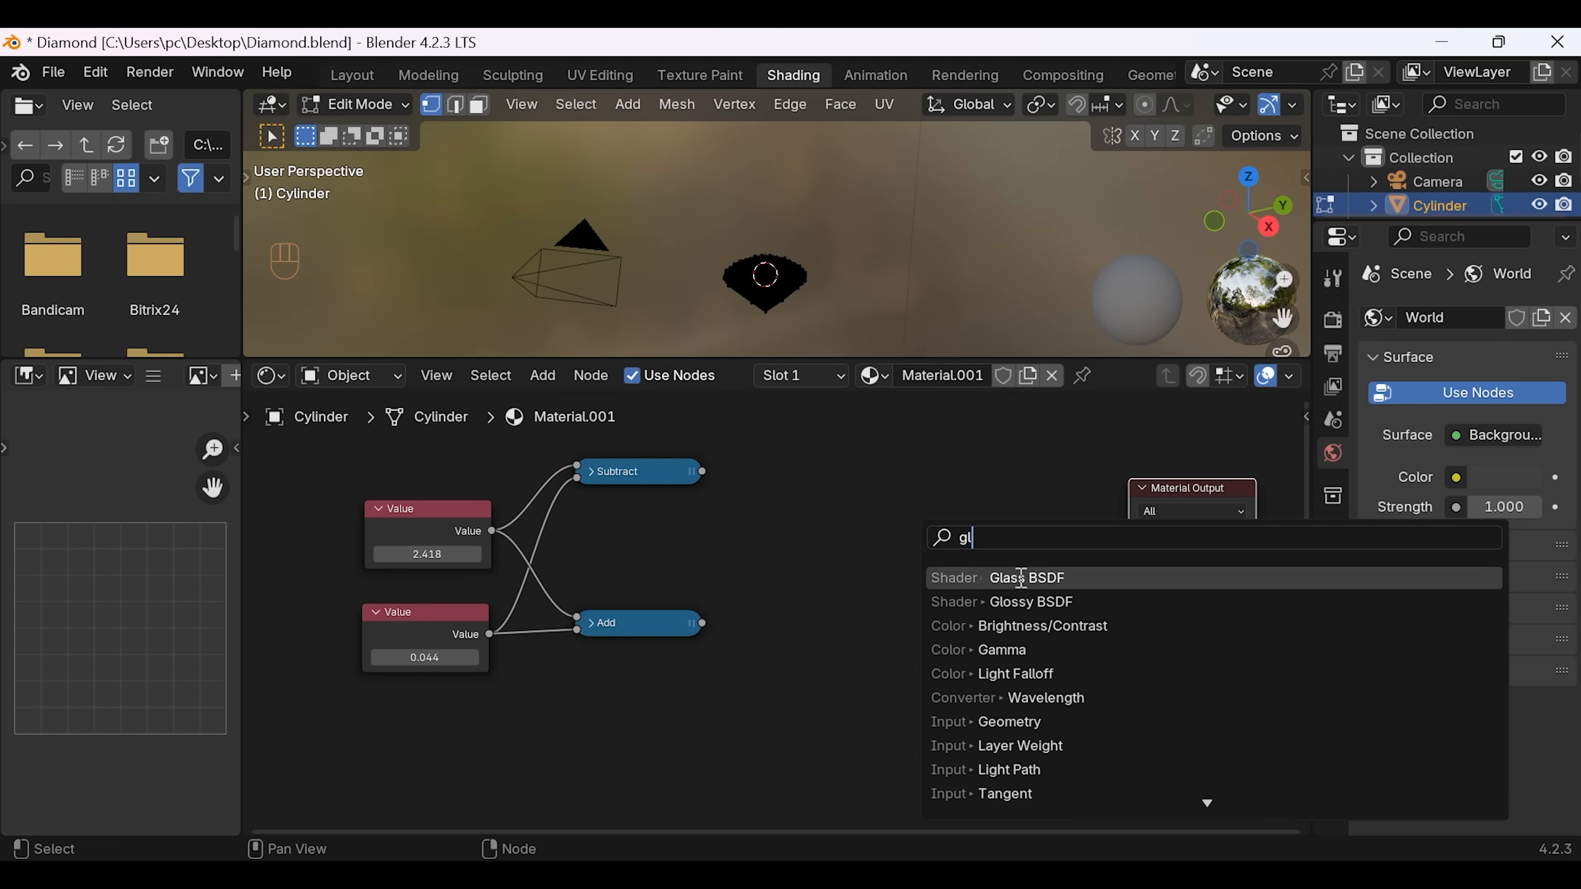
left_click(1024, 579)
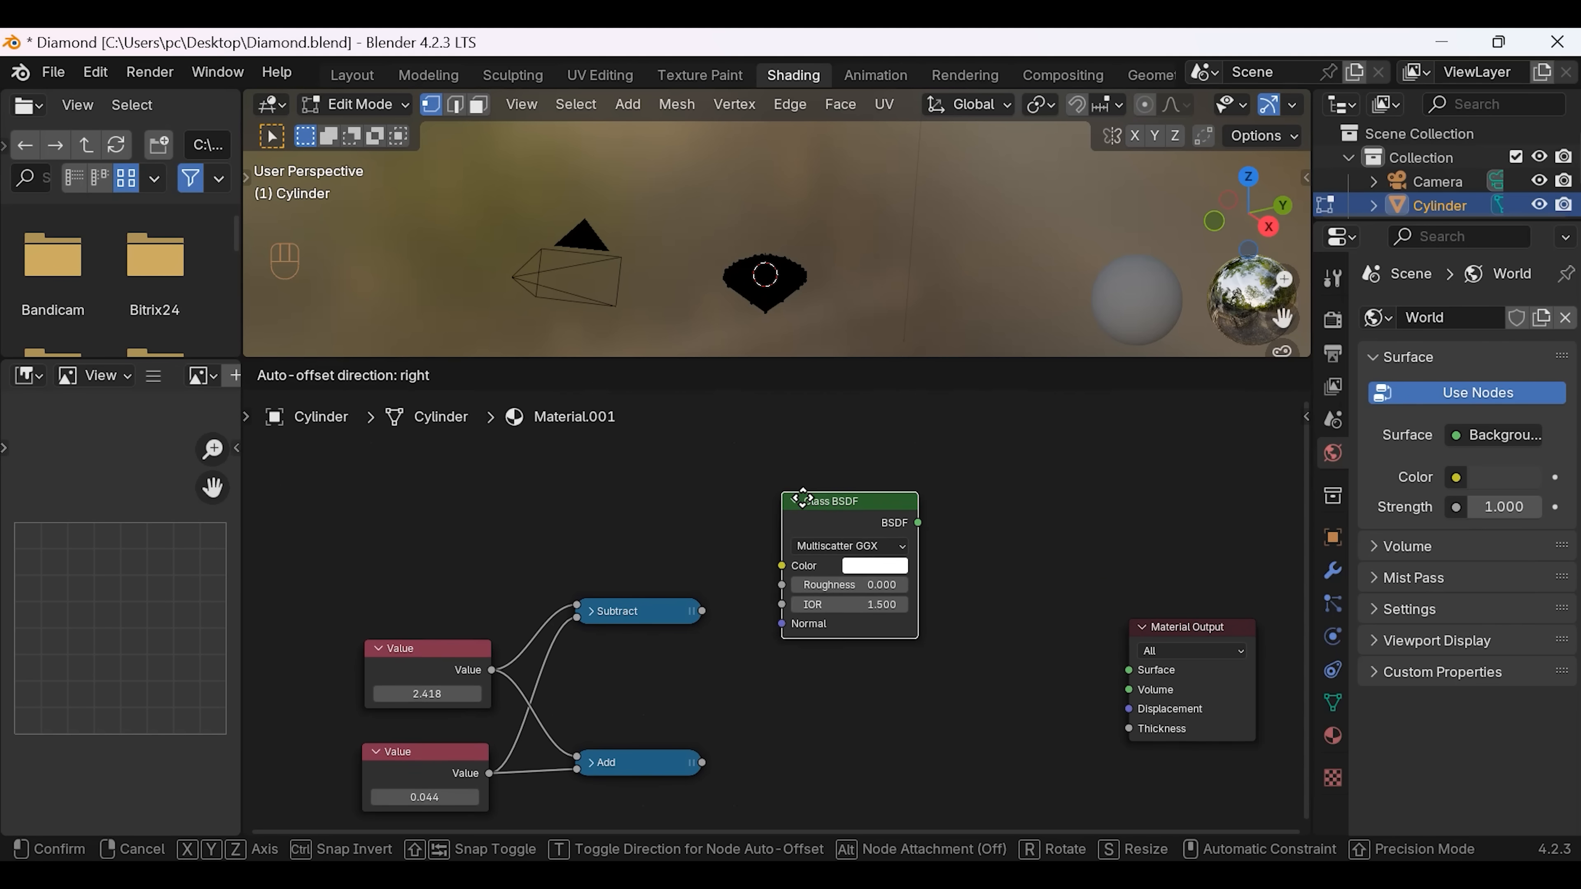
left_click(794, 432)
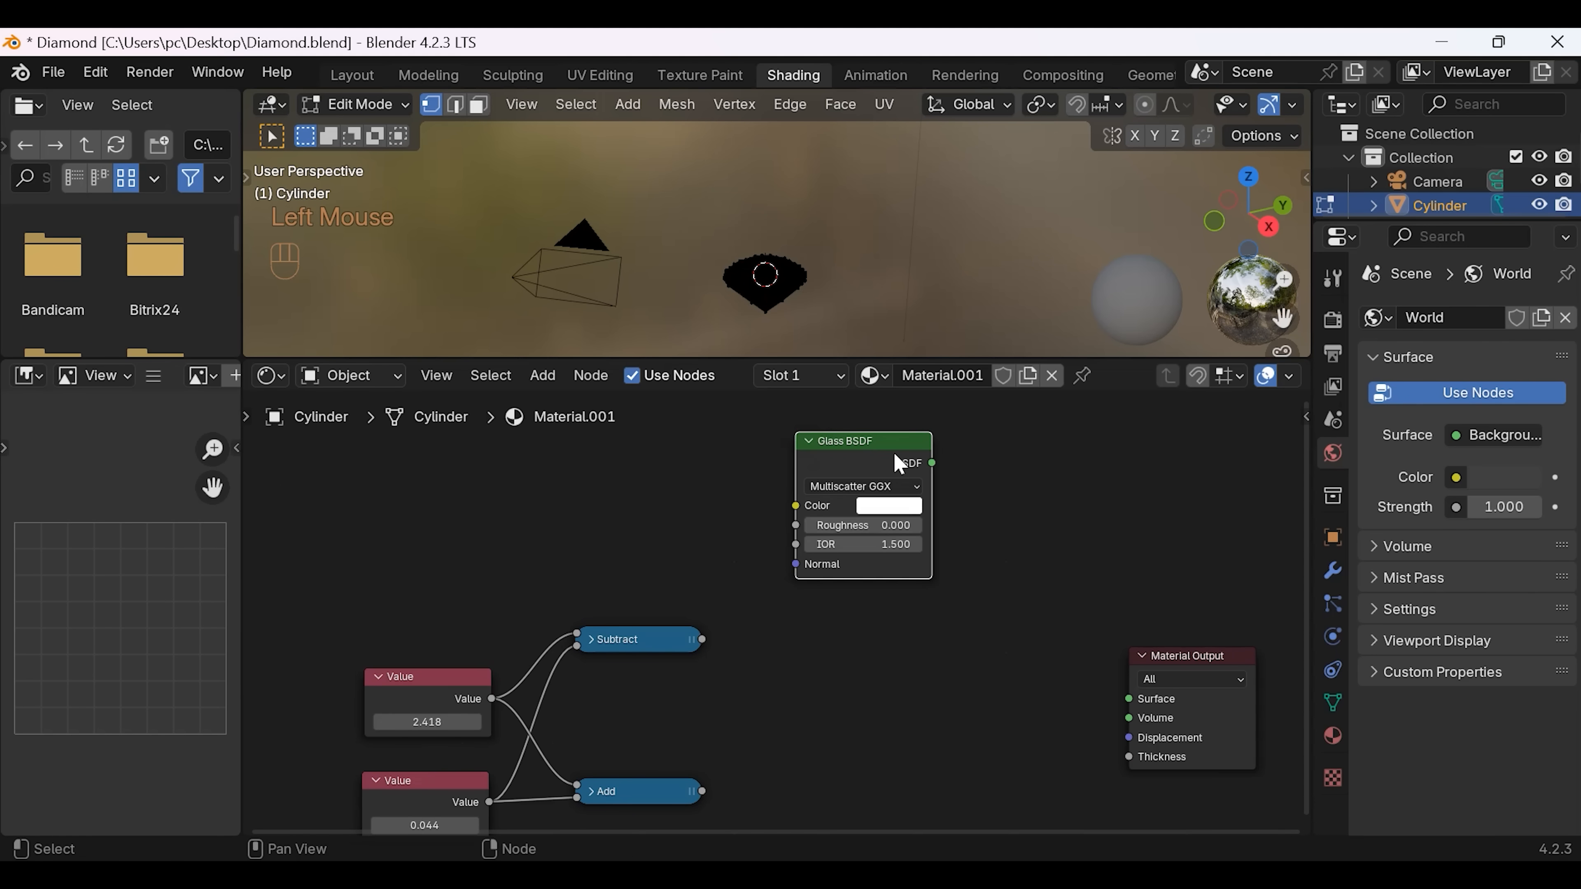
Step: Duplicate the Glass BSDF node three times, stacking the copies below the original in one column
key("shift+d")
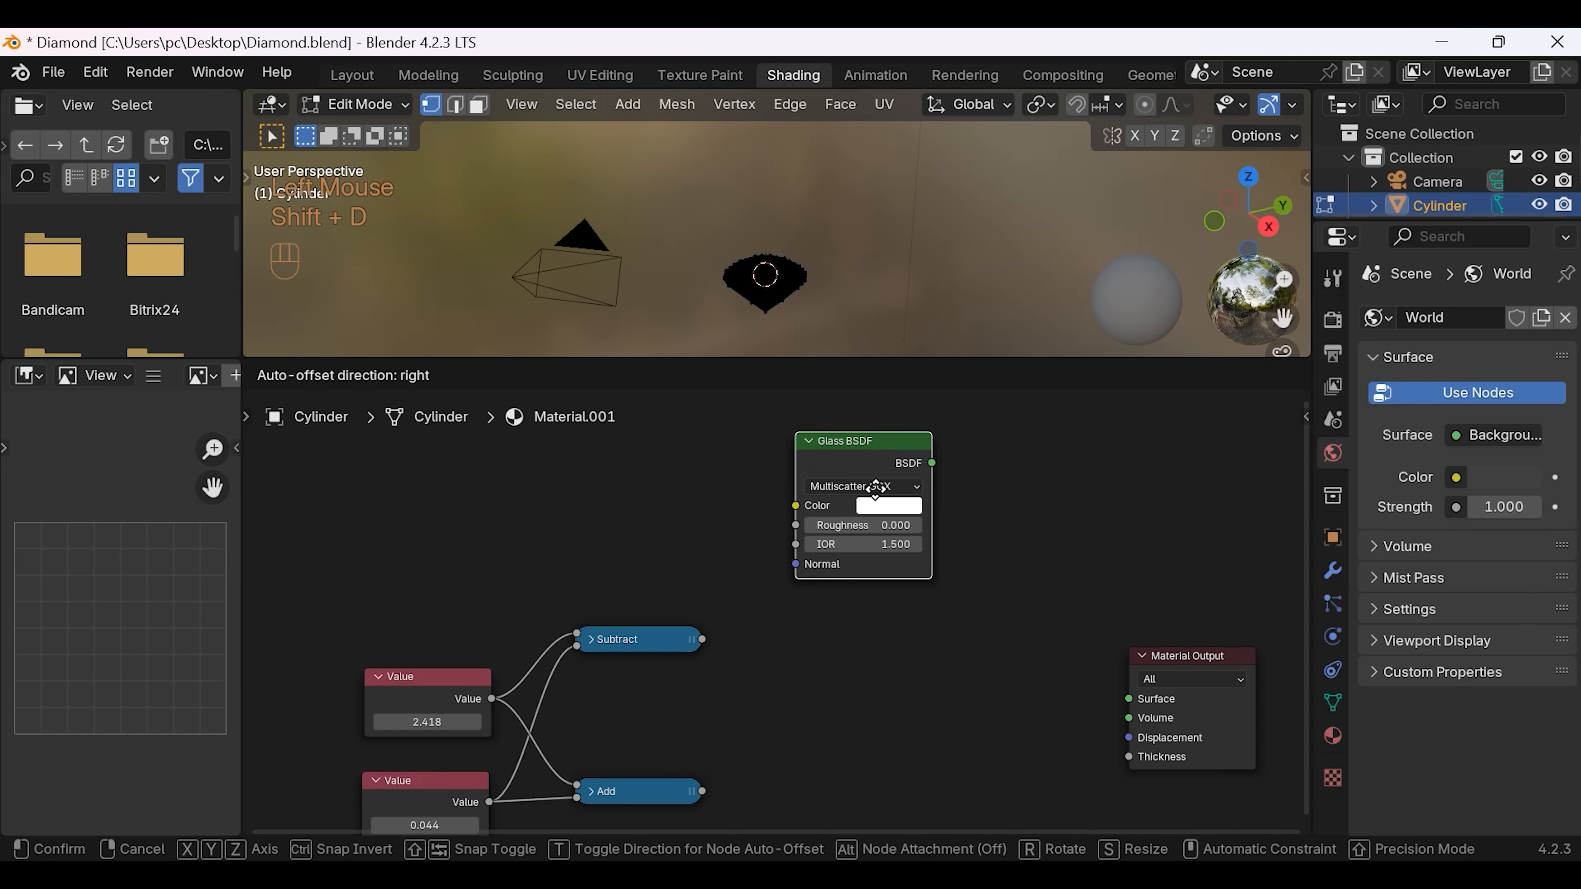
left_click(884, 613)
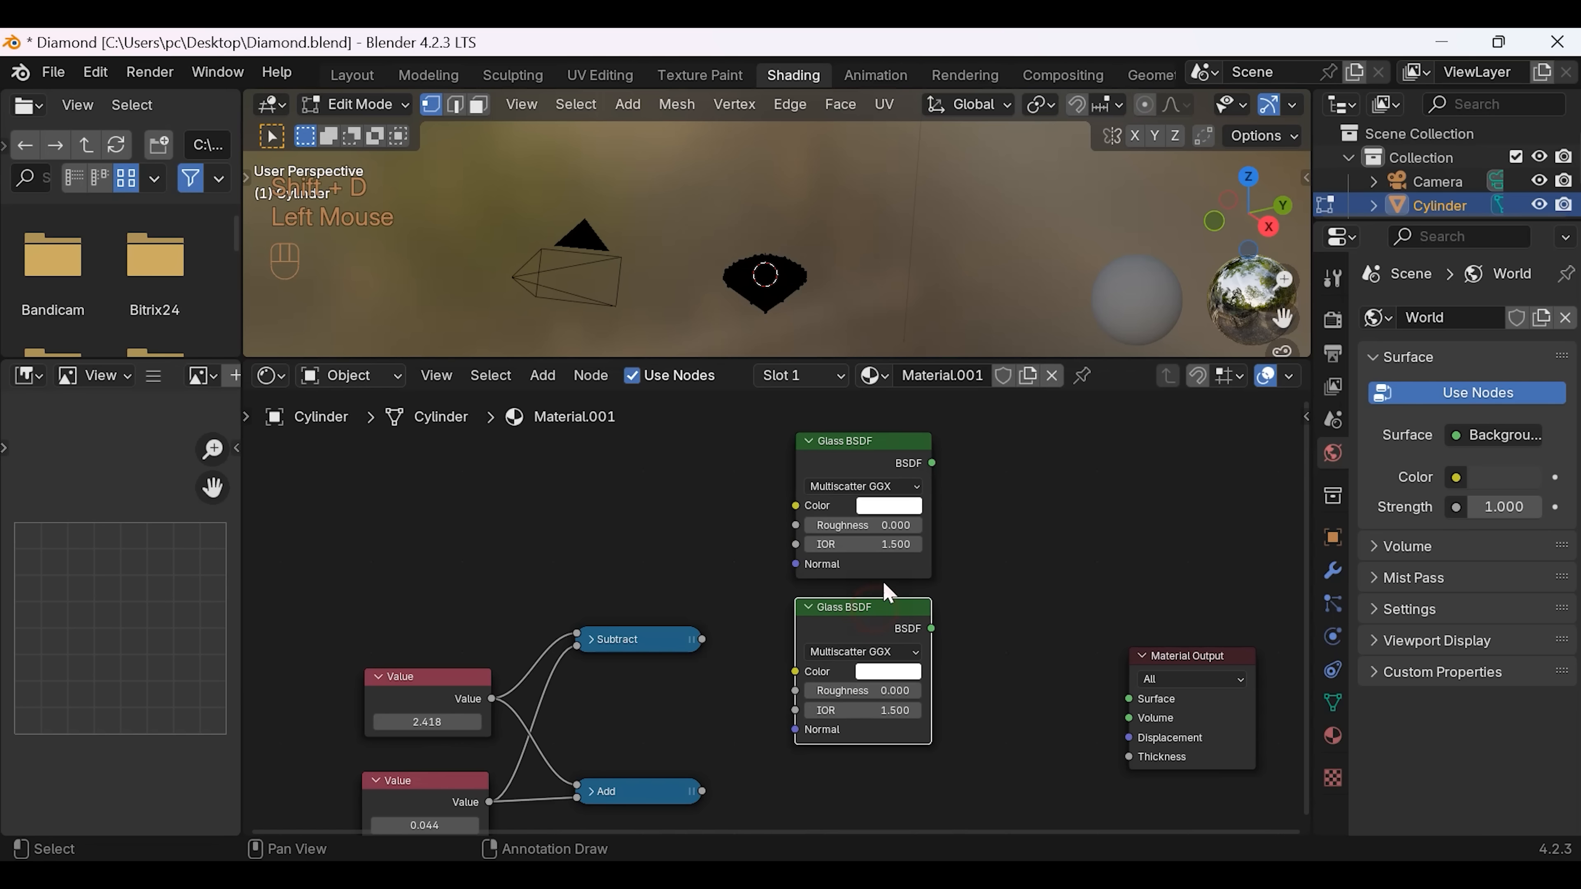
scroll(884, 557, "down", 4)
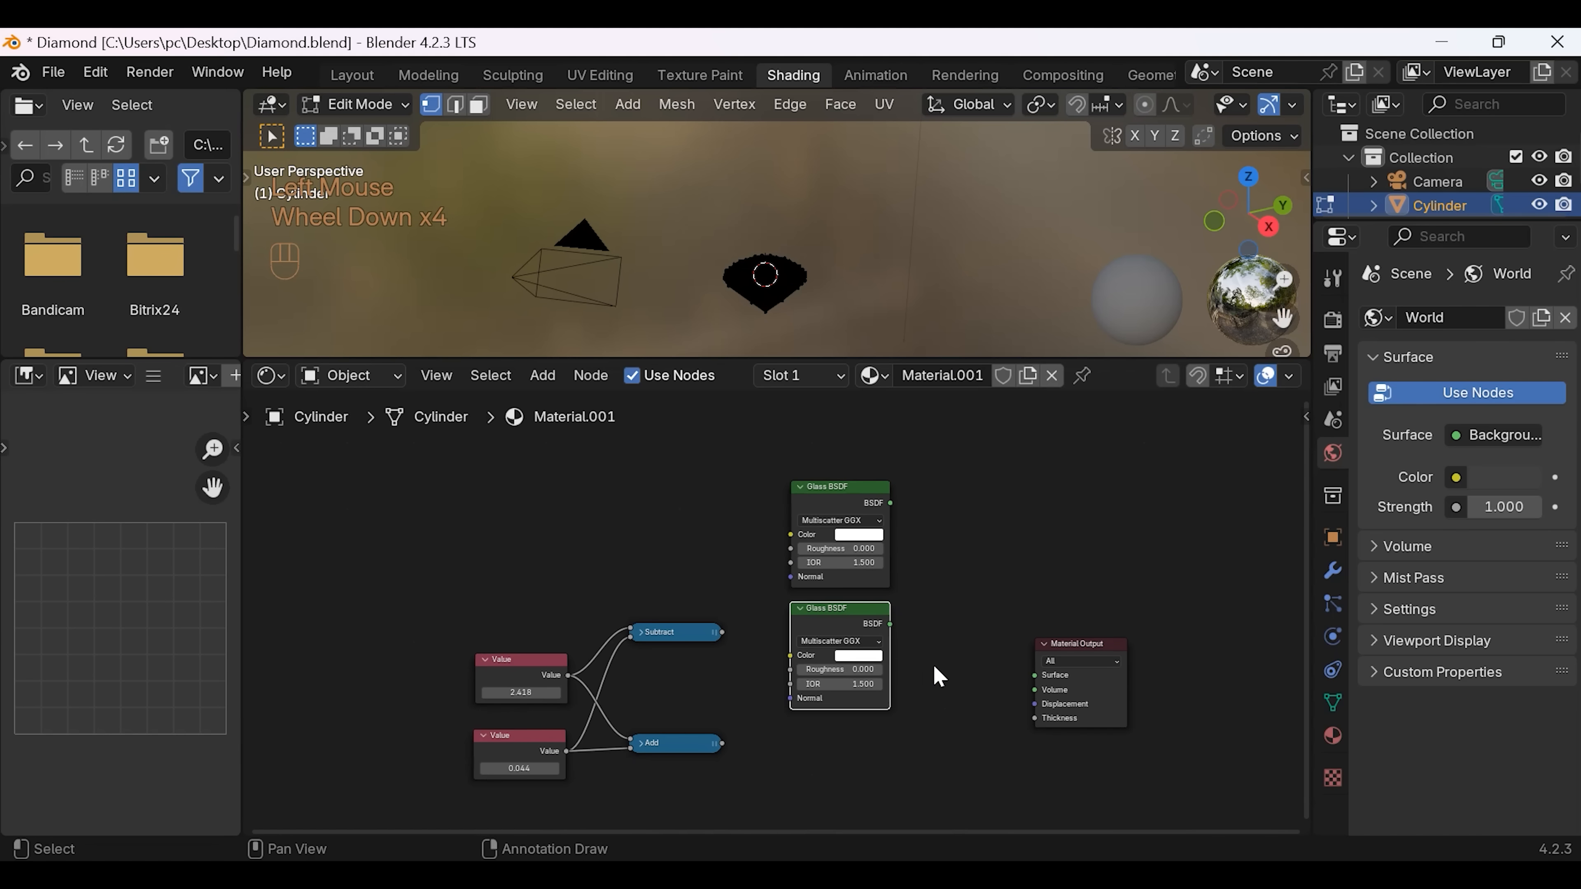
middle_click_drag(932, 651, 928, 536)
key("shift+d")
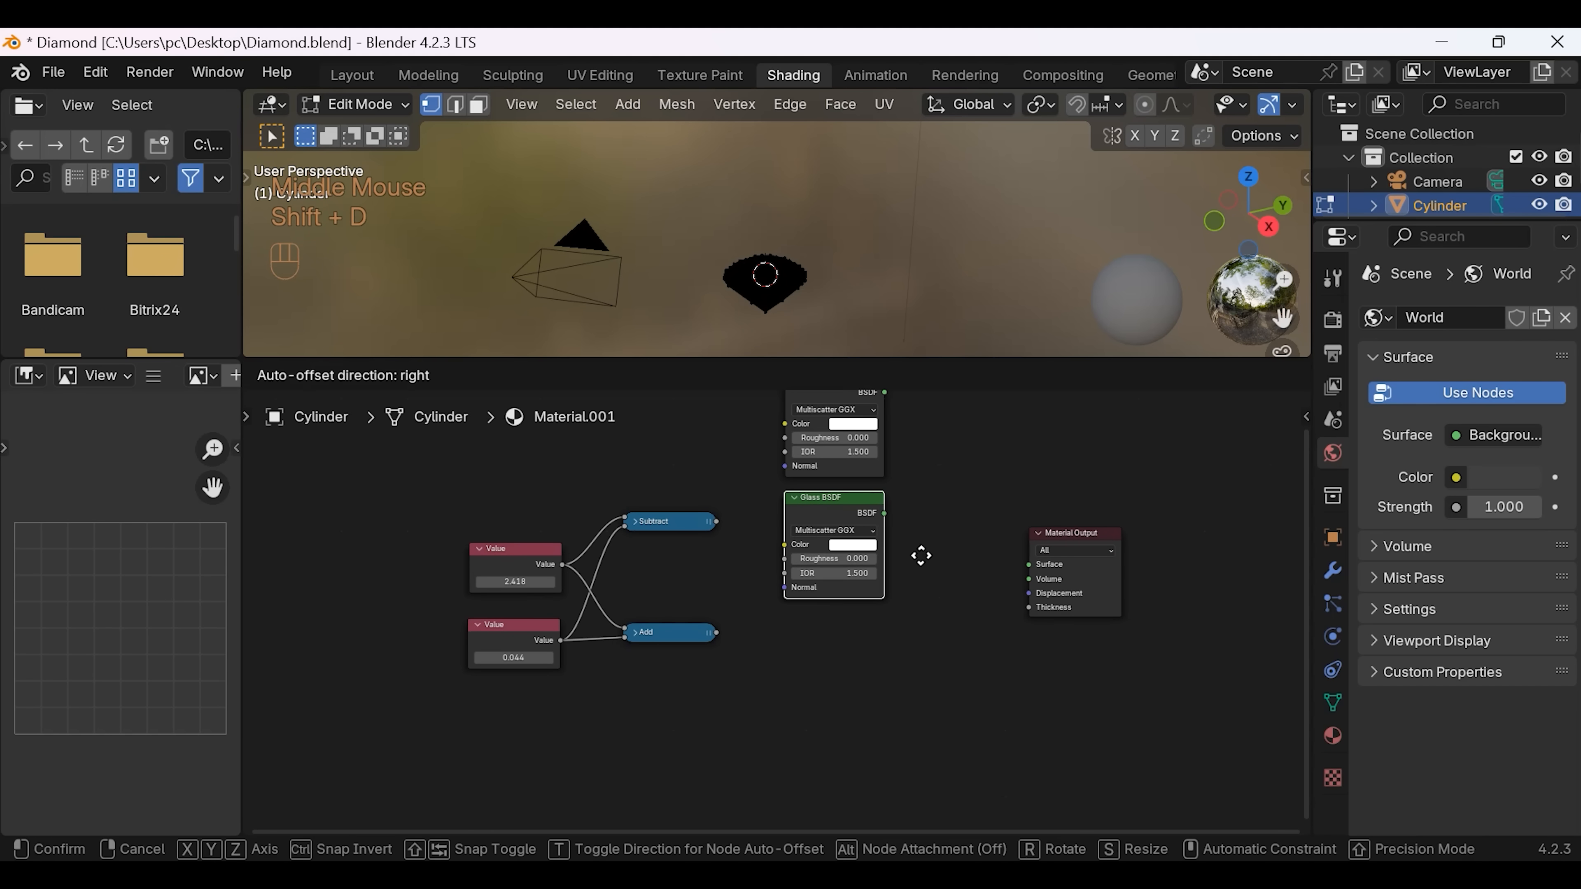
left_click(930, 680)
key("shift+d")
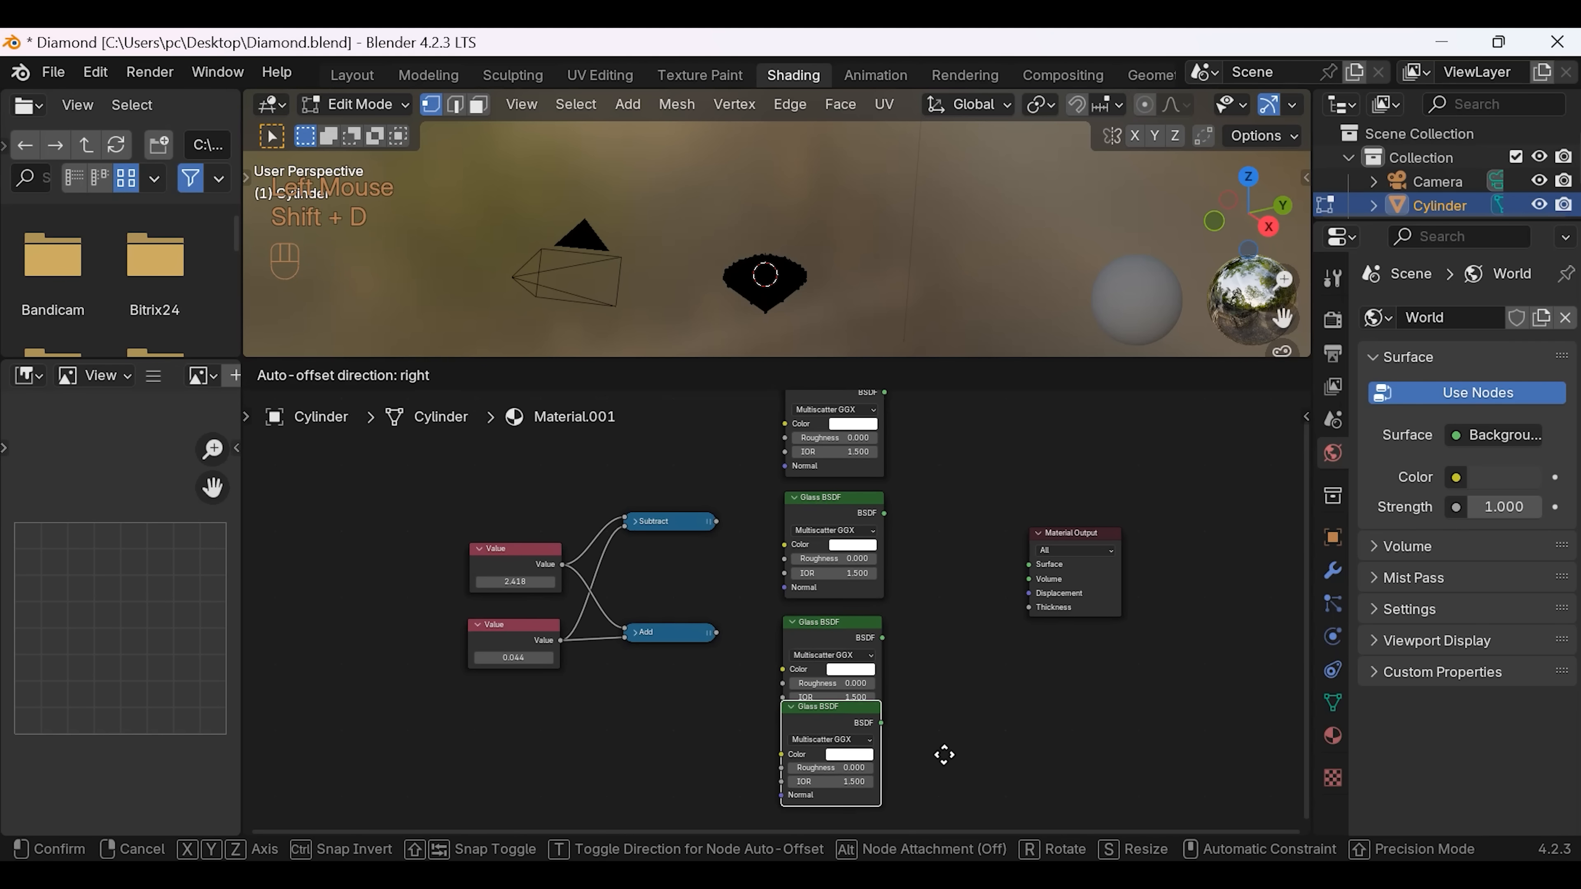
left_click(941, 780)
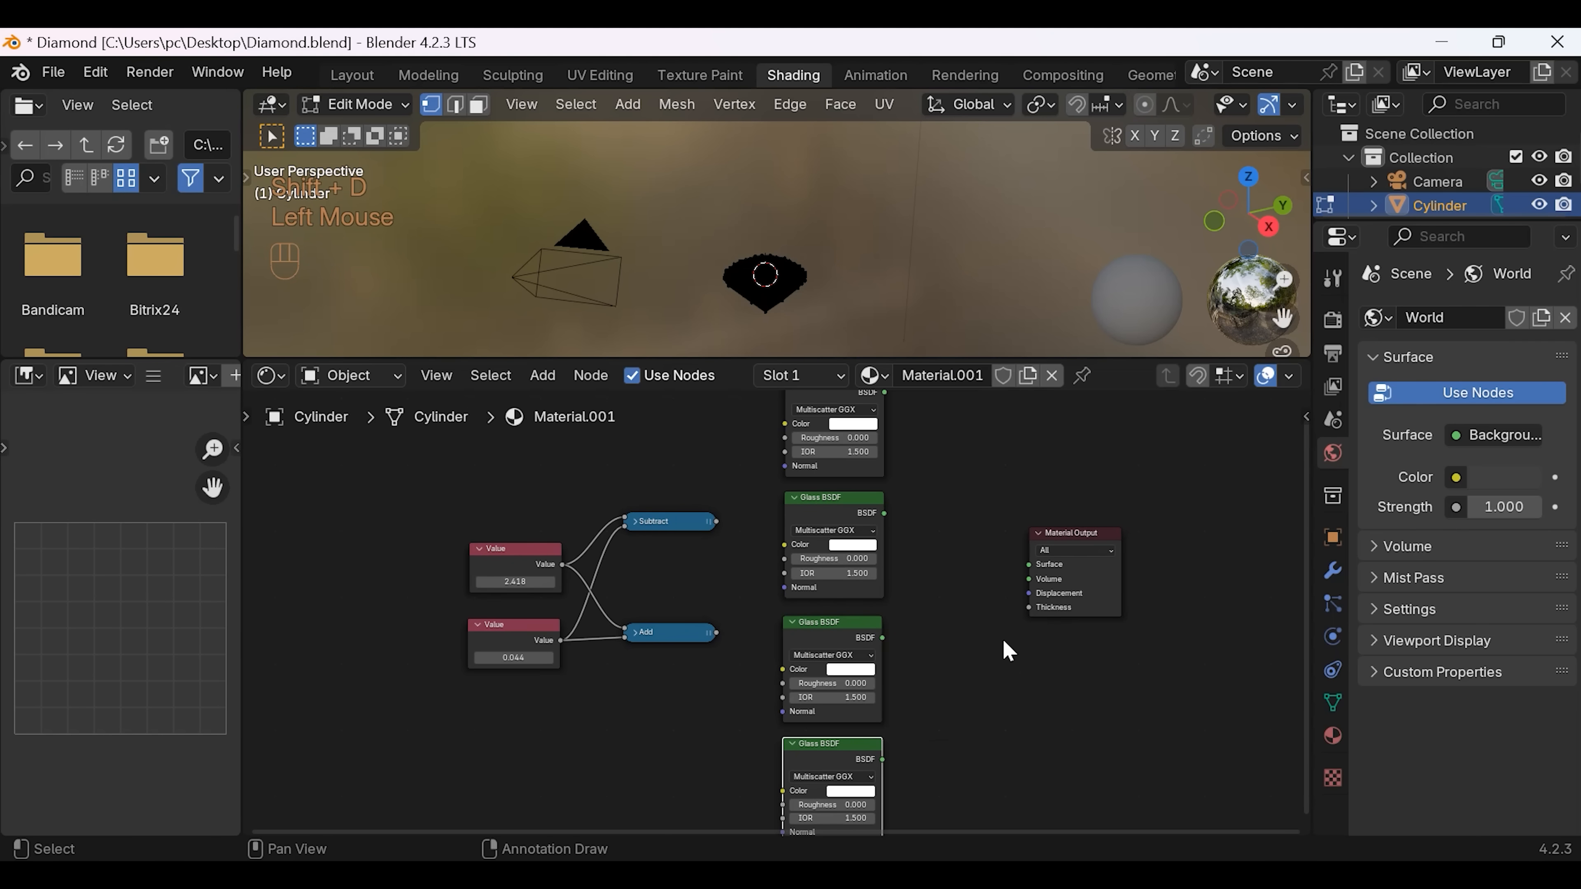
Step: Set the second, third and fourth Glass BSDF nodes' colors to pure red, green and blue respectively
scroll(982, 536, "down", 2)
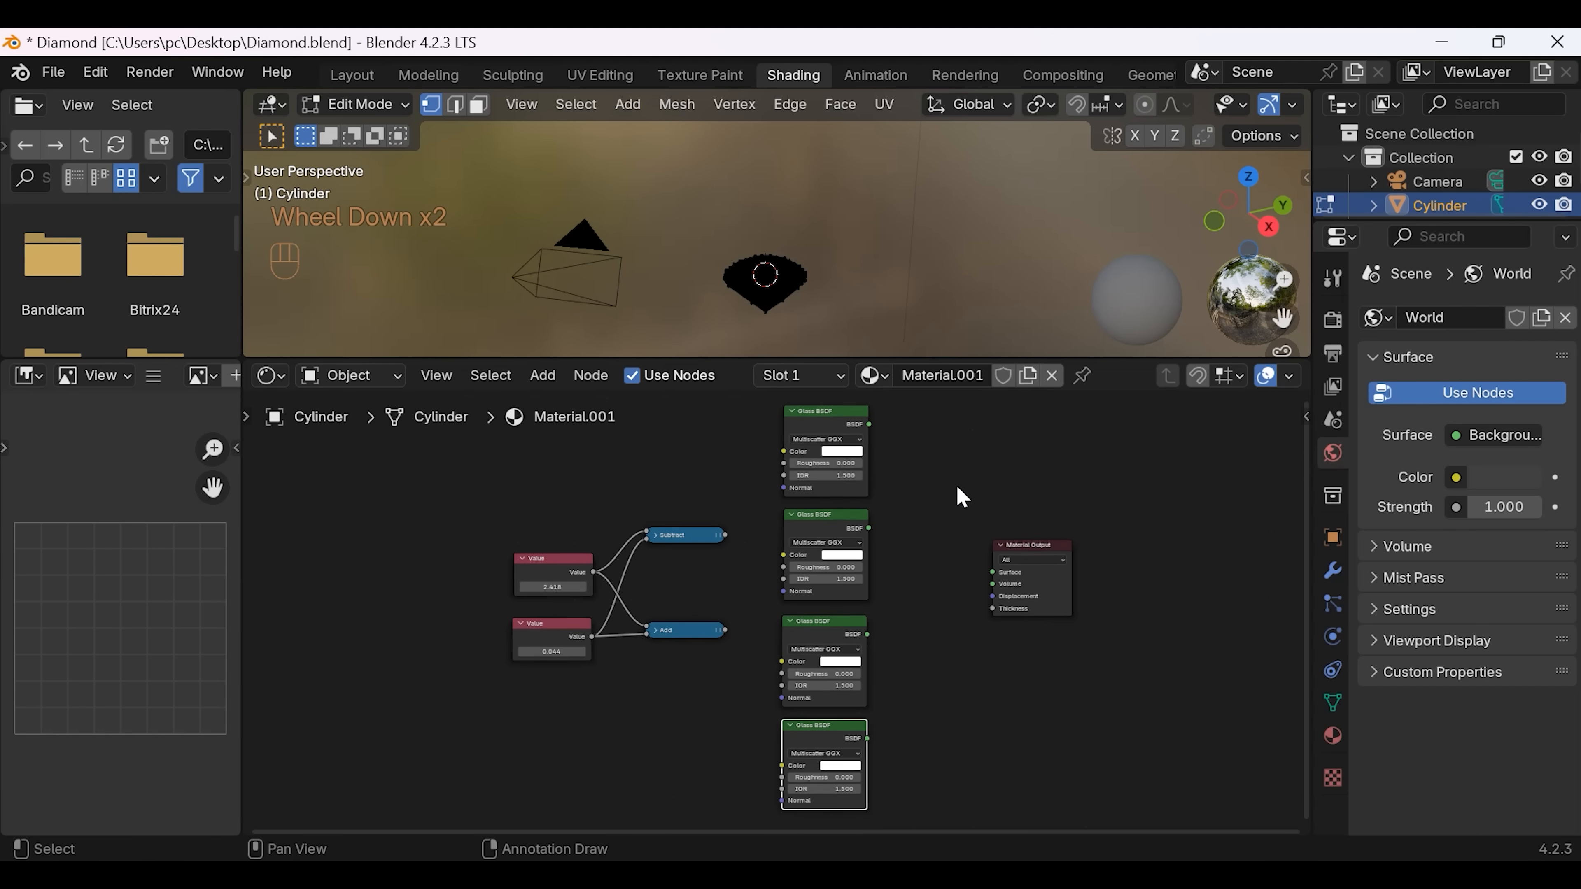
left_click(853, 556)
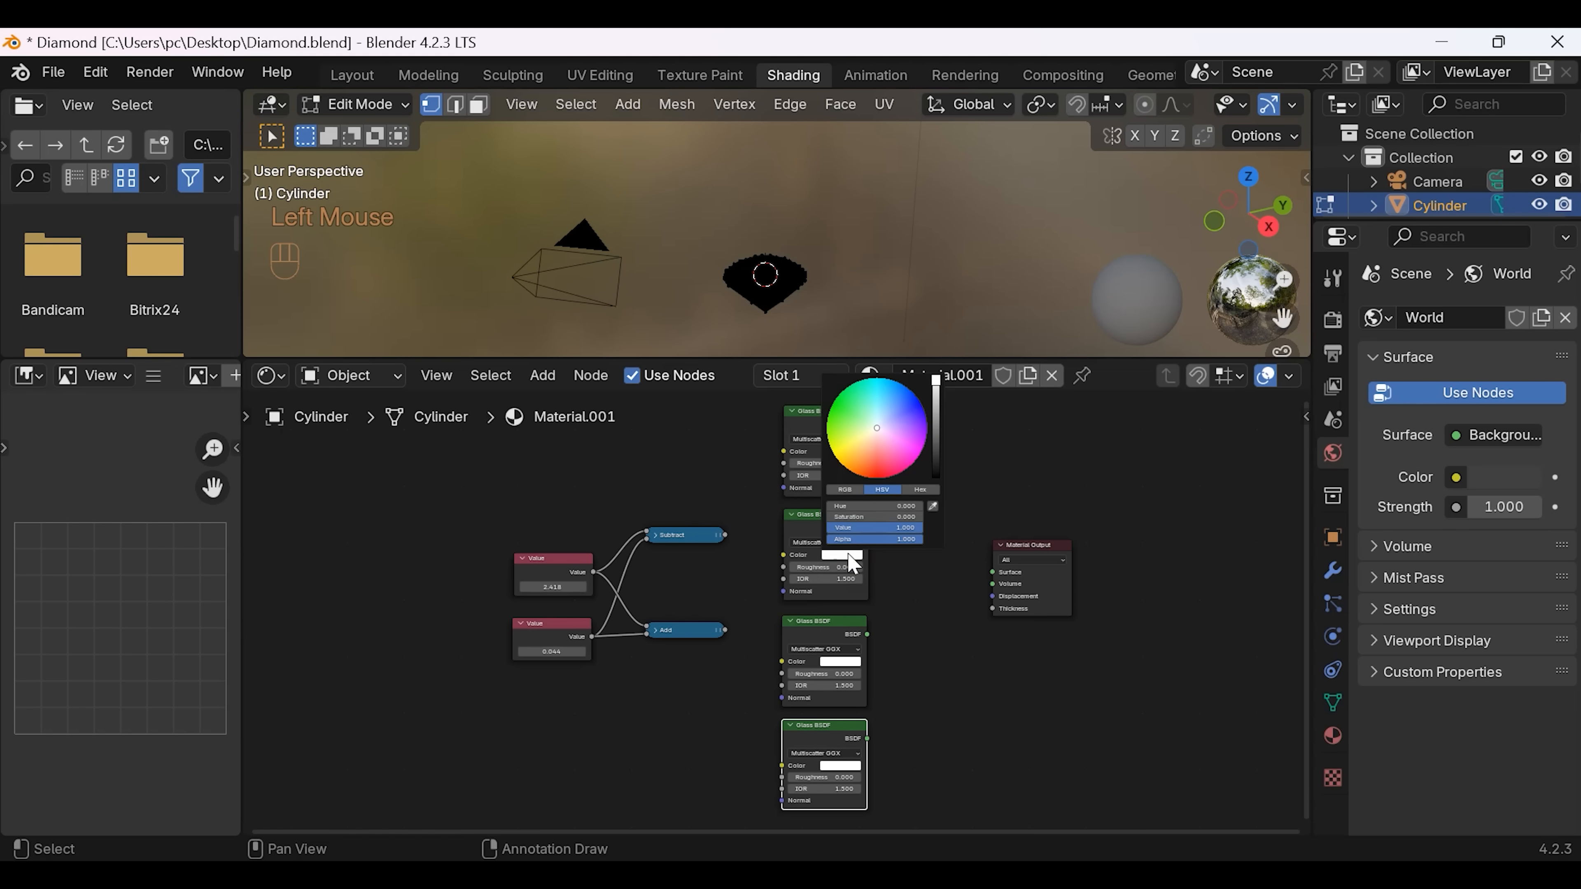
left_click(845, 489)
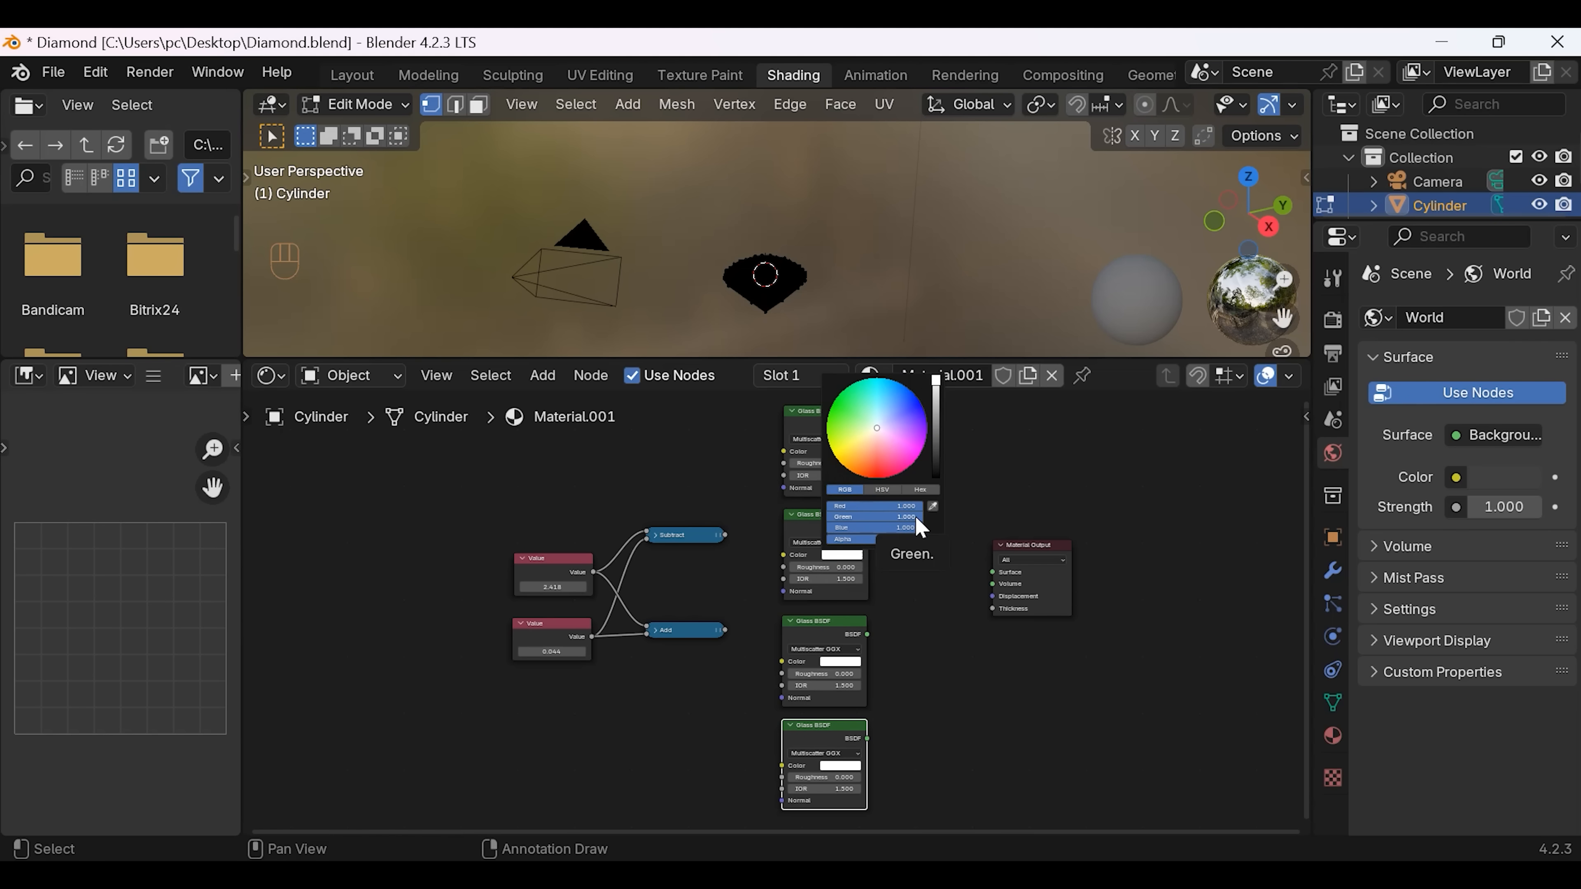
left_click_drag(915, 517, 821, 524)
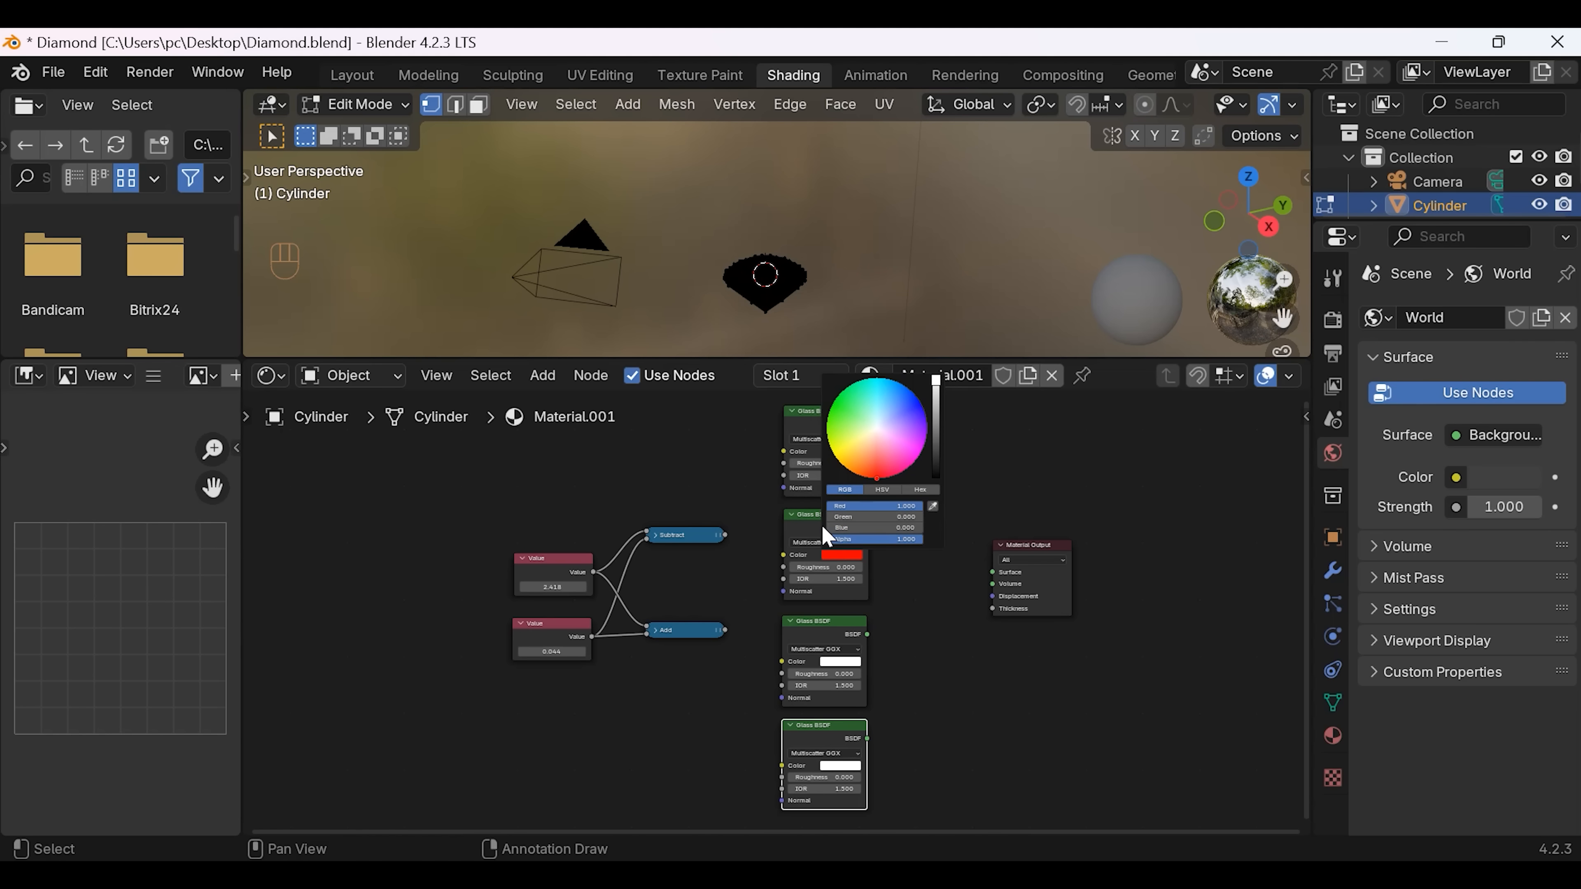
left_click(837, 662)
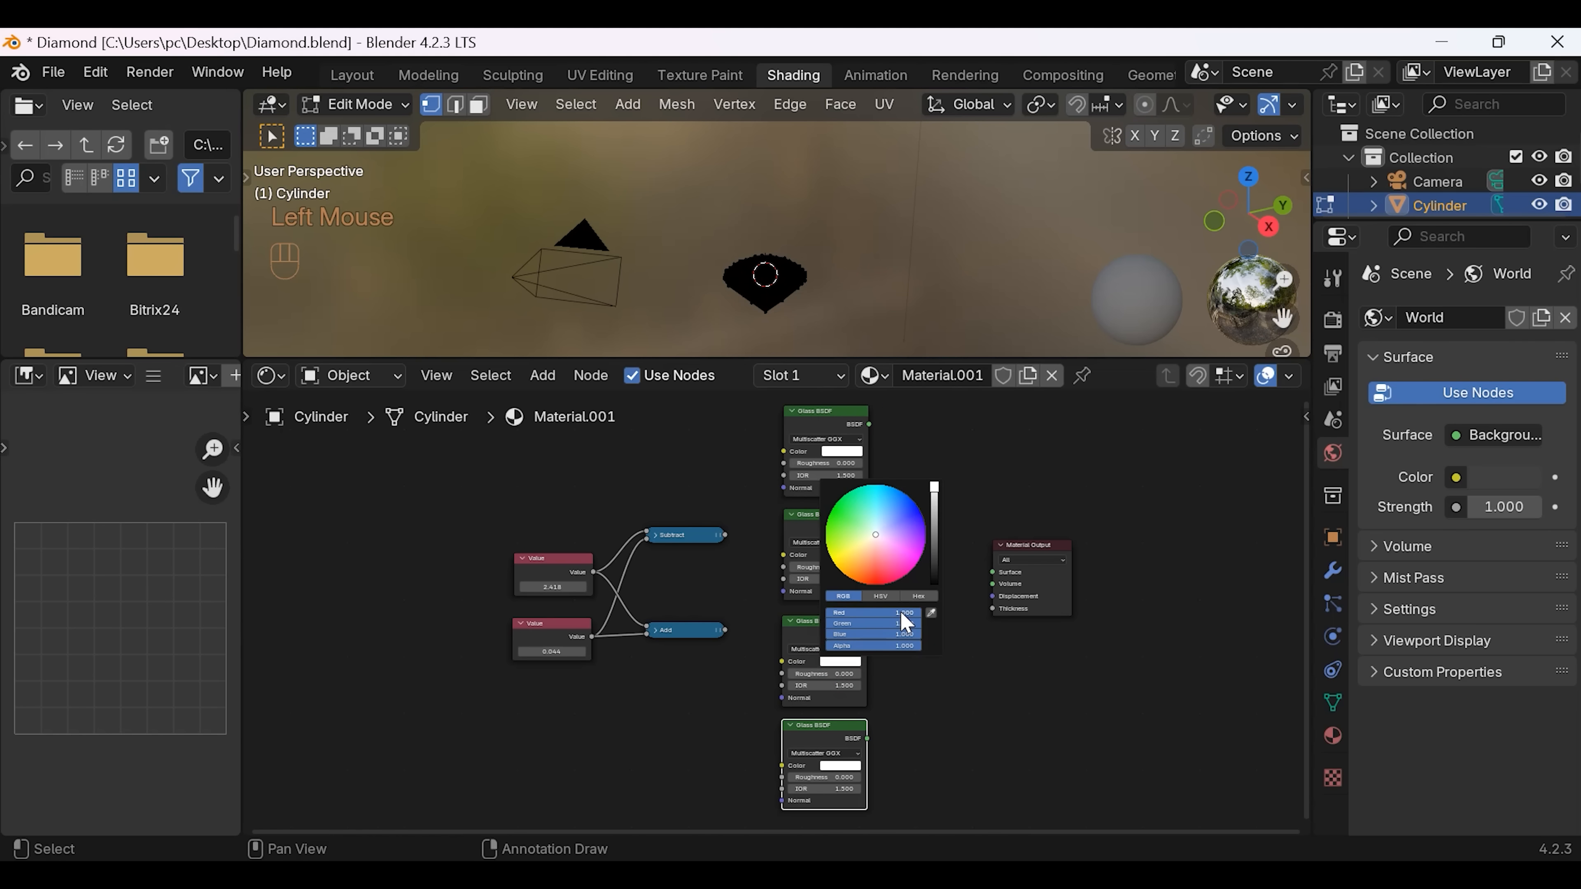
mouse_move(901, 613)
left_mouse_down()
mouse_move(828, 613)
mouse_move(898, 634)
left_mouse_up()
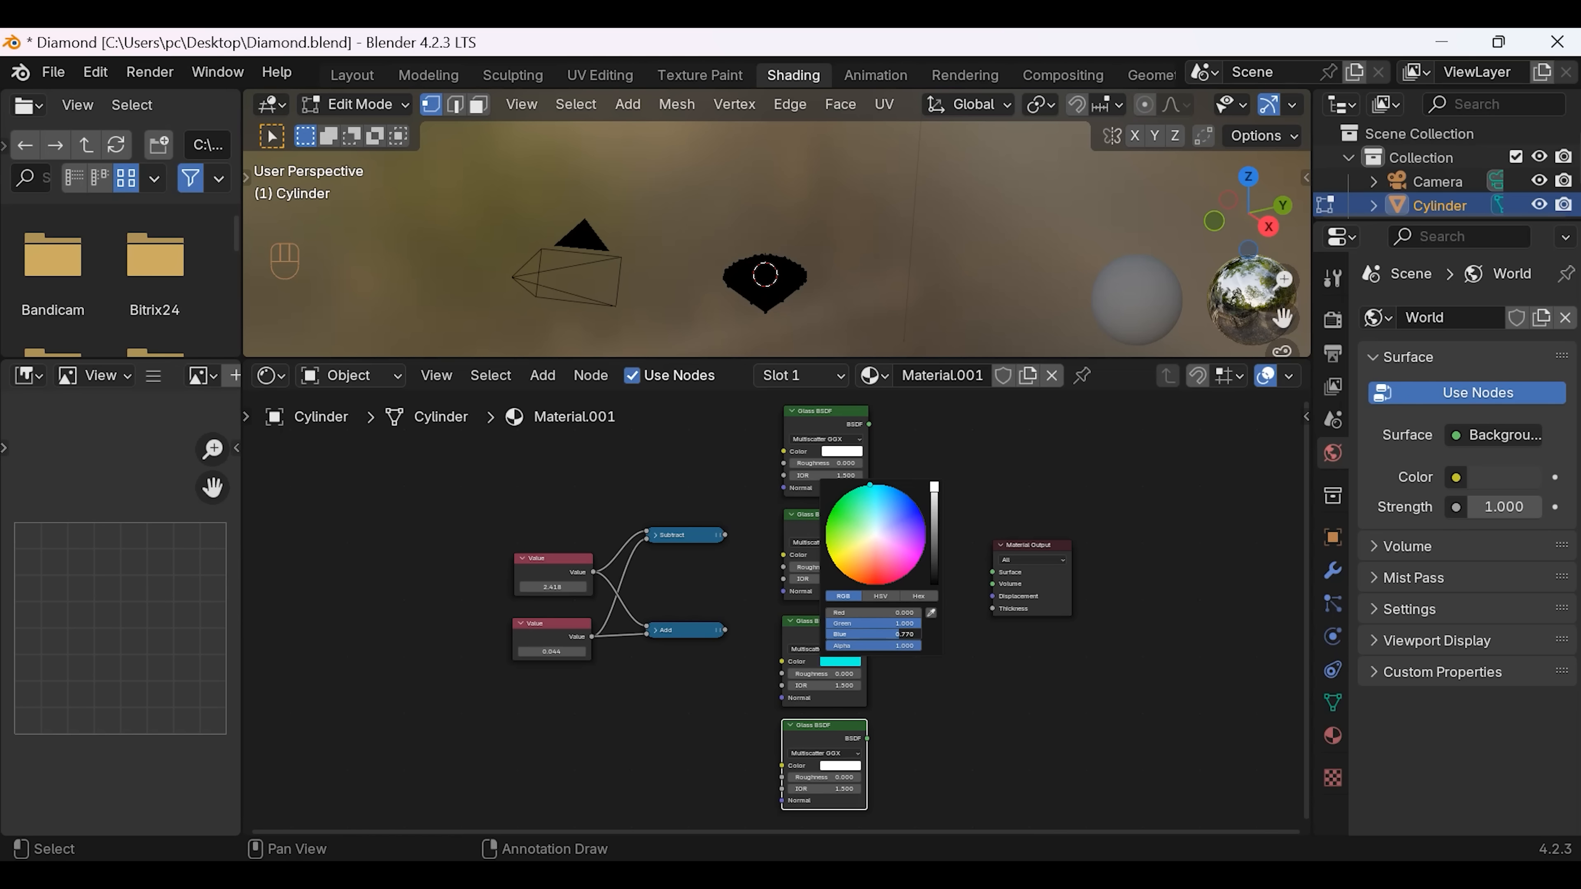
left_click(842, 766)
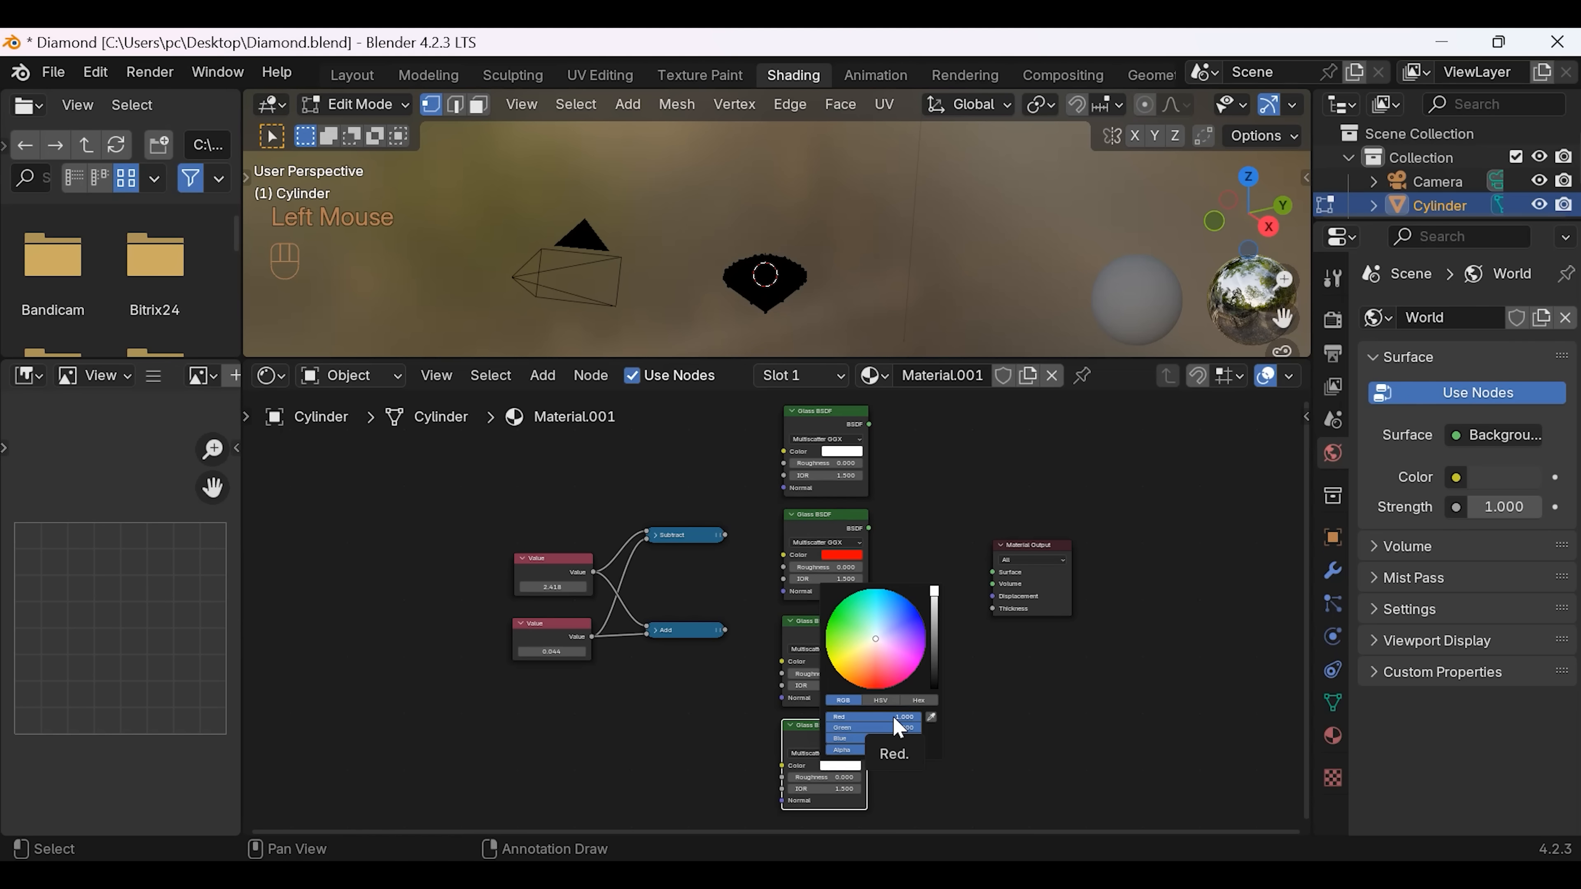
left_click_drag(894, 718, 820, 725)
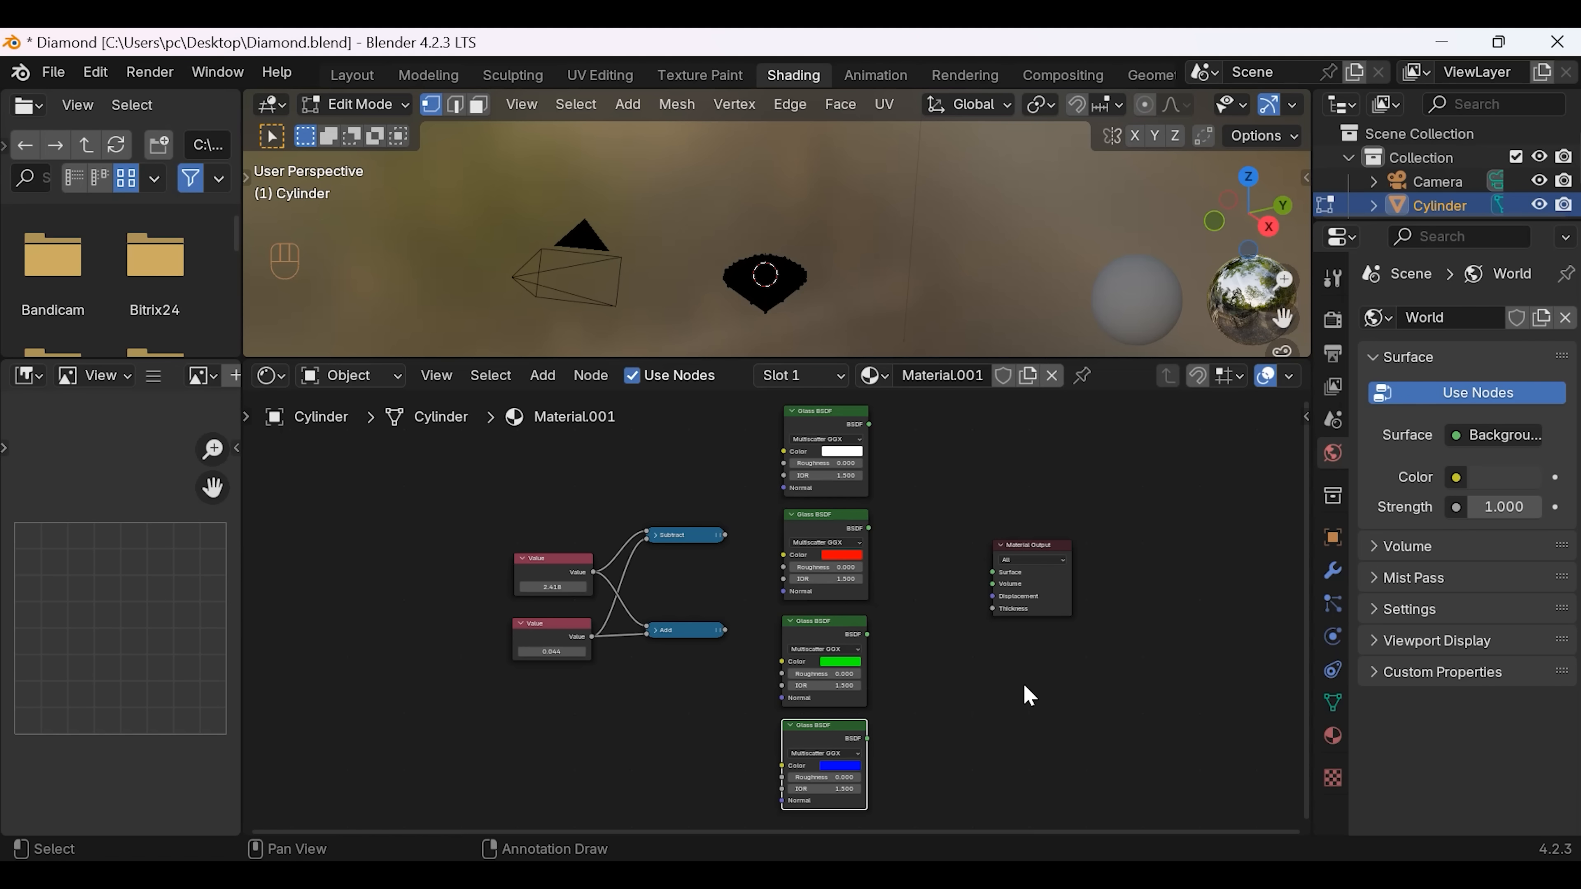
left_click(986, 649)
Step: Feed the Glass BSDF IOR inputs: Subtract into red, Add into blue, and the 2.418 Value into green and white, moving both Math nodes lower
left_click_drag(685, 536, 687, 575)
left_click_drag(688, 633, 701, 792)
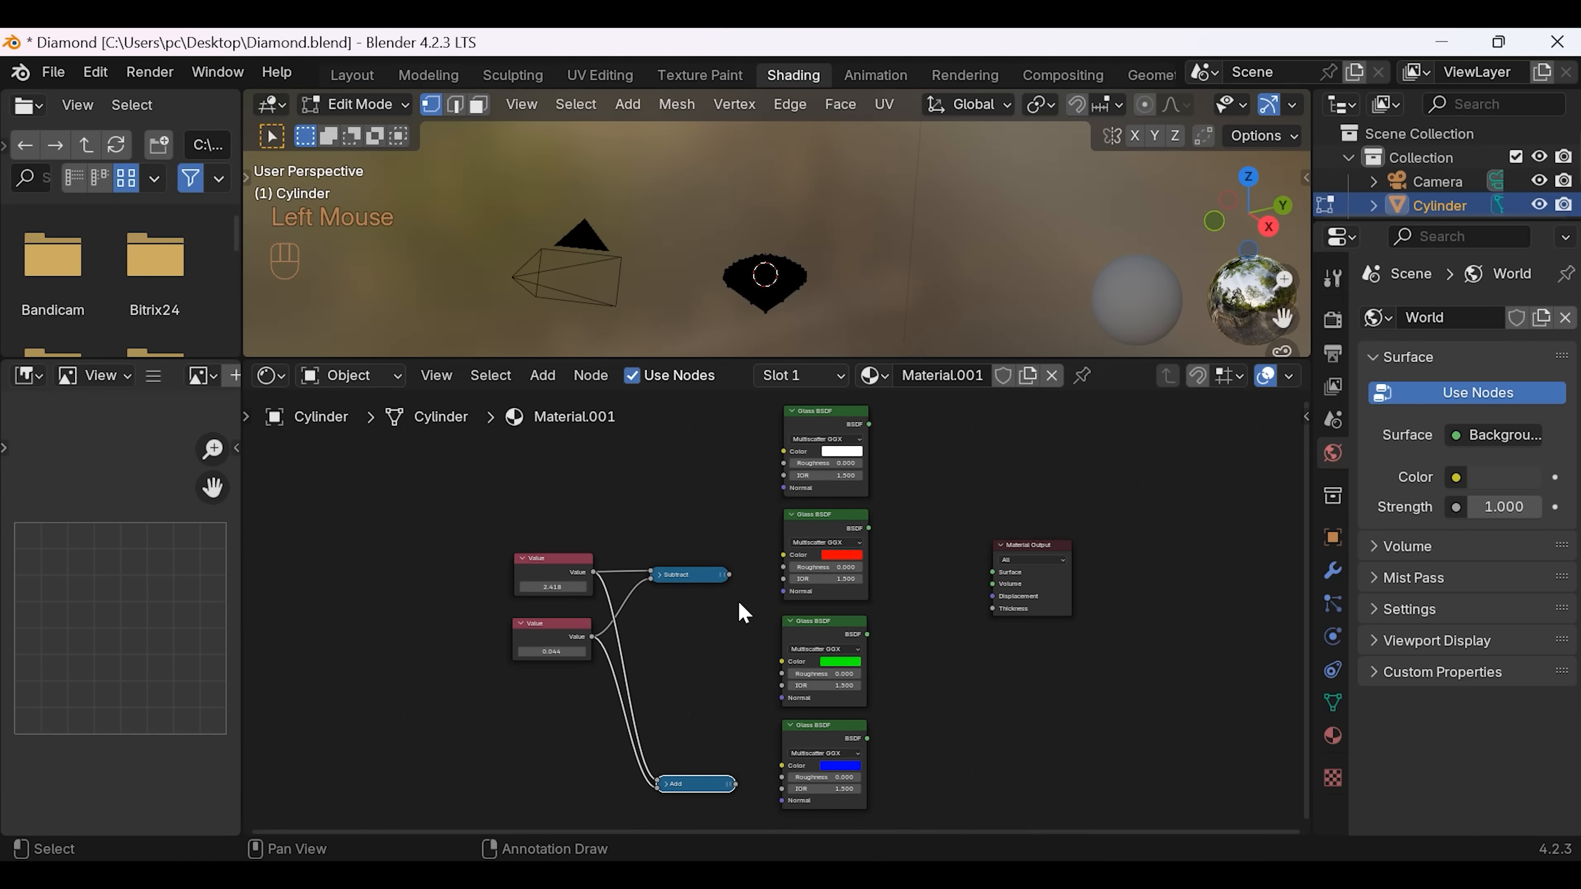
left_click_drag(729, 575, 783, 580)
left_click_drag(737, 785, 780, 787)
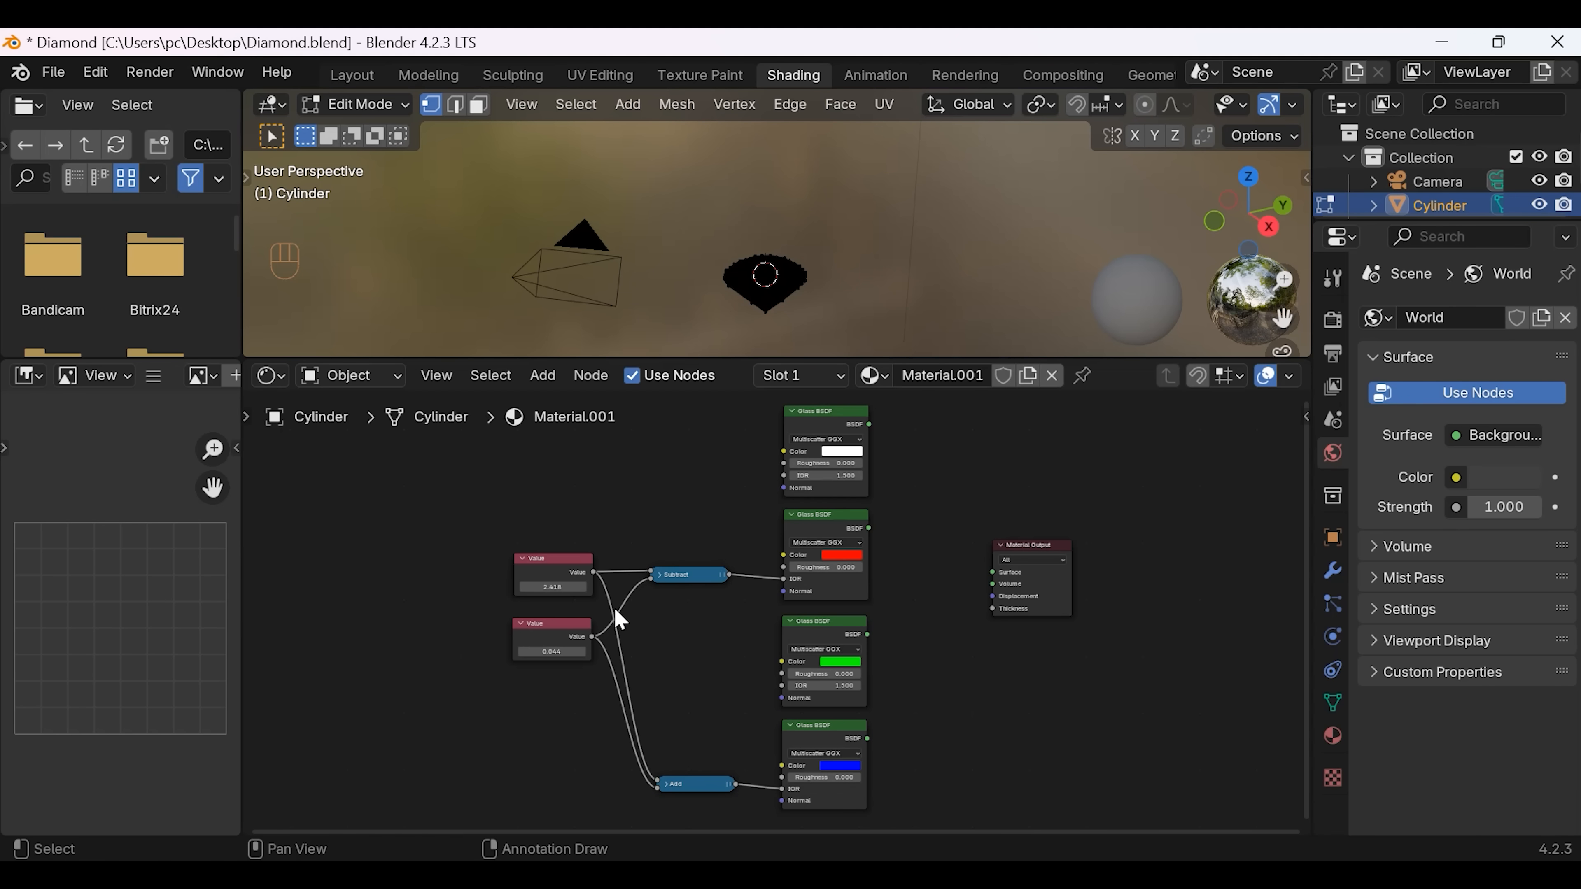
left_click_drag(593, 572, 771, 677)
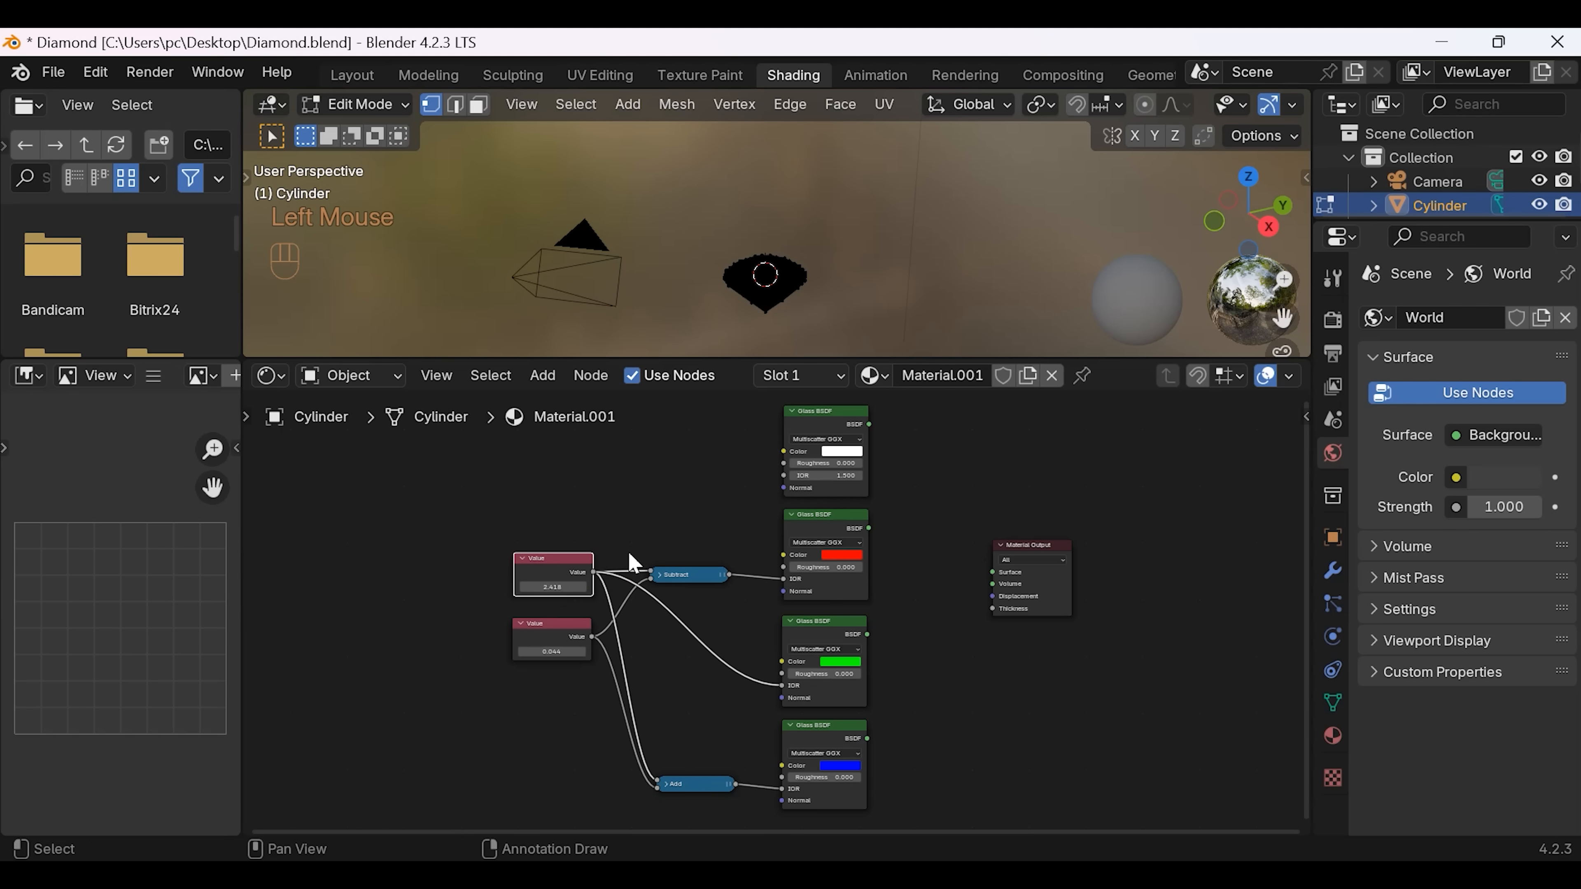
left_click_drag(593, 572, 783, 476)
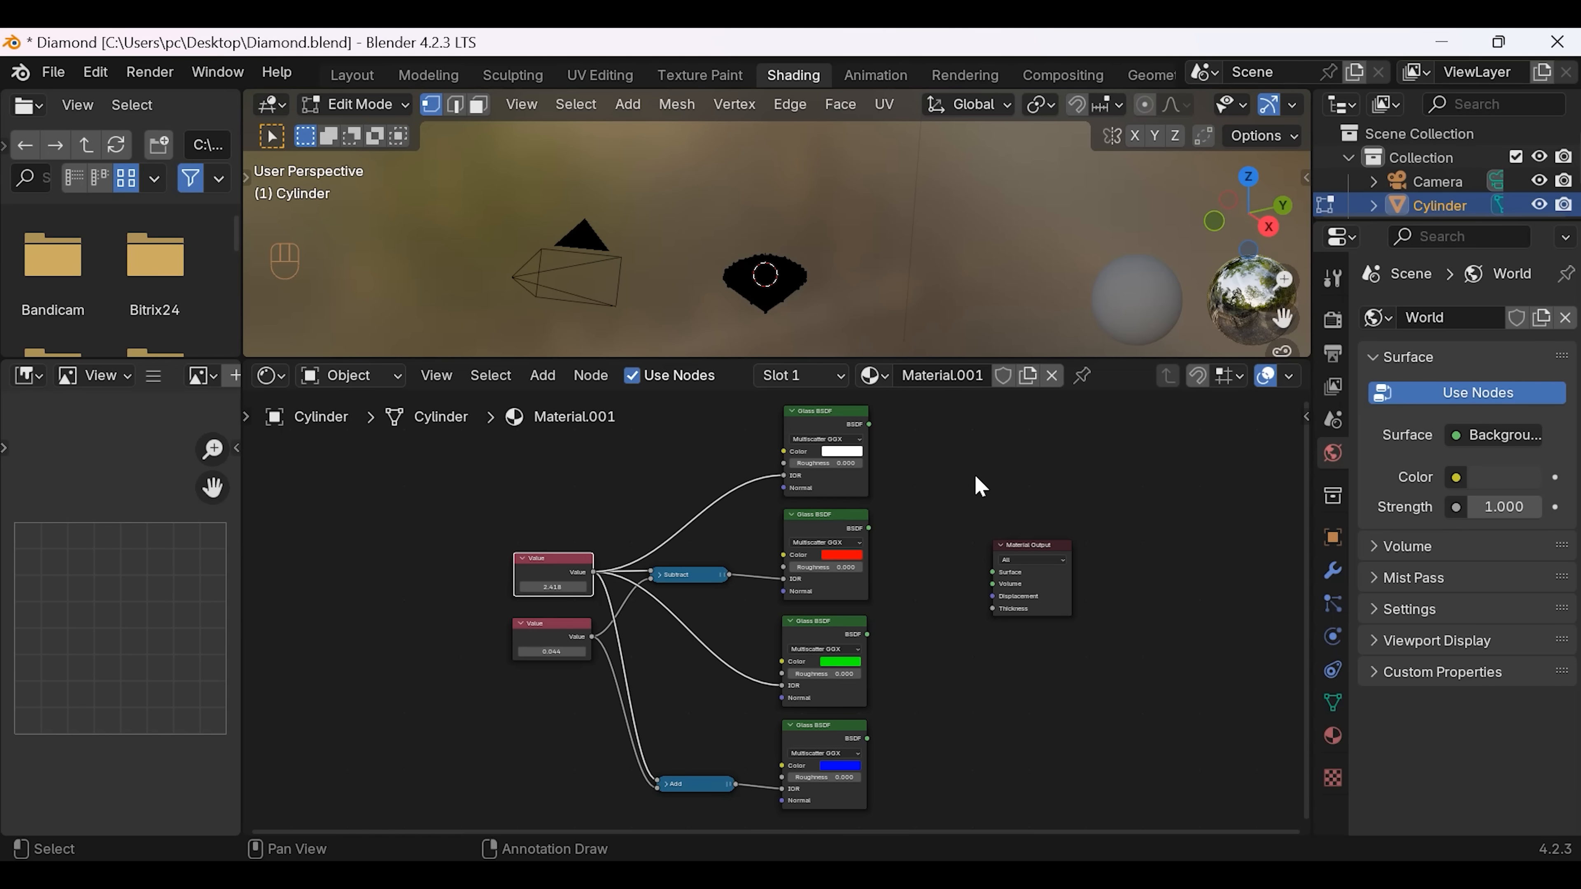
Step: Move the Material Output farther from the Glass BSDF nodes, and place an Add Shader node and a duplicate of it in the gap
left_click_drag(1038, 556, 1230, 543)
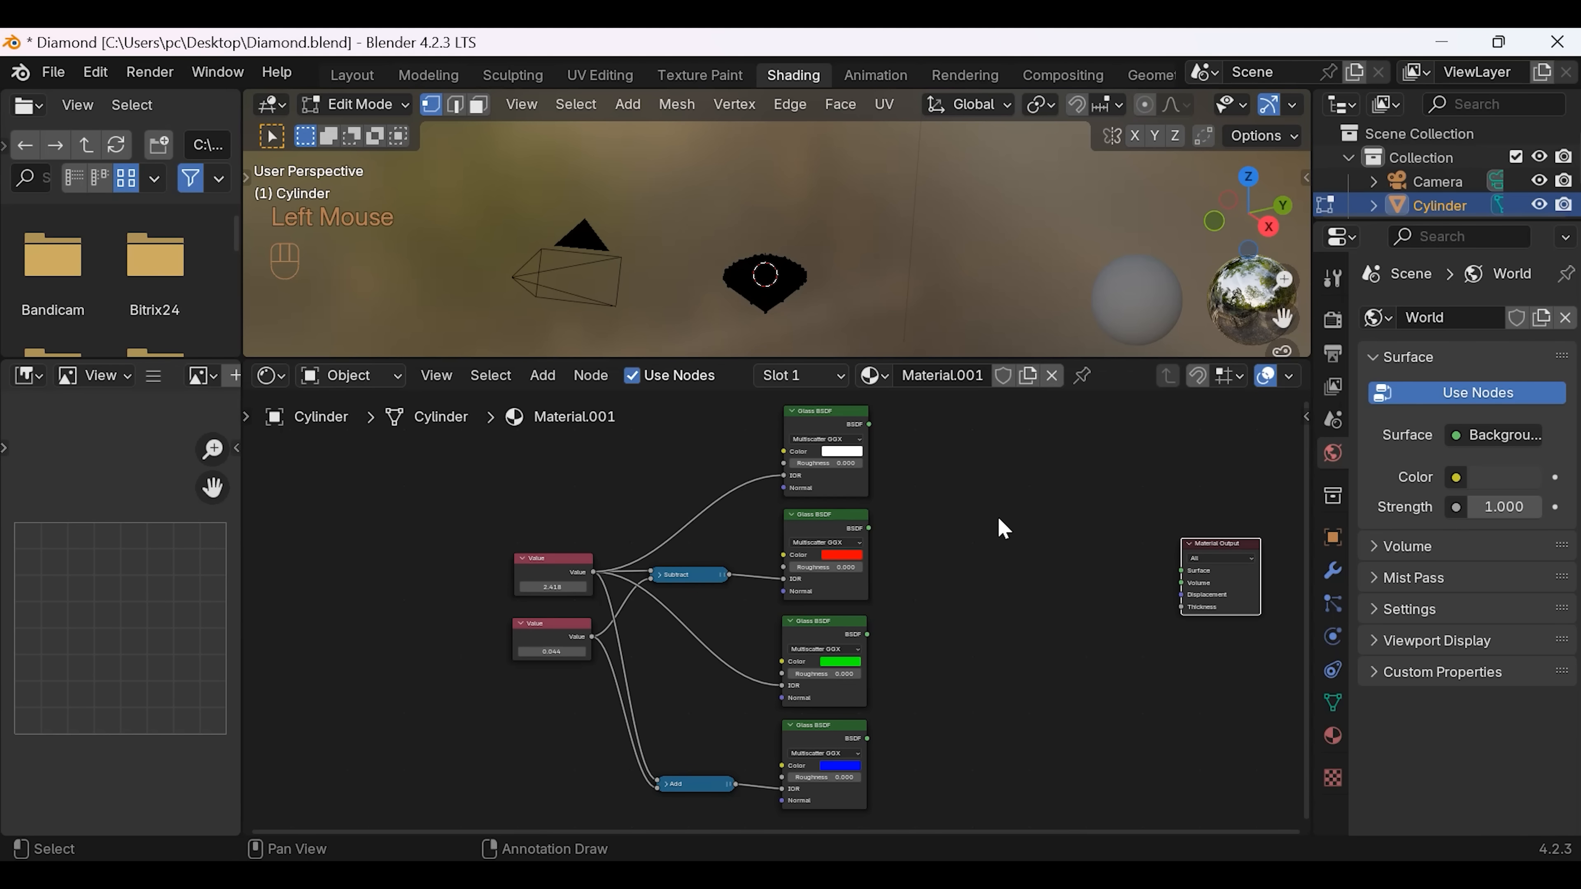
key("shift+a")
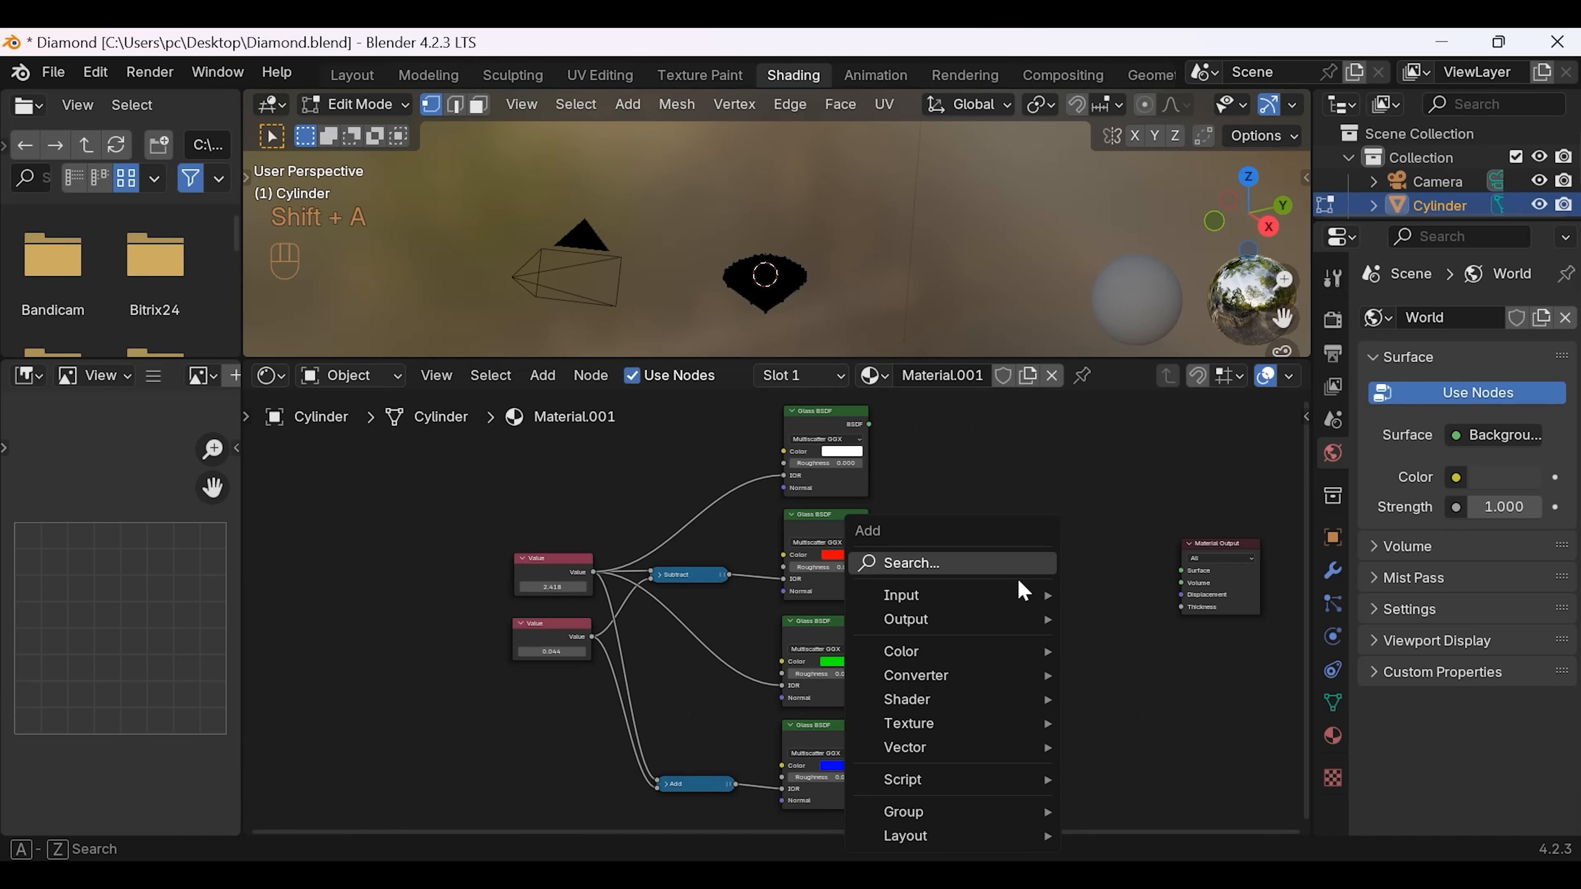
type("a")
left_click(1115, 608)
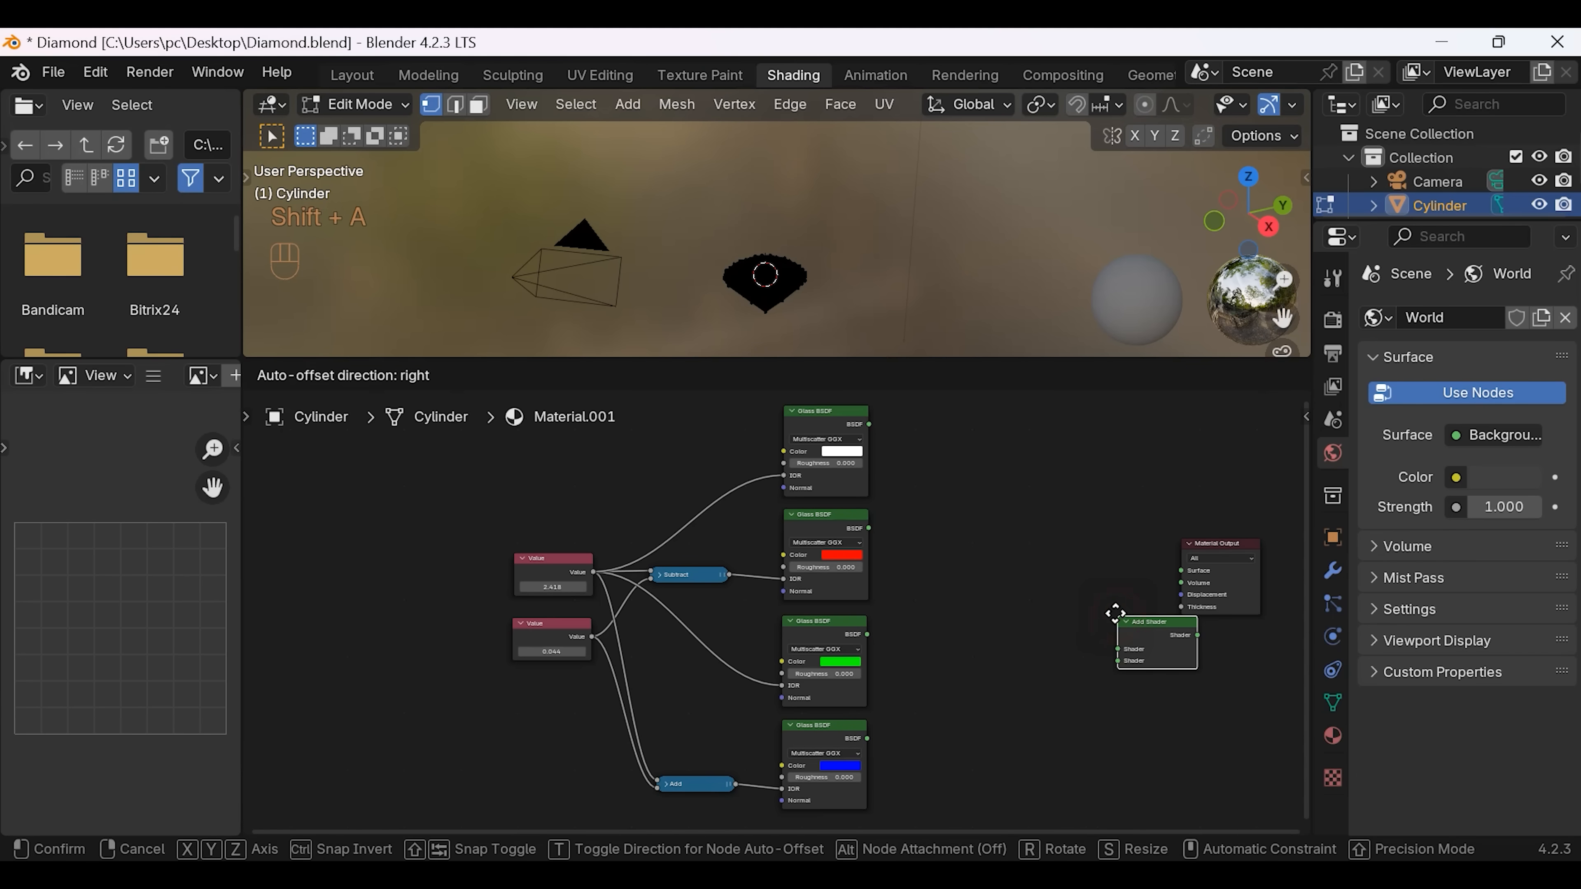
left_click(927, 519)
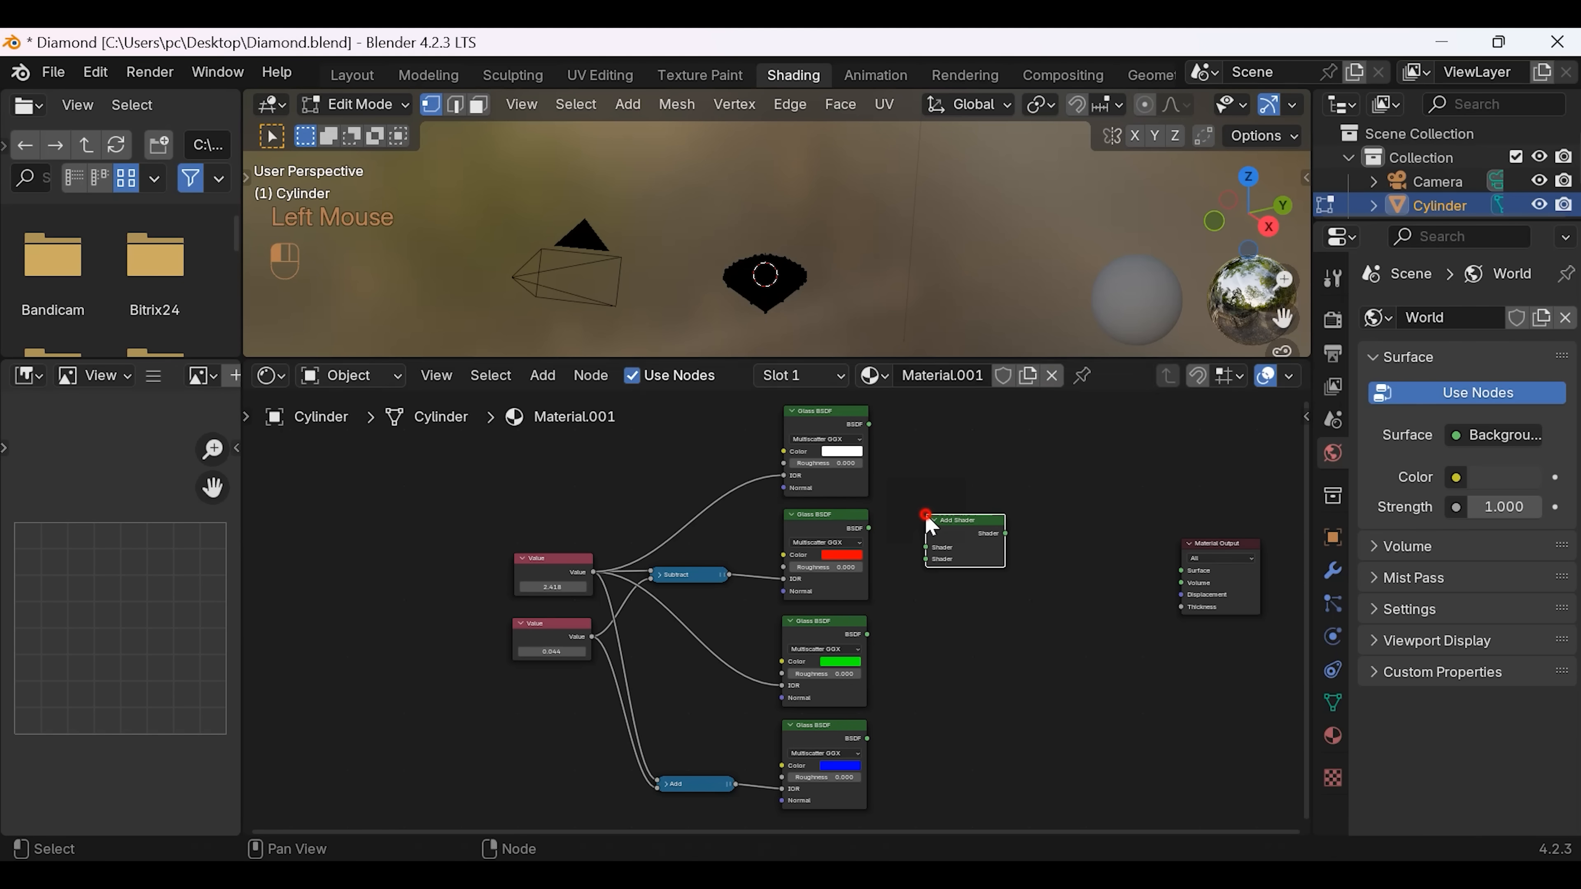
key("shift+d")
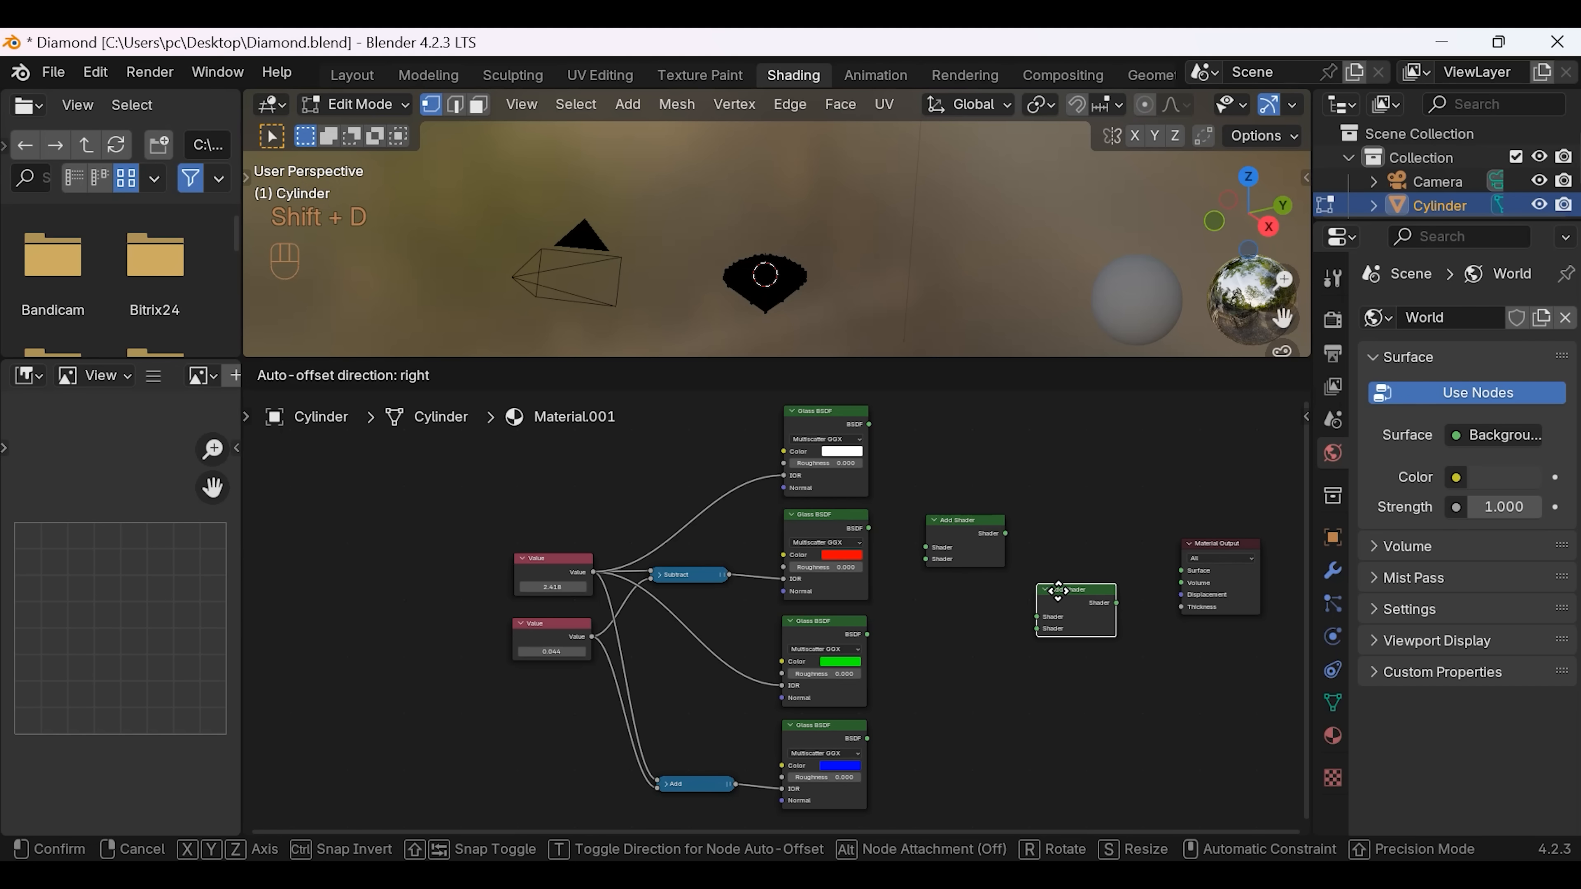
left_click(1066, 590)
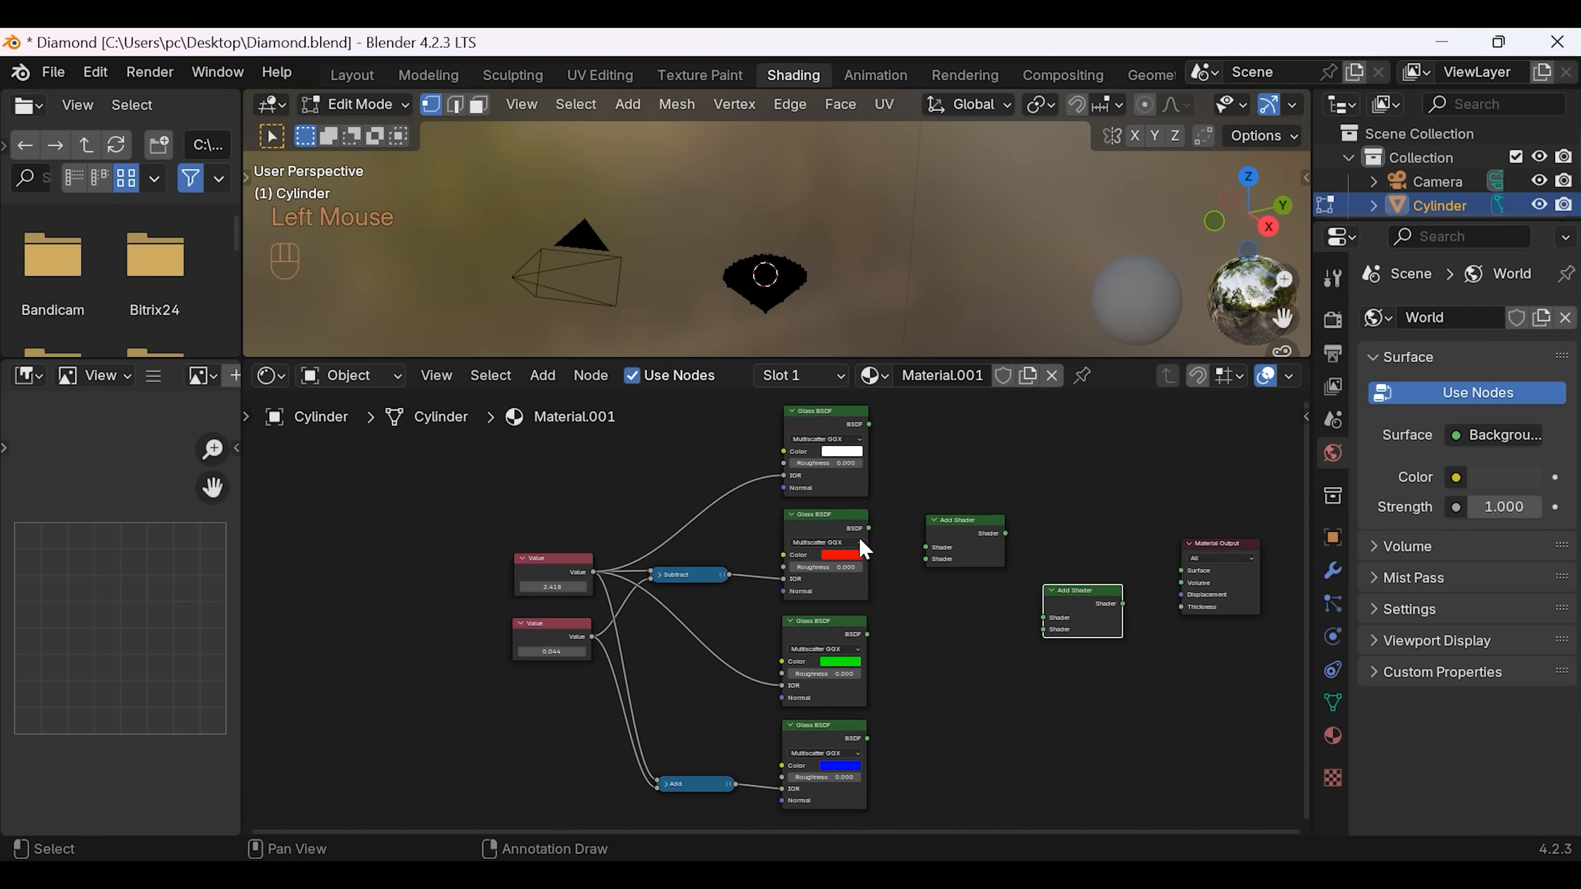
Step: Connect the red and green Glass BSDFs to the first Add Shader, and that Add Shader plus the blue Glass BSDF to the second
left_click_drag(869, 528, 925, 547)
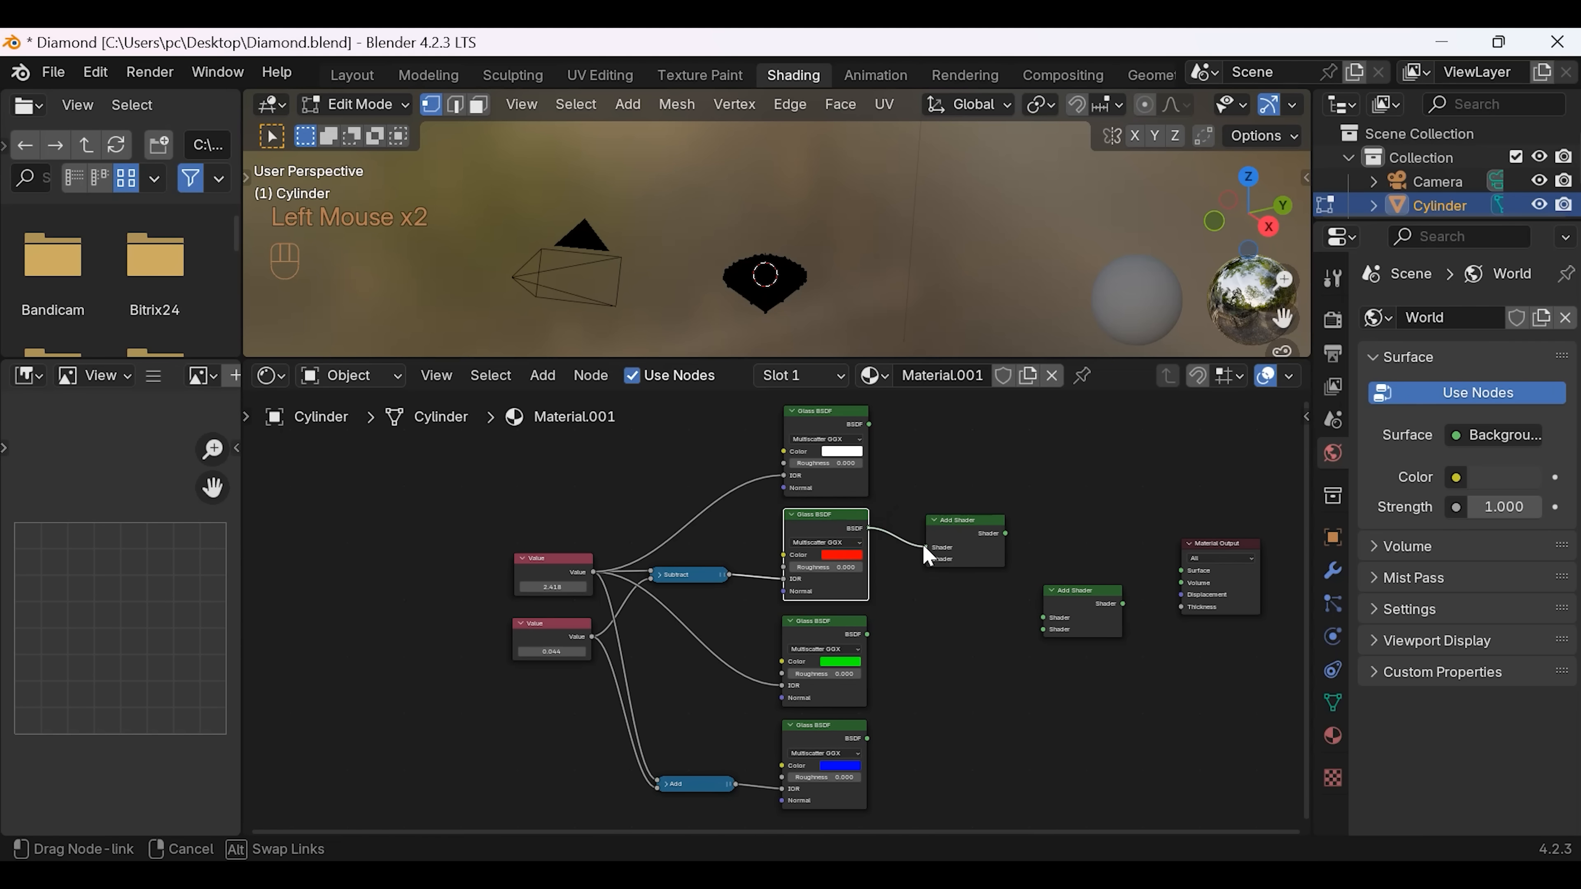
left_click_drag(868, 636, 1043, 618)
left_click_drag(867, 739, 1043, 645)
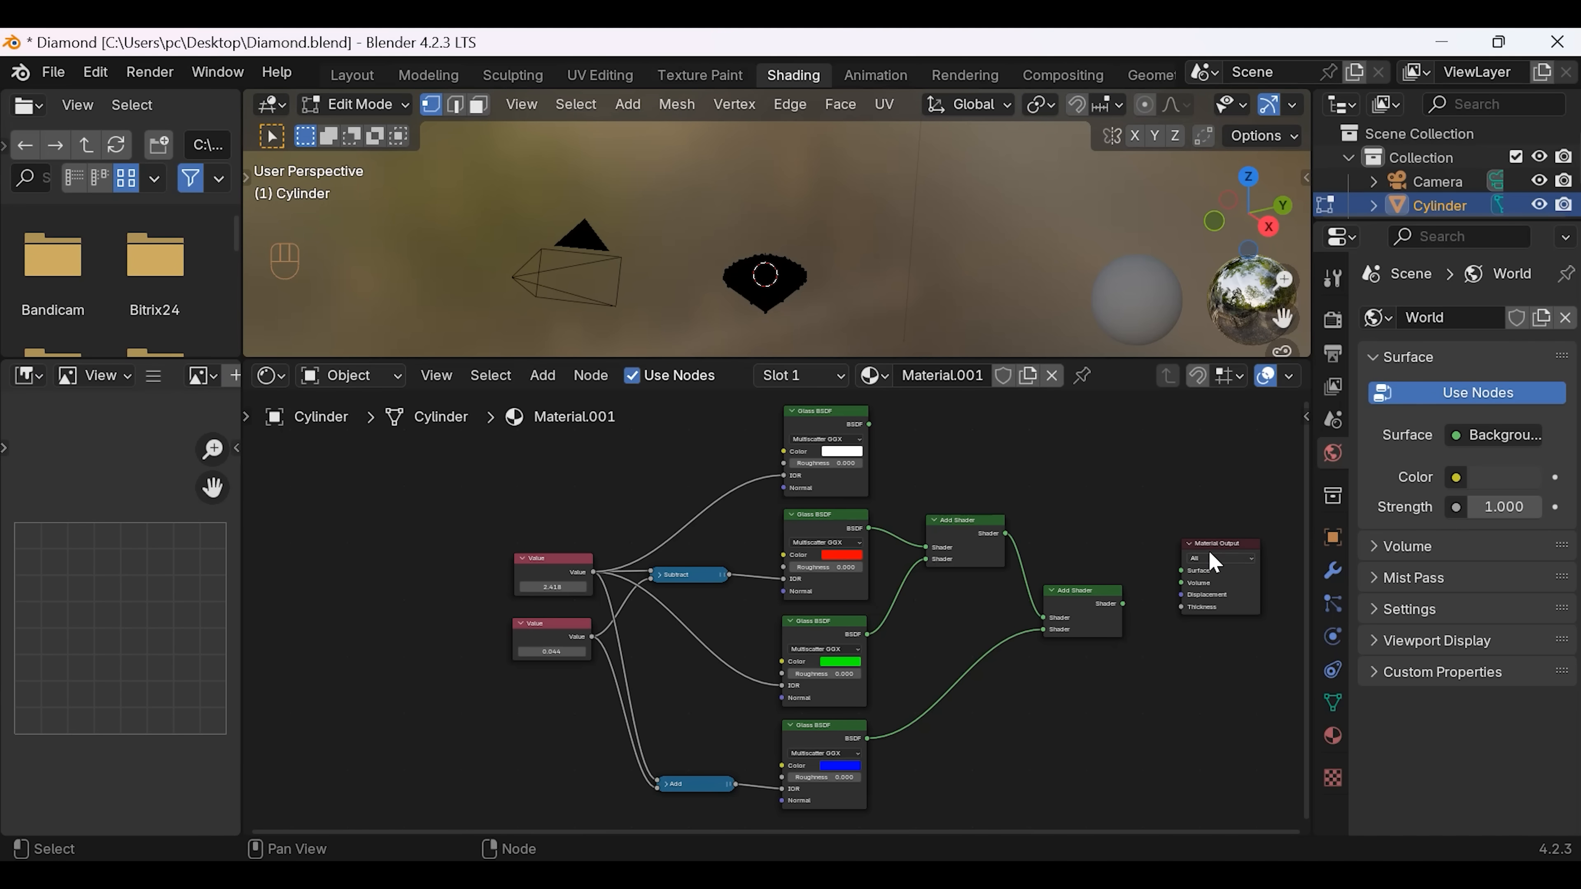
Step: Make more room before the Material Output, and place a Mix Shader node and a duplicate of it there
mouse_move(1209, 554)
left_mouse_down()
mouse_move(1284, 548)
mouse_move(1233, 551)
left_mouse_up()
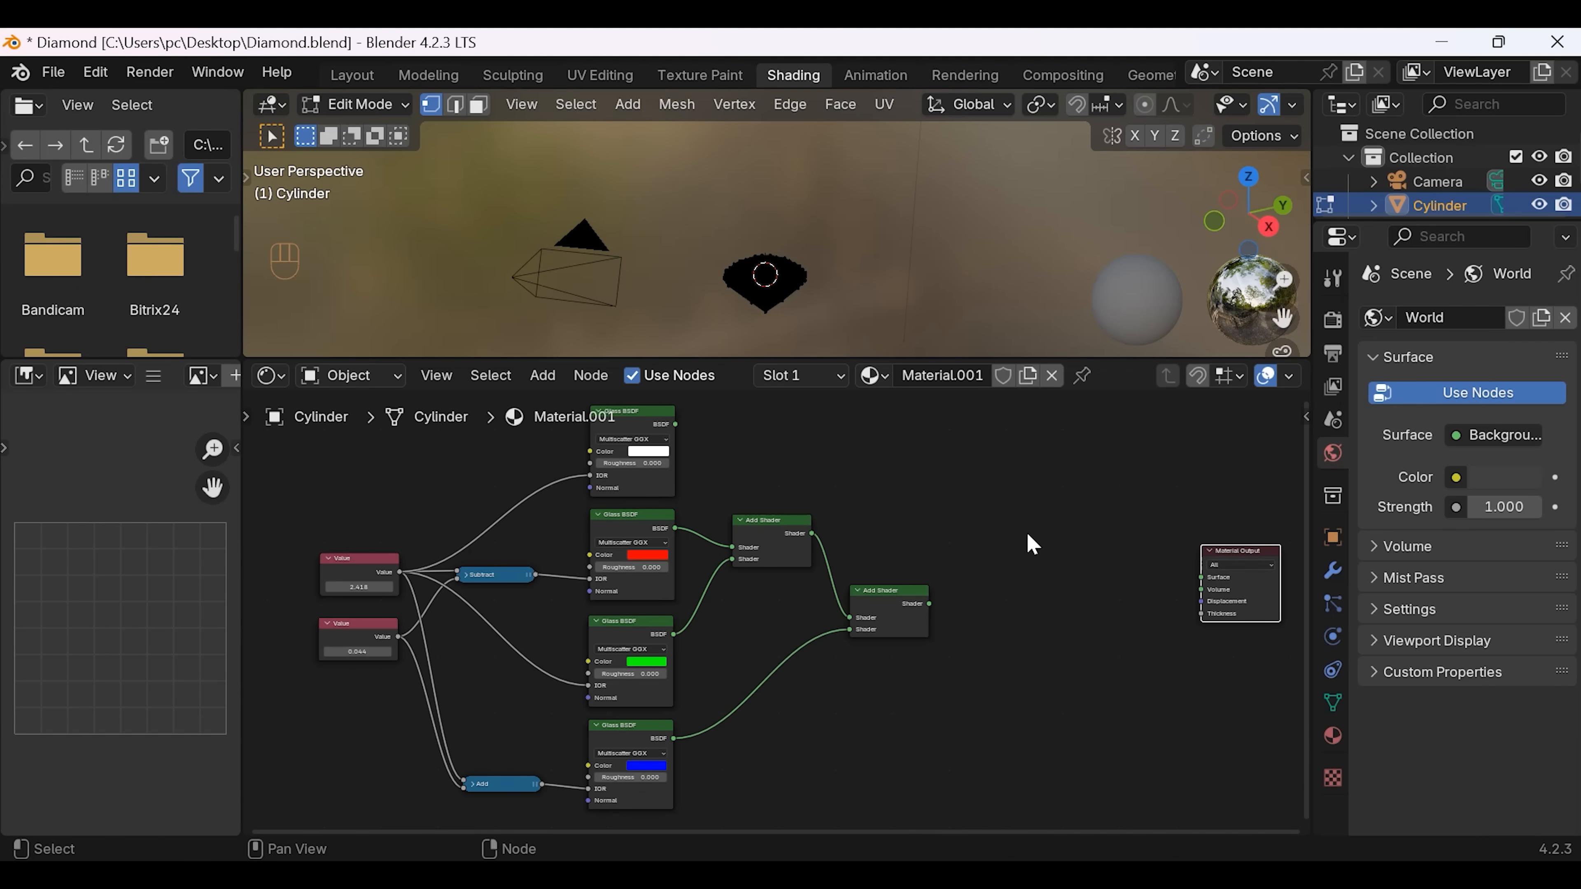
key("shift+a")
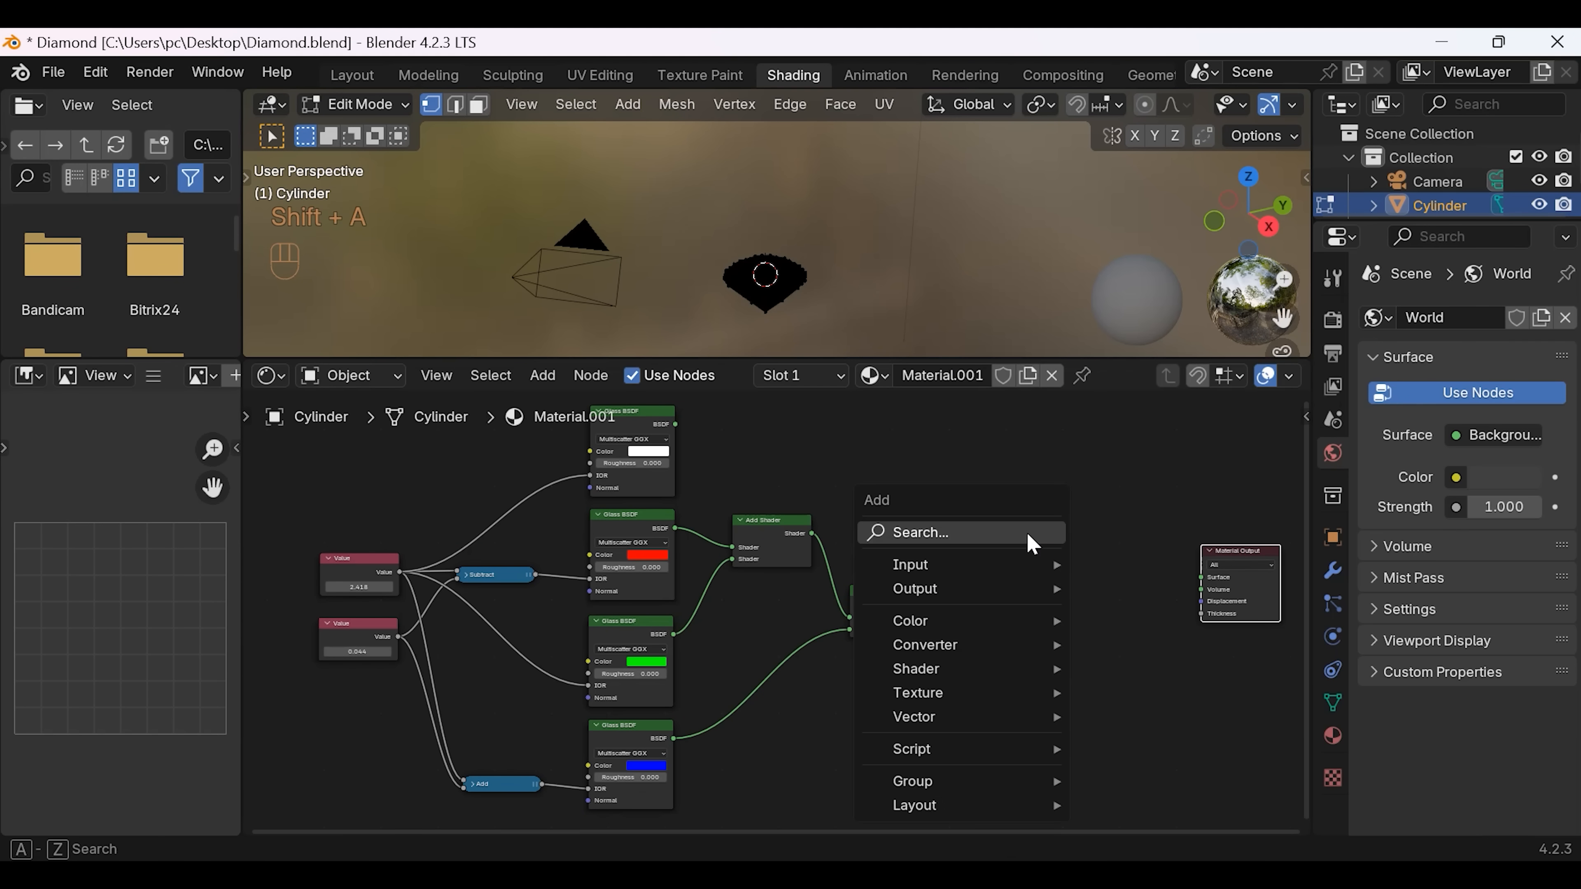
left_click(1027, 534)
type("mi")
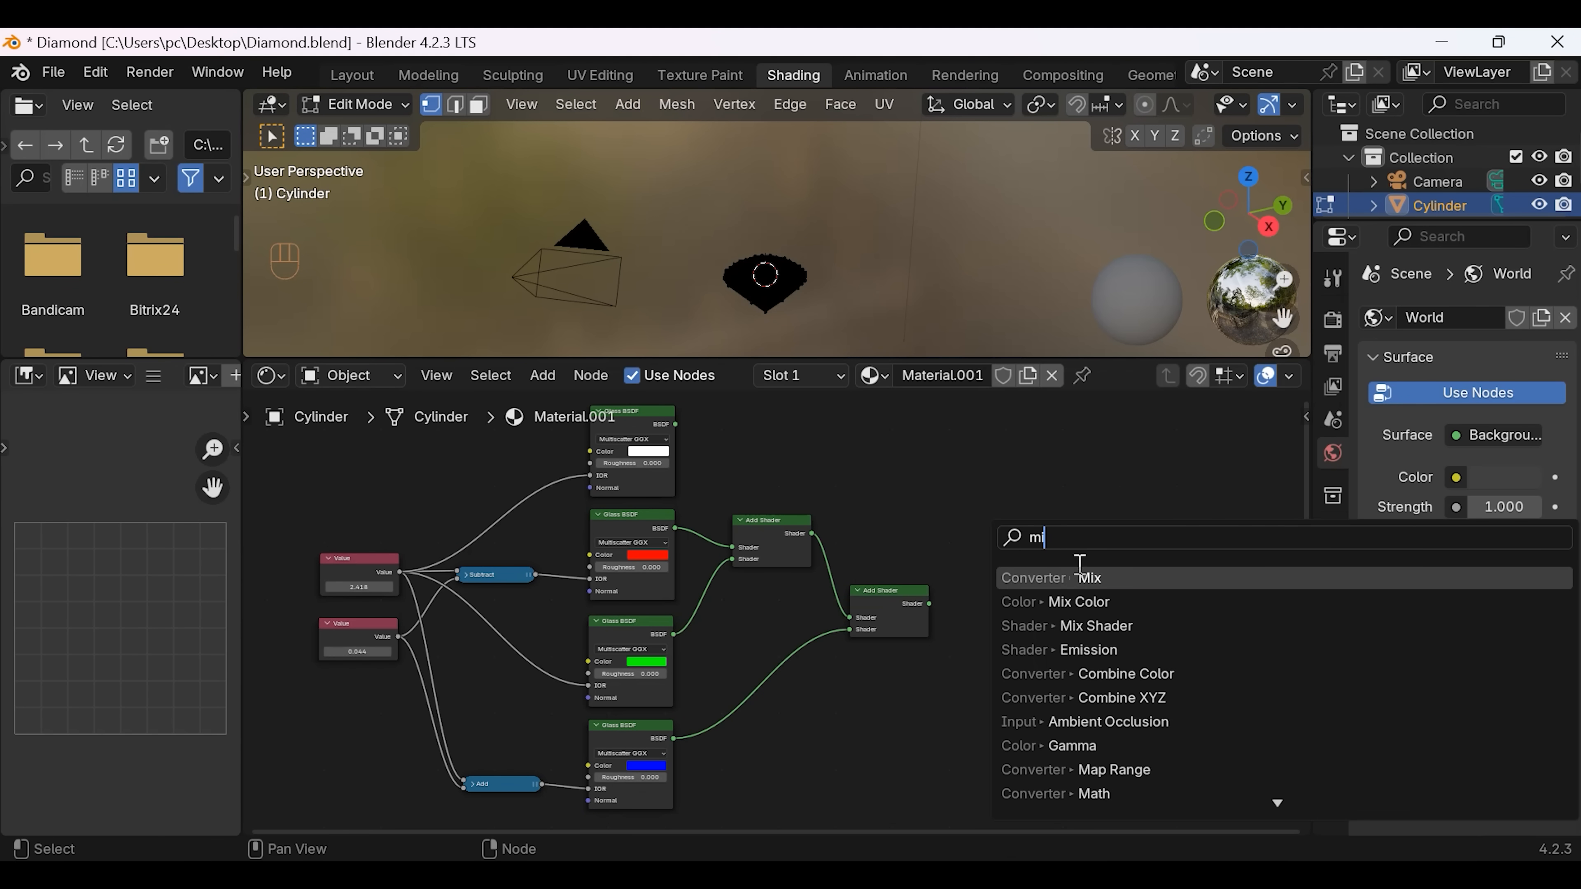
left_click(1098, 626)
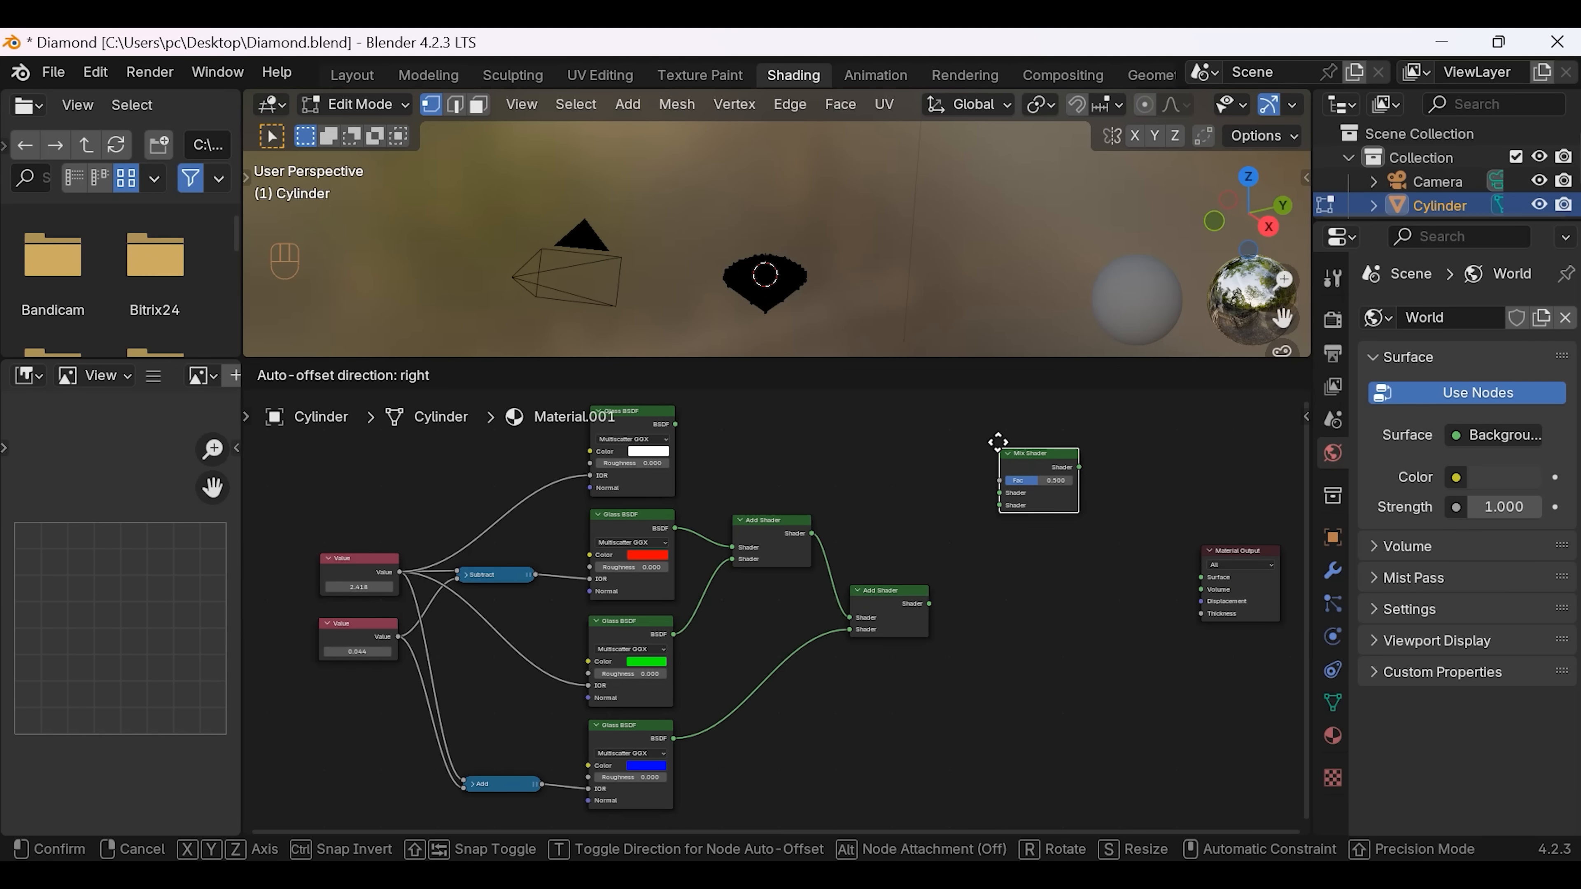
left_click(1005, 455)
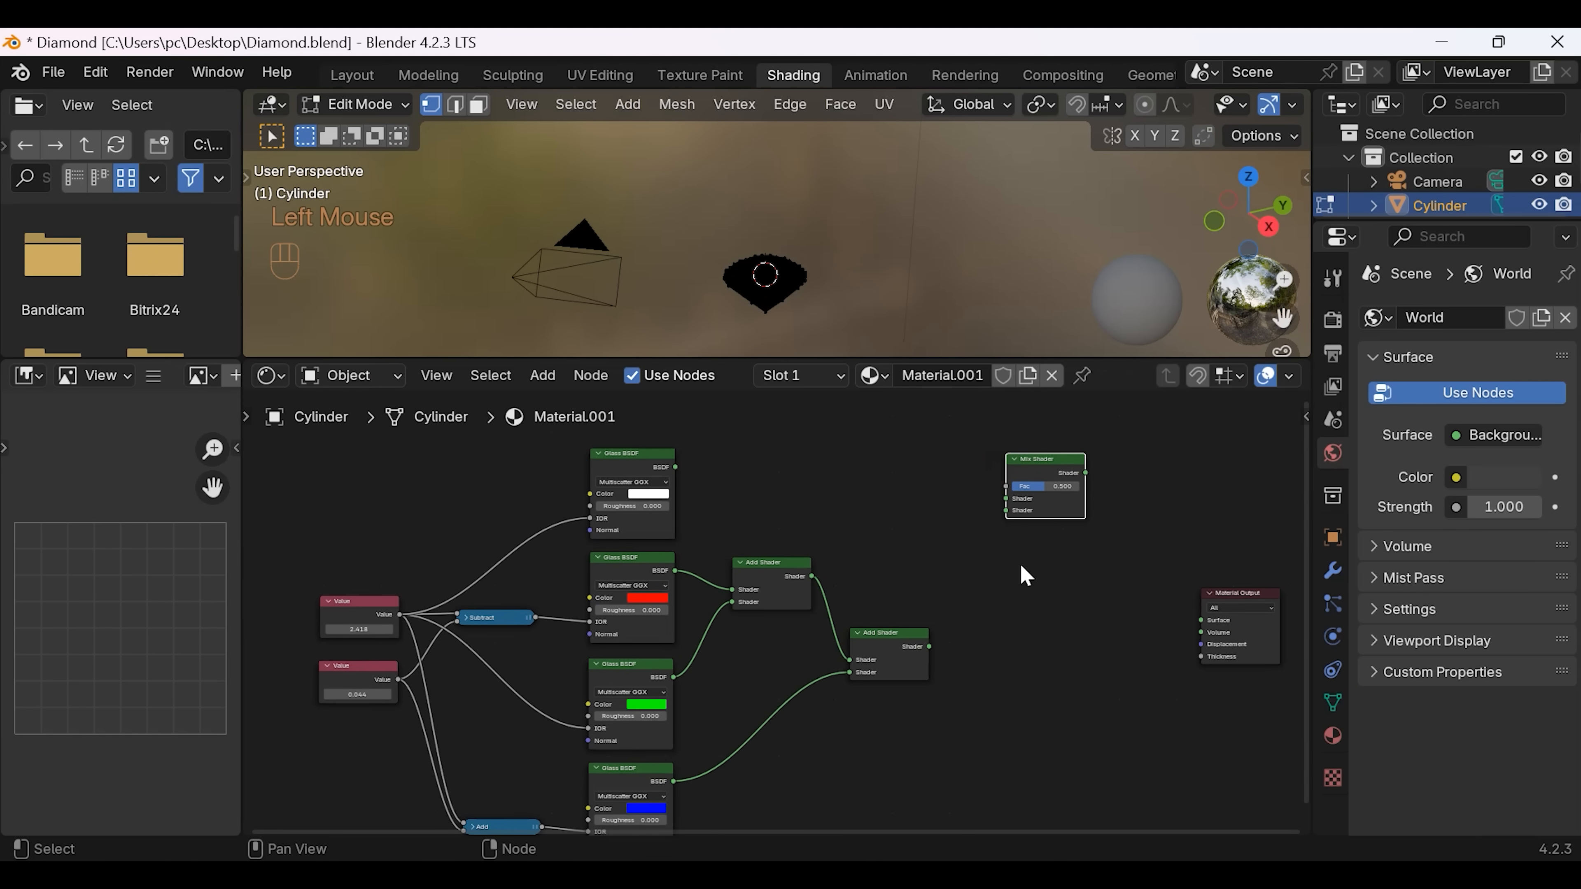
key("shift+d")
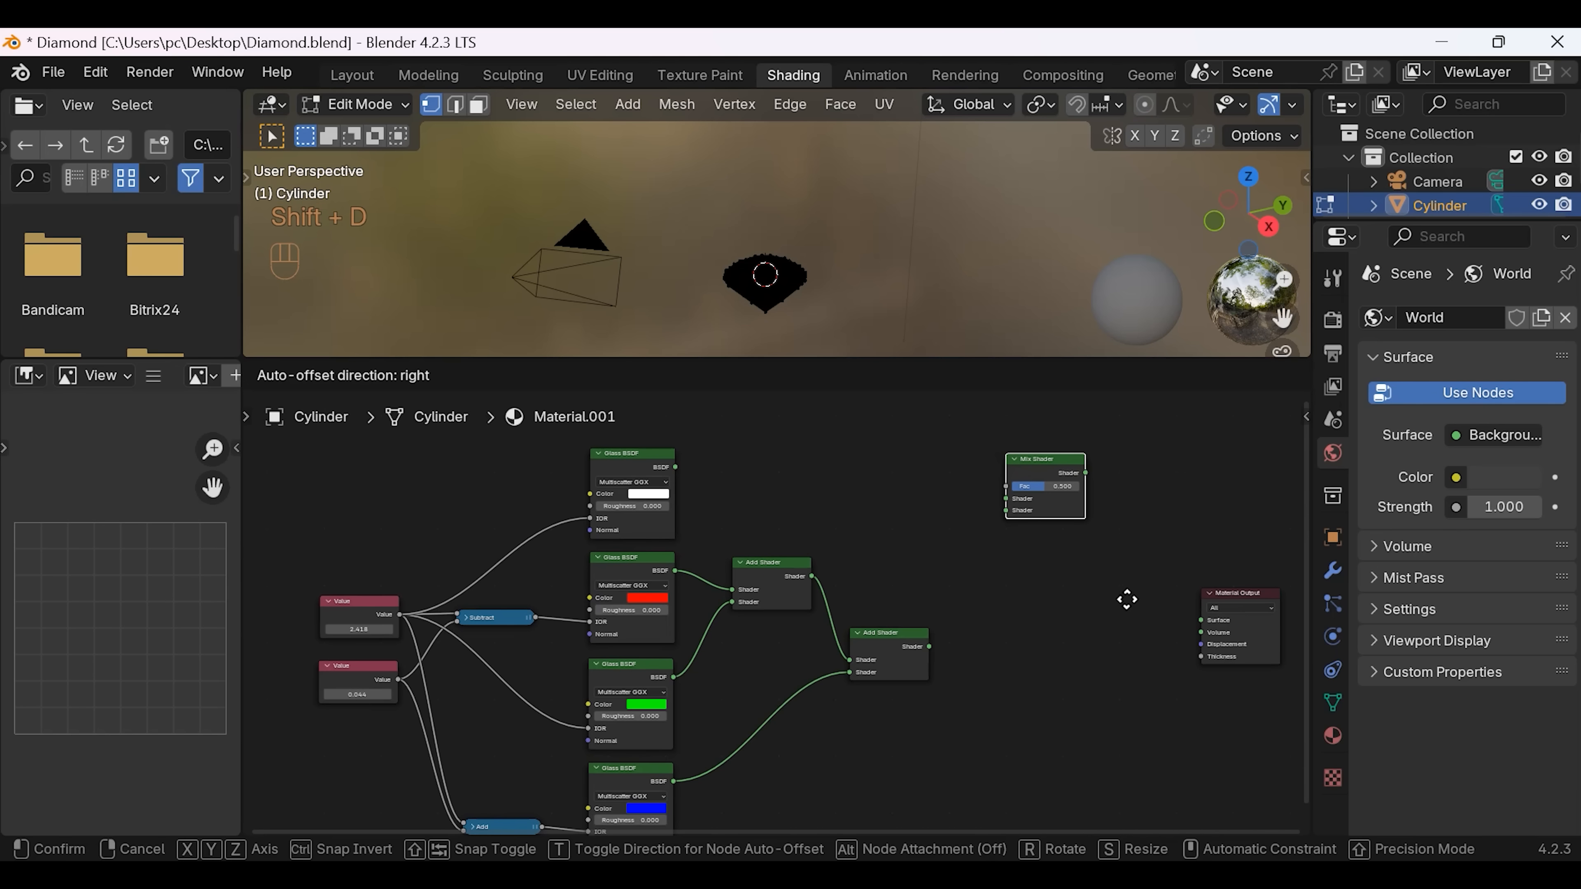
left_click(1218, 695)
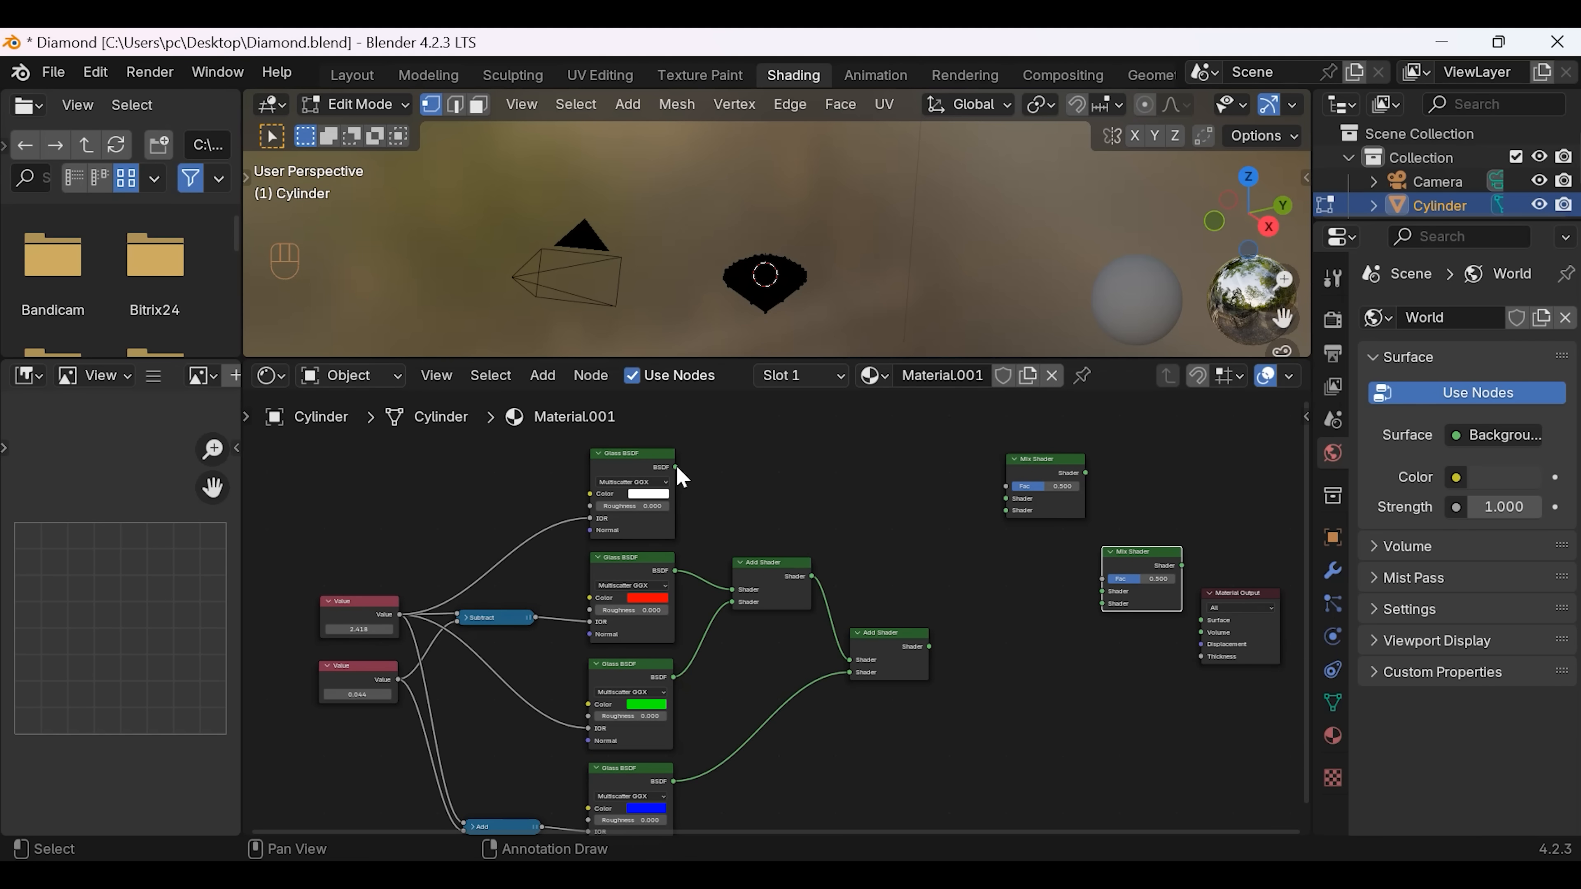
Step: Connect the white Glass BSDF and second Add Shader to the first Mix Shader, and that Mix Shader plus the second Add Shader to the second
left_click_drag(677, 468, 1007, 512)
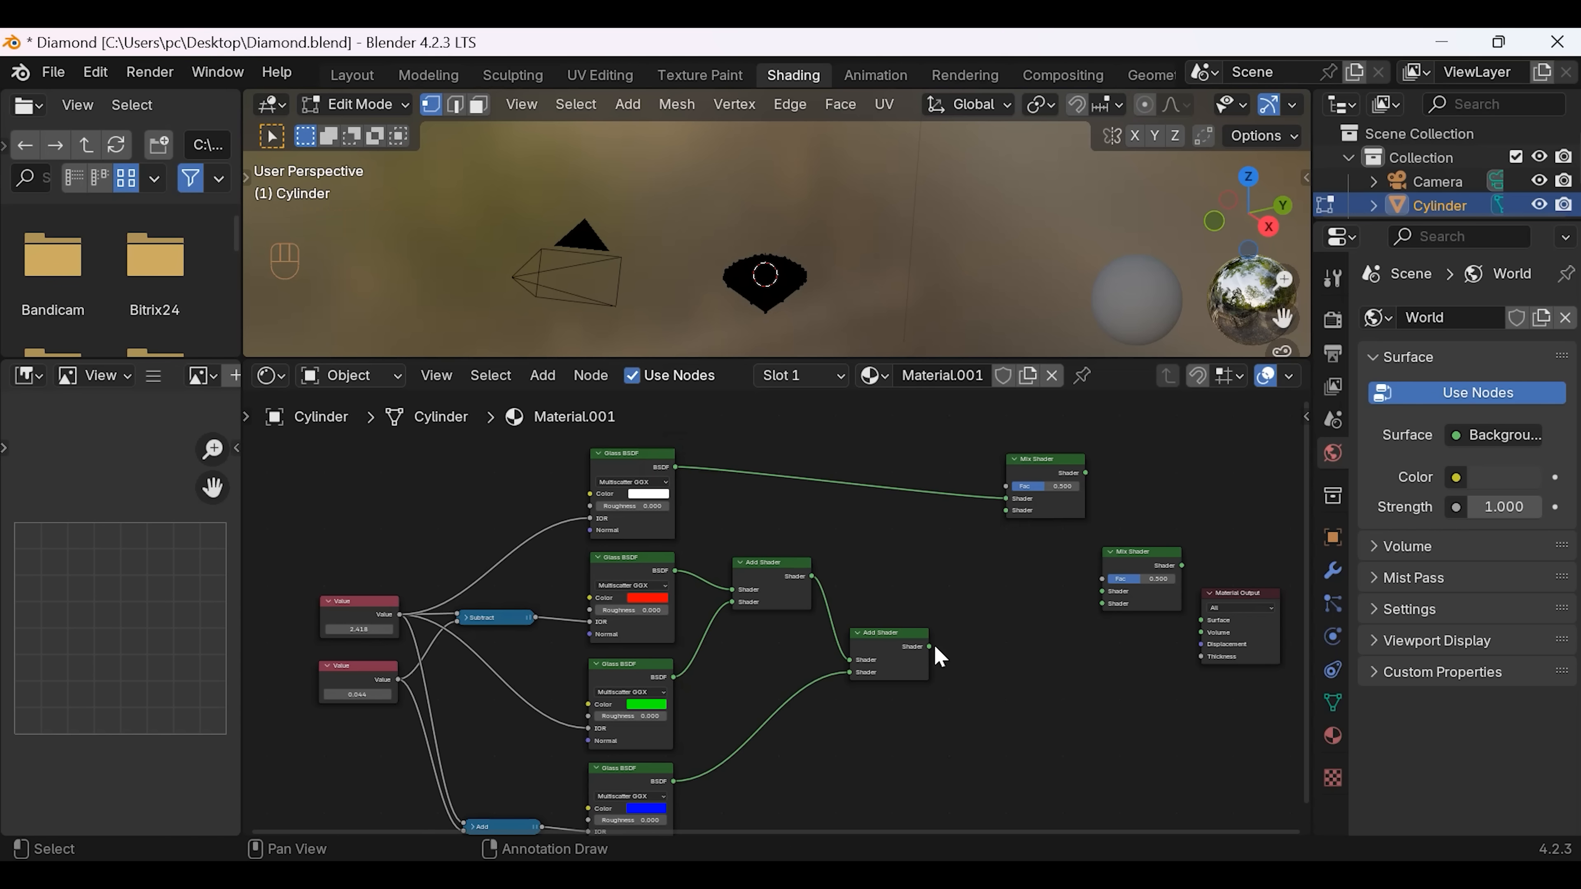
left_click_drag(930, 647, 1006, 511)
left_click_drag(929, 647, 1097, 607)
left_click_drag(1087, 474, 1093, 586)
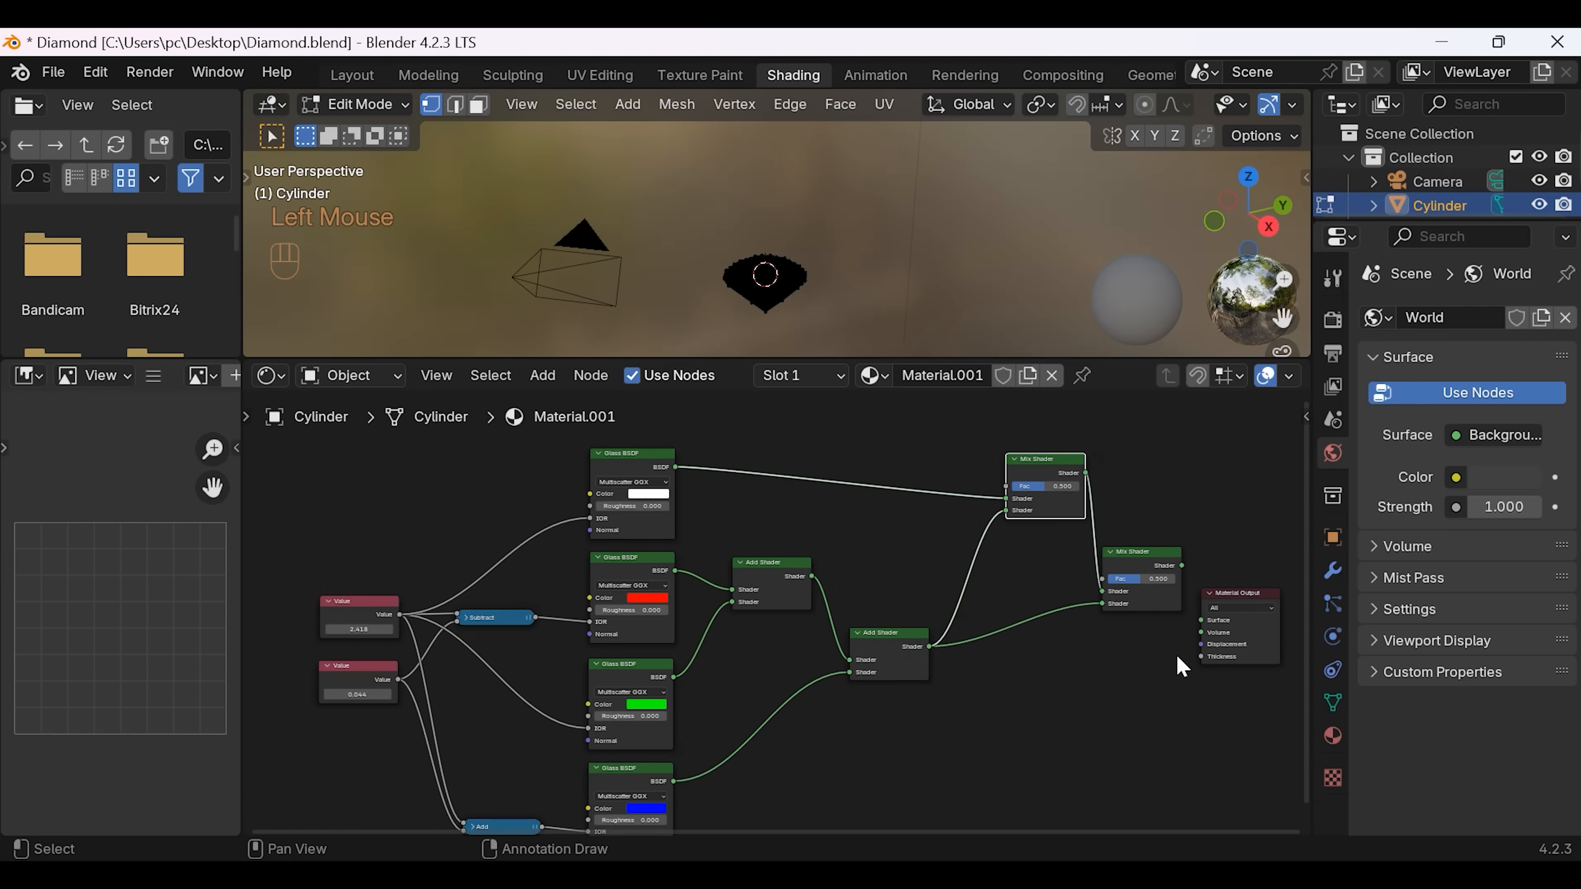
Step: Set the second Mix Shader's Fac to 0.75
left_click(1150, 580)
type("0")
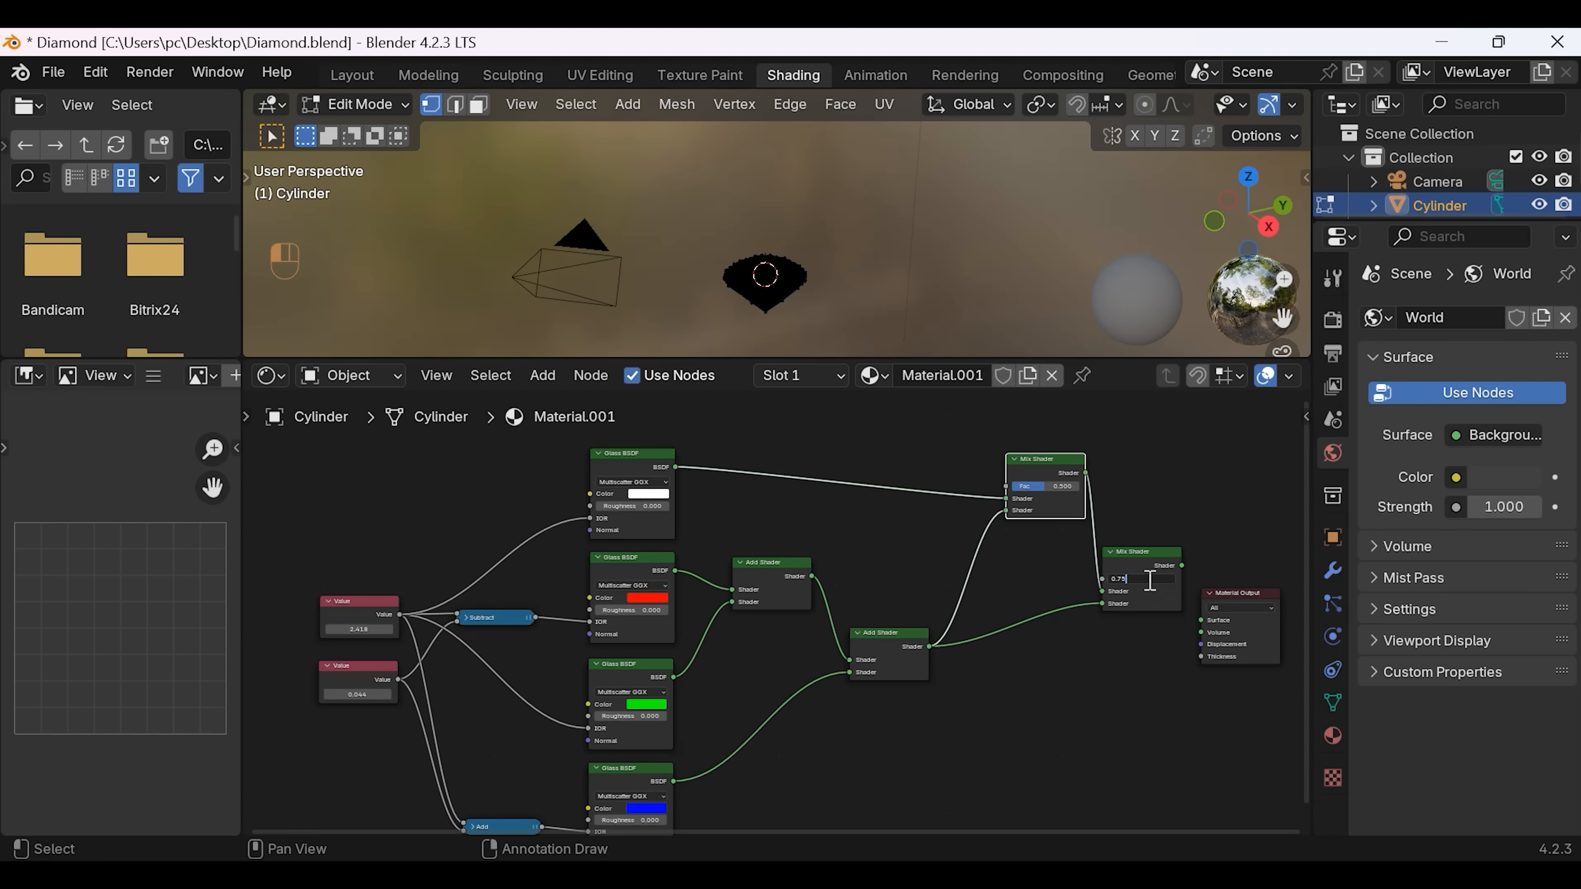
type(".75")
key("Return")
Step: Add a Light Path node above the first Mix Shader and connect Is Camera Ray to that Mix Shader's Fac
key("shift+a")
type("l")
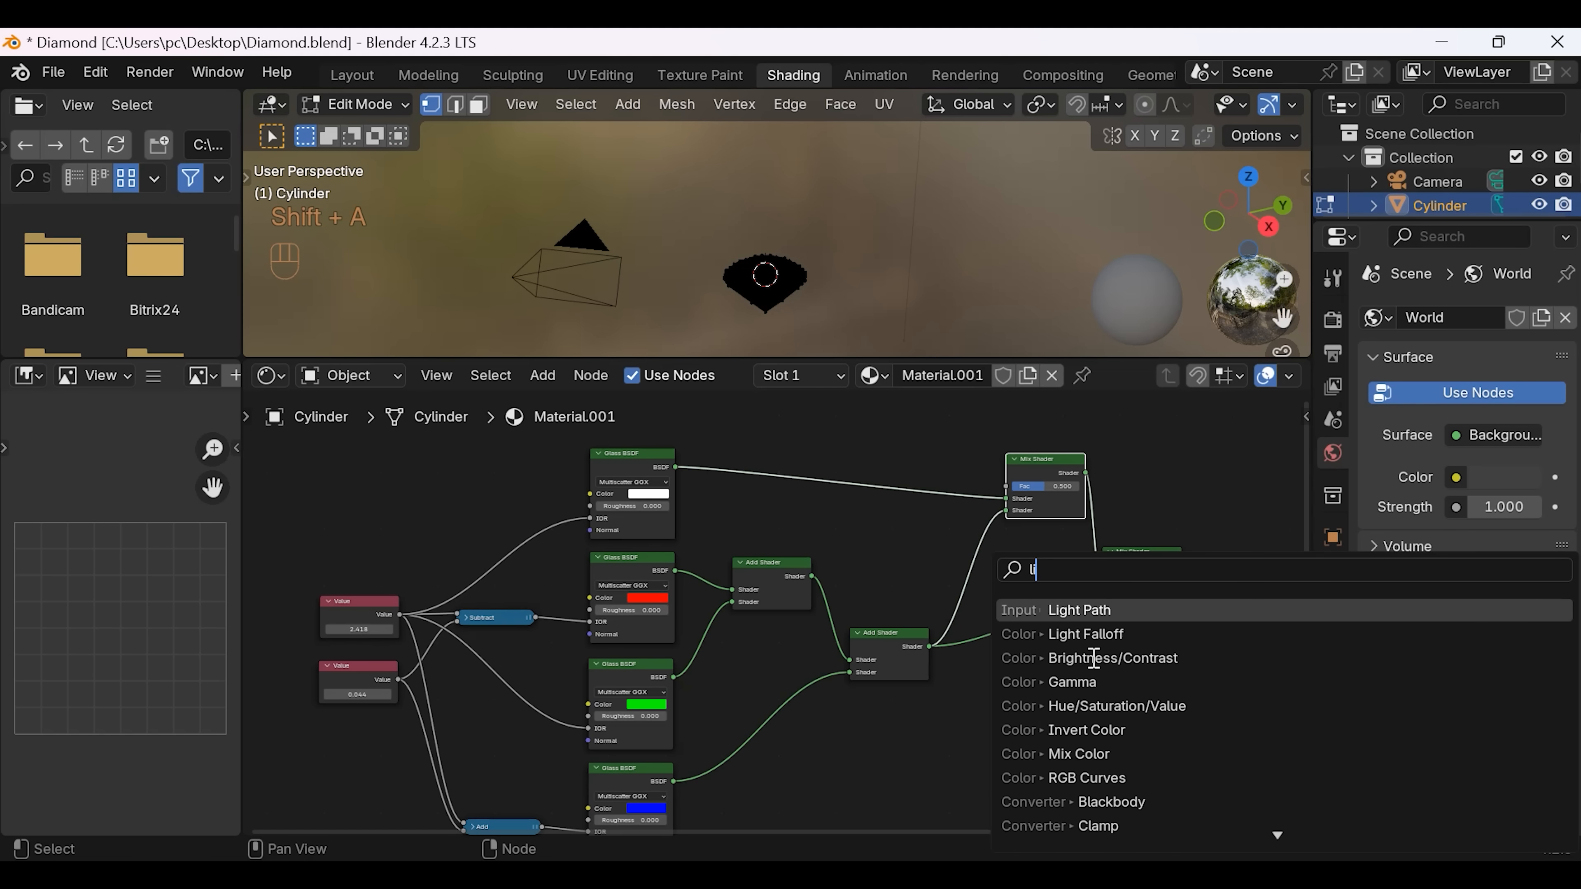
left_click(1095, 610)
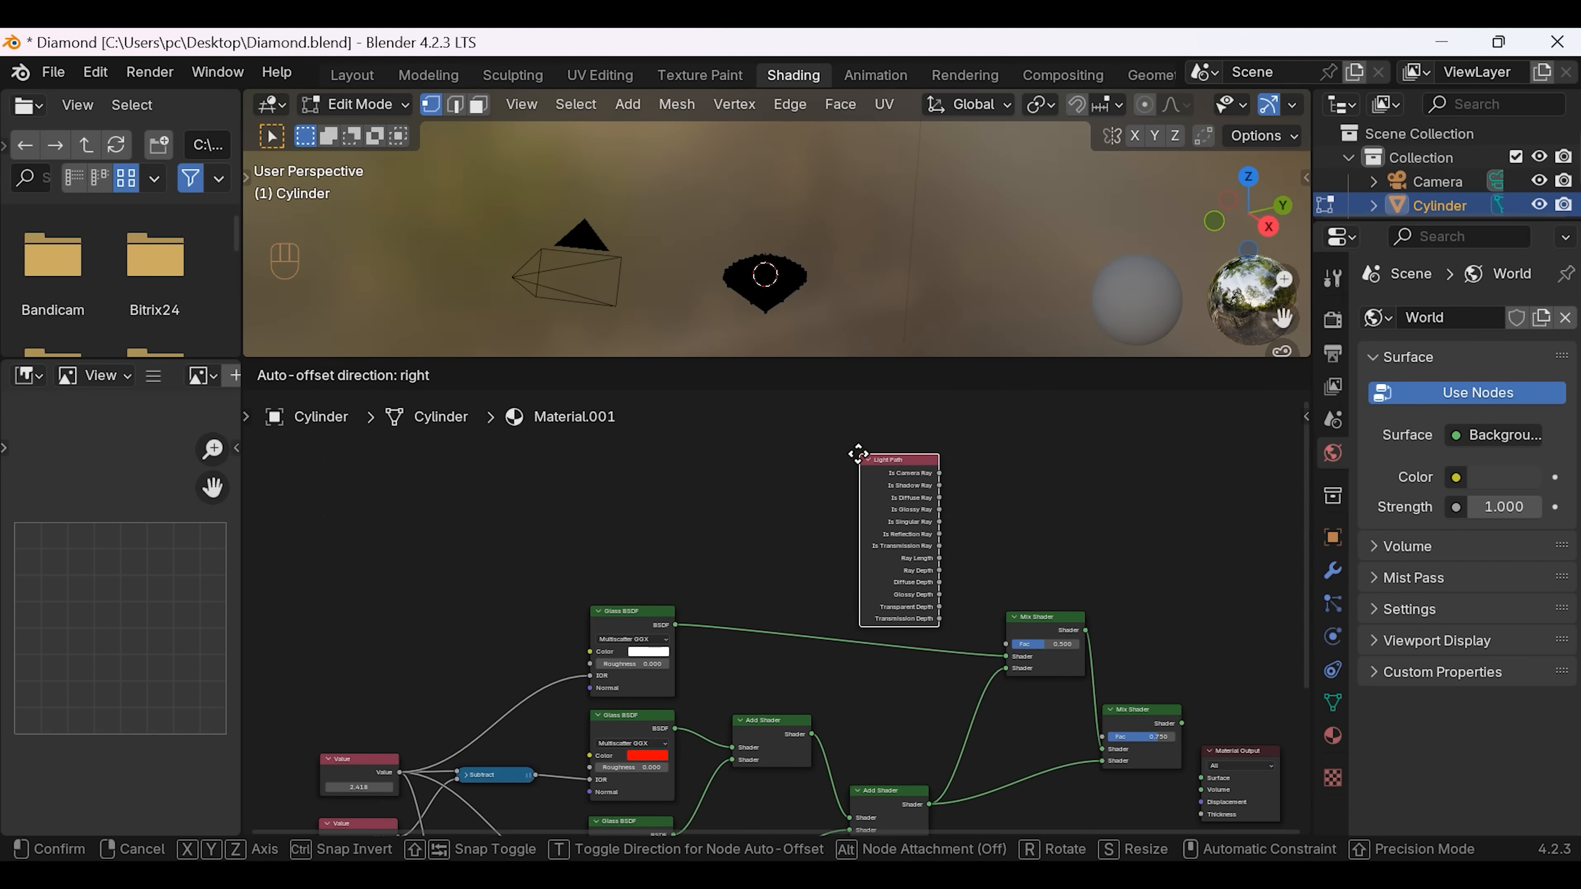
left_click(858, 454)
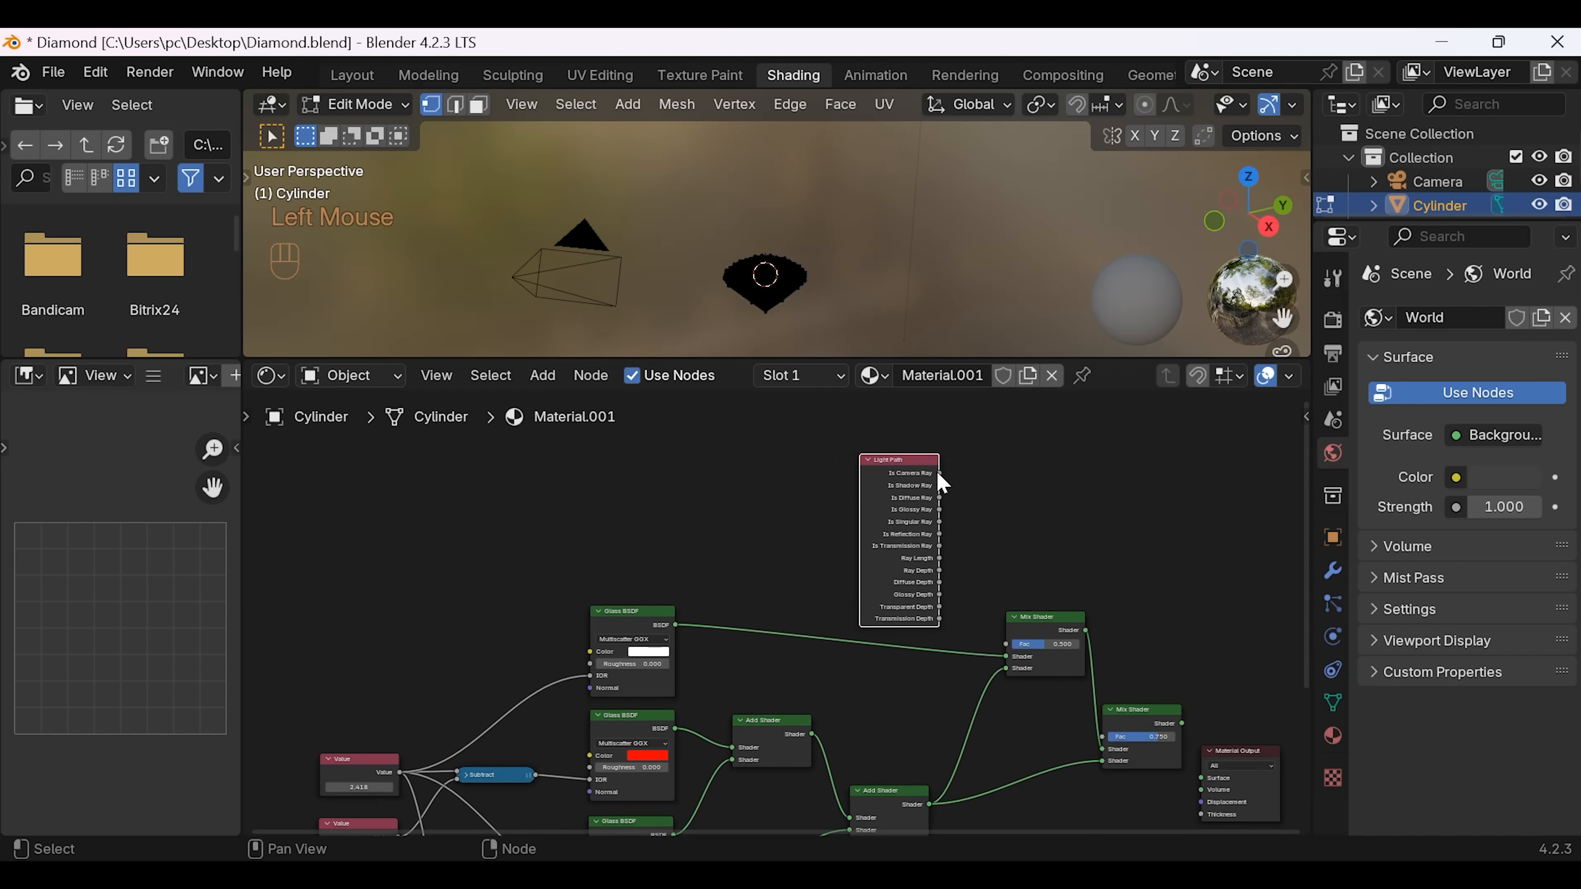
left_click_drag(940, 474, 1005, 644)
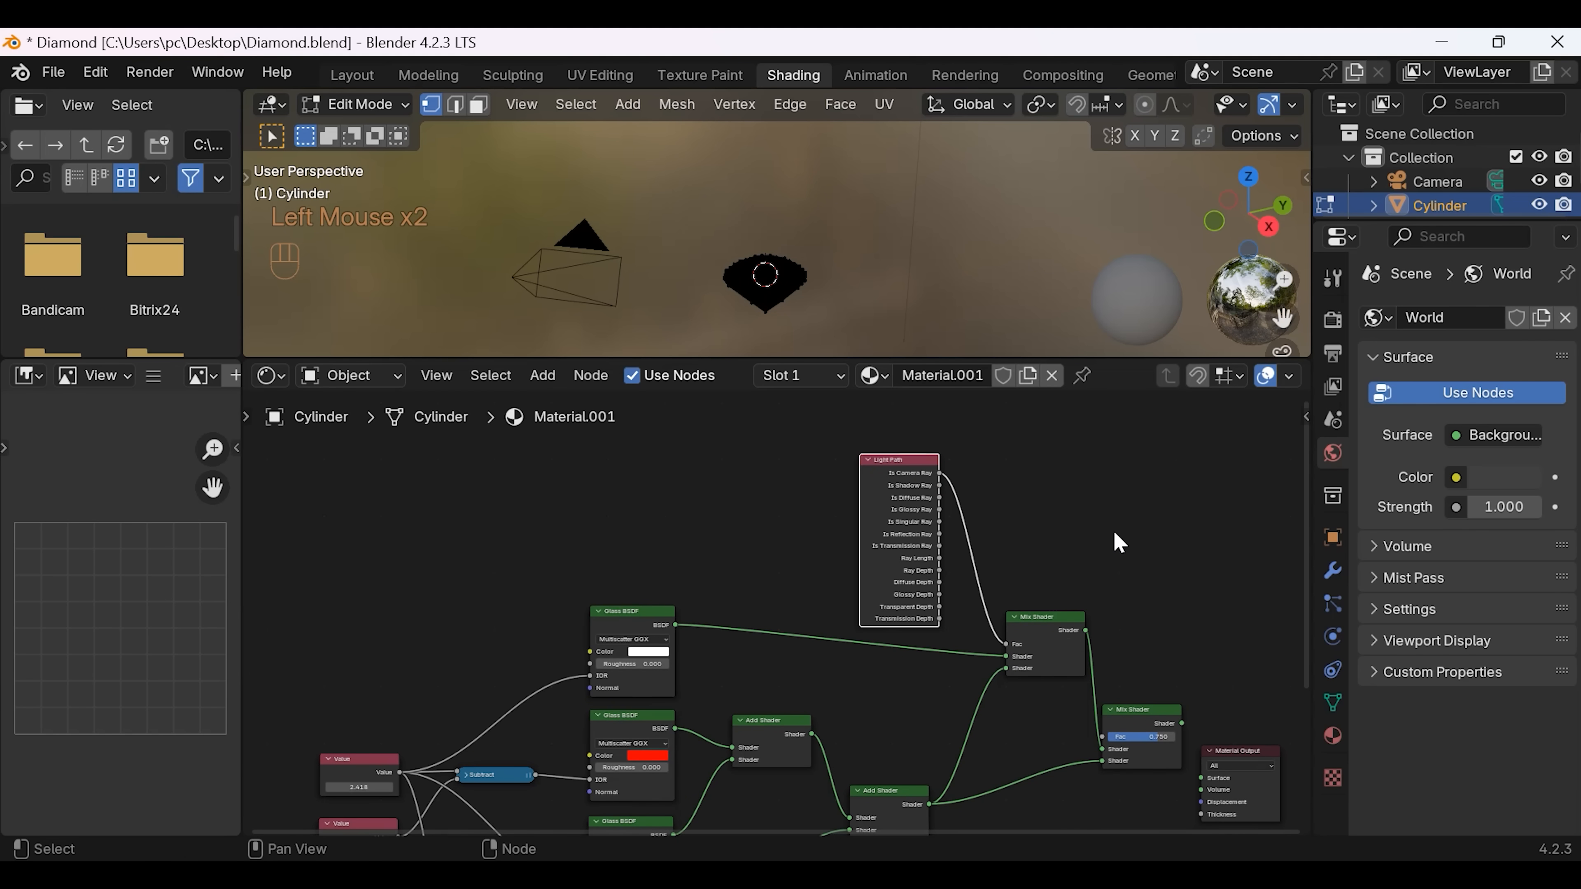
Step: Connect the second Mix Shader to the Material Output's Surface and enlarge the 3D viewport to inspect the diamond from several angles
middle_click_drag(1165, 629, 1071, 478)
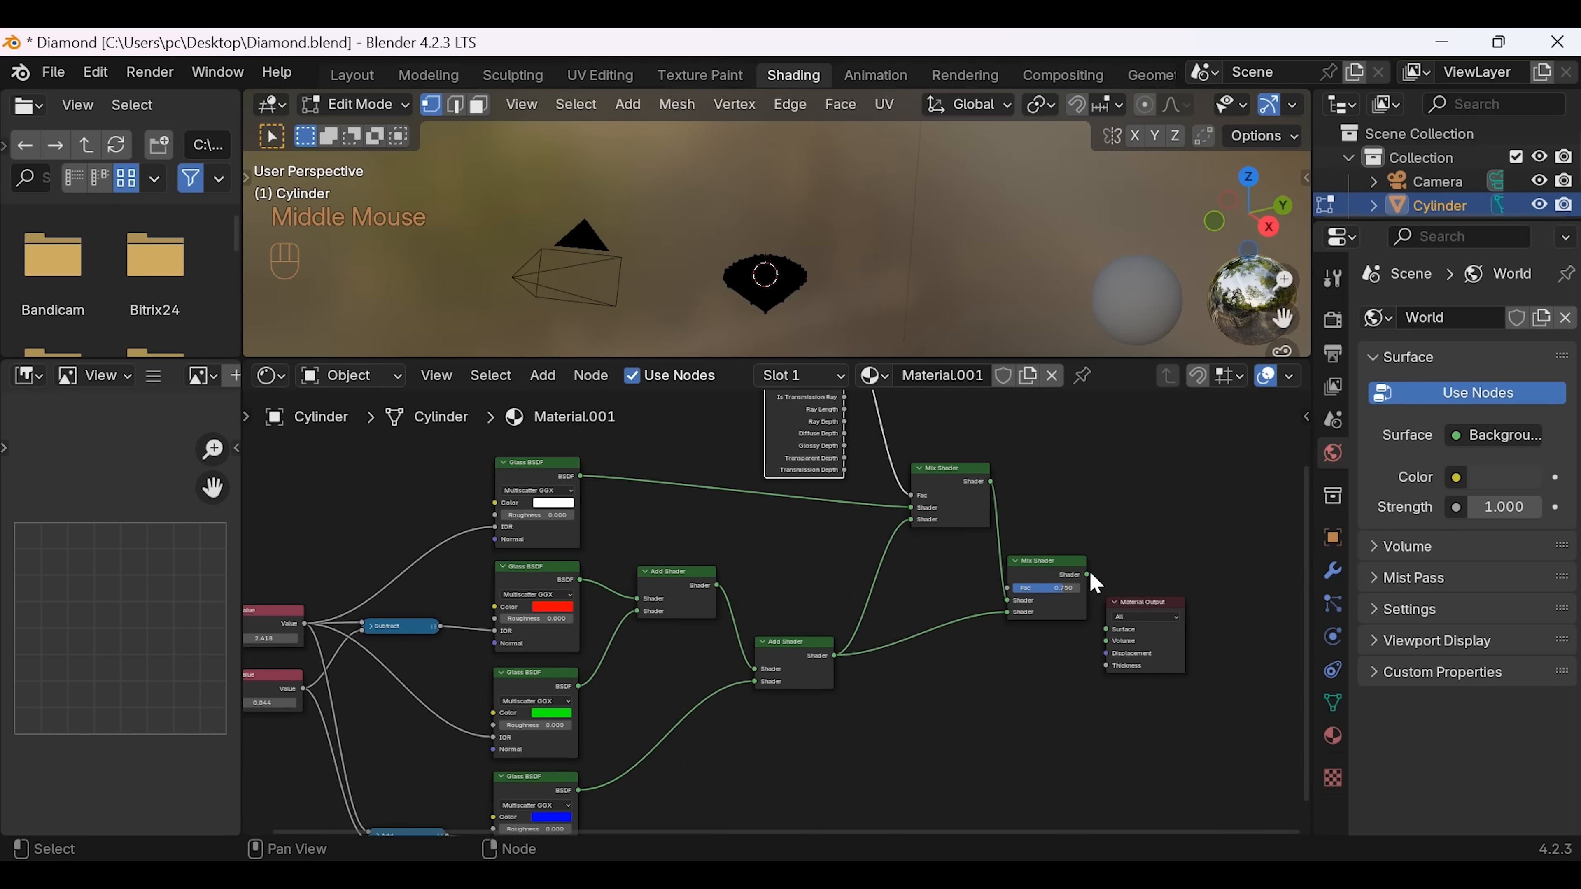
left_click_drag(1088, 574, 1106, 629)
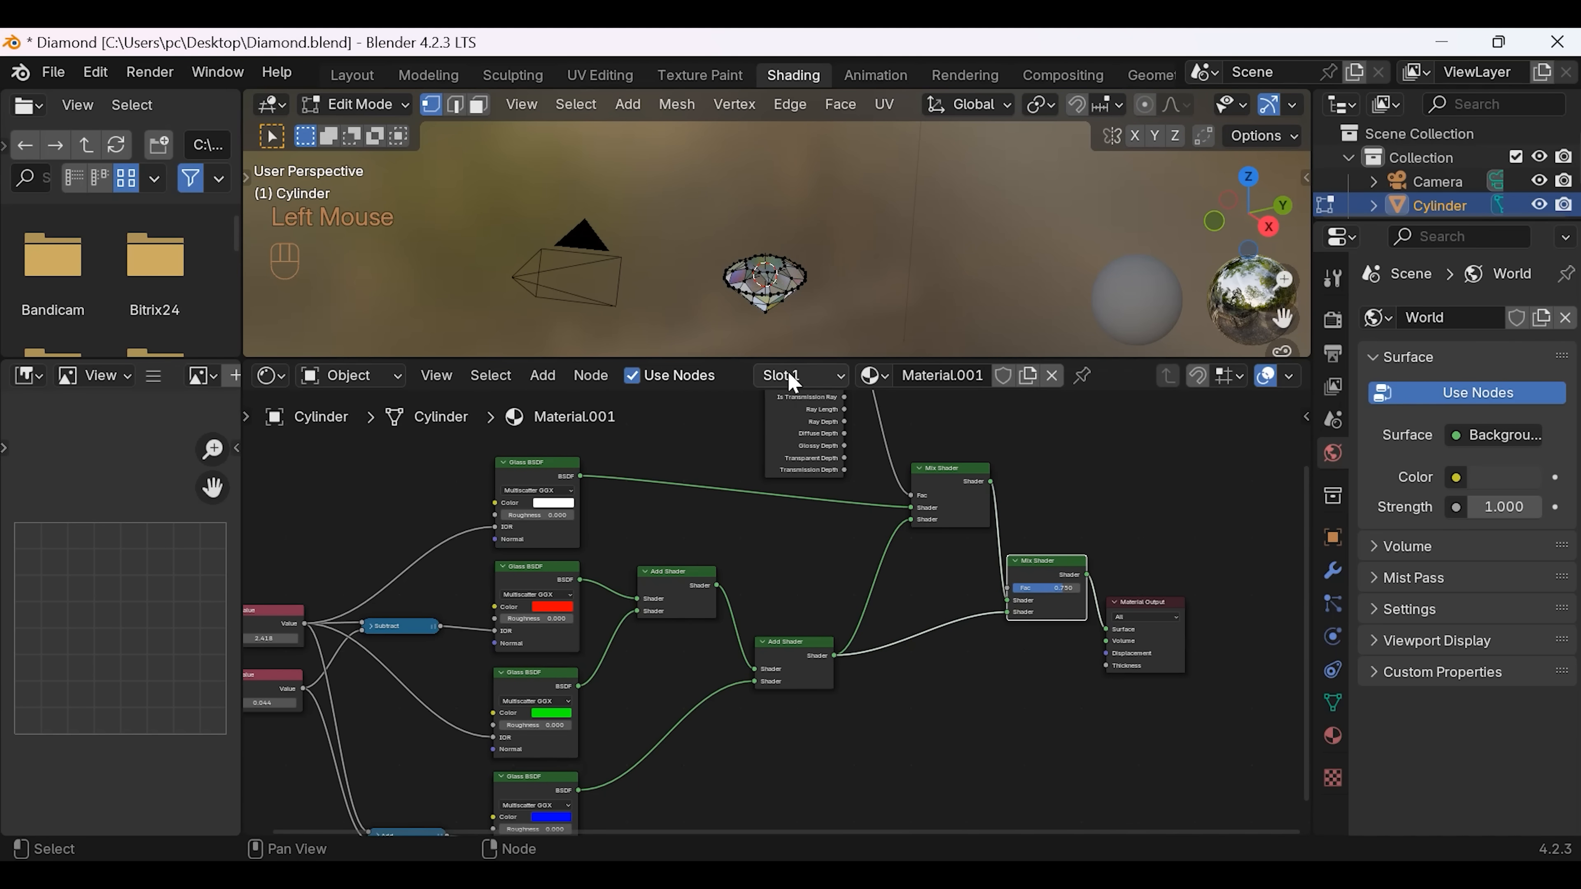
left_click_drag(723, 358, 729, 747)
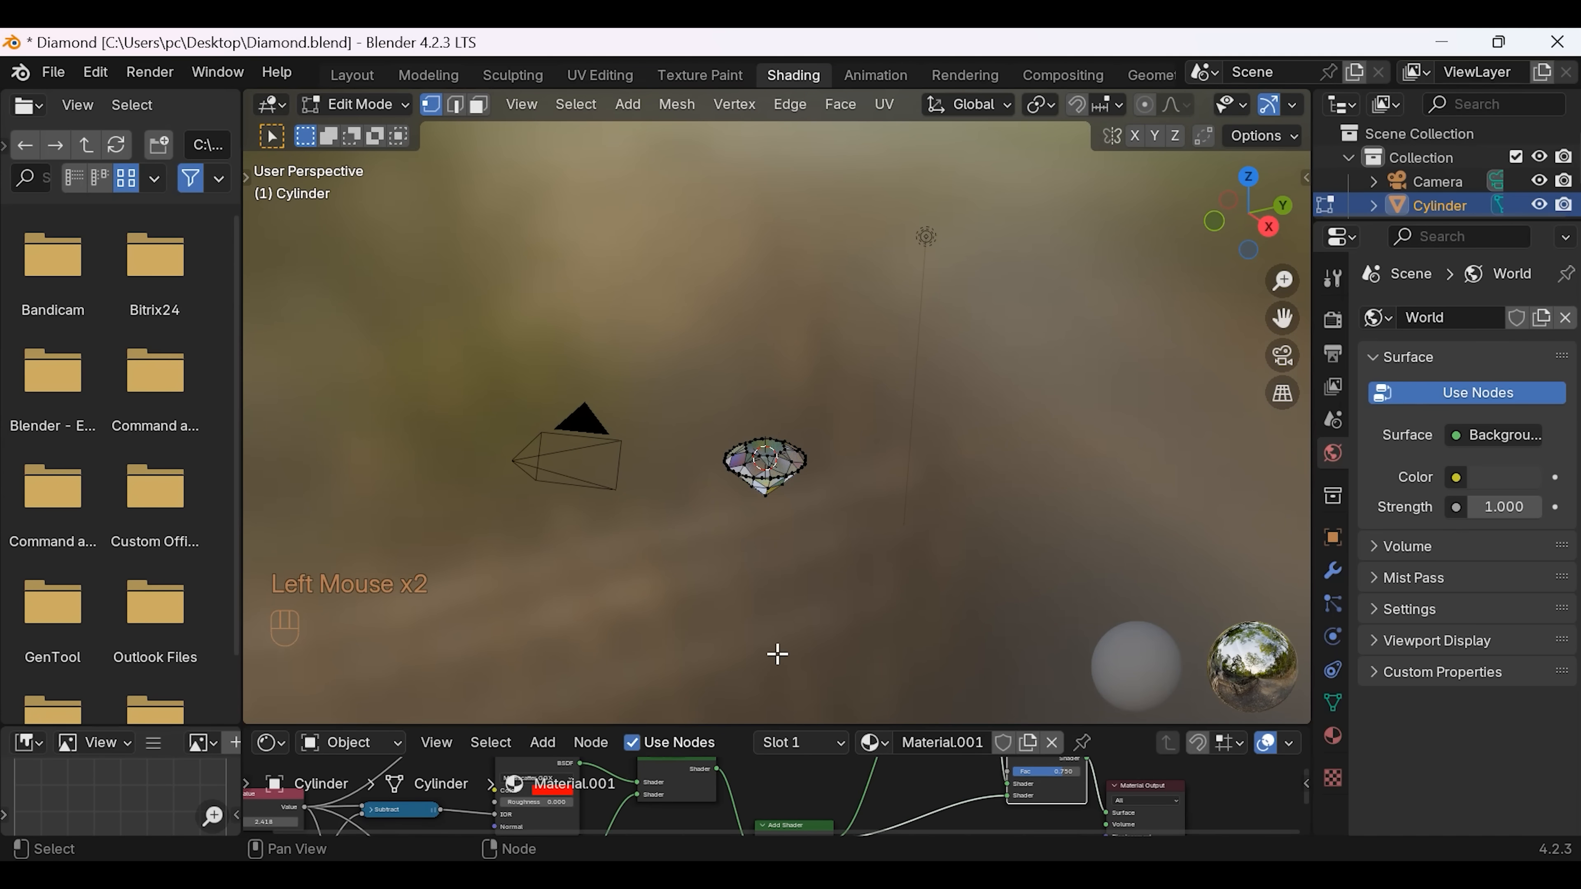
scroll(798, 548, "up", 4)
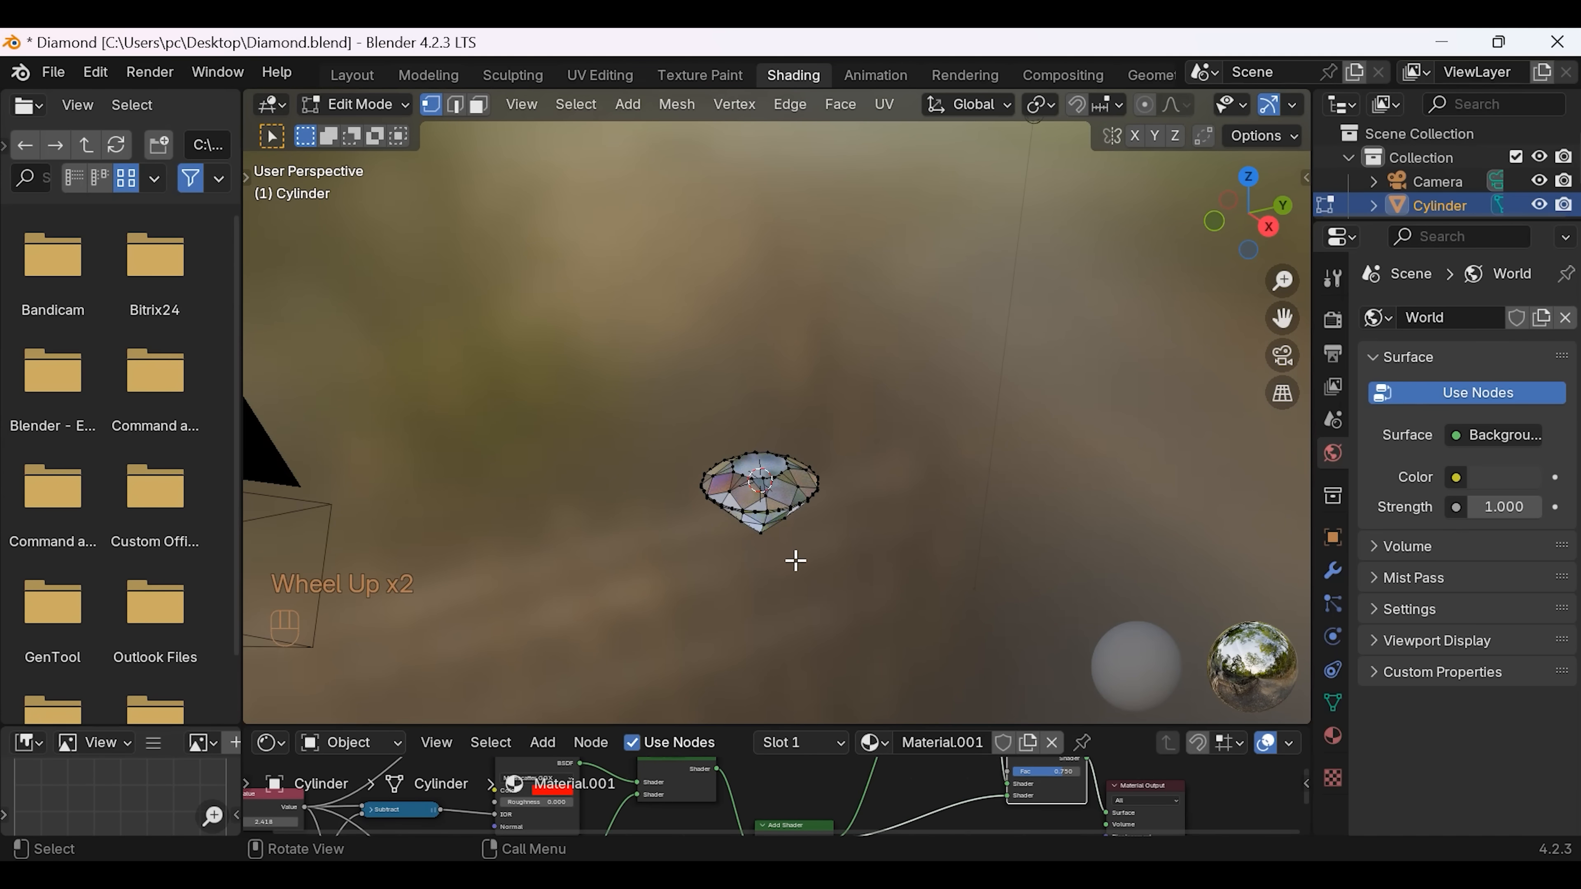
middle_click_drag(798, 548, 803, 474)
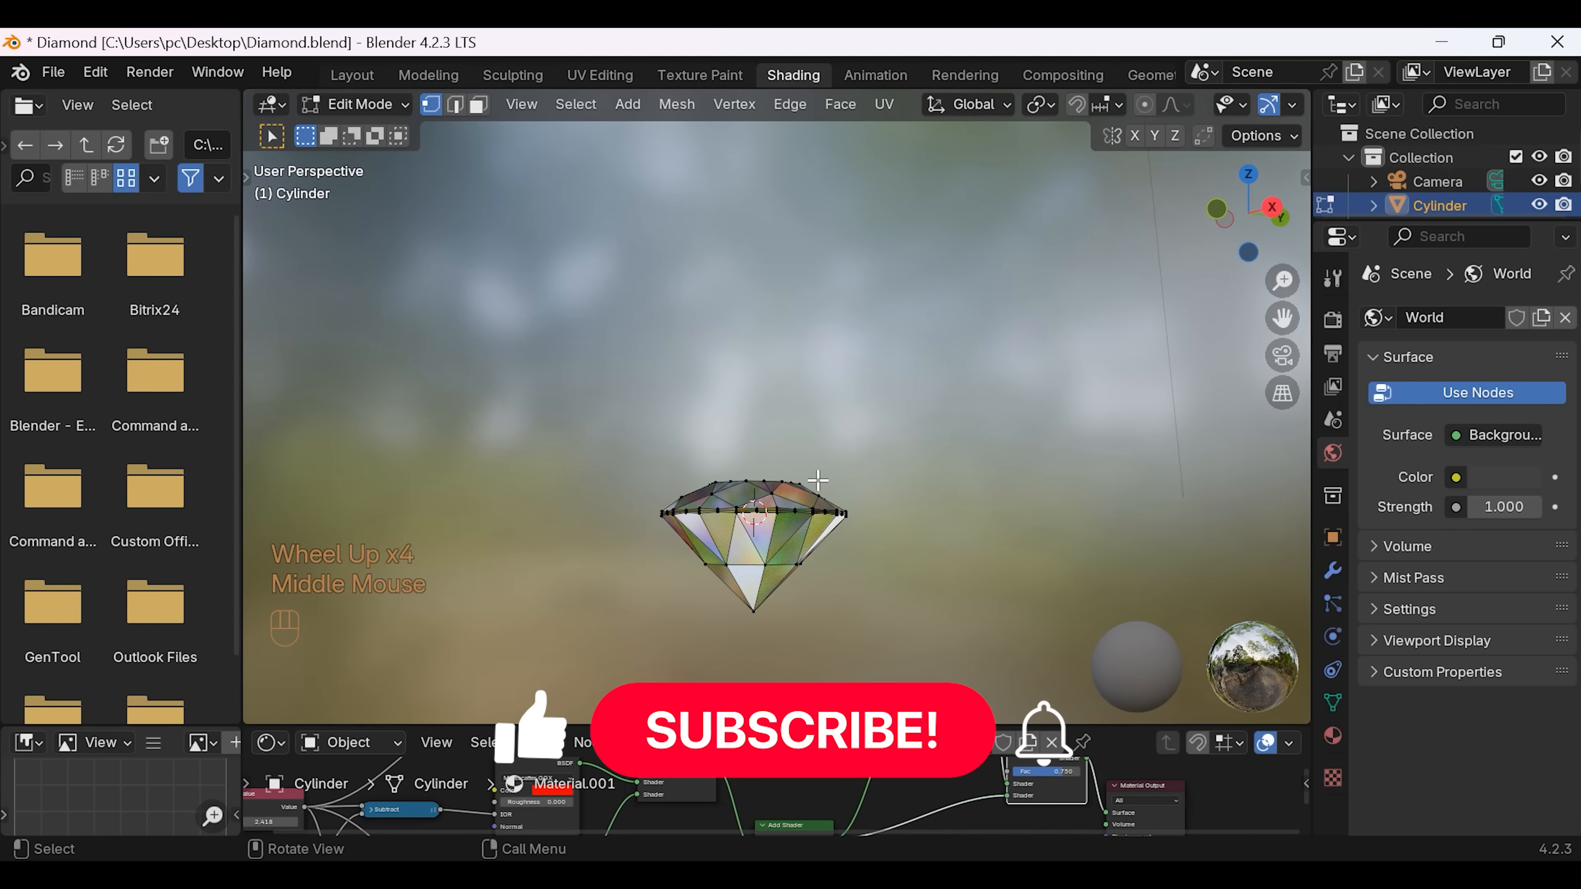
middle_click_drag(829, 554, 346, 608)
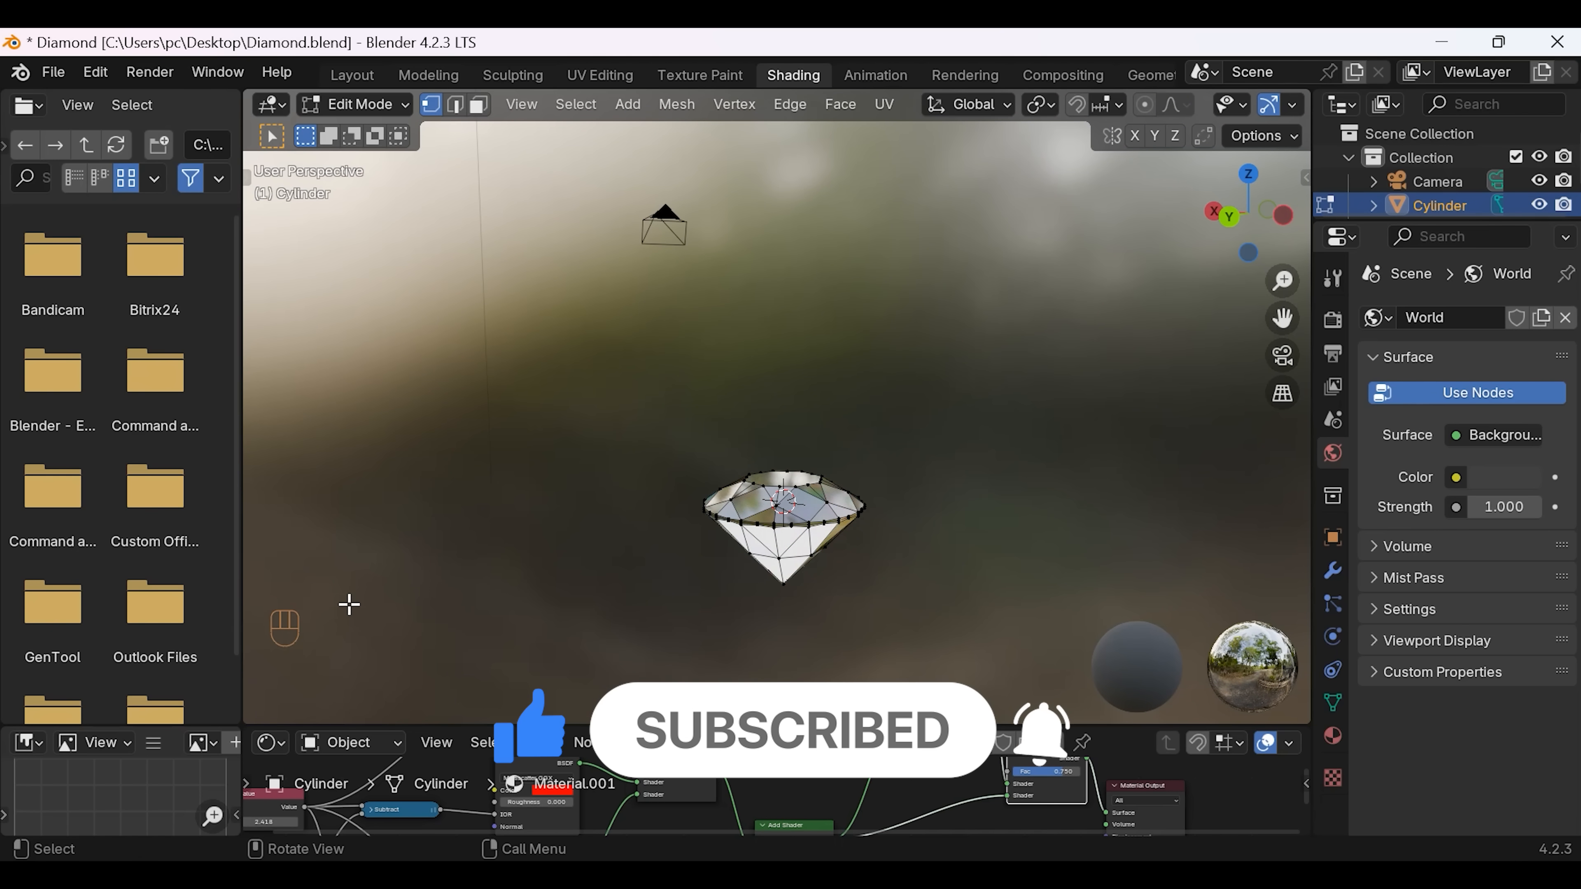